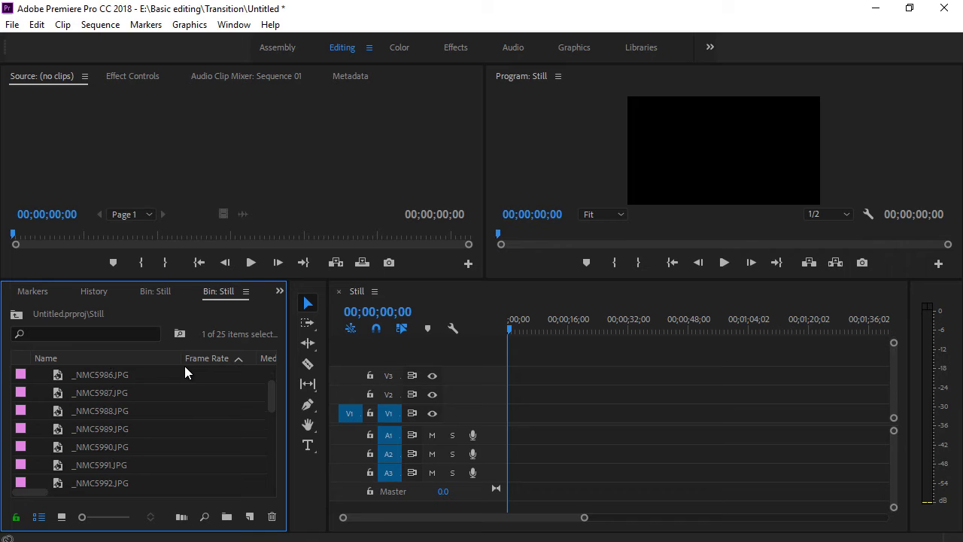
Step: Drop _NMC6005.JPG on V1 to check its speed and duration, then delete the test clip
{"action": "scroll", "coordinate": [180, 375], "scroll_direction": "down", "scroll_amount": 6}
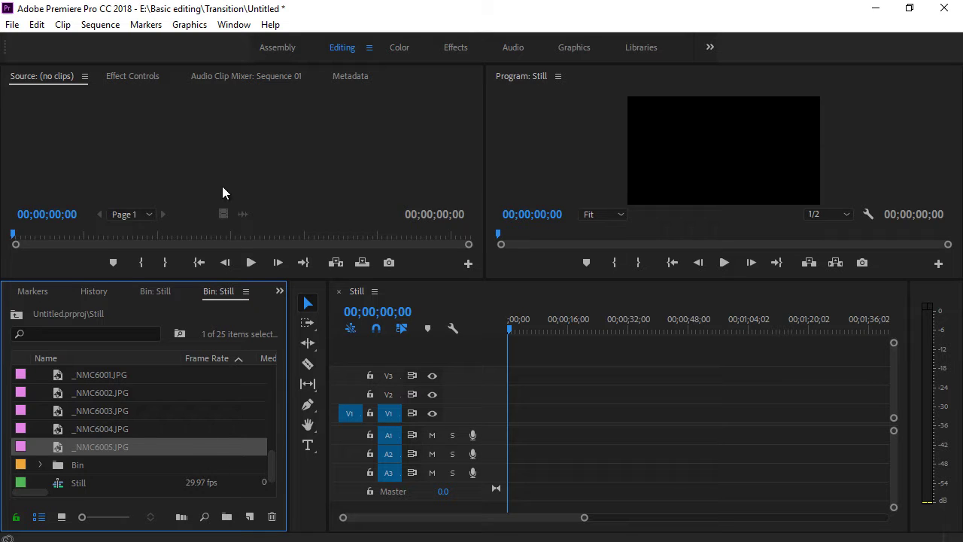
{"action": "mouse_move", "coordinate": [112, 448]}
{"action": "left_mouse_down"}
{"action": "mouse_move", "coordinate": [585, 418]}
{"action": "mouse_move", "coordinate": [562, 416]}
{"action": "left_mouse_up"}
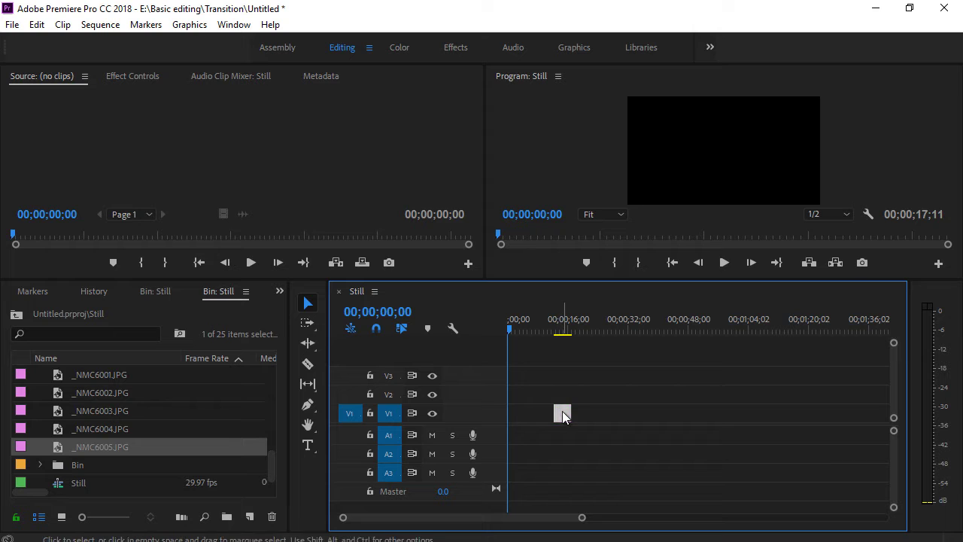
{"action": "right_click", "coordinate": [563, 412]}
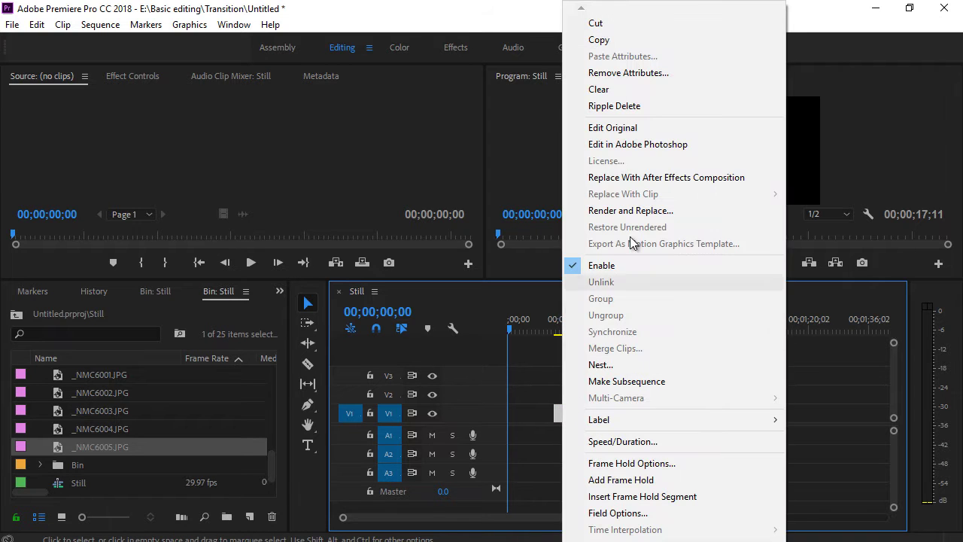
{"action": "left_click", "coordinate": [639, 443]}
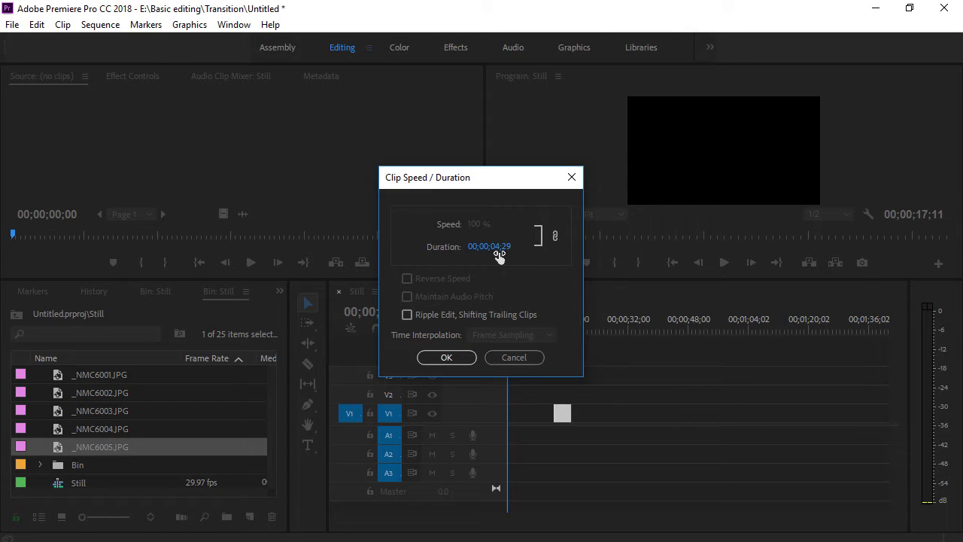
{"action": "left_click", "coordinate": [519, 362]}
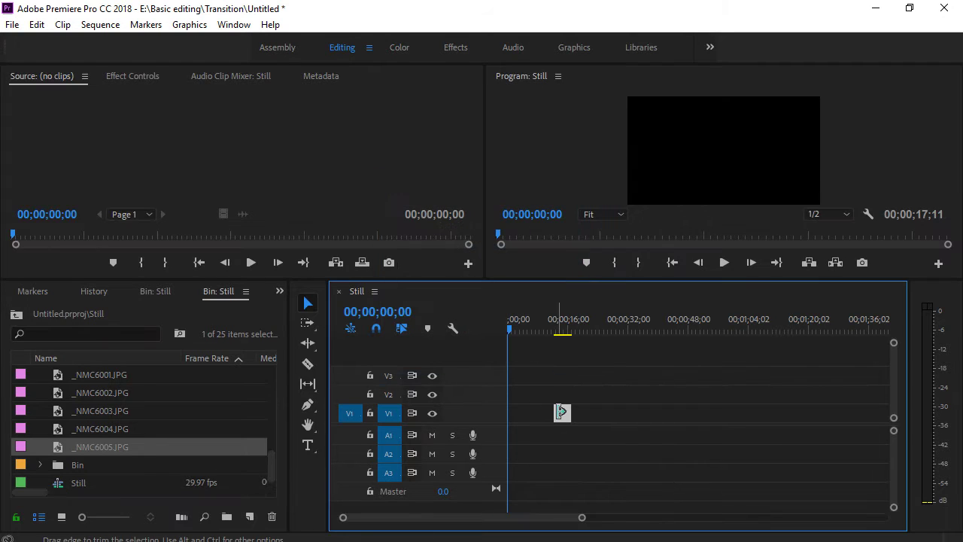
{"action": "key", "text": "Delete"}
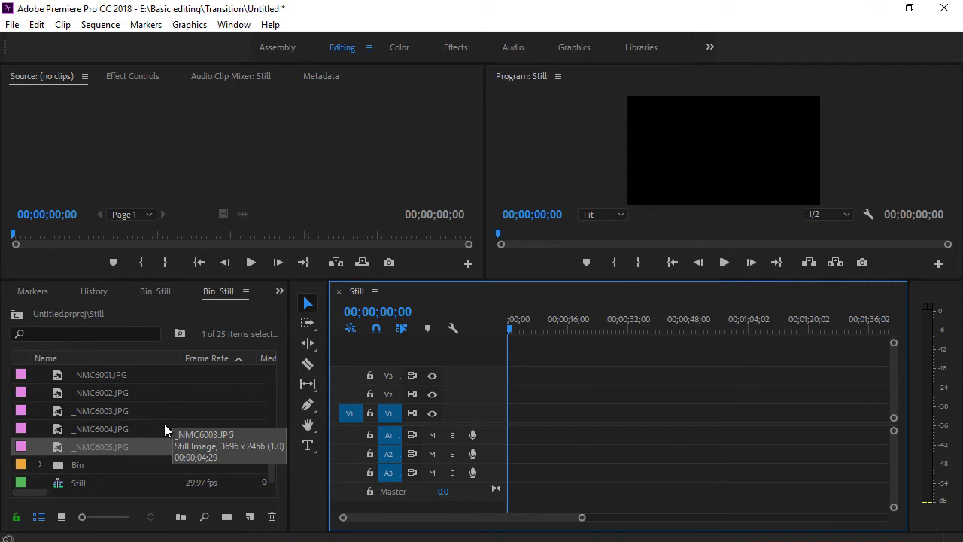
Step: Set the Still Image Default Duration in Timeline preferences to 15 frames
{"action": "left_click", "coordinate": [38, 25]}
{"action": "mouse_move", "coordinate": [131, 464]}
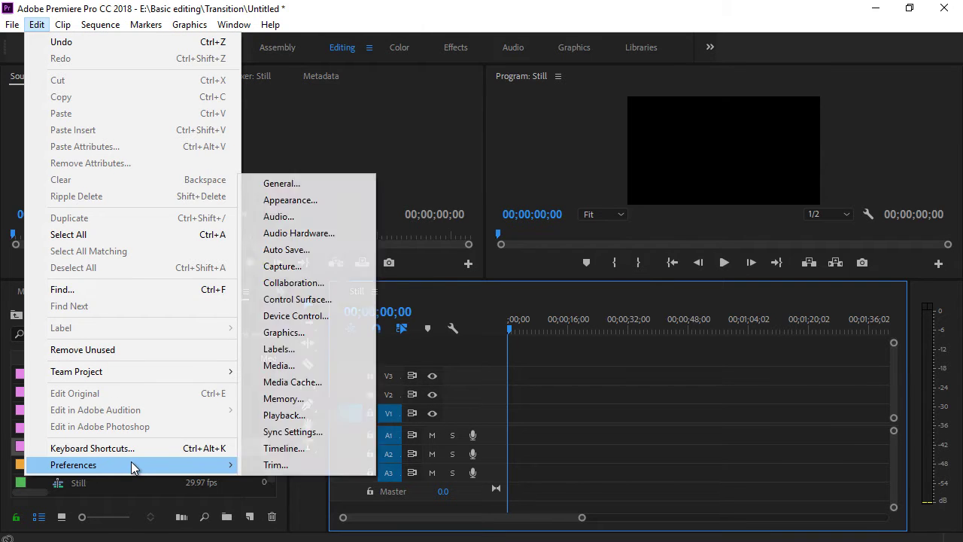
{"action": "left_click", "coordinate": [301, 448]}
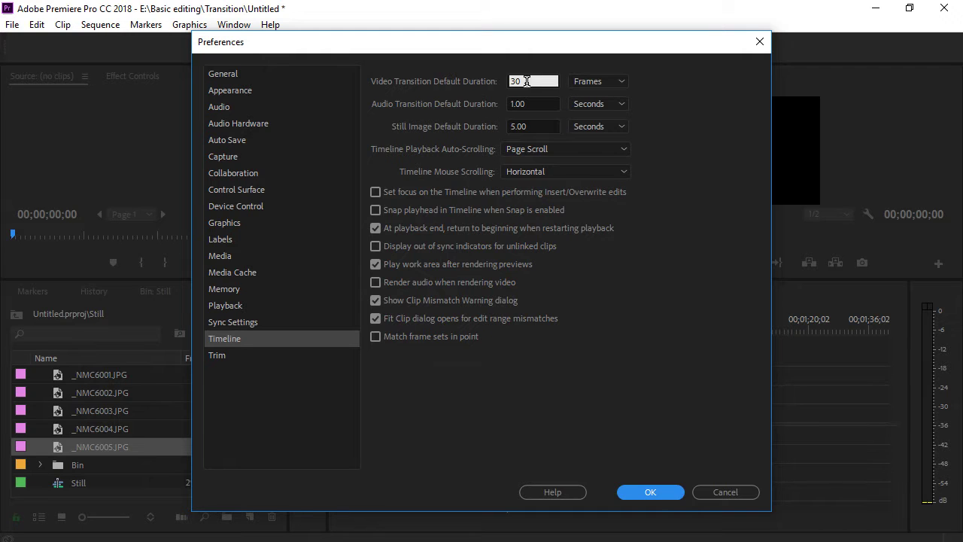
{"action": "double_click", "coordinate": [527, 81]}
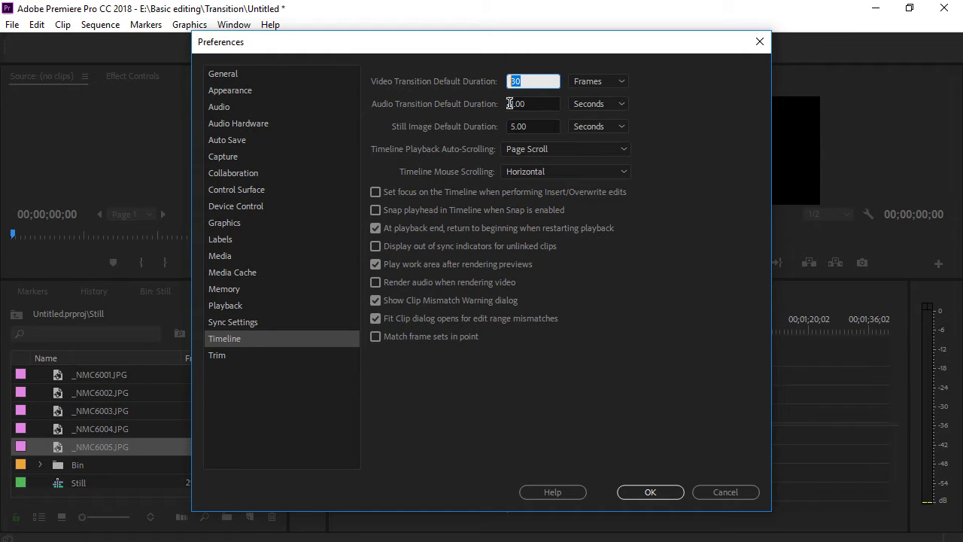
{"action": "double_click", "coordinate": [526, 104]}
{"action": "double_click", "coordinate": [543, 126]}
{"action": "left_click", "coordinate": [620, 128]}
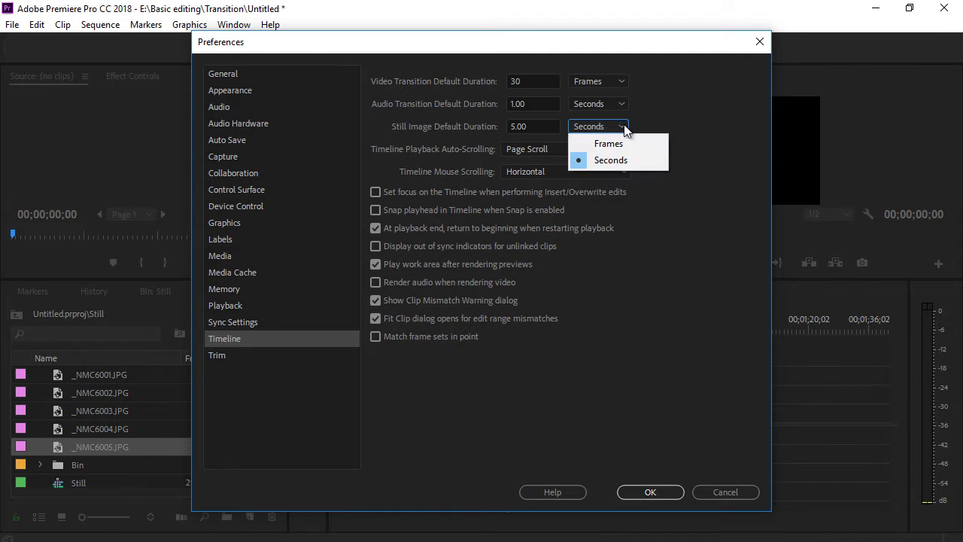
{"action": "left_click", "coordinate": [620, 143]}
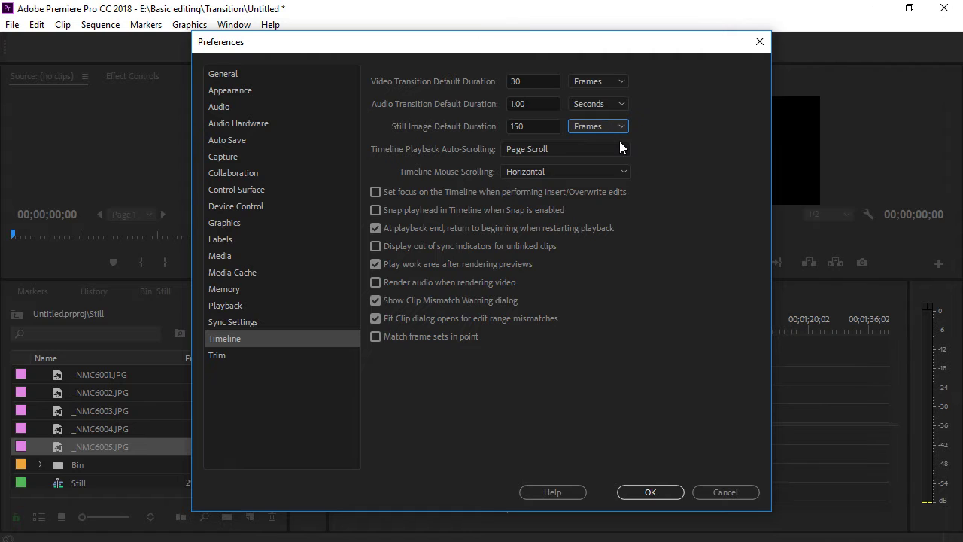
{"action": "double_click", "coordinate": [517, 126]}
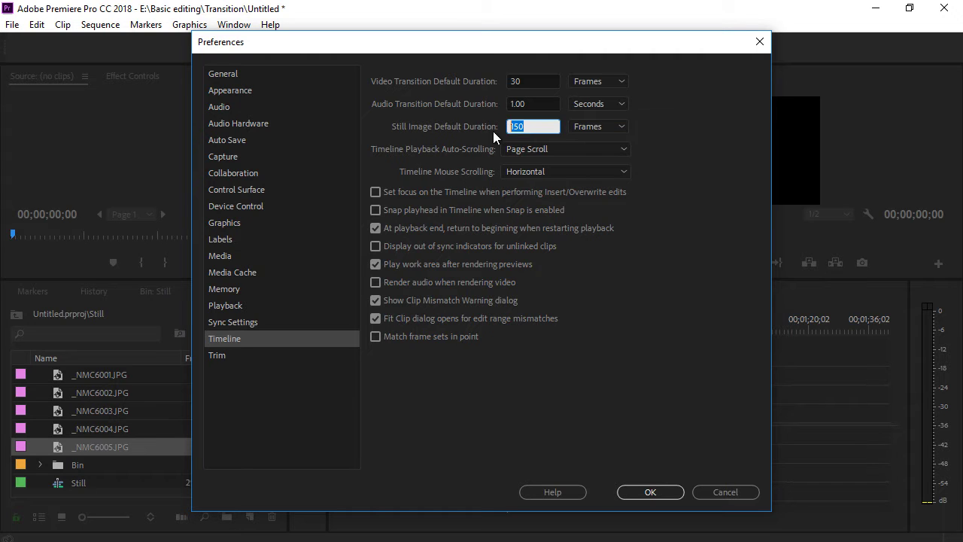
{"action": "type", "text": "15"}
Step: Confirm the 15-frame preference and lay all 23 JPG stills end to end on V1
{"action": "left_click", "coordinate": [655, 493]}
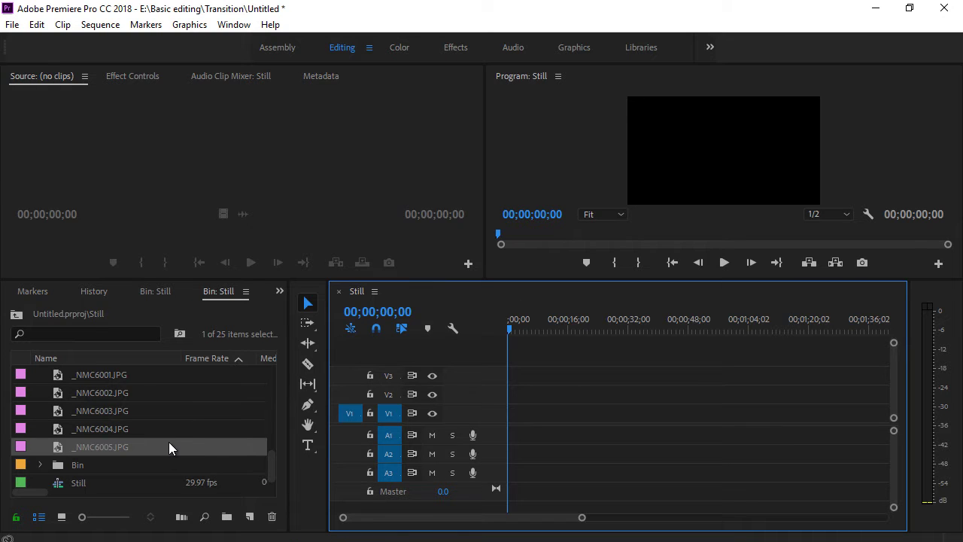
{"action": "scroll", "coordinate": [169, 442], "scroll_direction": "up", "scroll_amount": 5}
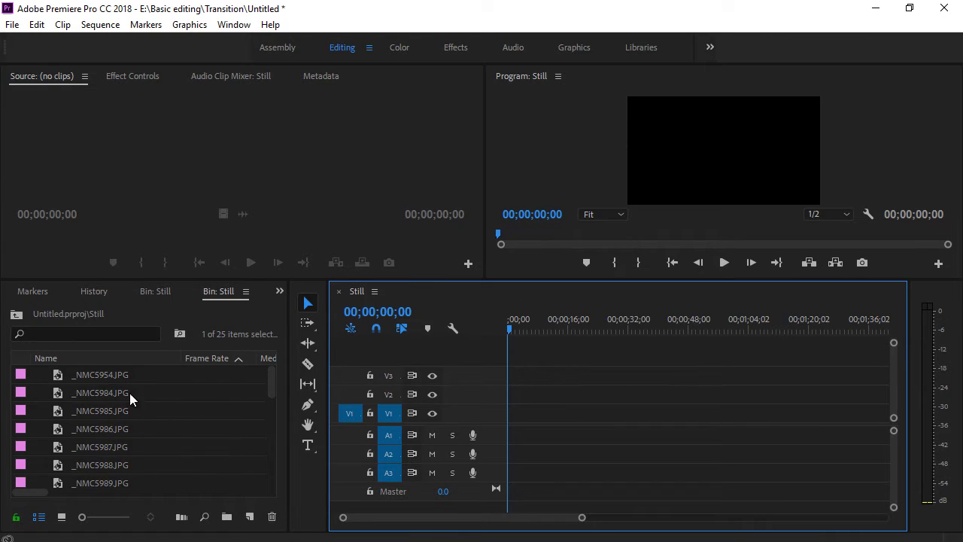
{"action": "left_click", "coordinate": [112, 376], "text": "shift"}
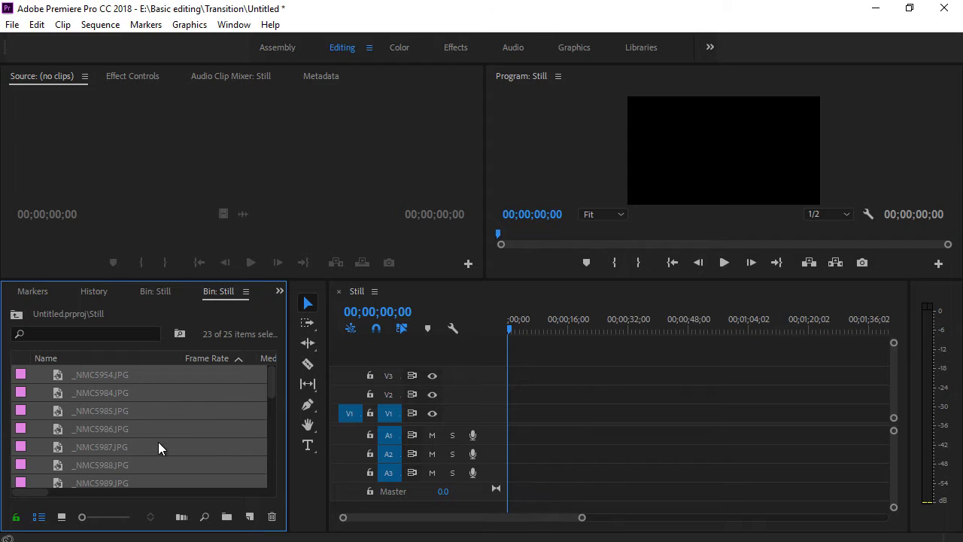
{"action": "left_click_drag", "start_coordinate": [160, 439], "coordinate": [129, 392]}
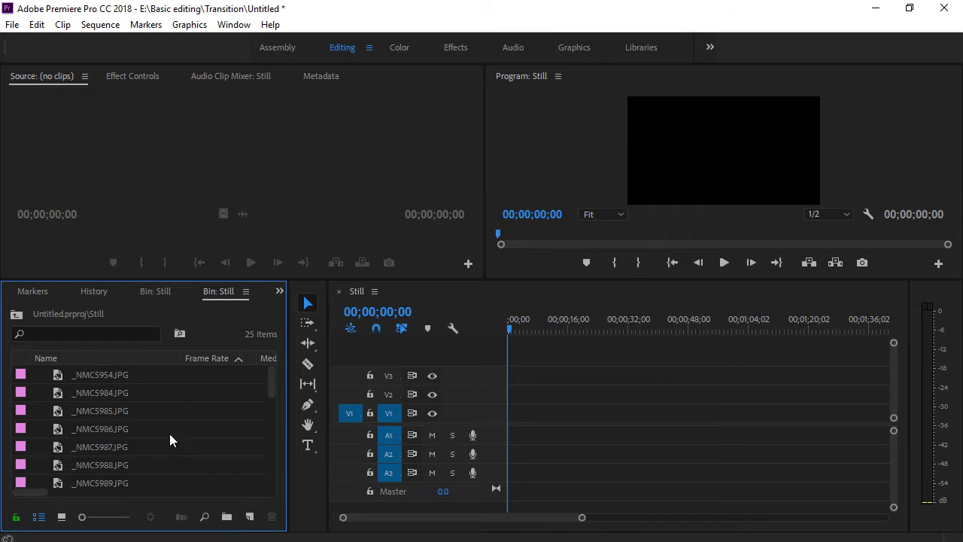
{"action": "scroll", "coordinate": [150, 447], "scroll_direction": "down", "scroll_amount": 5}
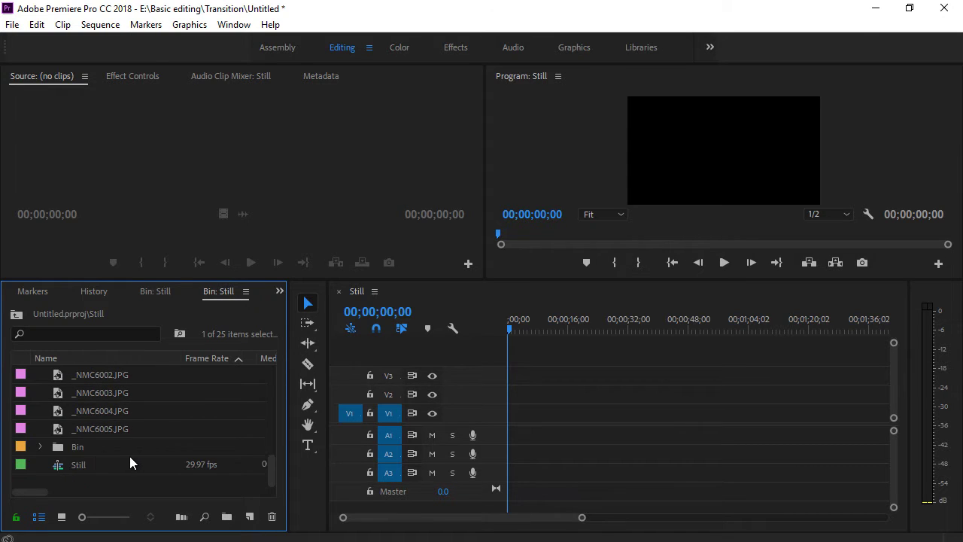
{"action": "left_click", "coordinate": [109, 426], "text": "shift"}
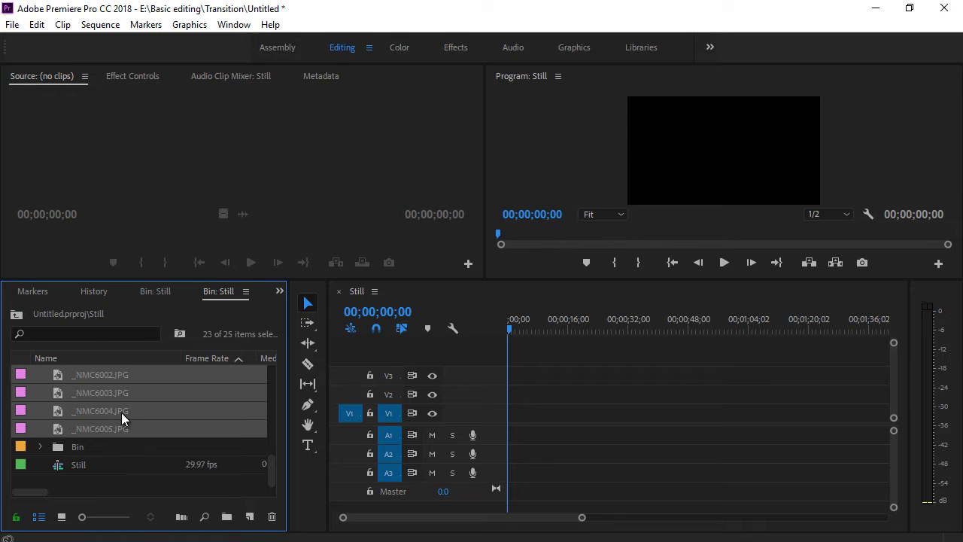
{"action": "mouse_move", "coordinate": [122, 412]}
{"action": "left_mouse_down"}
{"action": "mouse_move", "coordinate": [543, 412]}
{"action": "mouse_move", "coordinate": [532, 412]}
{"action": "left_mouse_up"}
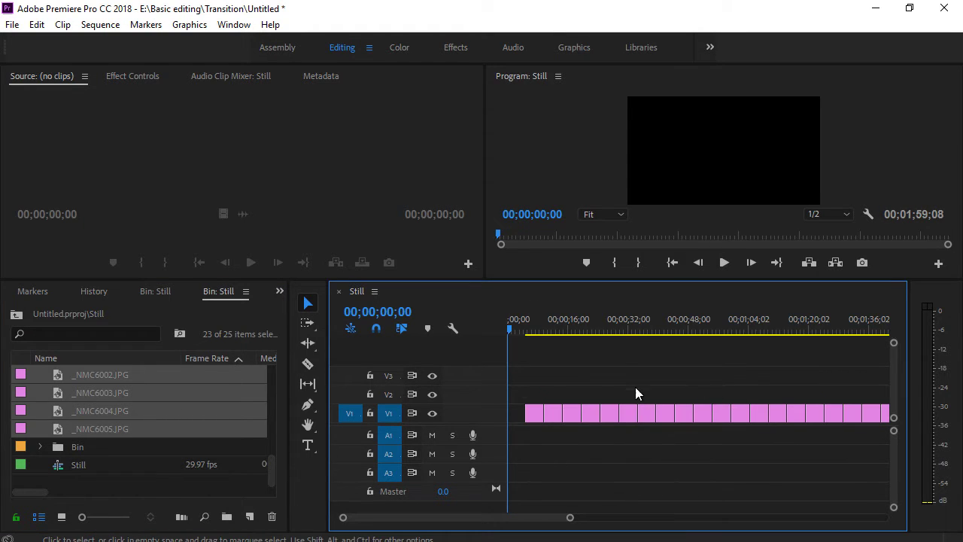
{"action": "left_click_drag", "start_coordinate": [571, 519], "coordinate": [639, 518]}
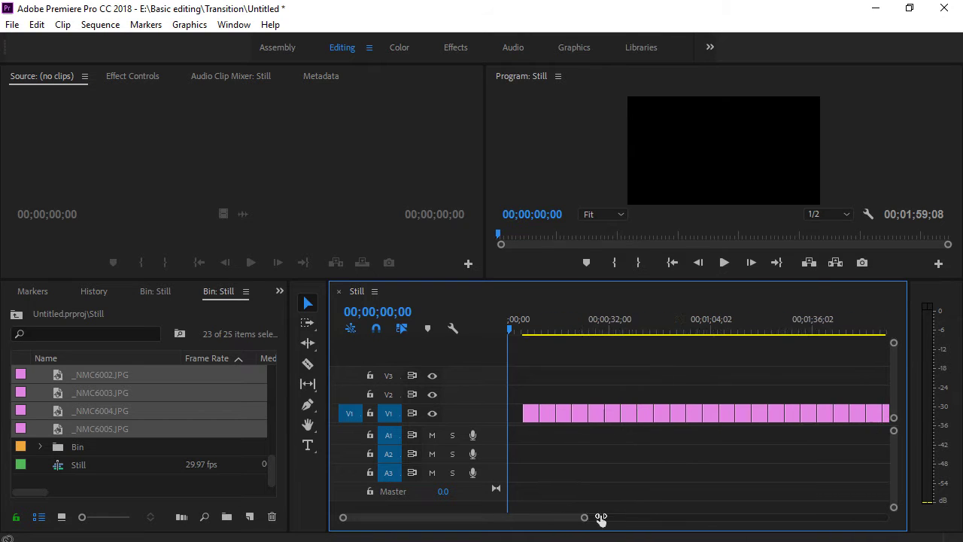
Step: Play the Still sequence, test-trim and undo the last clip's end, then scrub back to about 00;00;40
{"action": "key", "text": "space"}
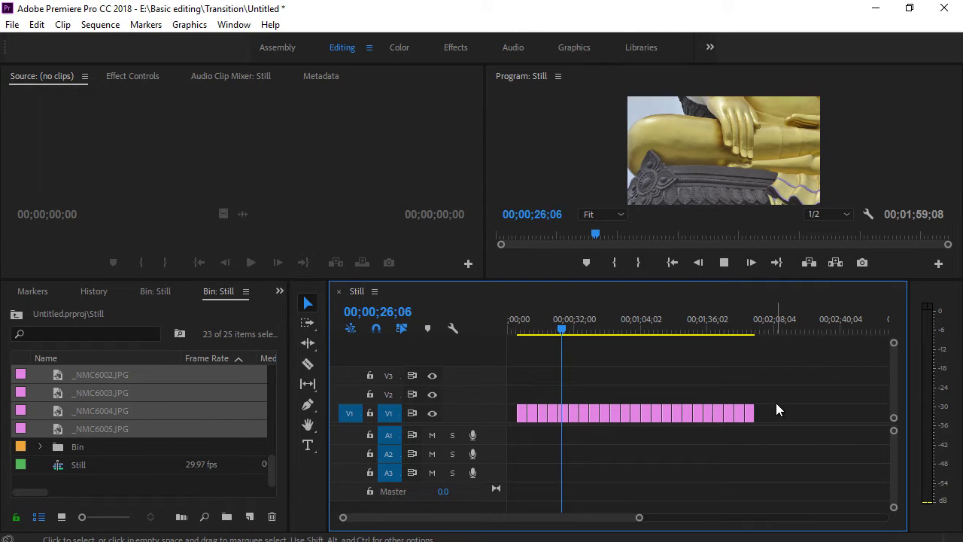
{"action": "left_click_drag", "start_coordinate": [755, 413], "coordinate": [750, 413]}
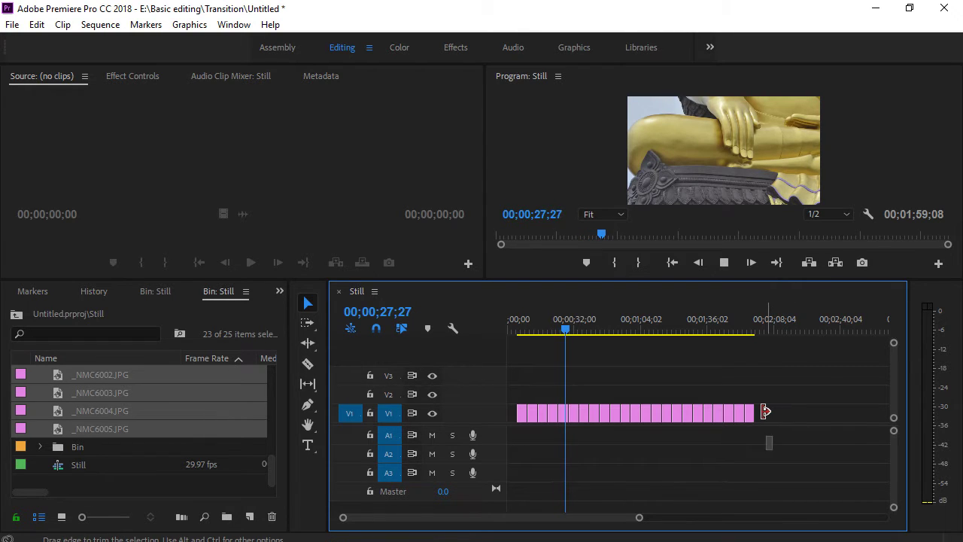
{"action": "key", "text": "ctrl+z"}
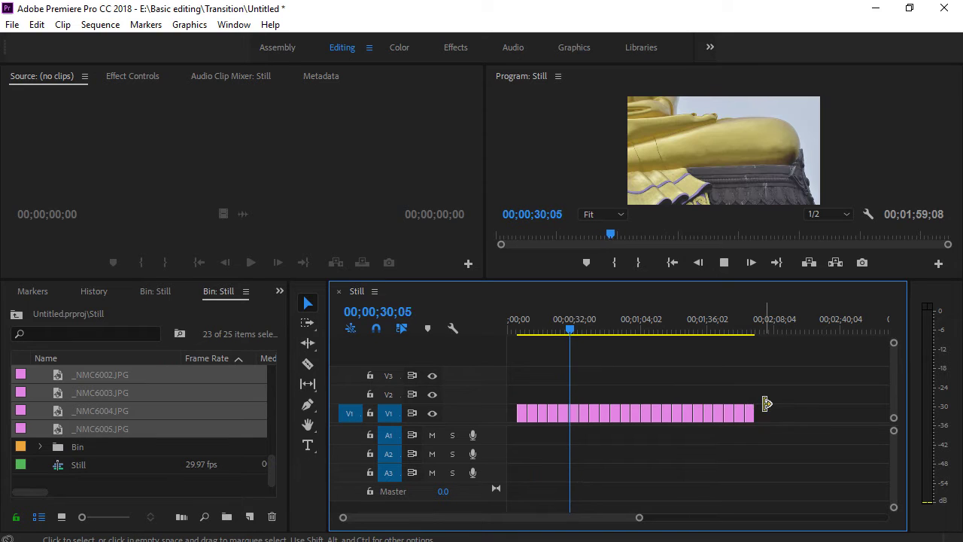
{"action": "mouse_move", "coordinate": [603, 312]}
{"action": "left_mouse_down"}
{"action": "mouse_move", "coordinate": [573, 332]}
{"action": "mouse_move", "coordinate": [514, 331]}
{"action": "left_mouse_up"}
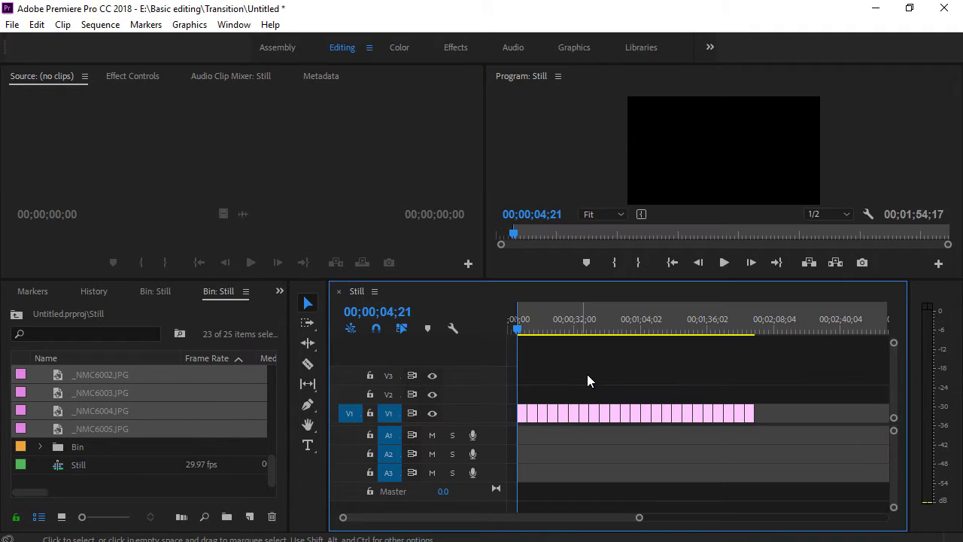
Step: Render the Still sequence In to Out with the playhead at the photos' end, then stop playback
{"action": "left_click", "coordinate": [756, 336]}
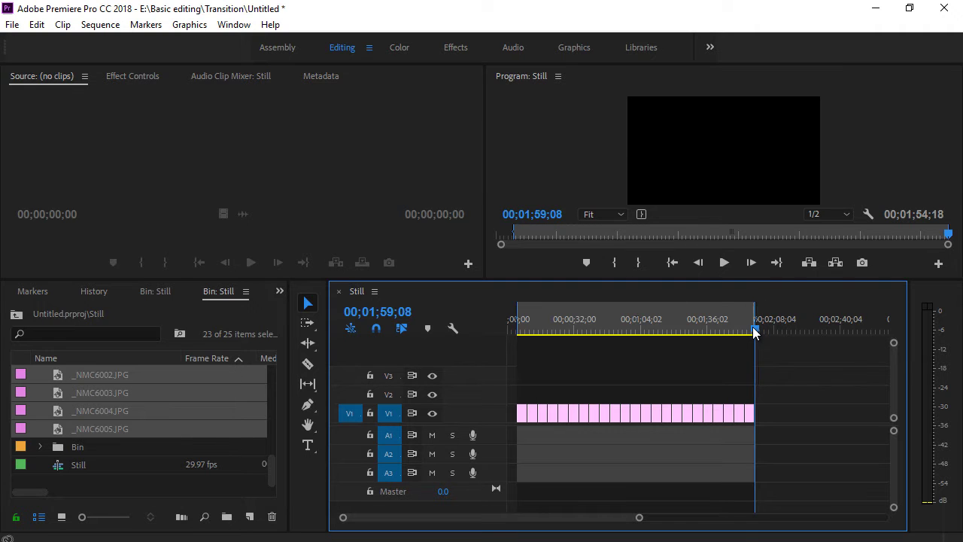
{"action": "left_click_drag", "start_coordinate": [755, 333], "coordinate": [537, 332]}
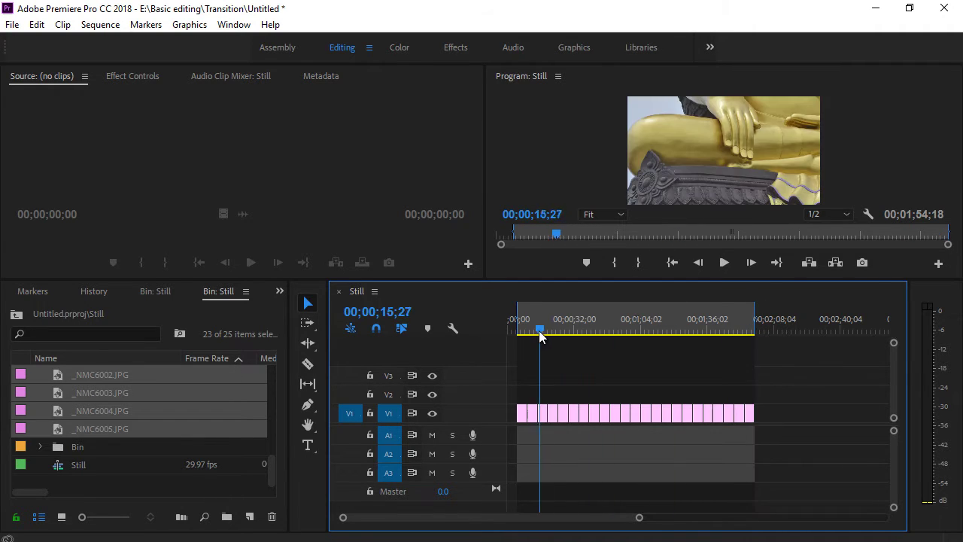
{"action": "left_click", "coordinate": [99, 24]}
{"action": "left_click", "coordinate": [126, 66]}
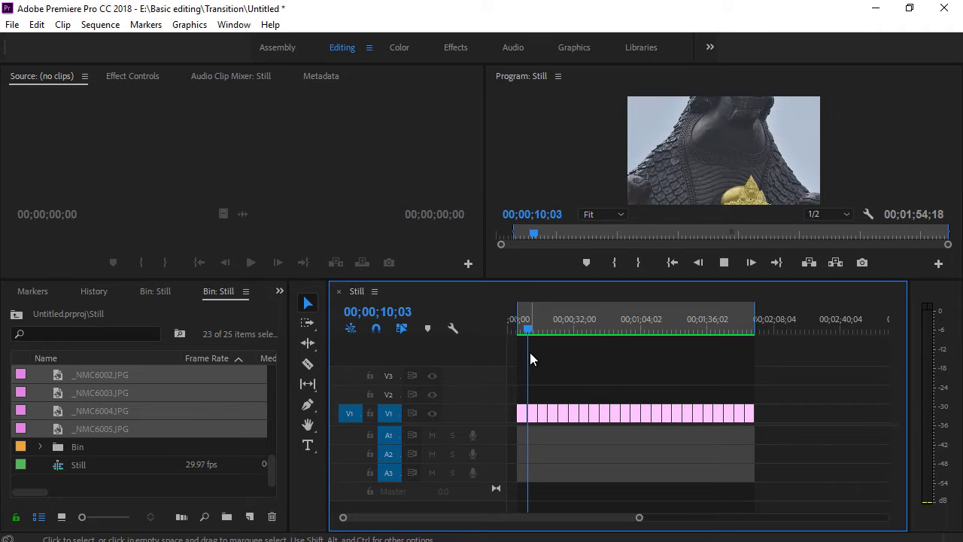
{"action": "mouse_move", "coordinate": [570, 331]}
{"action": "left_mouse_down"}
{"action": "mouse_move", "coordinate": [520, 333]}
{"action": "mouse_move", "coordinate": [527, 332]}
{"action": "left_mouse_up"}
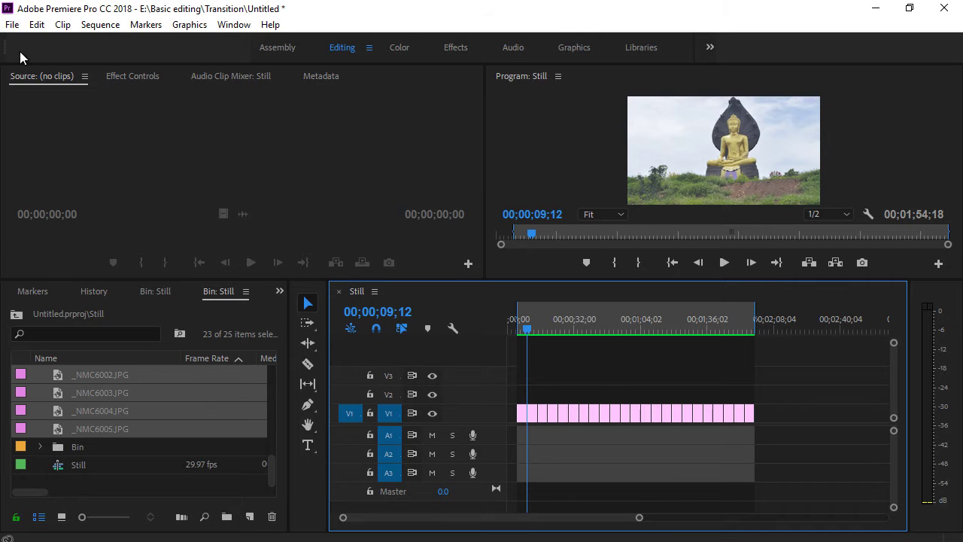
Step: Save the project and select every still on V1 with Track Select Forward
{"action": "left_click", "coordinate": [12, 24]}
{"action": "left_click", "coordinate": [67, 197]}
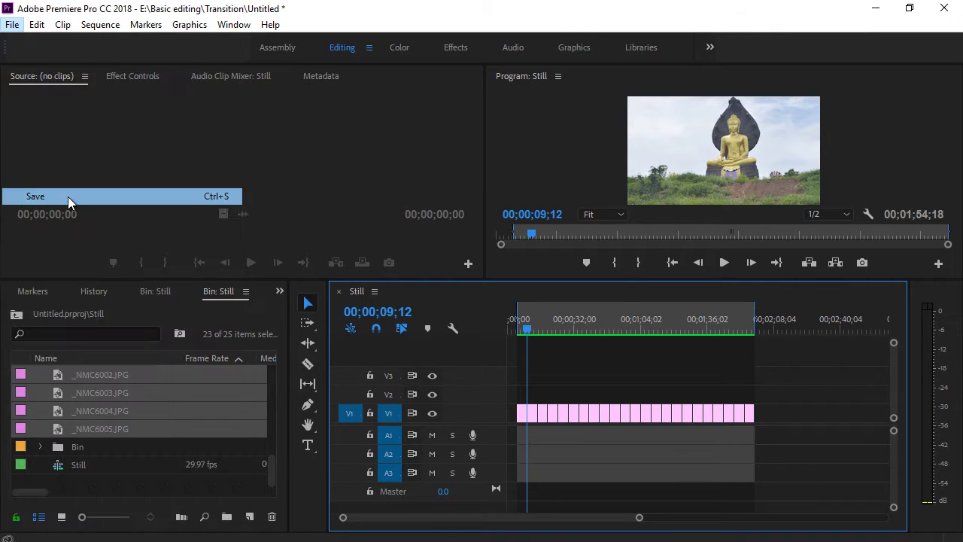
{"action": "left_click_drag", "start_coordinate": [793, 419], "coordinate": [508, 374]}
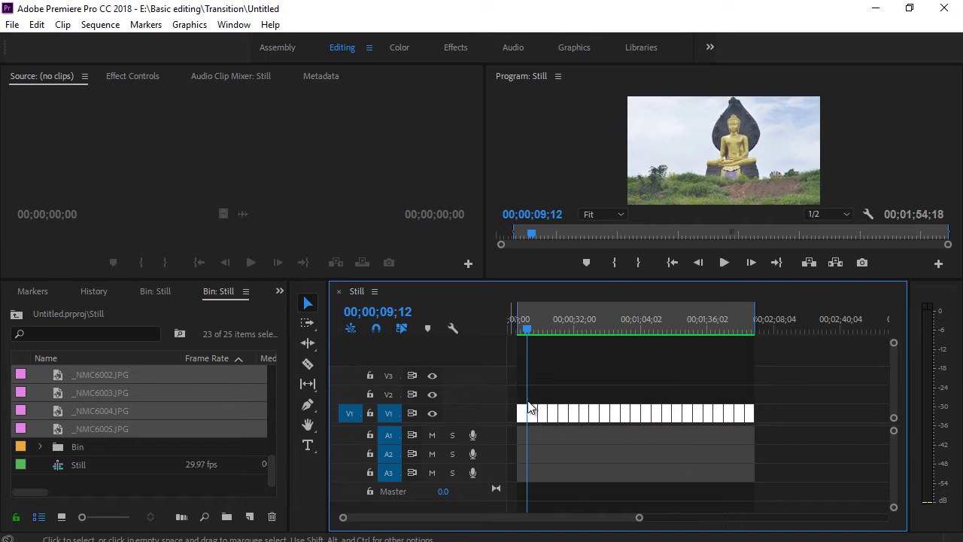
{"action": "right_click", "coordinate": [543, 418]}
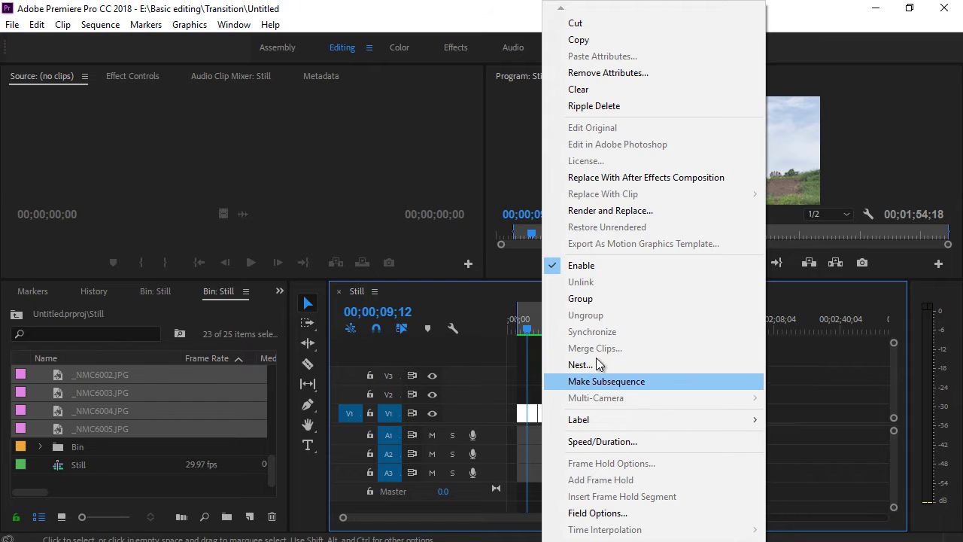
{"action": "left_click", "coordinate": [608, 381]}
{"action": "left_click_drag", "start_coordinate": [777, 416], "coordinate": [510, 406]}
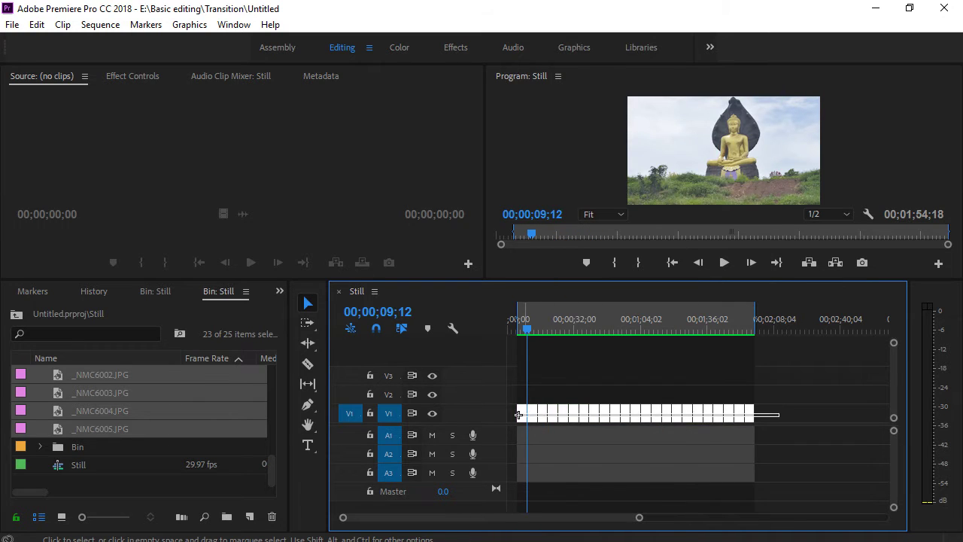
{"action": "left_click", "coordinate": [309, 323]}
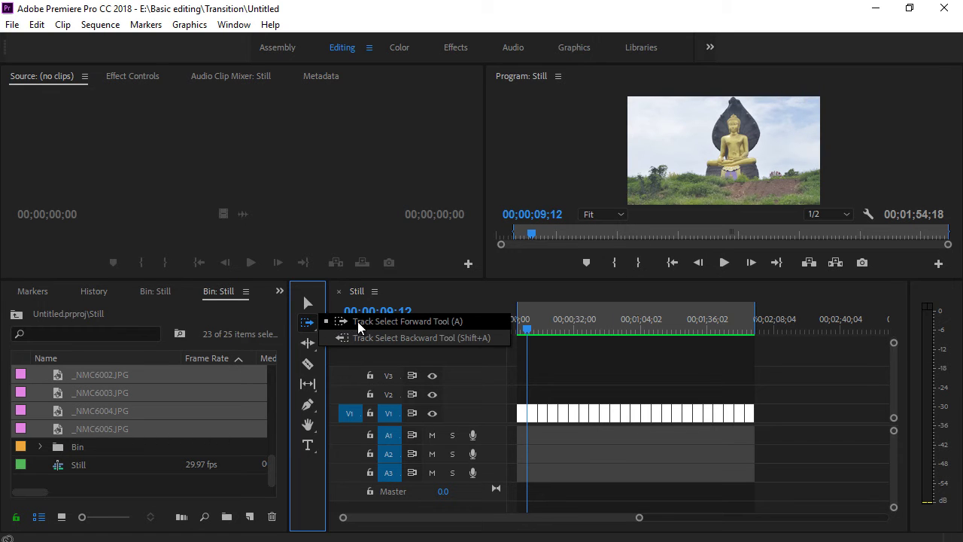
{"action": "left_click", "coordinate": [357, 321]}
{"action": "left_click", "coordinate": [518, 419]}
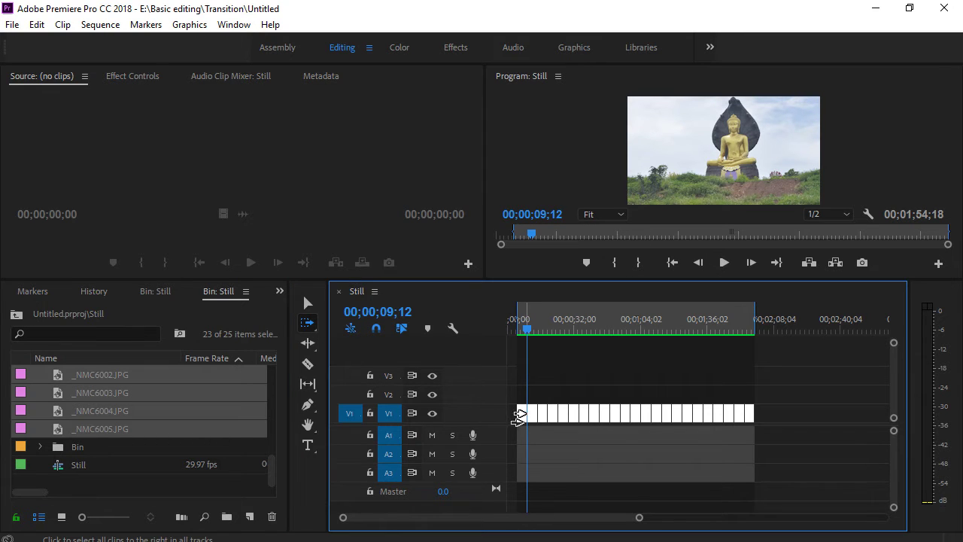
Step: Set the selected stills' duration to 00;00;00;15 and play the sequence back
{"action": "right_click", "coordinate": [525, 415]}
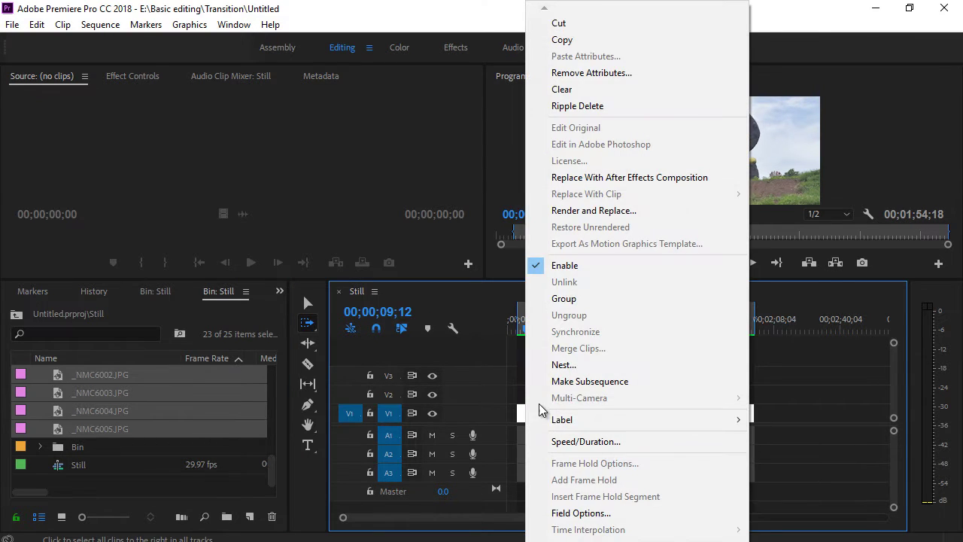
{"action": "left_click", "coordinate": [628, 442]}
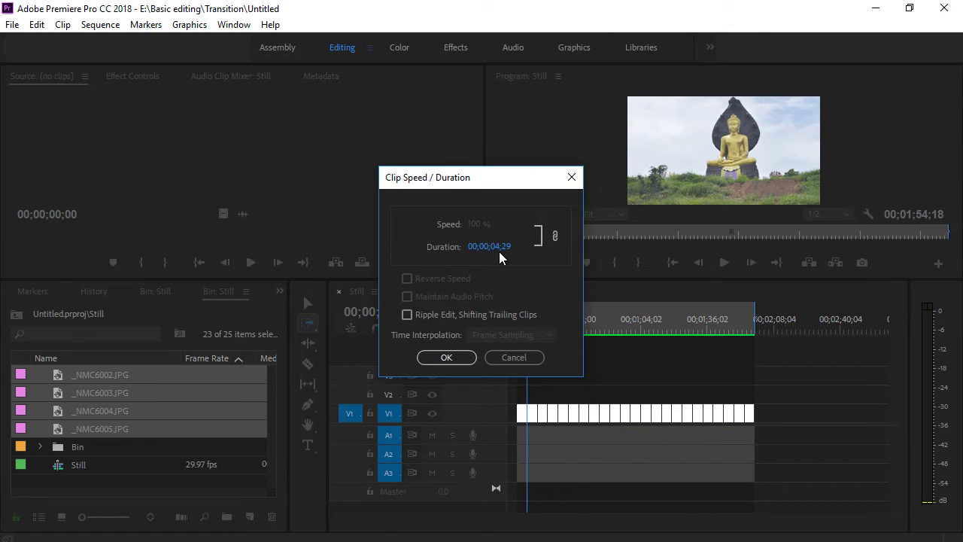
{"action": "left_click_drag", "start_coordinate": [499, 251], "coordinate": [506, 251]}
{"action": "left_click", "coordinate": [506, 248]}
{"action": "left_click", "coordinate": [522, 249]}
{"action": "type", "text": "15"}
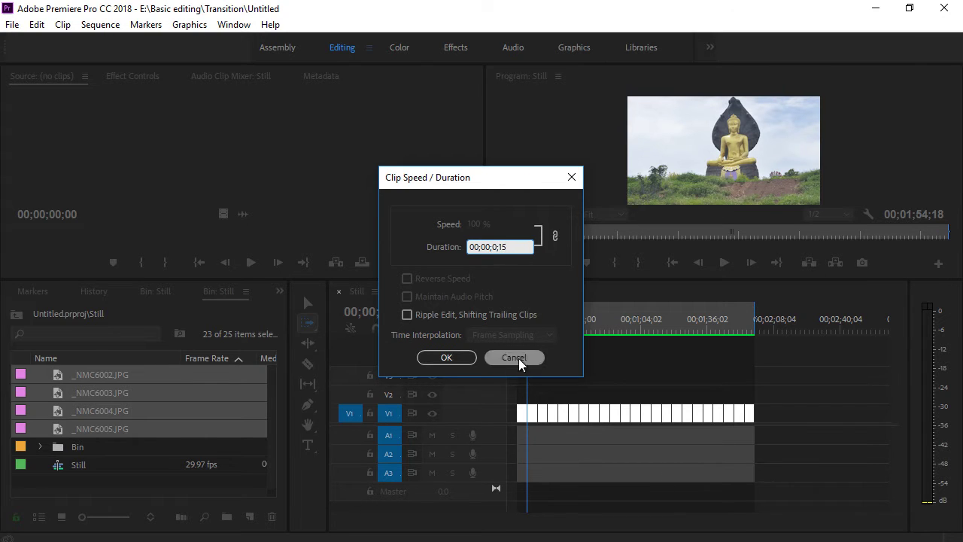
{"action": "left_click", "coordinate": [452, 359]}
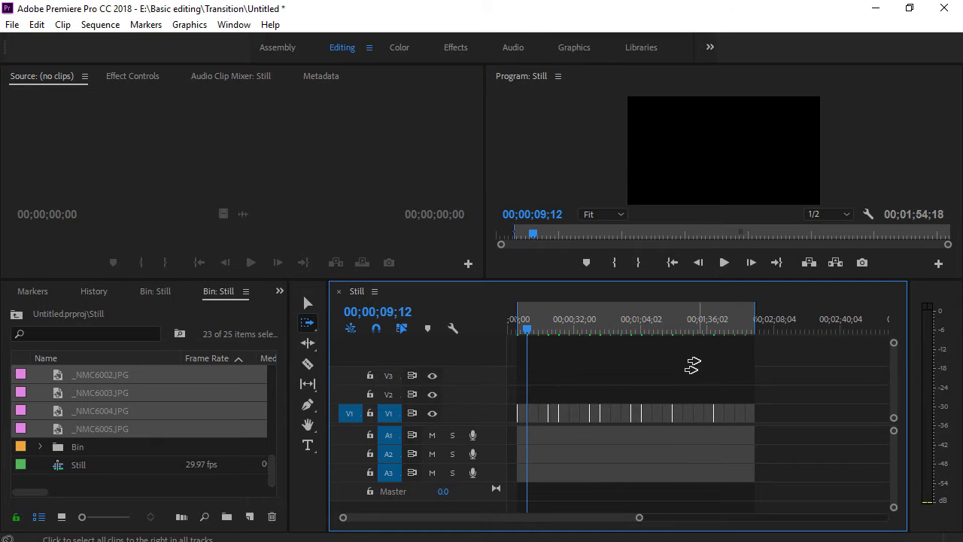
{"action": "key", "text": "space"}
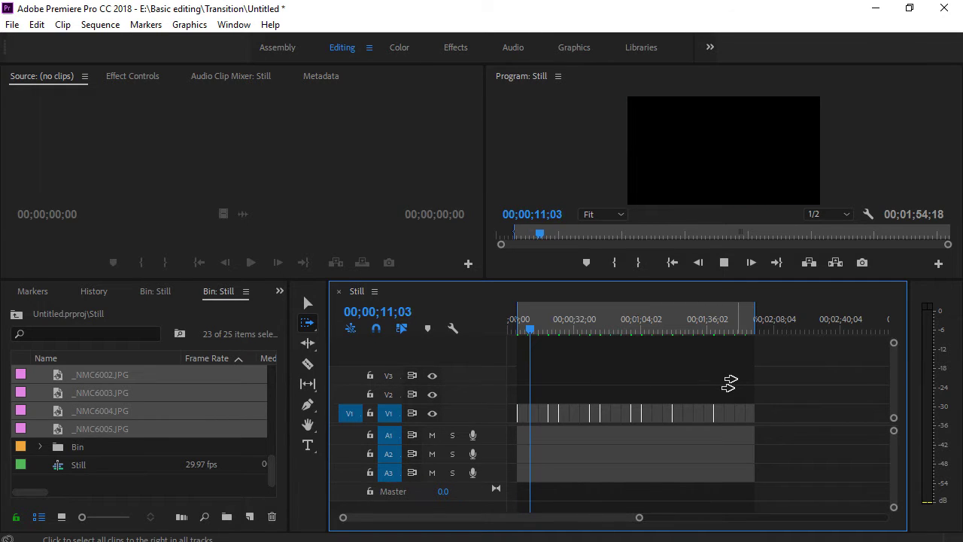
Step: Stop playback and delete all the clips from V1
{"action": "key", "text": "space"}
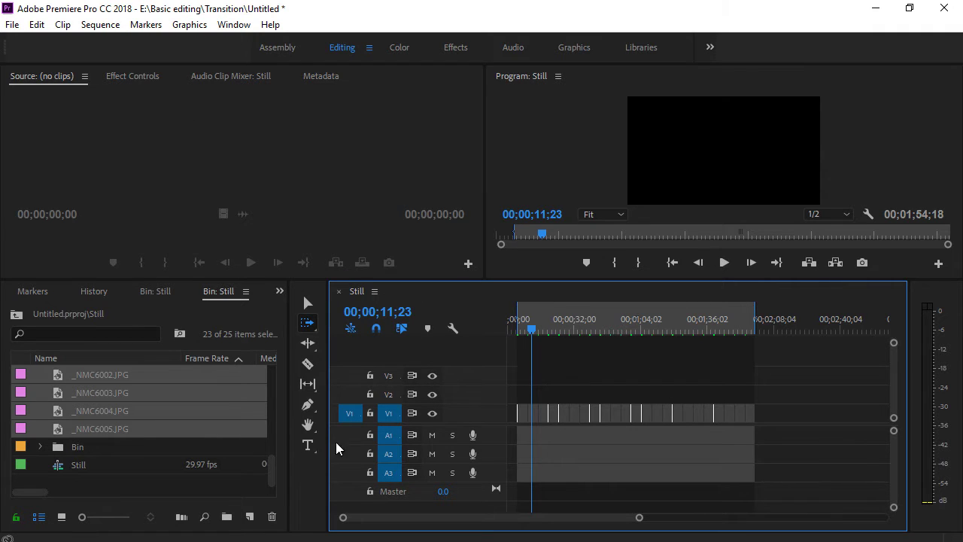
{"action": "left_click", "coordinate": [308, 303]}
{"action": "left_click_drag", "start_coordinate": [780, 412], "coordinate": [510, 392]}
{"action": "key", "text": "Delete"}
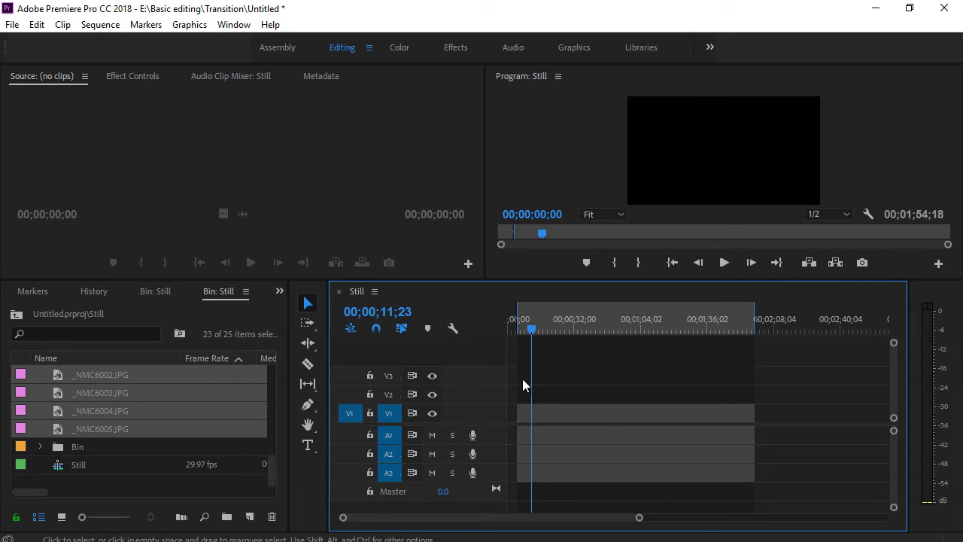
Step: Confirm the 15-frame Still Image Default Duration in Timeline preferences
{"action": "left_click", "coordinate": [36, 24]}
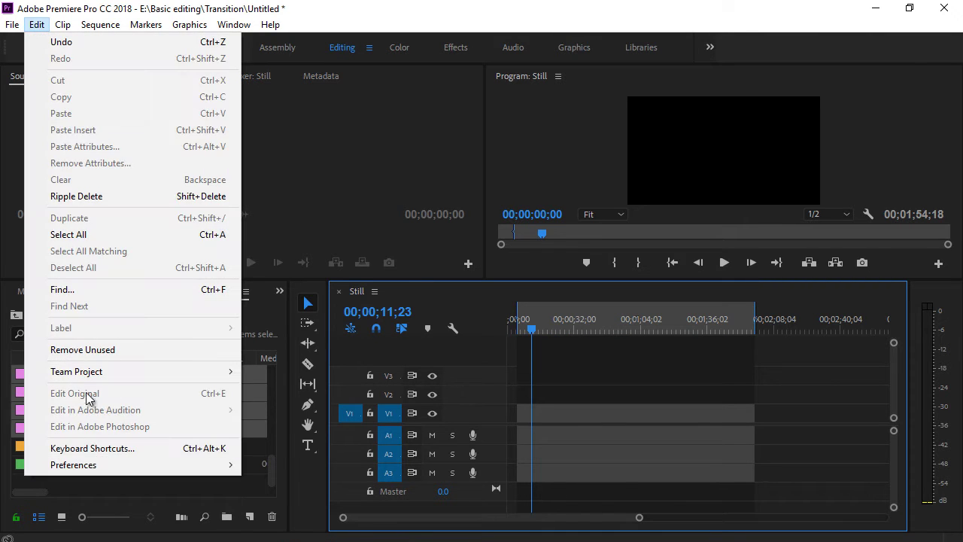
{"action": "mouse_move", "coordinate": [141, 466]}
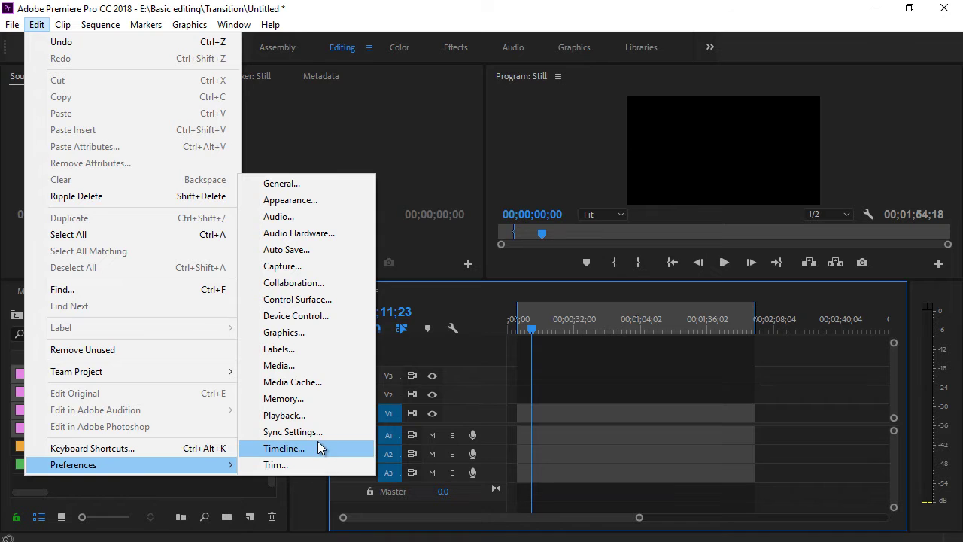
{"action": "left_click", "coordinate": [319, 446]}
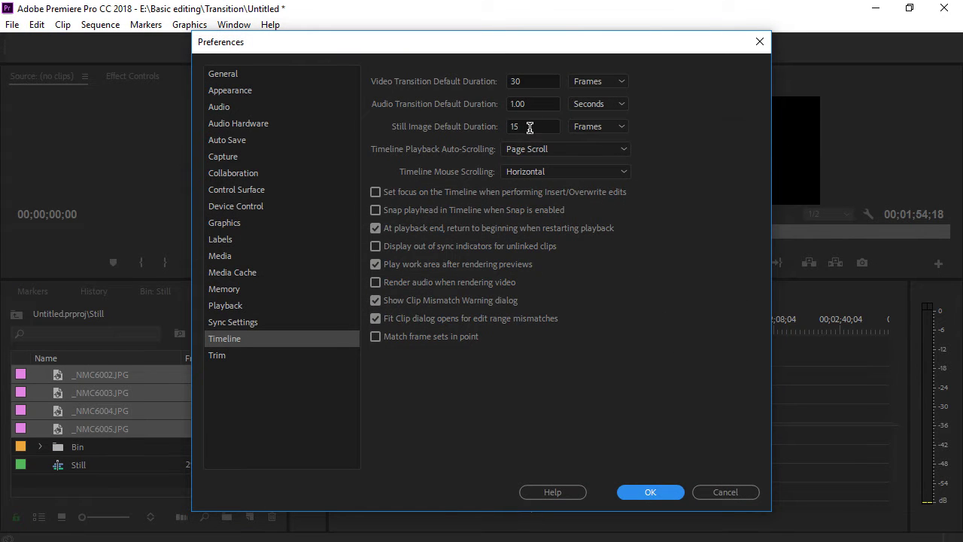
{"action": "left_click", "coordinate": [640, 492]}
Step: Place _NMC6003.JPG at the start of V1 and preview it briefly
{"action": "left_click", "coordinate": [100, 379]}
{"action": "left_click_drag", "start_coordinate": [105, 392], "coordinate": [541, 423]}
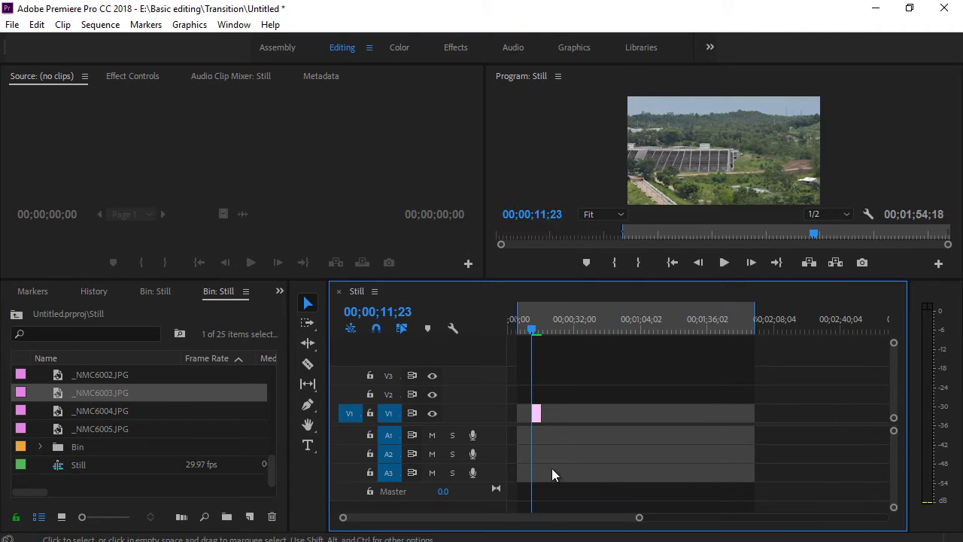
{"action": "key", "text": "space"}
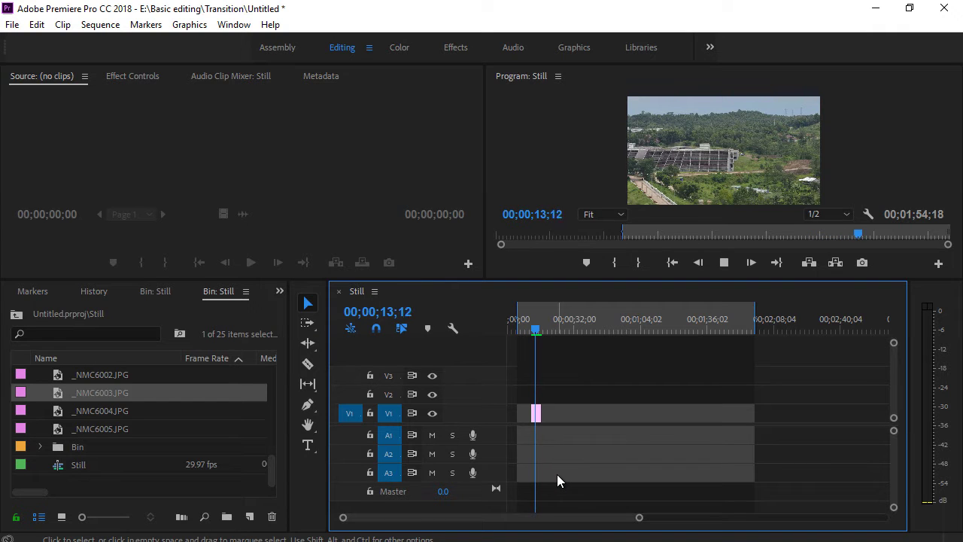
{"action": "key", "text": "space"}
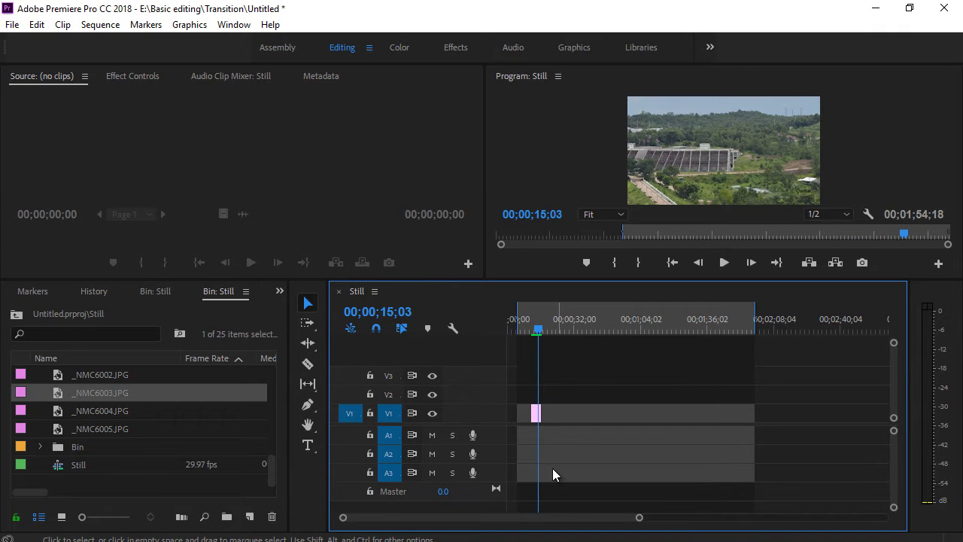
Step: Delete the _NMC6003.JPG test clip from V1
{"action": "left_click", "coordinate": [7, 26]}
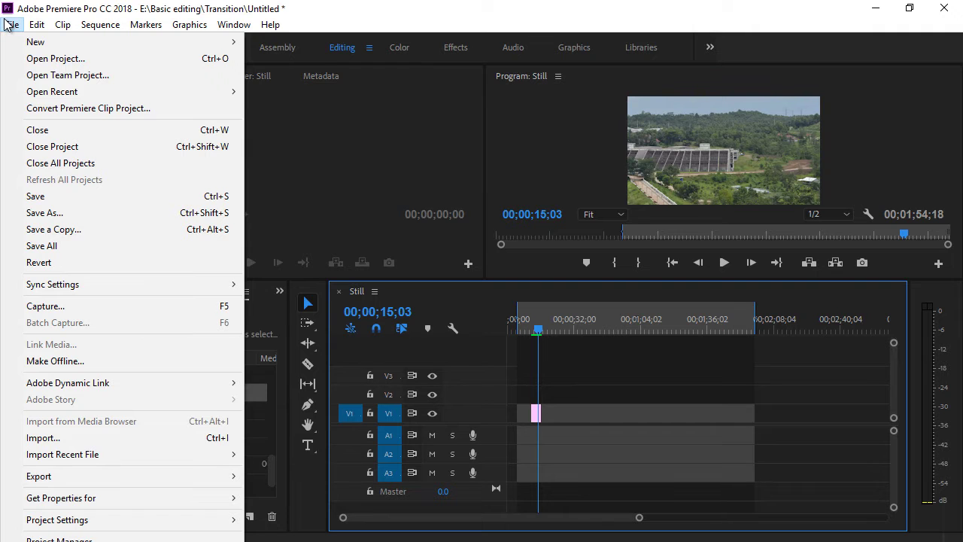
{"action": "left_click", "coordinate": [578, 419]}
{"action": "left_click", "coordinate": [535, 413]}
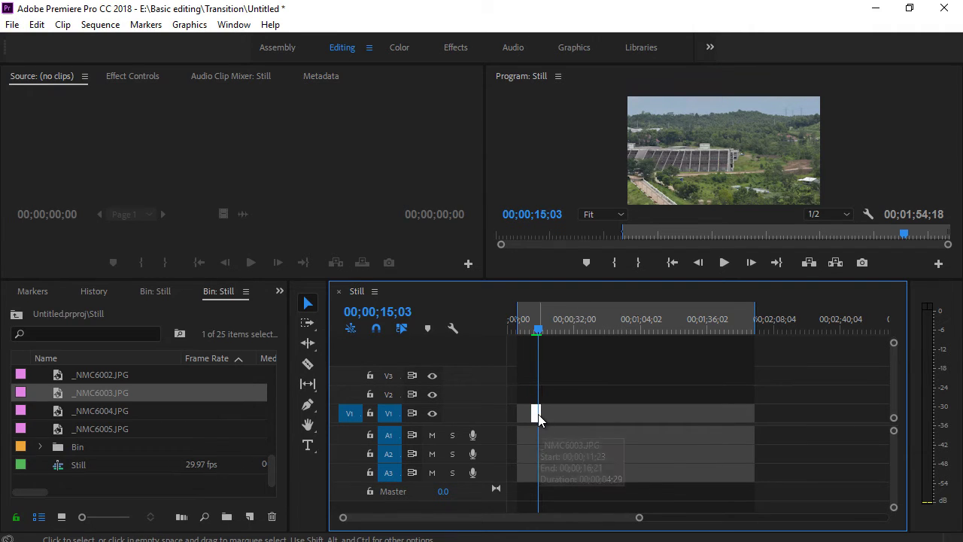
{"action": "key", "text": "Delete"}
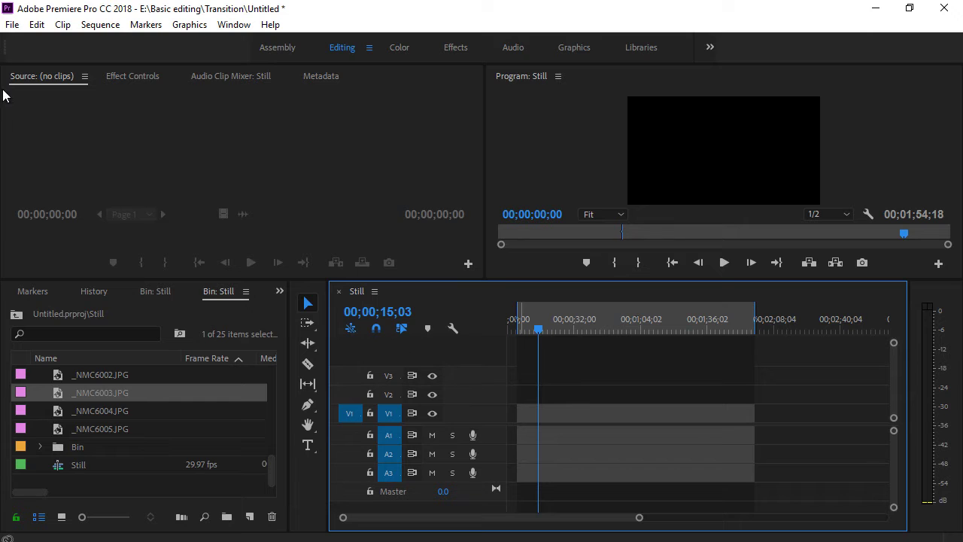
Step: Save the project, then save a copy named 'Transition w7'
{"action": "left_click", "coordinate": [12, 25]}
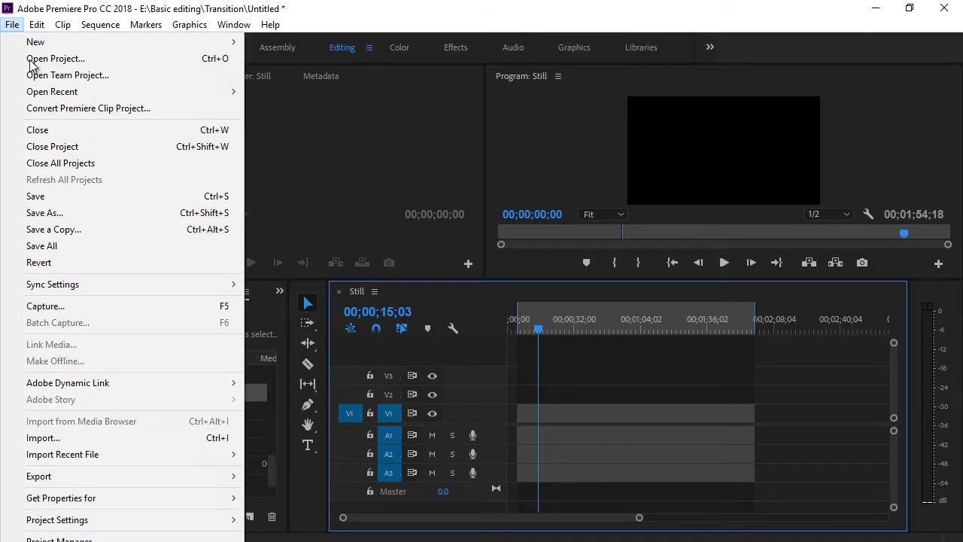
{"action": "left_click", "coordinate": [49, 195]}
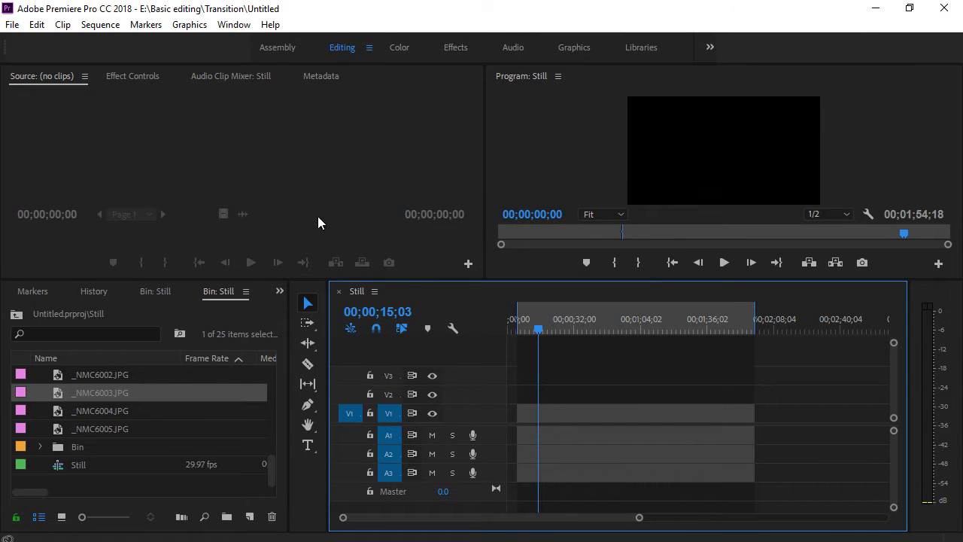
{"action": "left_click", "coordinate": [10, 25]}
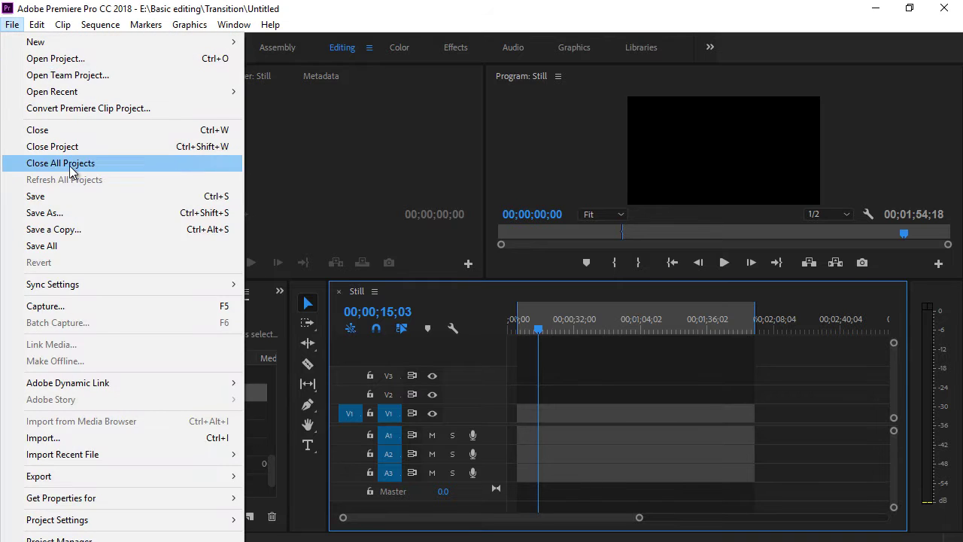
{"action": "left_click", "coordinate": [75, 210]}
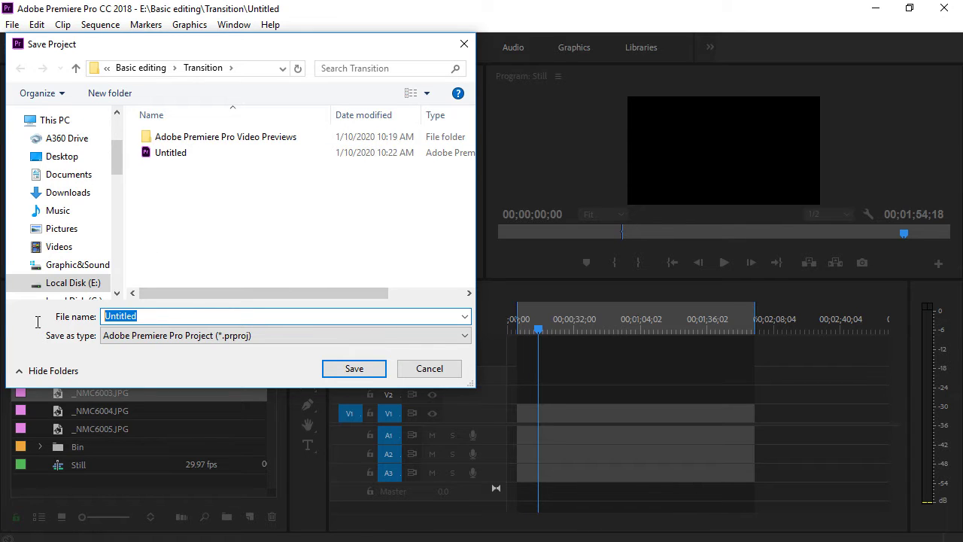
{"action": "type", "text": "Transition"}
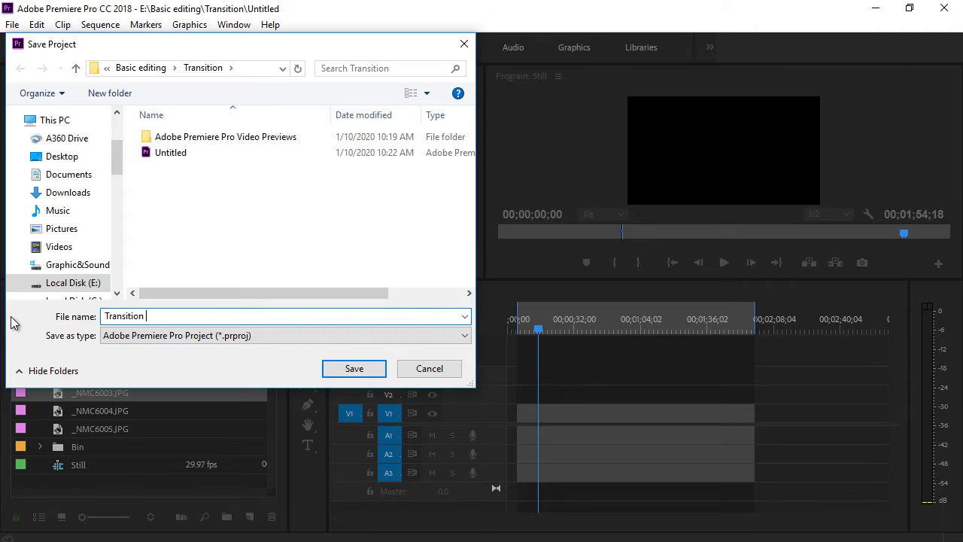
{"action": "type", "text": "7"}
{"action": "left_click", "coordinate": [350, 370]}
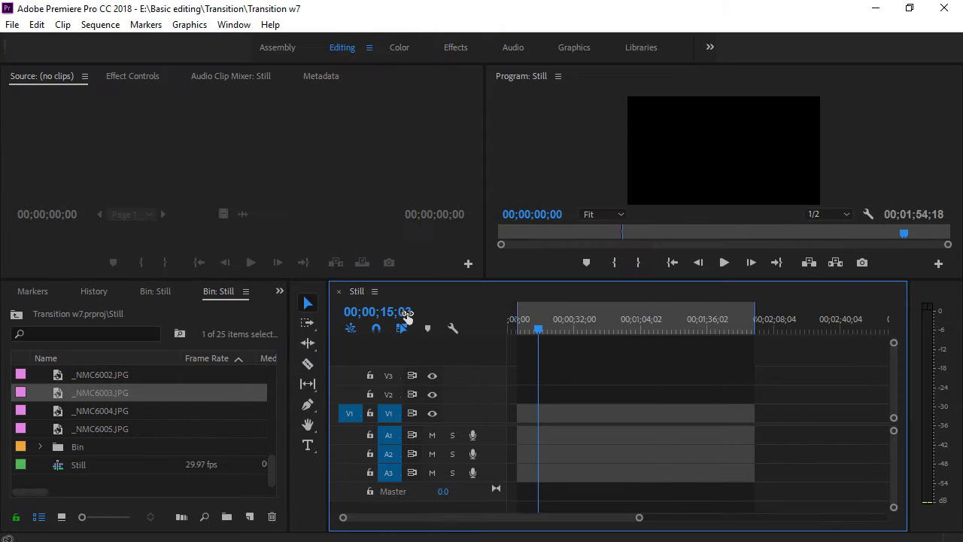
Step: Close the project and reopen Transition w7 from the recent projects list
{"action": "left_click", "coordinate": [945, 9]}
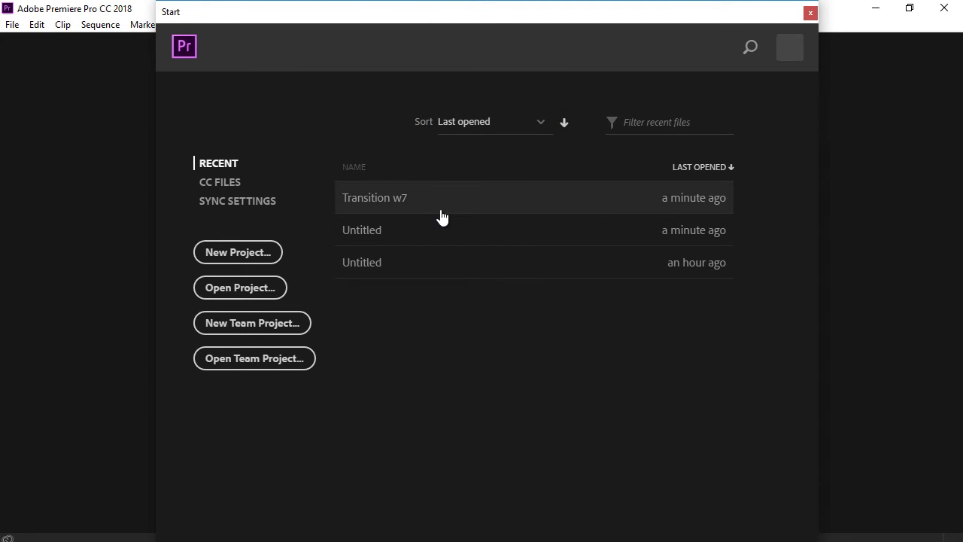
{"action": "left_click", "coordinate": [398, 207]}
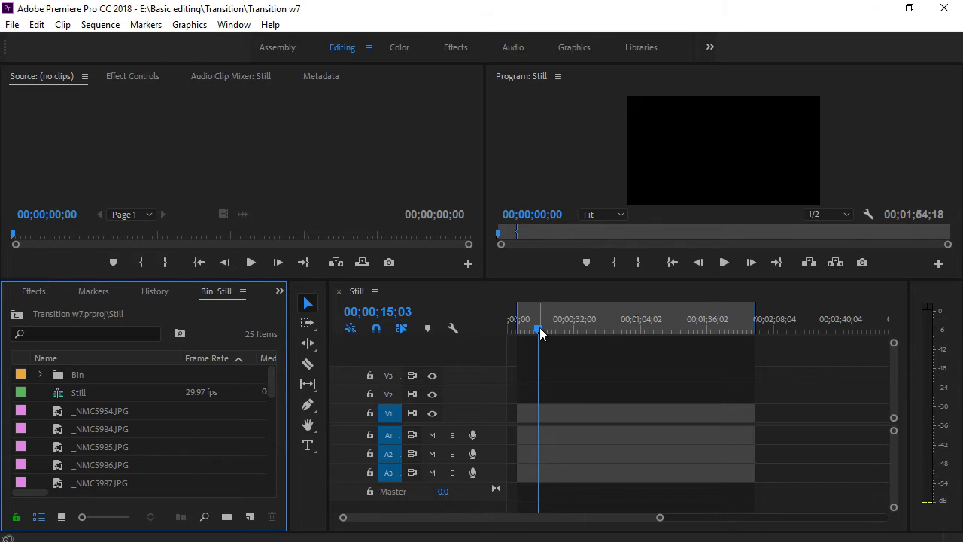
Step: Place _NMC5954.JPG at the very start of V1 and play it briefly
{"action": "left_click_drag", "start_coordinate": [539, 330], "coordinate": [521, 331]}
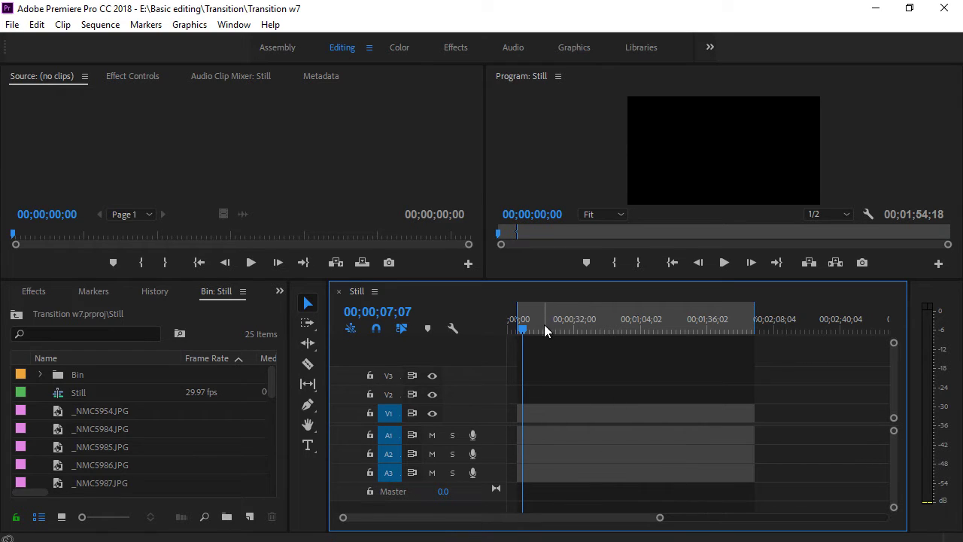
{"action": "left_click", "coordinate": [519, 330]}
{"action": "left_click_drag", "start_coordinate": [522, 331], "coordinate": [524, 329]}
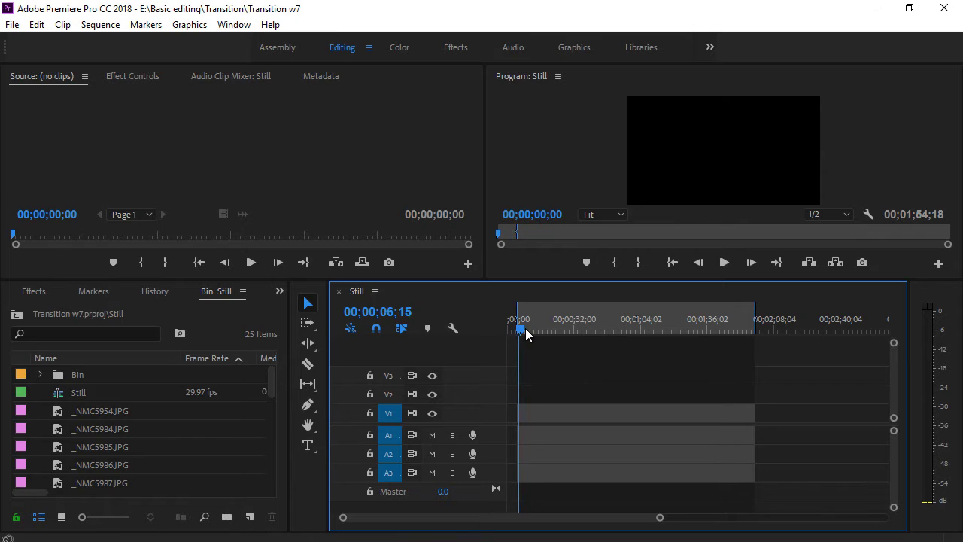
{"action": "left_click", "coordinate": [109, 411]}
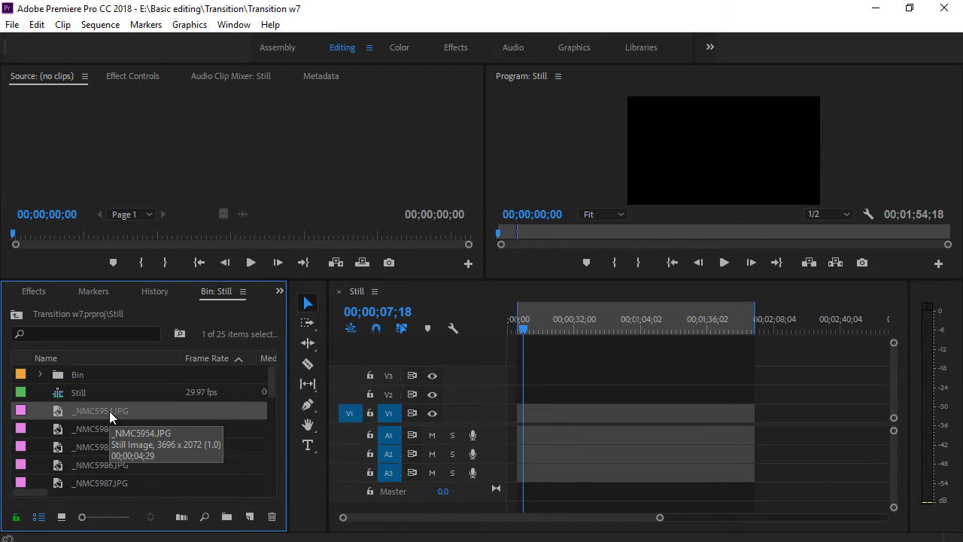
{"action": "left_click_drag", "start_coordinate": [110, 411], "coordinate": [527, 416]}
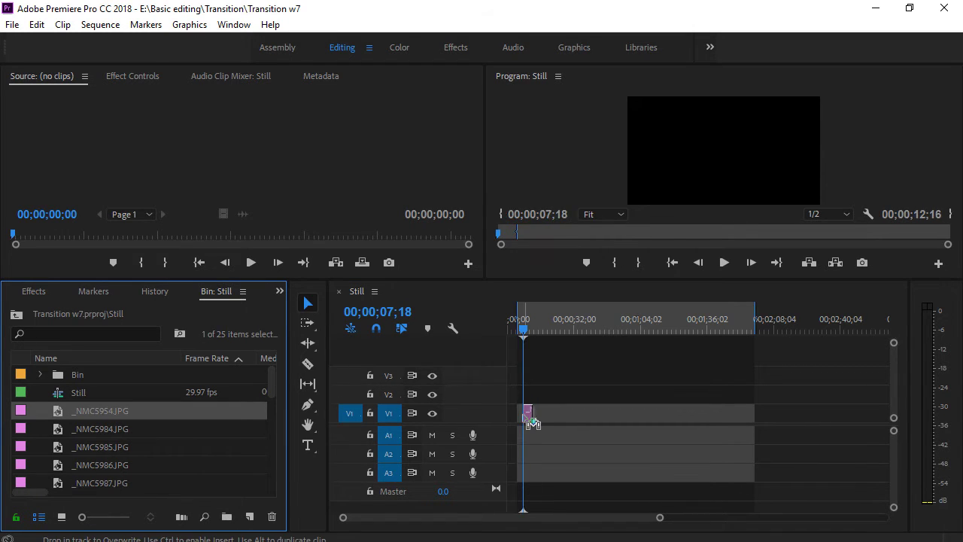
{"action": "key", "text": "space"}
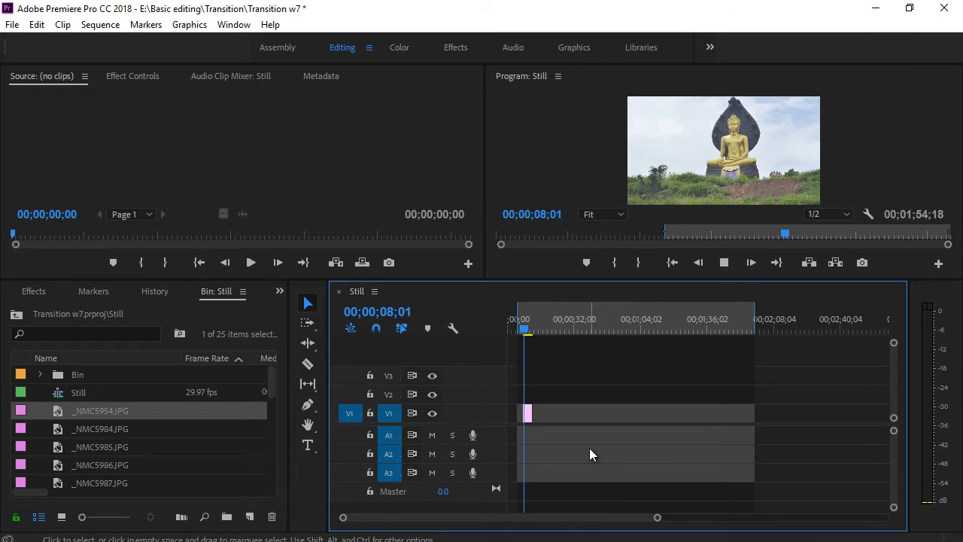
{"action": "key", "text": "space"}
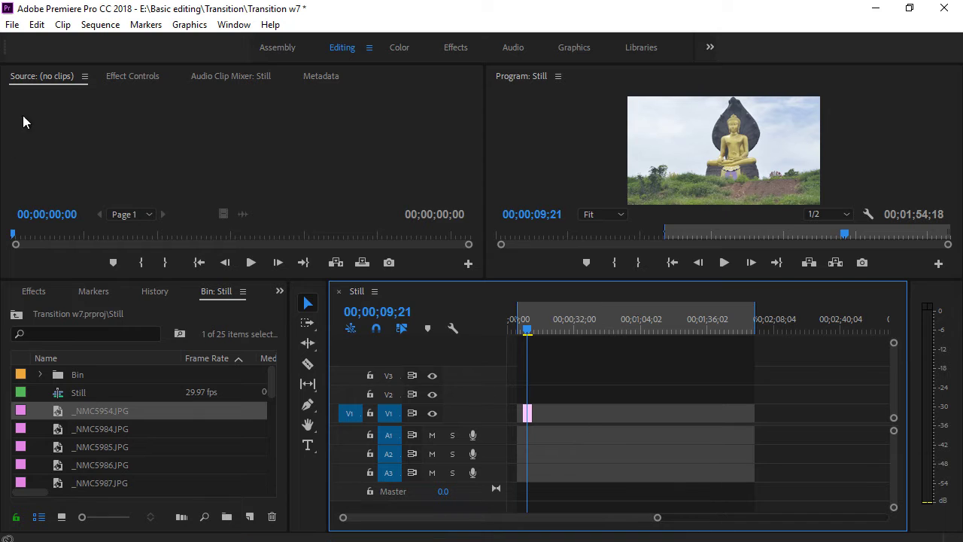
{"action": "left_click", "coordinate": [37, 25]}
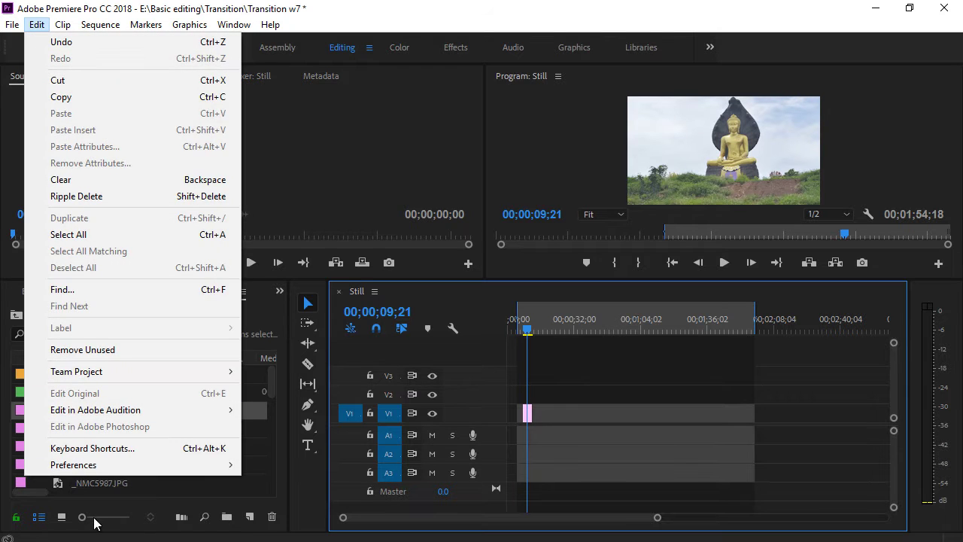
{"action": "mouse_move", "coordinate": [112, 464]}
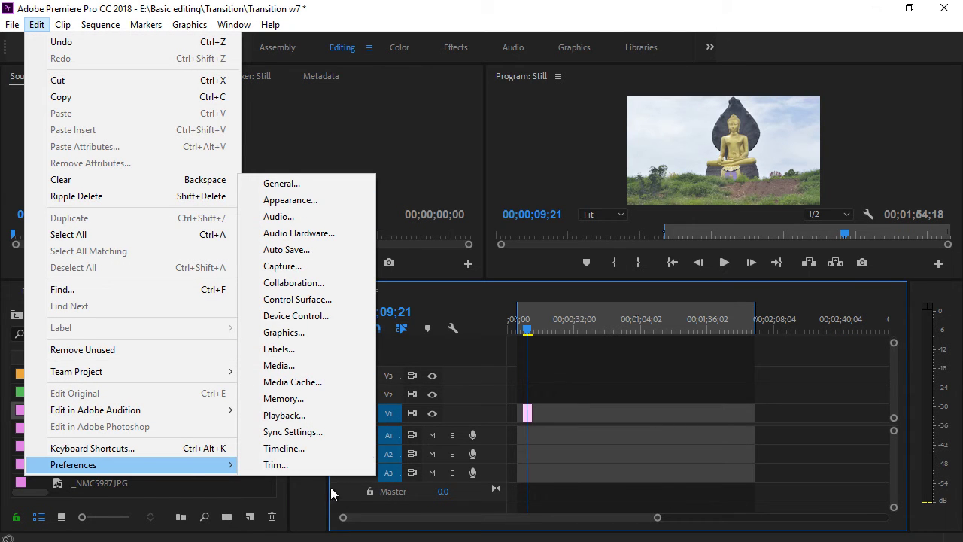
{"action": "left_click", "coordinate": [316, 448]}
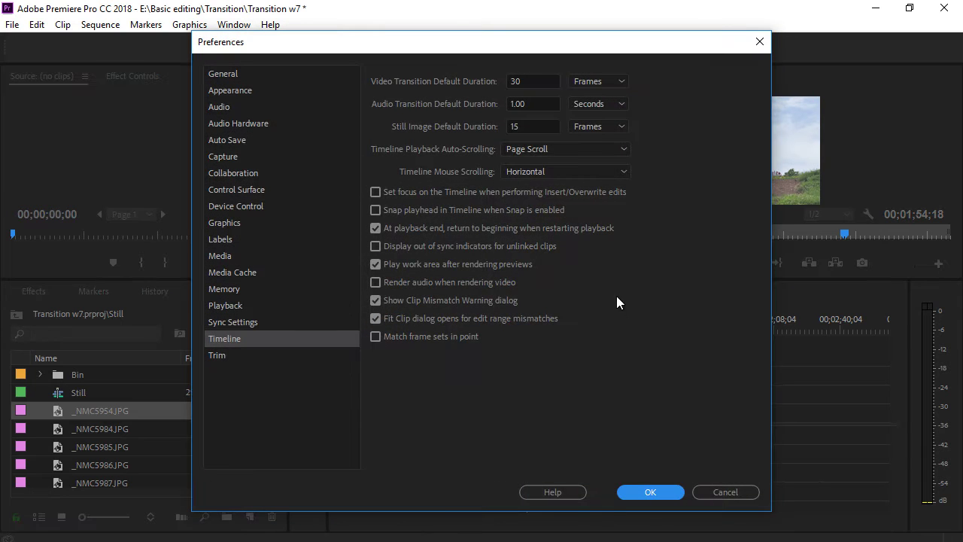
{"action": "left_click", "coordinate": [537, 129]}
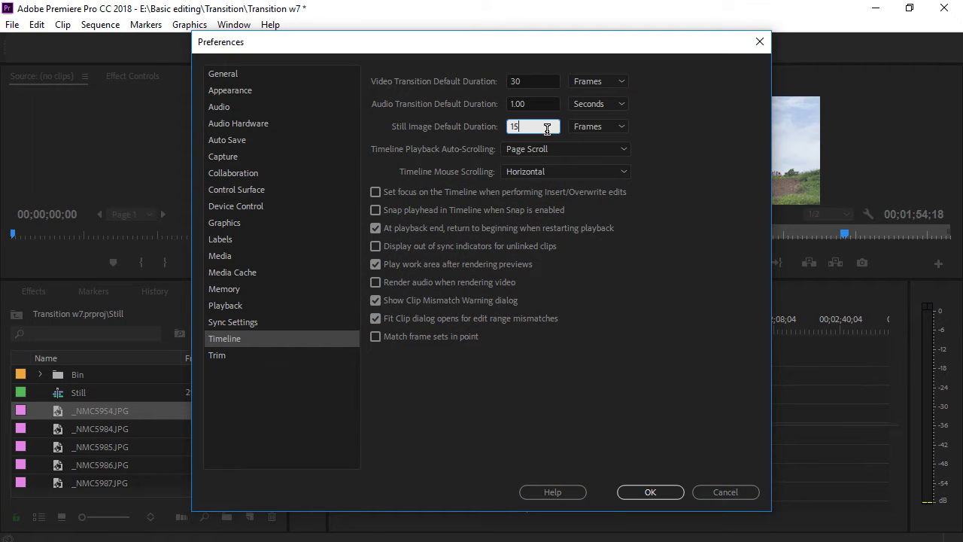
{"action": "left_click", "coordinate": [594, 425]}
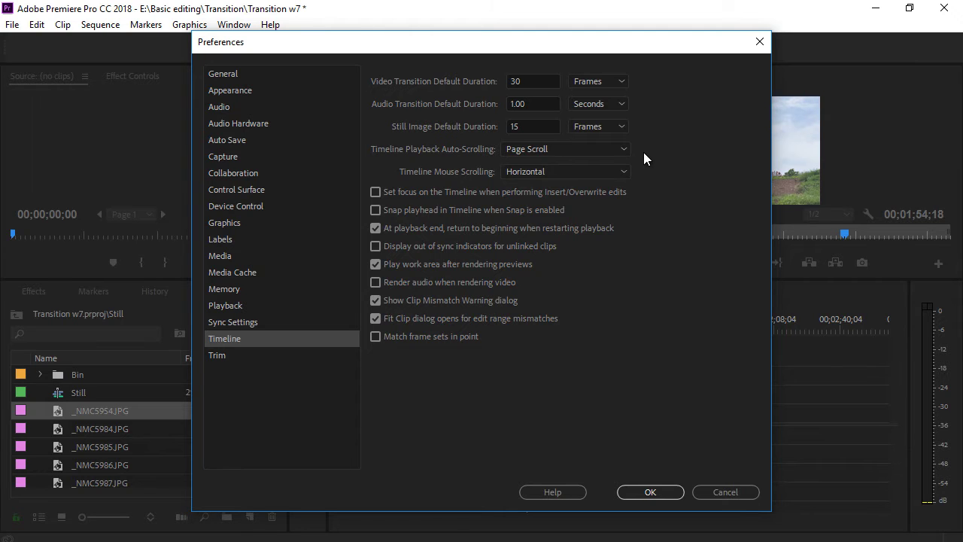
{"action": "left_click", "coordinate": [543, 127]}
{"action": "left_click", "coordinate": [746, 490]}
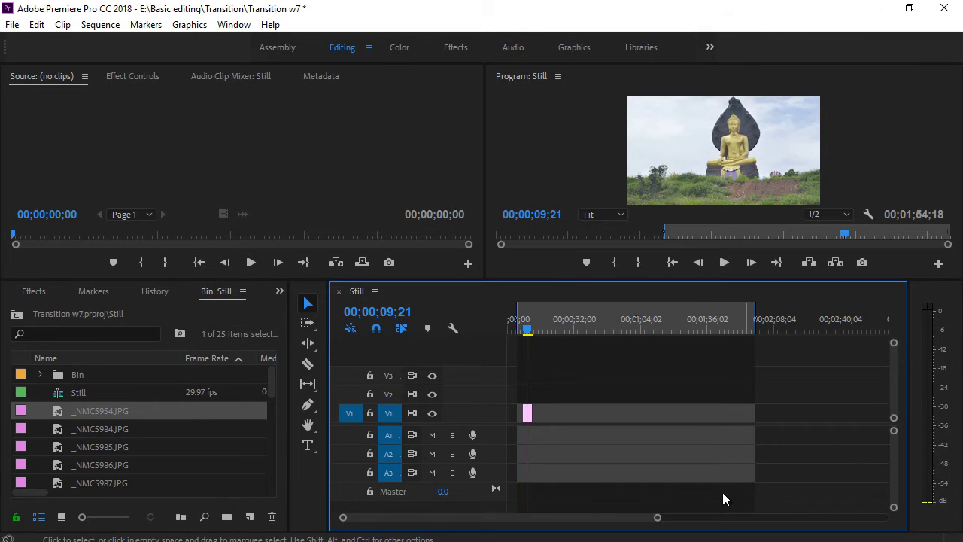
Step: Delete photos _NMC5954.JPG through _NMC6005.JPG from the project, then open the empty Bin folder
{"action": "left_click", "coordinate": [111, 410]}
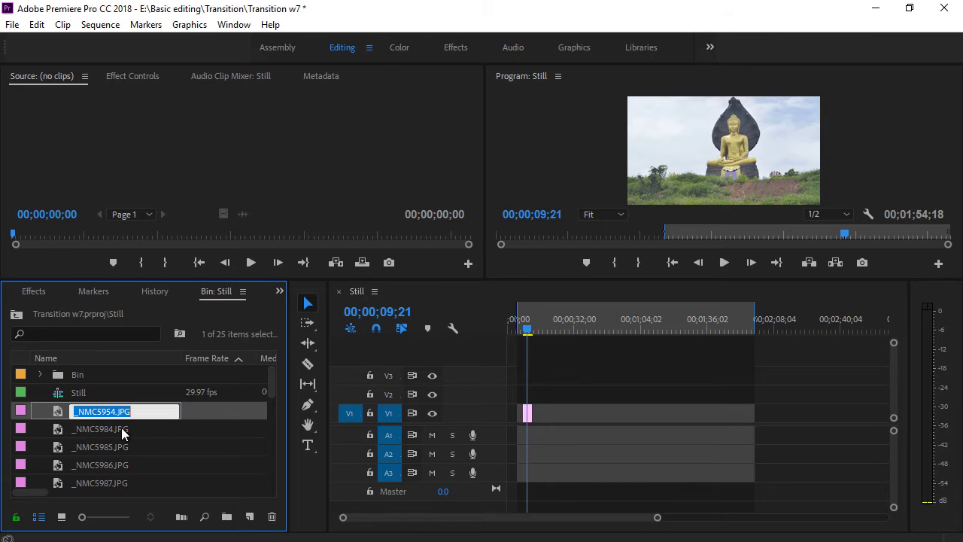
{"action": "key", "text": "Escape"}
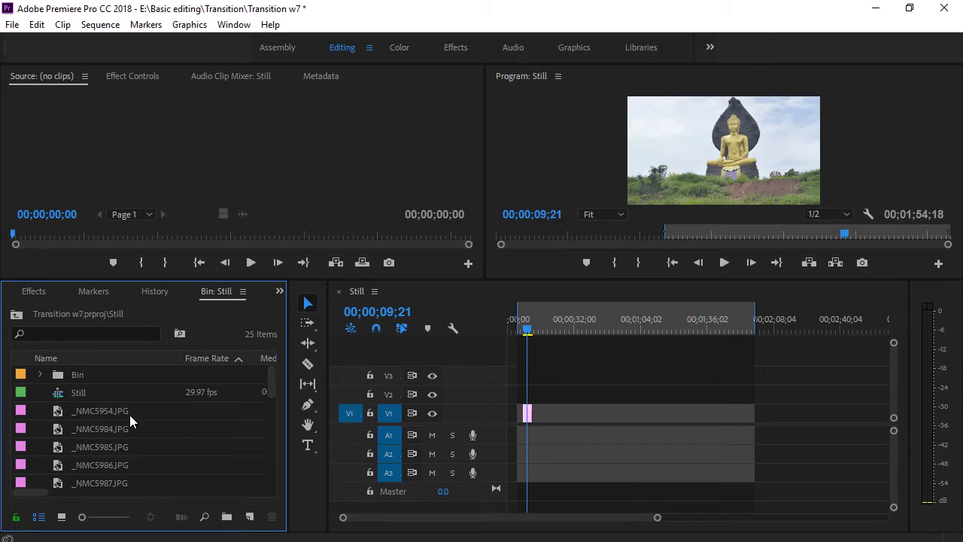
{"action": "left_click", "coordinate": [87, 410]}
{"action": "scroll", "coordinate": [152, 450], "scroll_direction": "down", "scroll_amount": 3}
{"action": "scroll", "coordinate": [151, 474], "scroll_direction": "down", "scroll_amount": 3}
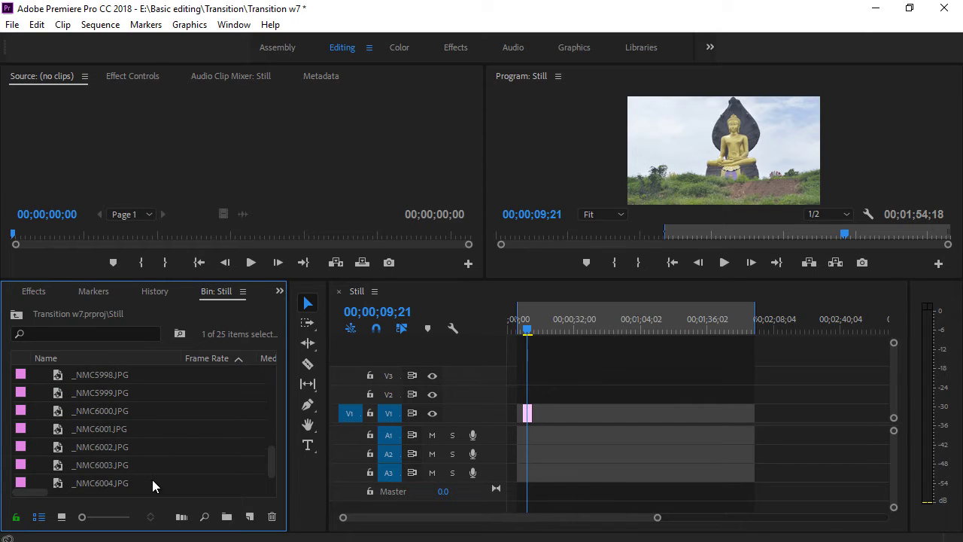
{"action": "left_click", "coordinate": [121, 466], "text": "shift"}
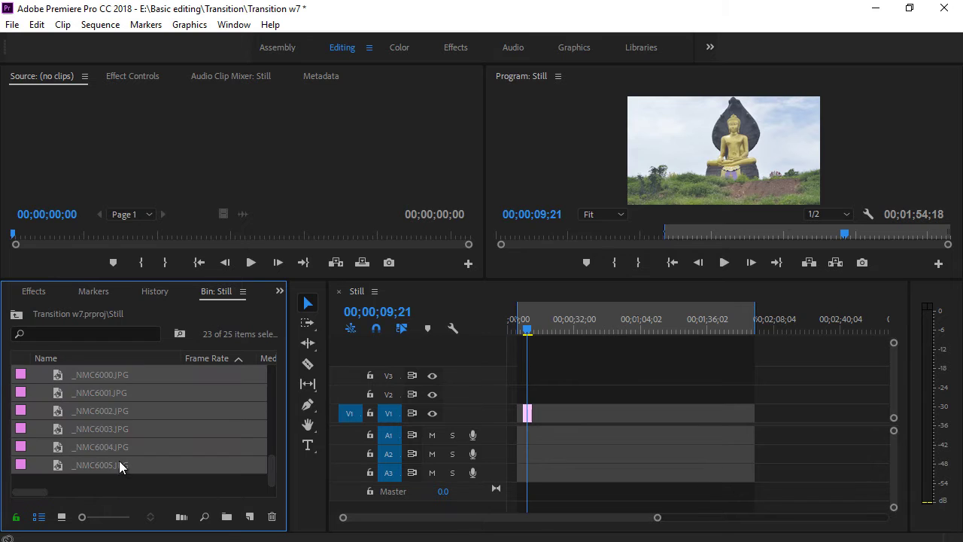
{"action": "key", "text": "Delete"}
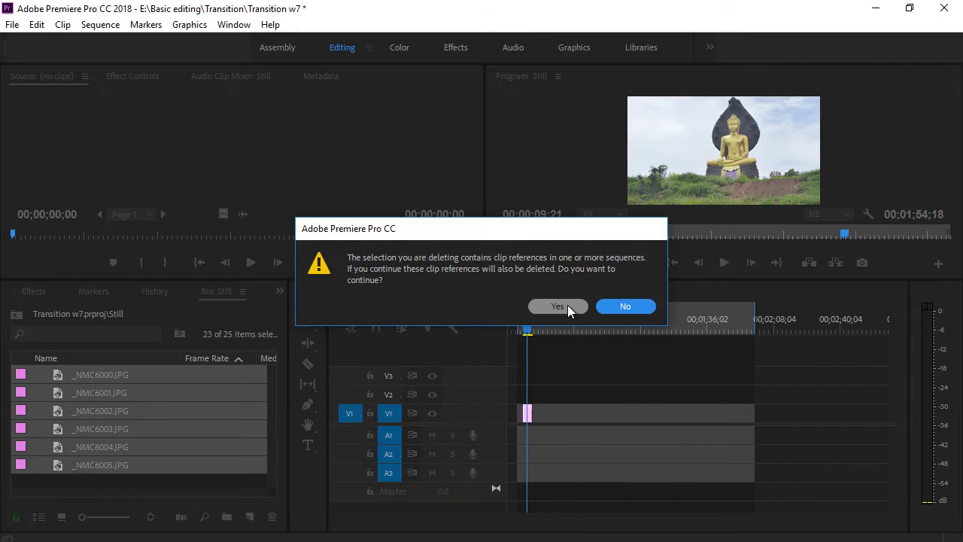
{"action": "left_click", "coordinate": [567, 306]}
{"action": "double_click", "coordinate": [71, 374]}
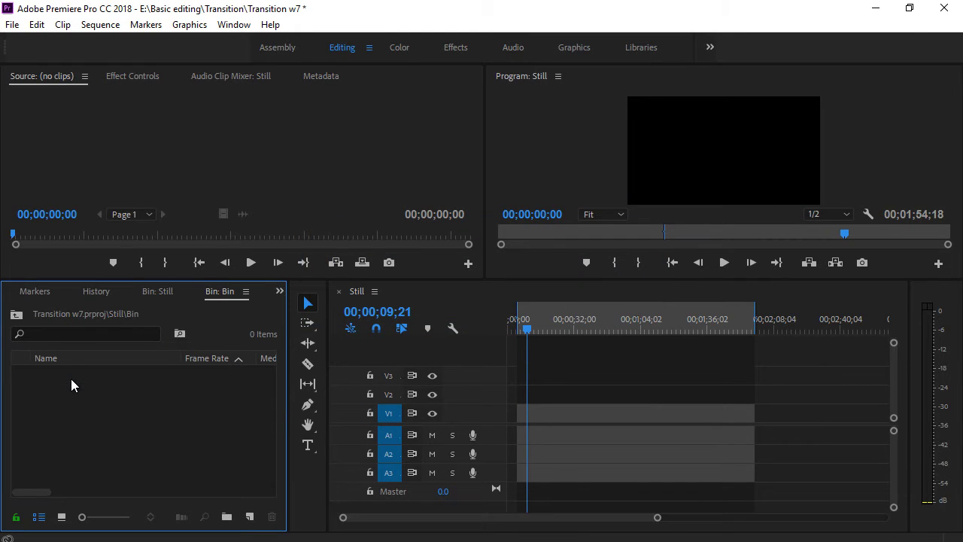
Step: Import the JPG stills _NMC5954 through _NMC6005 from Still for editing into the empty Bin
{"action": "right_click", "coordinate": [78, 402]}
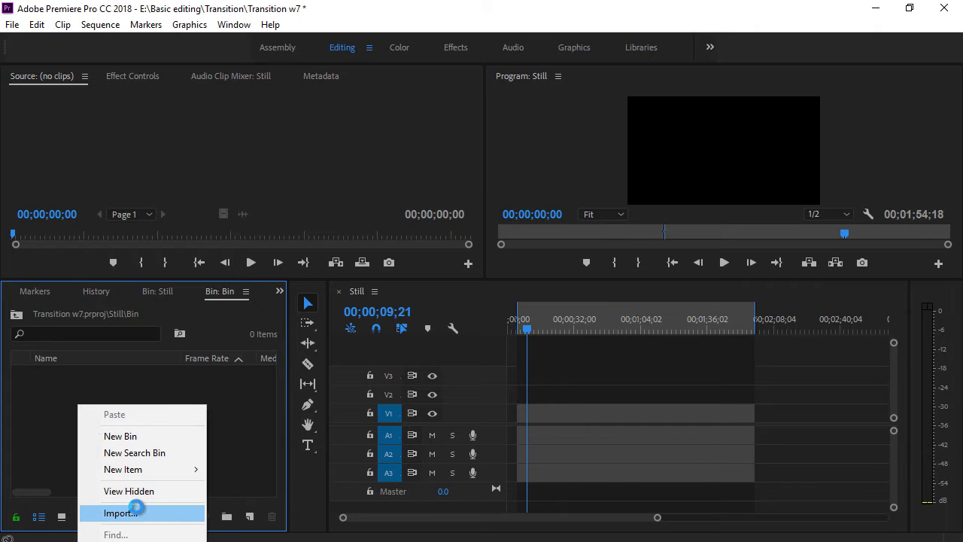
{"action": "left_click", "coordinate": [136, 512]}
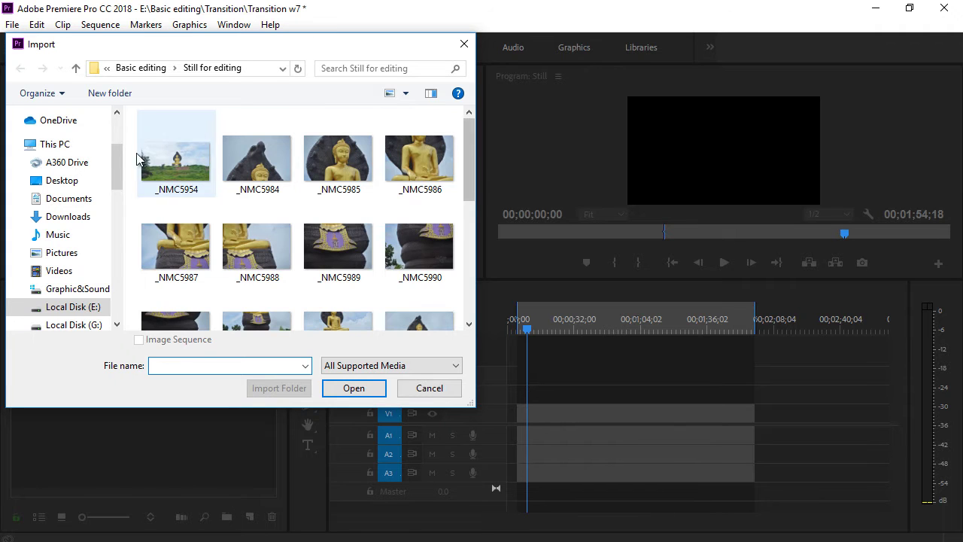
{"action": "left_click", "coordinate": [175, 162]}
{"action": "scroll", "coordinate": [178, 169], "scroll_direction": "down", "scroll_amount": 2}
{"action": "scroll", "coordinate": [196, 196], "scroll_direction": "down", "scroll_amount": 1}
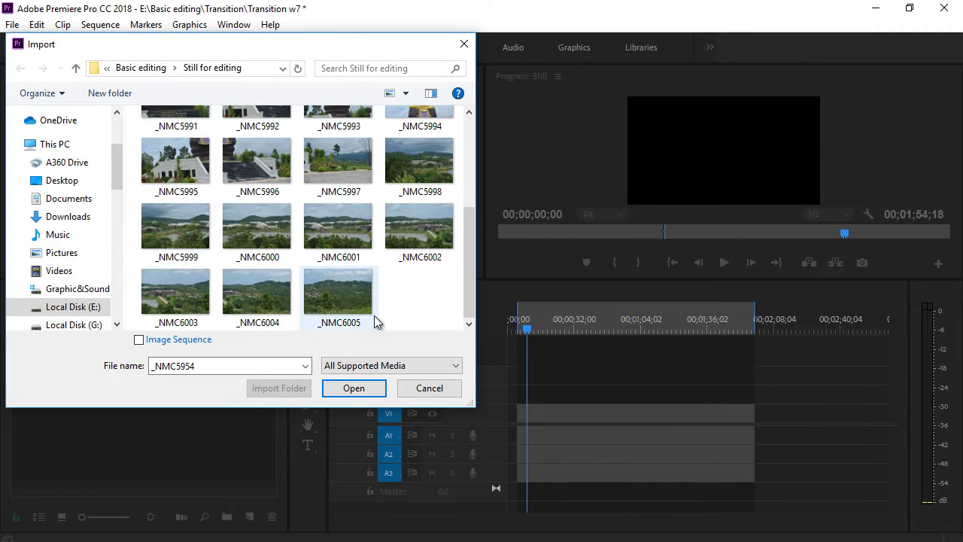
{"action": "left_click", "coordinate": [338, 301], "text": "shift"}
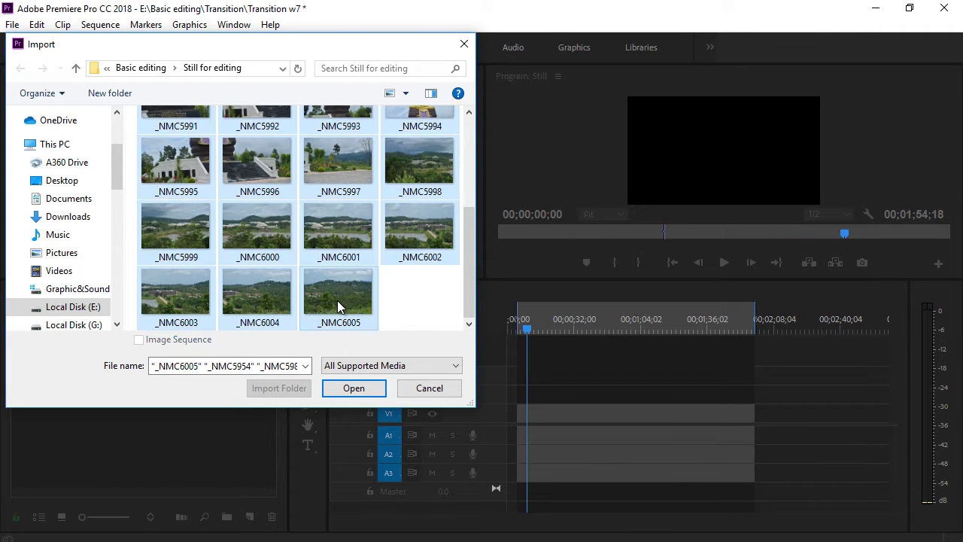
{"action": "left_click", "coordinate": [359, 390]}
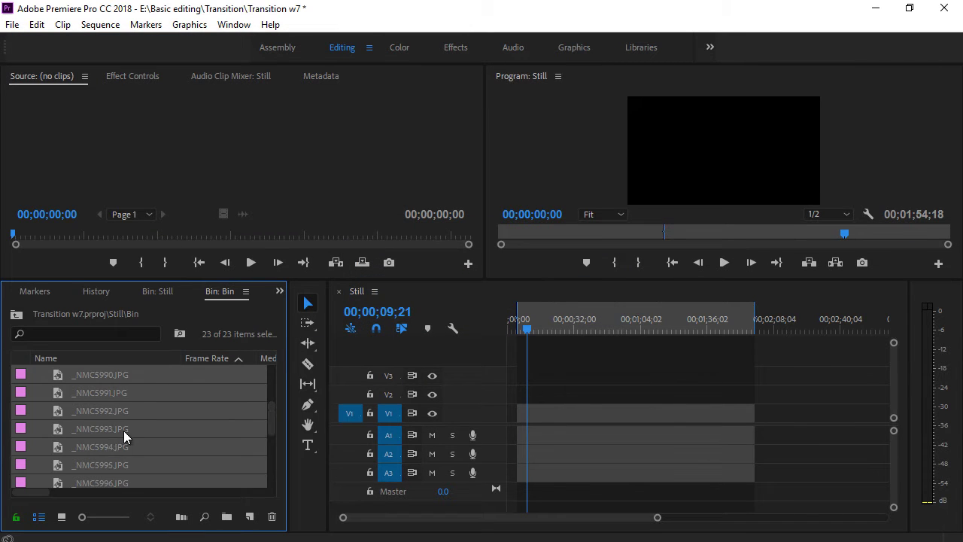
Step: Place the imported photos on track V1 and play the sequence back
{"action": "left_click_drag", "start_coordinate": [127, 375], "coordinate": [546, 428]}
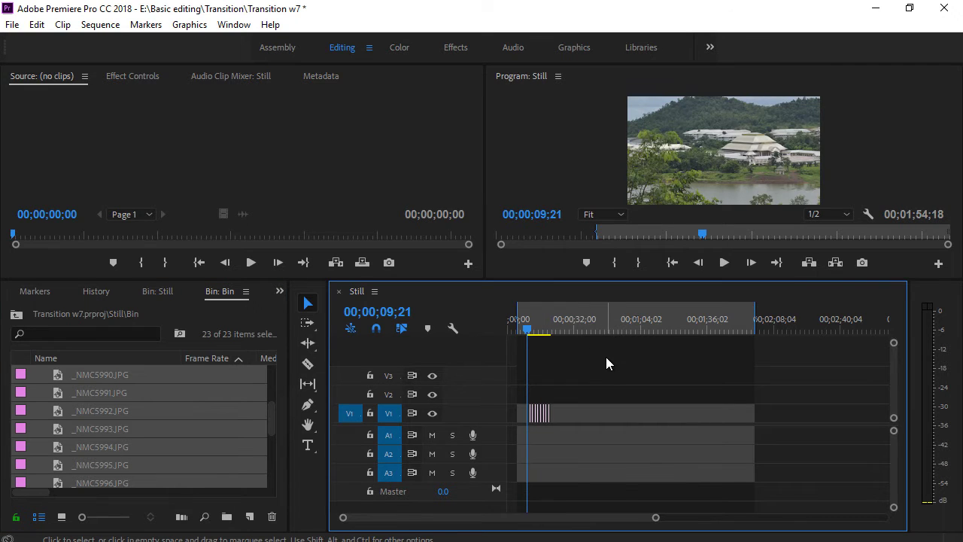
{"action": "key", "text": "space"}
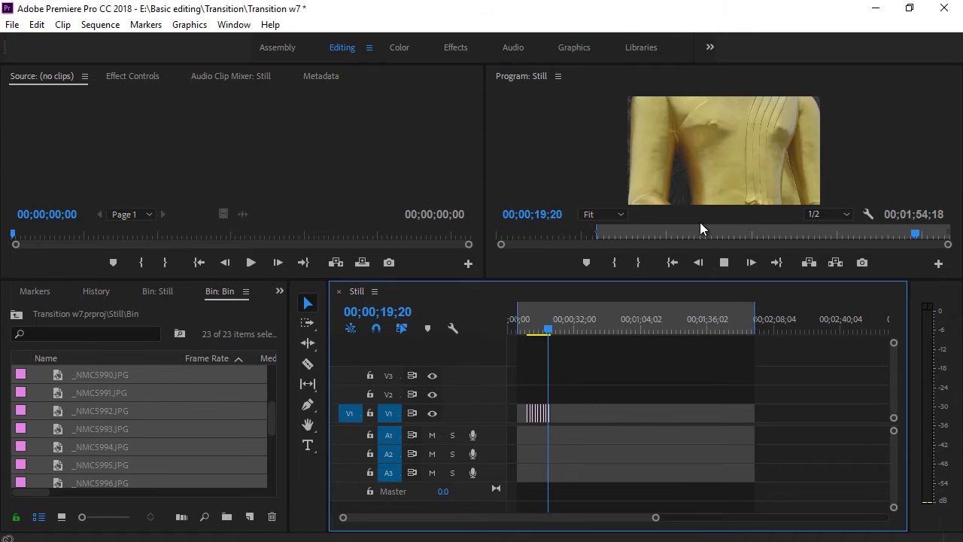
{"action": "key", "text": "space"}
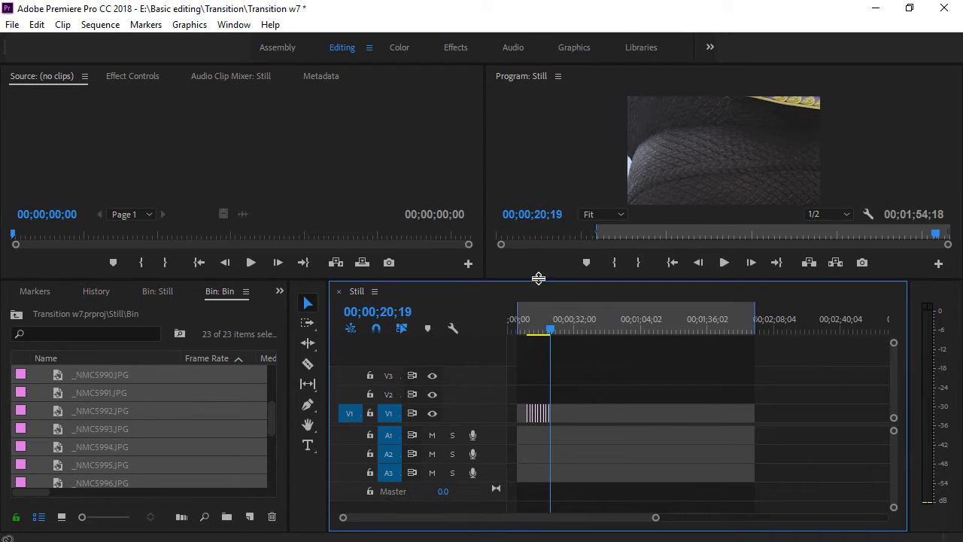
Step: Zoom the timeline in on the still clips and move the playhead back to 00;00;15;08
{"action": "mouse_move", "coordinate": [655, 517]}
{"action": "left_mouse_down"}
{"action": "mouse_move", "coordinate": [520, 524]}
{"action": "mouse_move", "coordinate": [548, 525]}
{"action": "left_mouse_up"}
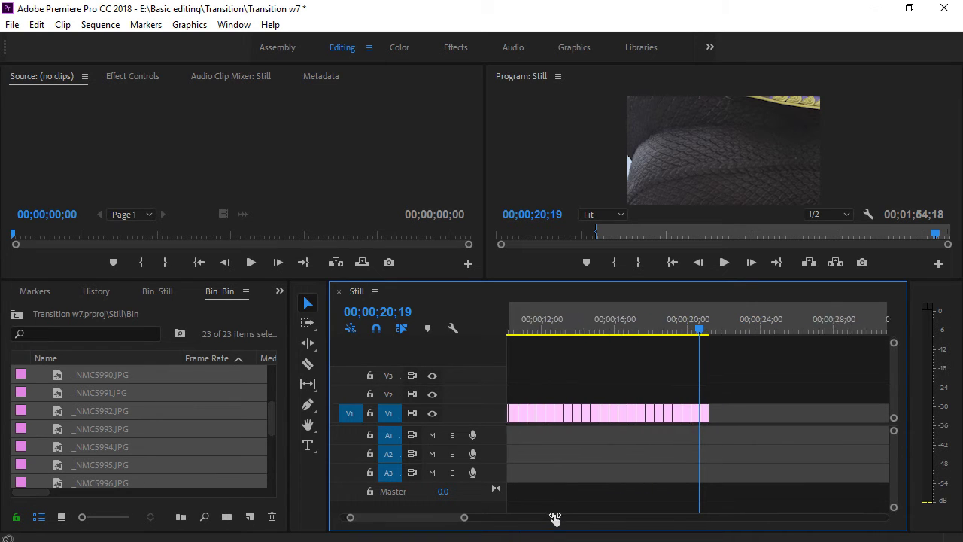
{"action": "left_click_drag", "start_coordinate": [425, 523], "coordinate": [374, 524]}
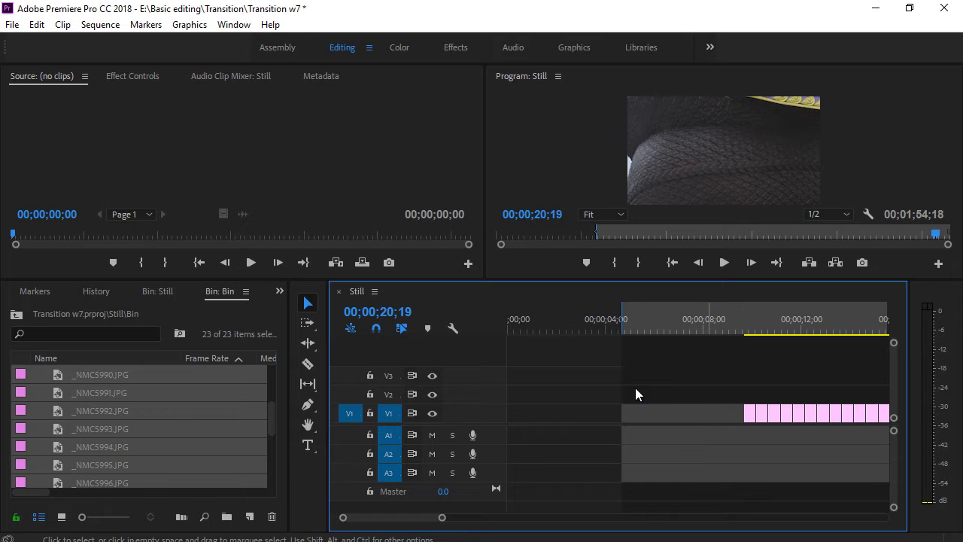
{"action": "left_click_drag", "start_coordinate": [440, 517], "coordinate": [436, 517]}
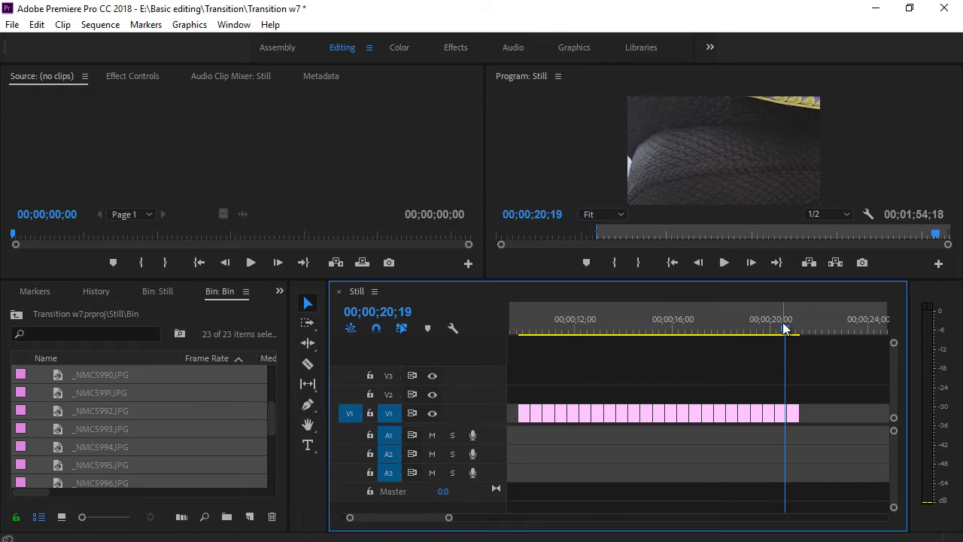
{"action": "mouse_move", "coordinate": [785, 329]}
{"action": "left_mouse_down"}
{"action": "mouse_move", "coordinate": [745, 347]}
{"action": "mouse_move", "coordinate": [533, 343]}
{"action": "mouse_move", "coordinate": [655, 331]}
{"action": "left_mouse_up"}
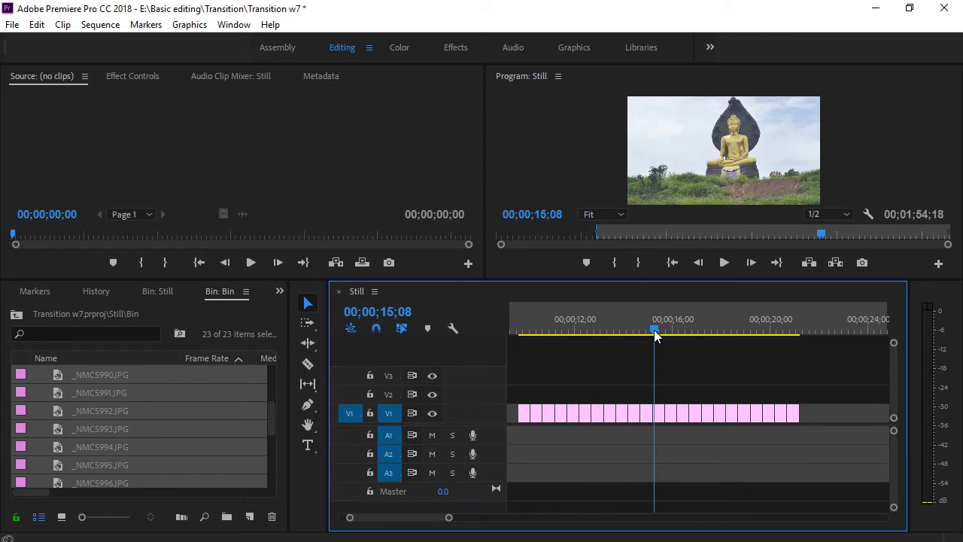
Step: Lift two stills from V1 onto V2, then raise the earlier one up to V3
{"action": "left_click", "coordinate": [661, 414]}
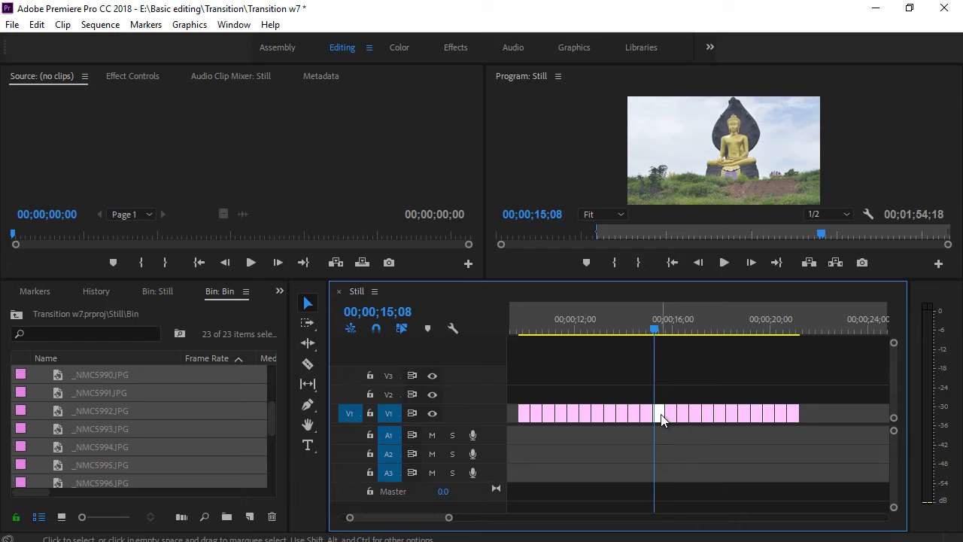
{"action": "left_click_drag", "start_coordinate": [661, 418], "coordinate": [661, 392]}
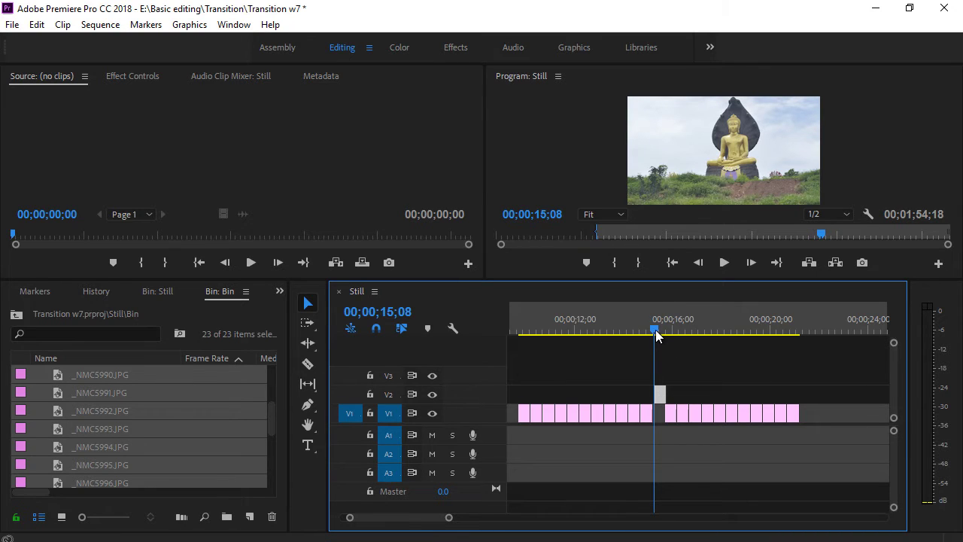
{"action": "left_click_drag", "start_coordinate": [656, 335], "coordinate": [683, 335]}
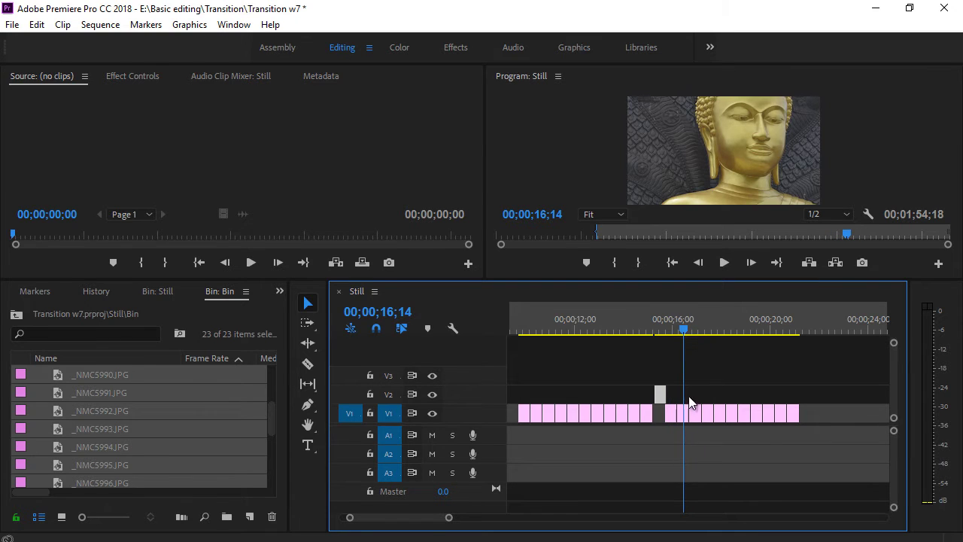
{"action": "left_click_drag", "start_coordinate": [686, 414], "coordinate": [686, 394]}
{"action": "left_click_drag", "start_coordinate": [659, 394], "coordinate": [660, 375]}
Step: Lift two more stills onto V2, including one near 11 seconds, and shift one a second earlier
{"action": "left_click_drag", "start_coordinate": [684, 331], "coordinate": [725, 330]}
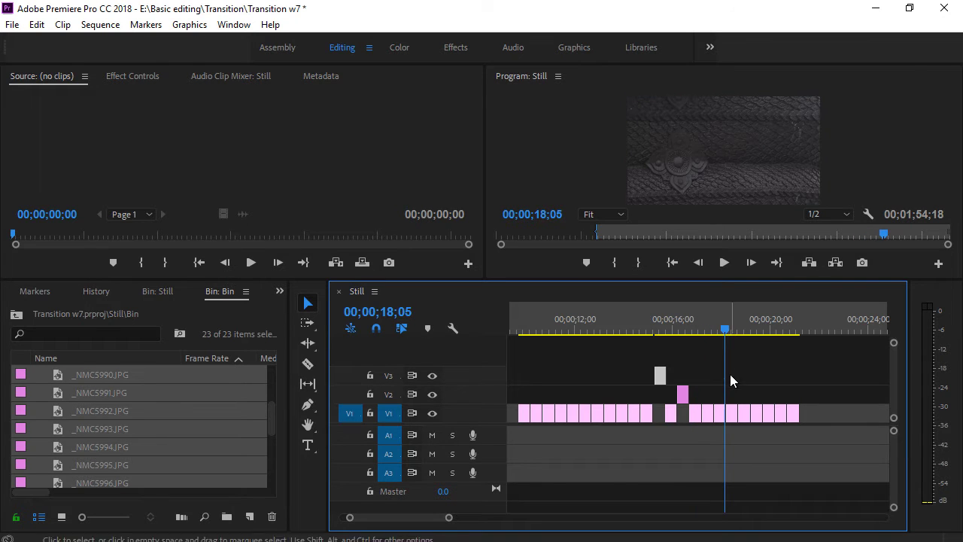
{"action": "mouse_move", "coordinate": [707, 414]}
{"action": "left_mouse_down"}
{"action": "mouse_move", "coordinate": [708, 394]}
{"action": "mouse_move", "coordinate": [720, 396]}
{"action": "left_mouse_up"}
{"action": "left_click", "coordinate": [719, 416]}
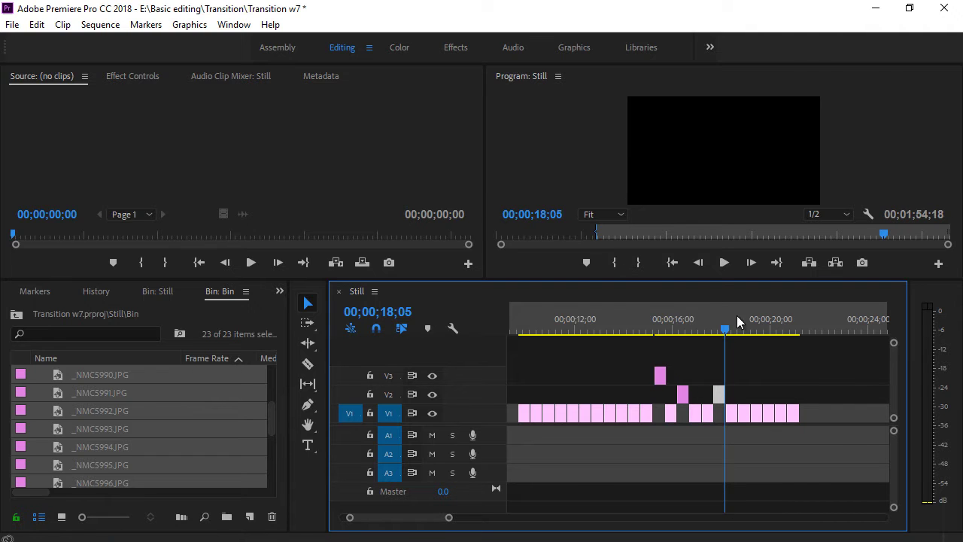
{"action": "mouse_move", "coordinate": [727, 335]}
{"action": "left_mouse_down"}
{"action": "mouse_move", "coordinate": [525, 325]}
{"action": "mouse_move", "coordinate": [563, 319]}
{"action": "left_mouse_up"}
{"action": "mouse_move", "coordinate": [563, 412]}
{"action": "left_mouse_down"}
{"action": "mouse_move", "coordinate": [573, 397]}
{"action": "mouse_move", "coordinate": [560, 392]}
{"action": "mouse_move", "coordinate": [565, 413]}
{"action": "left_mouse_up"}
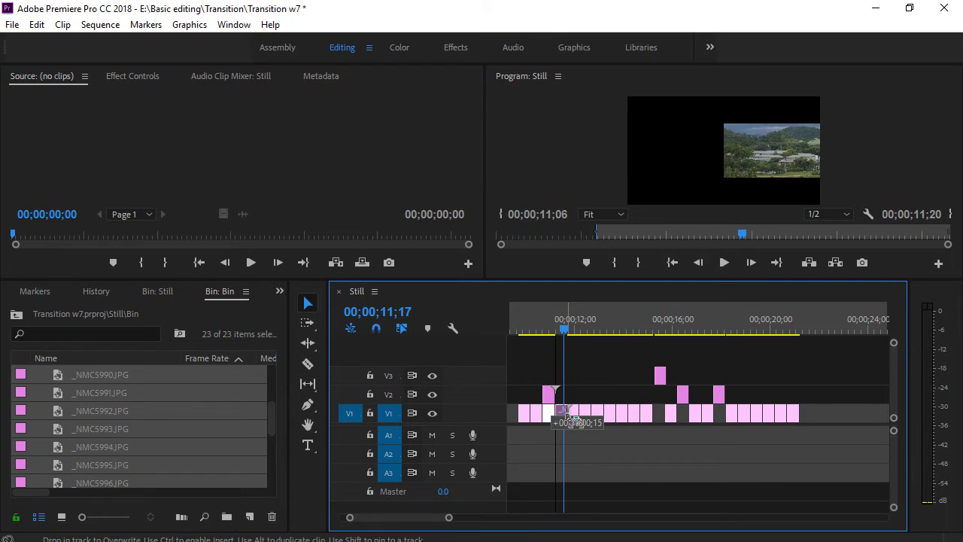
{"action": "mouse_move", "coordinate": [577, 334]}
{"action": "left_mouse_down"}
{"action": "mouse_move", "coordinate": [520, 342]}
{"action": "mouse_move", "coordinate": [547, 336]}
{"action": "left_mouse_up"}
{"action": "left_click_drag", "start_coordinate": [548, 394], "coordinate": [513, 396]}
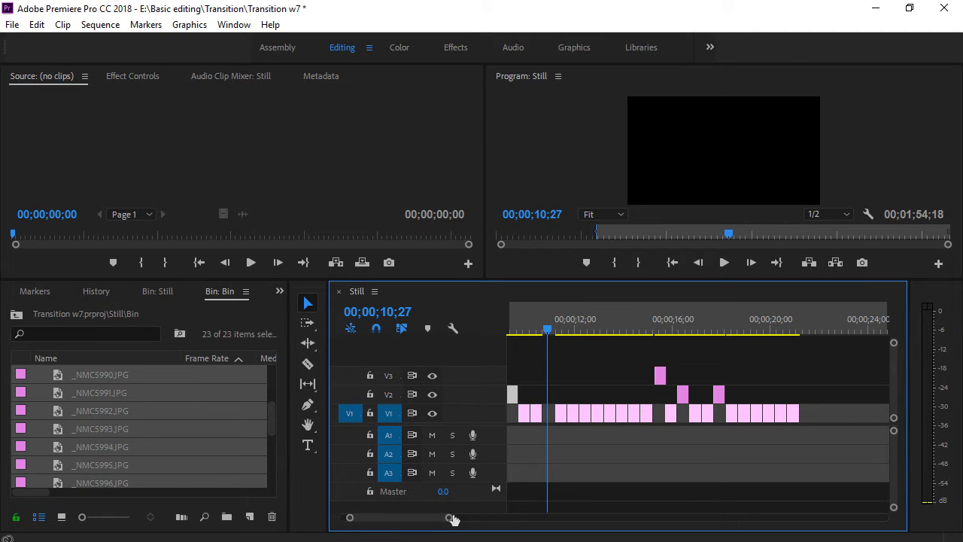
Step: Ripple delete the V1 gaps, lifting the 11-second still onto V2 along the way
{"action": "left_click_drag", "start_coordinate": [450, 519], "coordinate": [410, 517]}
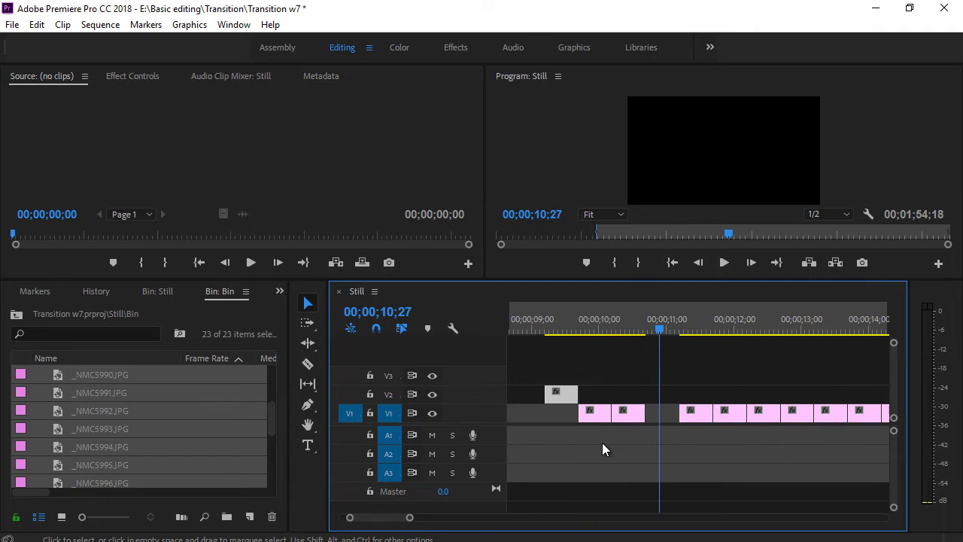
{"action": "right_click", "coordinate": [665, 415]}
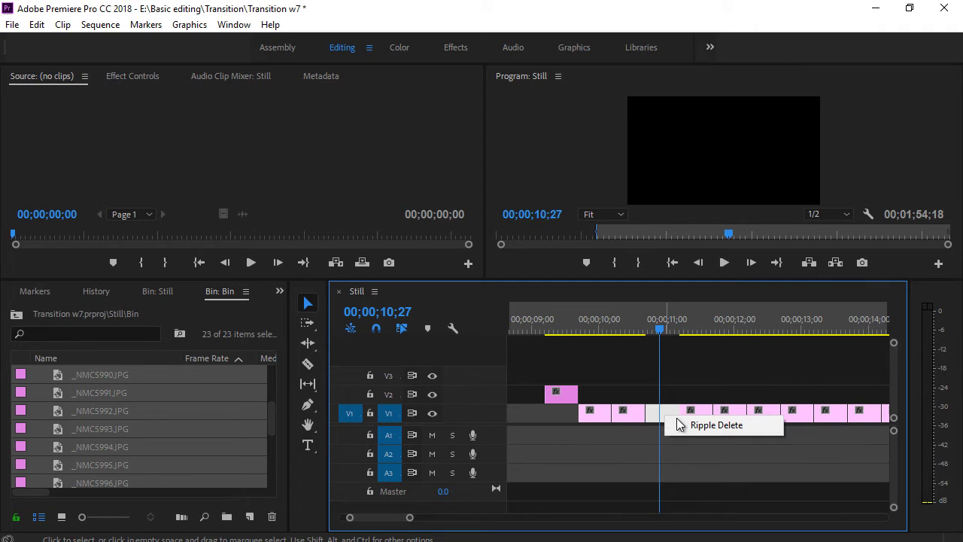
{"action": "left_click", "coordinate": [696, 425]}
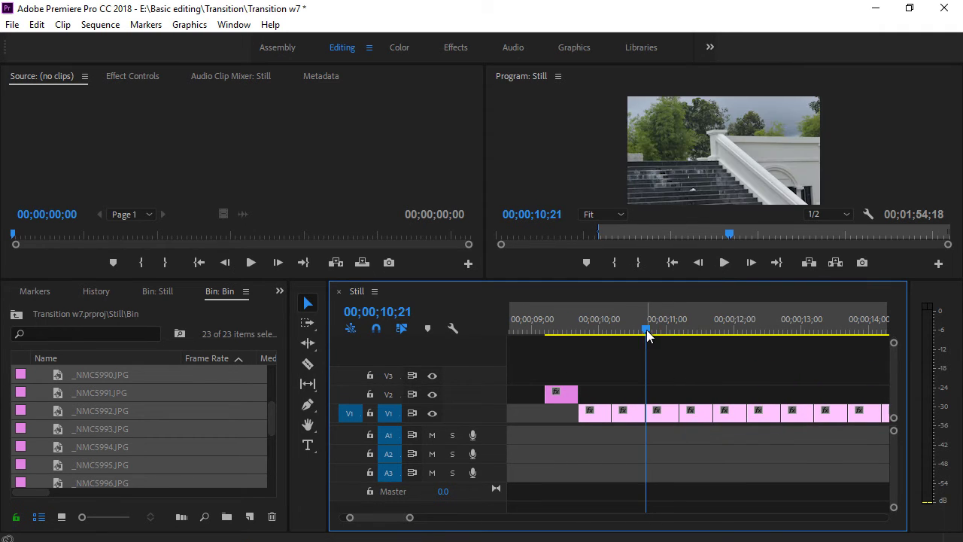
{"action": "mouse_move", "coordinate": [647, 330]}
{"action": "left_mouse_down"}
{"action": "mouse_move", "coordinate": [602, 330]}
{"action": "mouse_move", "coordinate": [691, 341]}
{"action": "left_mouse_up"}
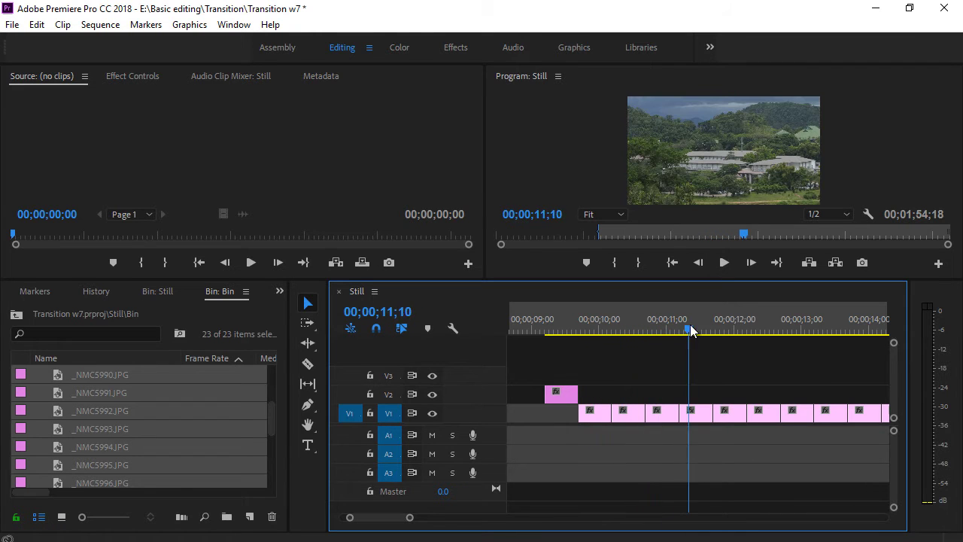
{"action": "left_click_drag", "start_coordinate": [666, 413], "coordinate": [665, 394]}
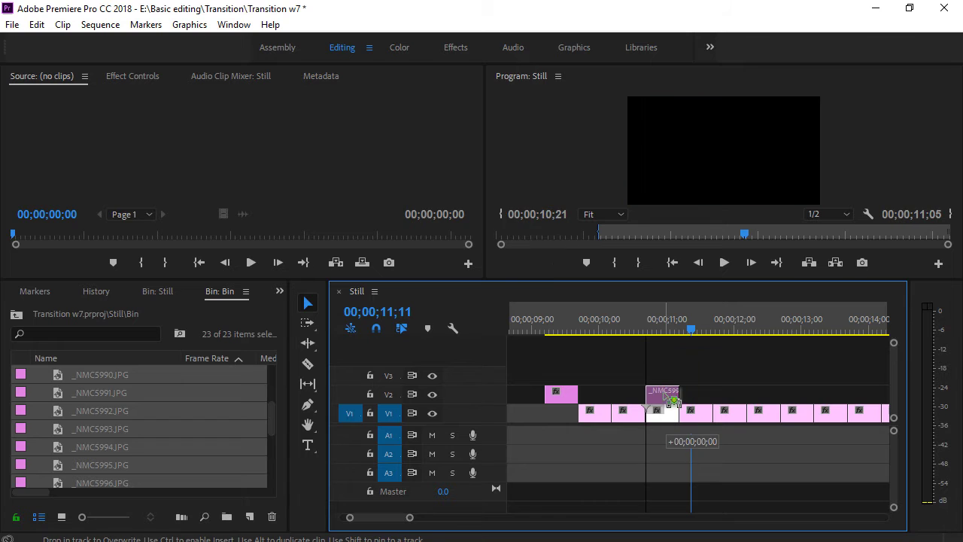
{"action": "right_click", "coordinate": [665, 415]}
{"action": "left_click", "coordinate": [692, 424]}
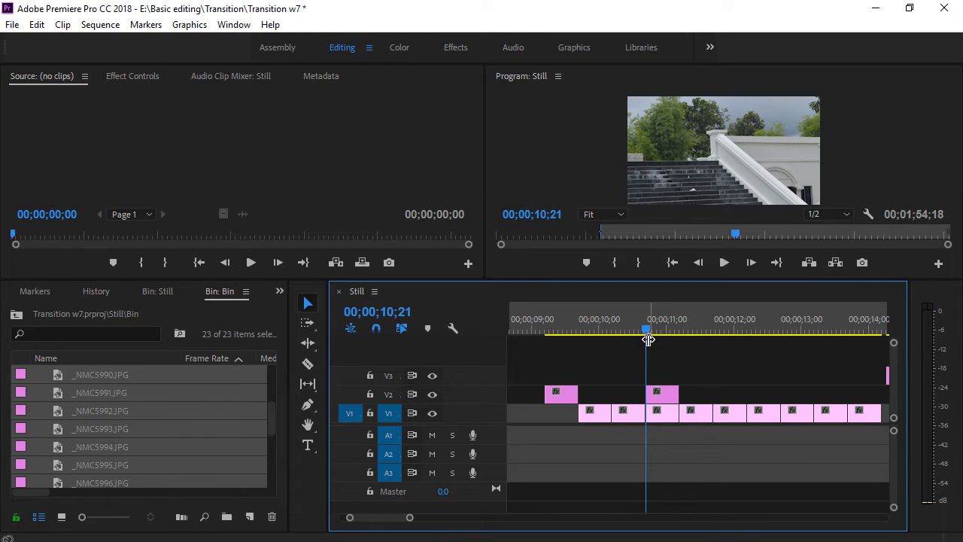
Step: Move the V2 still from 11 seconds up onto V3 at the 10-second mark
{"action": "mouse_move", "coordinate": [666, 392]}
{"action": "left_mouse_down"}
{"action": "mouse_move", "coordinate": [664, 375]}
{"action": "mouse_move", "coordinate": [675, 379]}
{"action": "mouse_move", "coordinate": [645, 379]}
{"action": "left_mouse_up"}
{"action": "left_click_drag", "start_coordinate": [614, 376], "coordinate": [615, 375]}
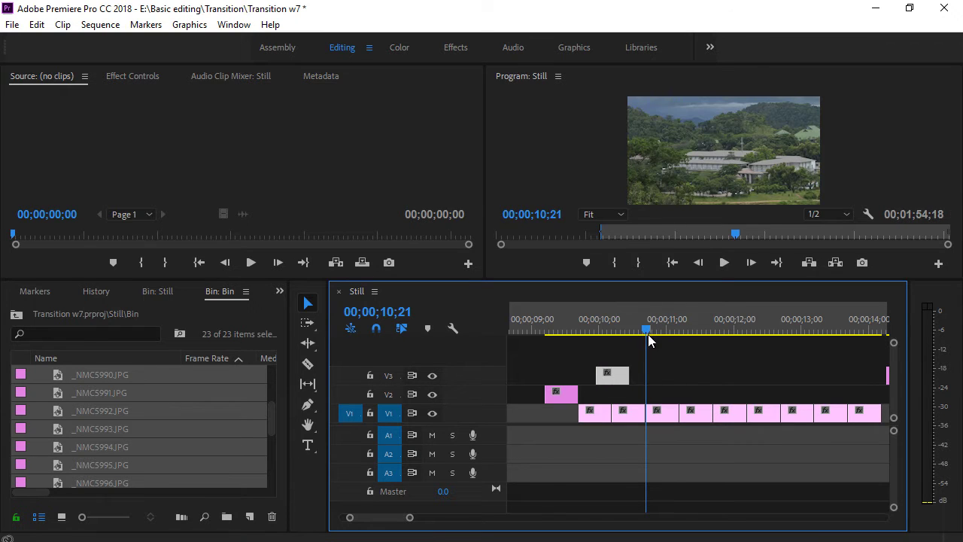
{"action": "mouse_move", "coordinate": [648, 331]}
{"action": "left_mouse_down"}
{"action": "mouse_move", "coordinate": [799, 344]}
{"action": "mouse_move", "coordinate": [557, 380]}
{"action": "mouse_move", "coordinate": [572, 419]}
{"action": "left_mouse_up"}
Step: Try moving the last V1 still later, then undo that move
{"action": "left_click", "coordinate": [571, 401]}
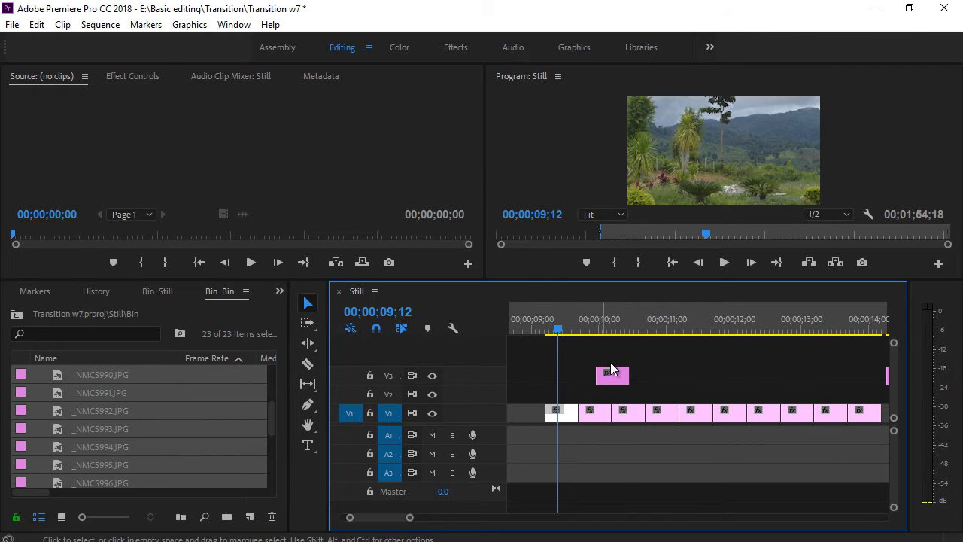
{"action": "left_click_drag", "start_coordinate": [596, 329], "coordinate": [850, 355]}
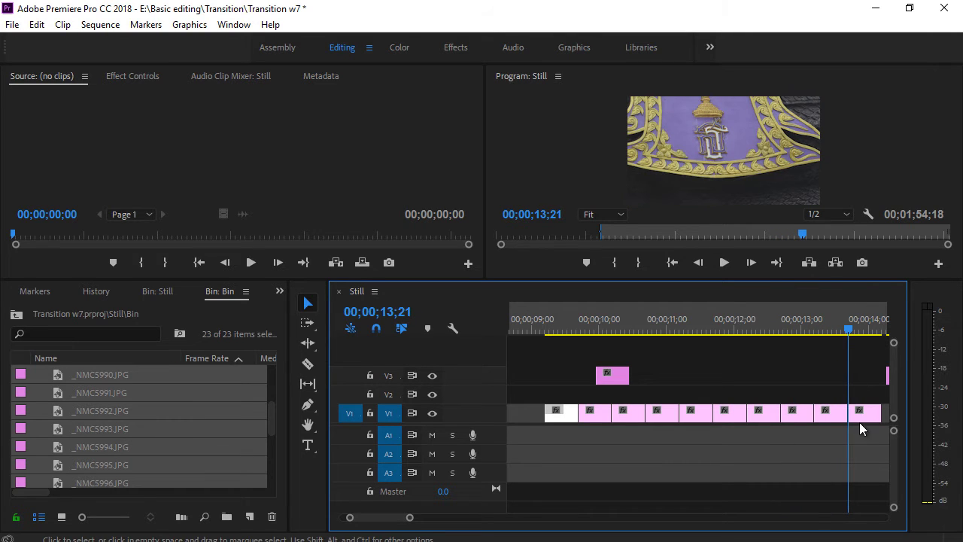
{"action": "mouse_move", "coordinate": [864, 416]}
{"action": "left_mouse_down"}
{"action": "mouse_move", "coordinate": [880, 421]}
{"action": "mouse_move", "coordinate": [853, 426]}
{"action": "left_mouse_up"}
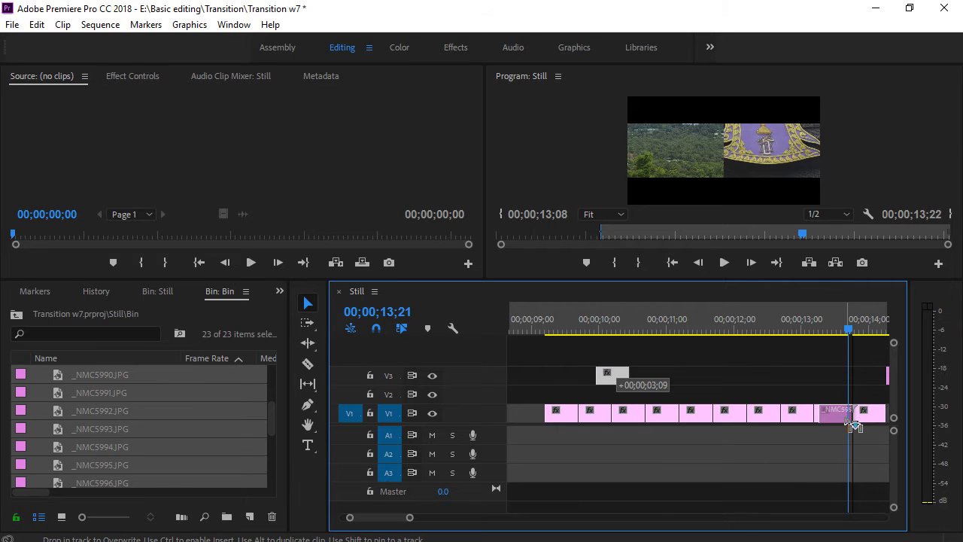
{"action": "left_click_drag", "start_coordinate": [853, 426], "coordinate": [845, 417]}
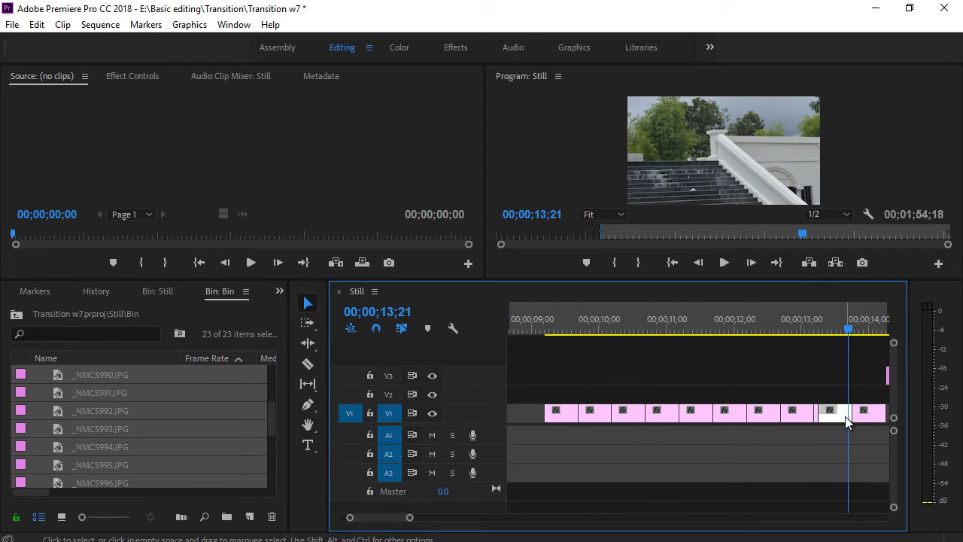
{"action": "key", "text": "ctrl+z"}
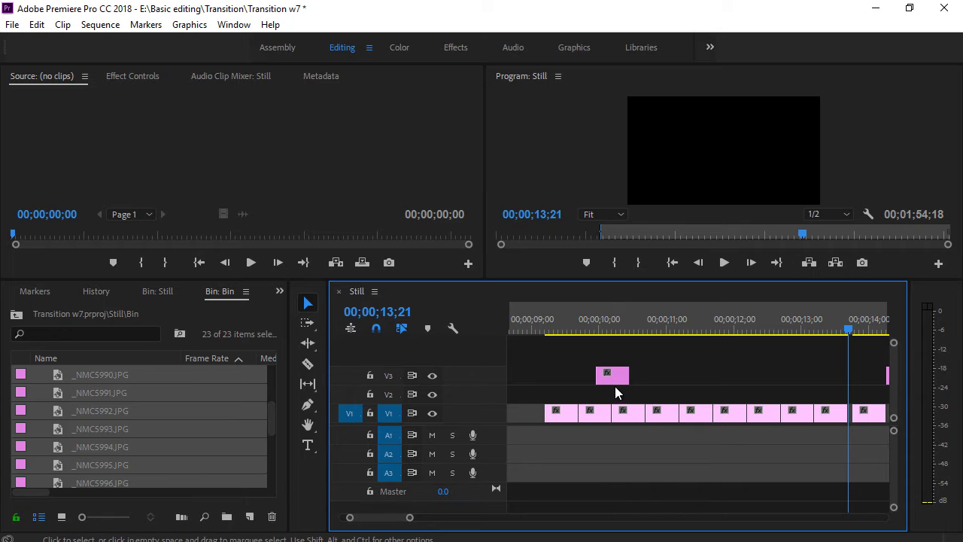
Step: Trial-move the V3 still down onto V1 and shuffle stills between tracks, then undo
{"action": "mouse_move", "coordinate": [611, 376]}
{"action": "left_mouse_down"}
{"action": "mouse_move", "coordinate": [859, 426]}
{"action": "mouse_move", "coordinate": [848, 417]}
{"action": "left_mouse_up"}
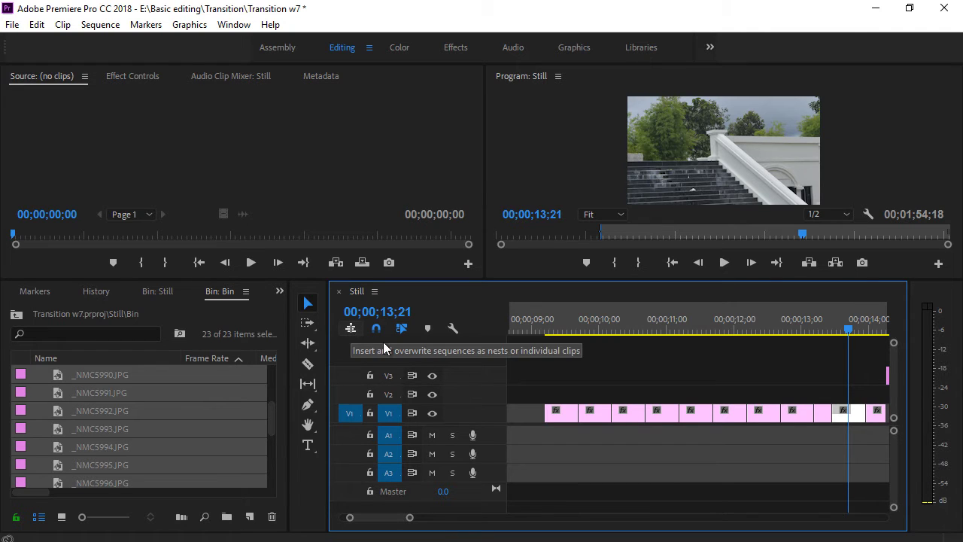
{"action": "mouse_move", "coordinate": [852, 419]}
{"action": "left_mouse_down"}
{"action": "mouse_move", "coordinate": [908, 378]}
{"action": "mouse_move", "coordinate": [873, 418]}
{"action": "left_mouse_up"}
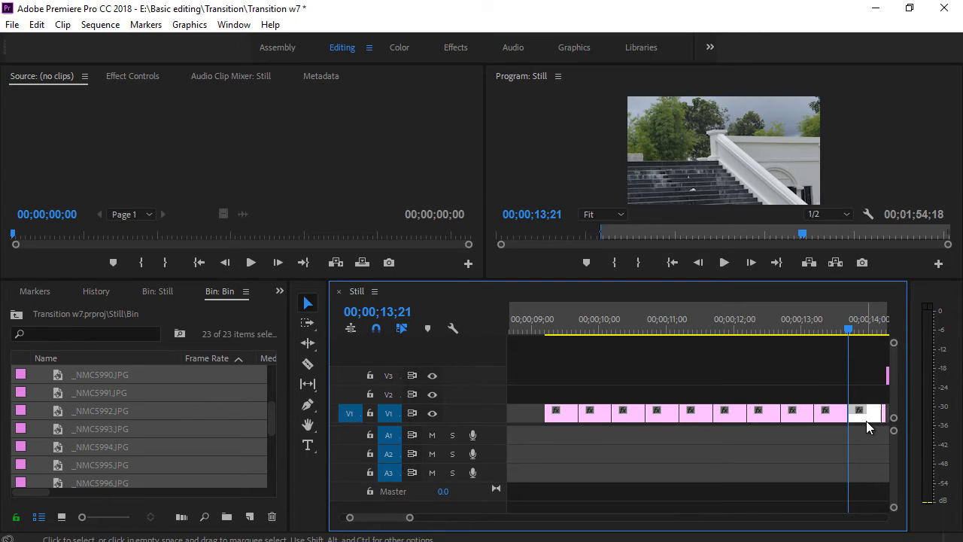
{"action": "left_click_drag", "start_coordinate": [862, 418], "coordinate": [862, 400]}
{"action": "key", "text": "ctrl+z"}
{"action": "key", "text": "ctrl+z"}
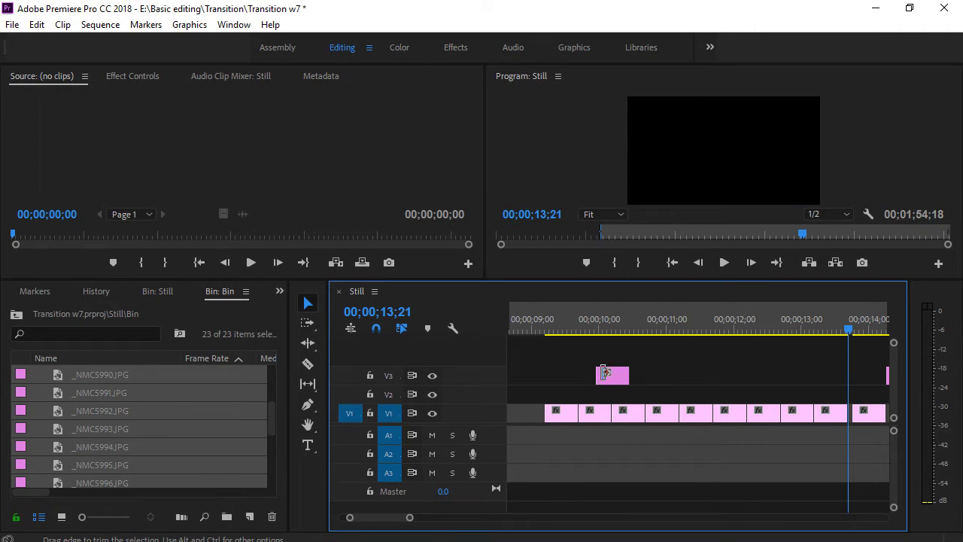
Step: Turn on inserting sequences as nests from the timeline settings
{"action": "left_click", "coordinate": [453, 328]}
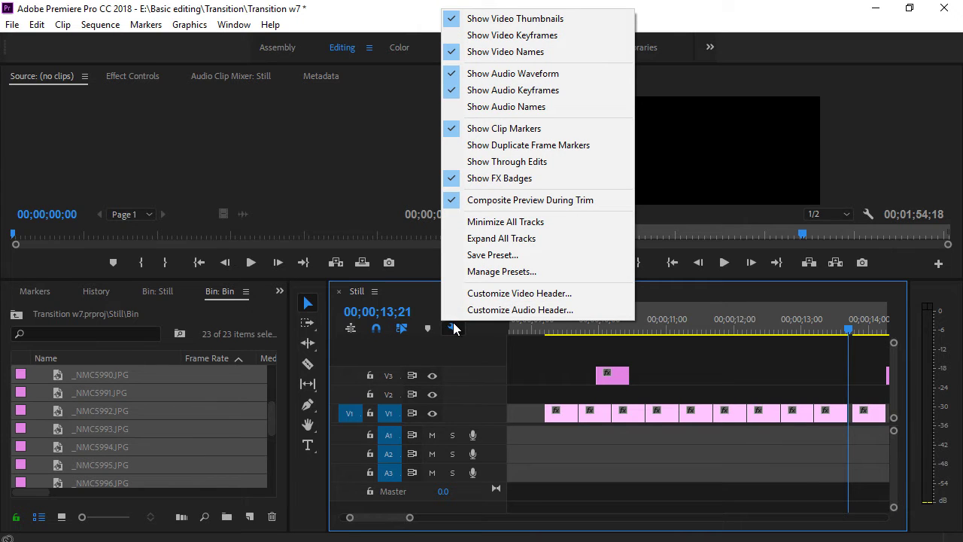
{"action": "left_click", "coordinate": [433, 358]}
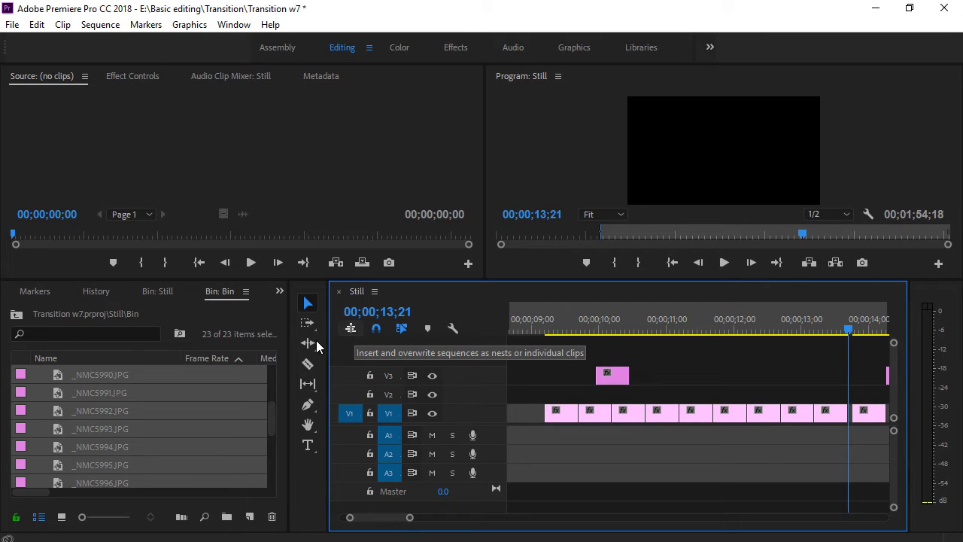
{"action": "left_click", "coordinate": [351, 329]}
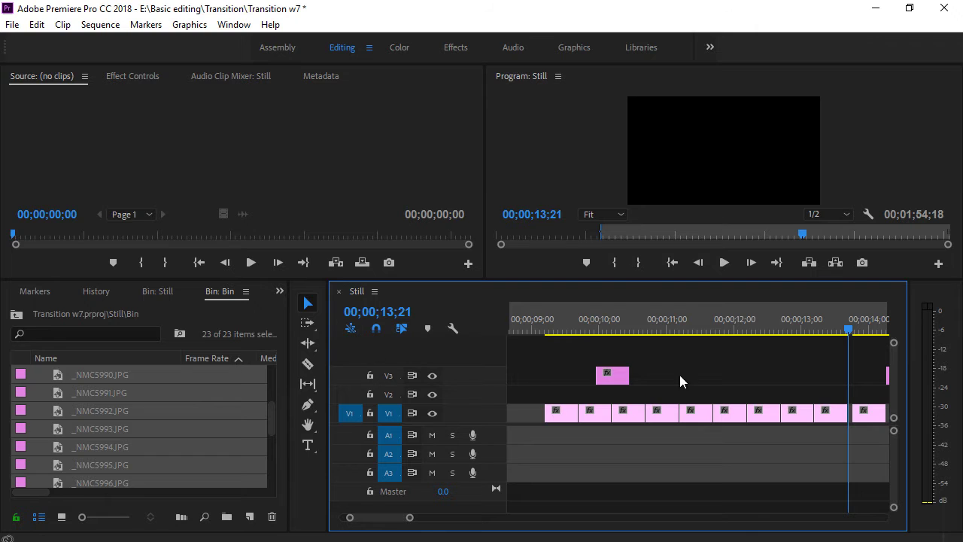
Step: Move the V3 still to about 13;08, zoom out, then undo so it returns to V3
{"action": "mouse_move", "coordinate": [613, 375]}
{"action": "left_mouse_down"}
{"action": "mouse_move", "coordinate": [835, 401]}
{"action": "mouse_move", "coordinate": [863, 415]}
{"action": "left_mouse_up"}
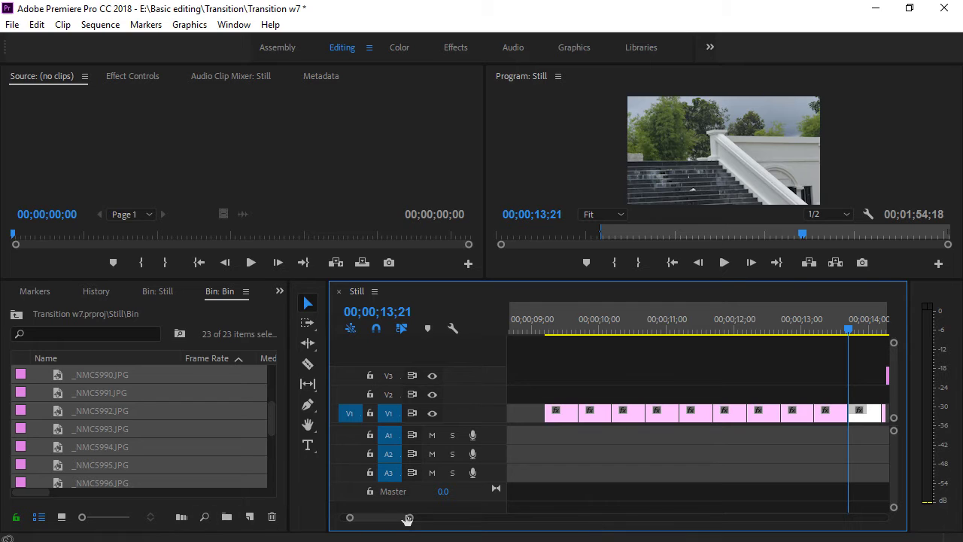
{"action": "left_click_drag", "start_coordinate": [410, 522], "coordinate": [416, 520]}
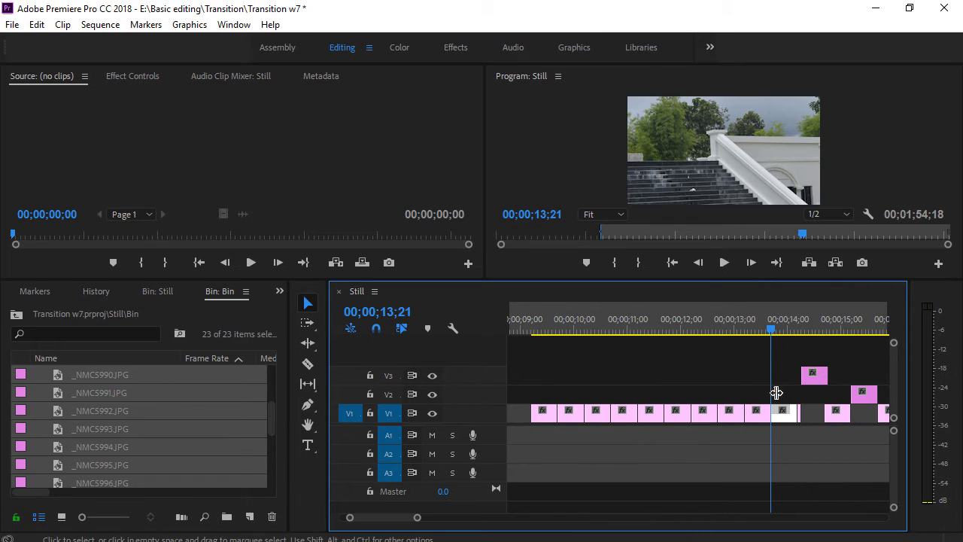
{"action": "key", "text": "ctrl+z"}
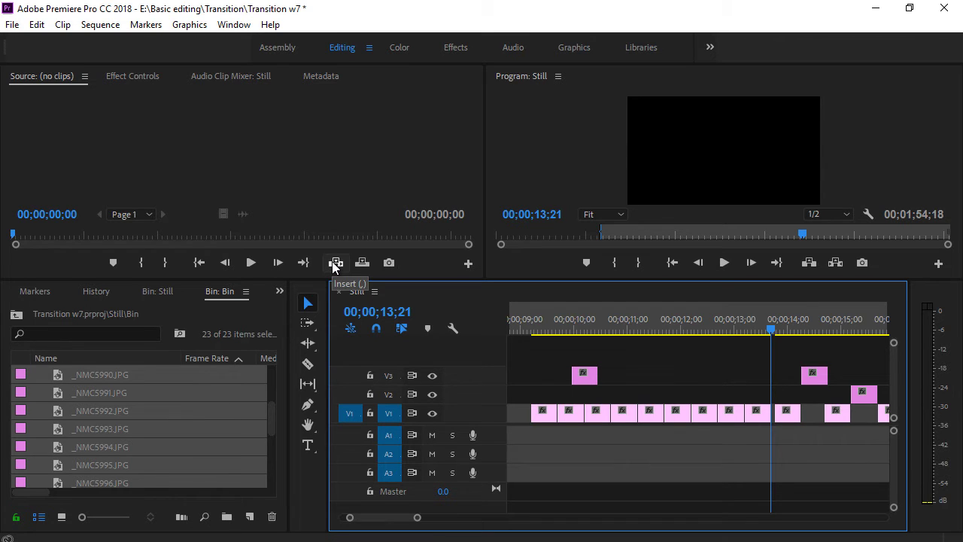
Step: Overwrite _NMC5996.JPG from the Source Monitor onto V1 using Fit Clip's Ignore Source Out Point
{"action": "left_click", "coordinate": [335, 263]}
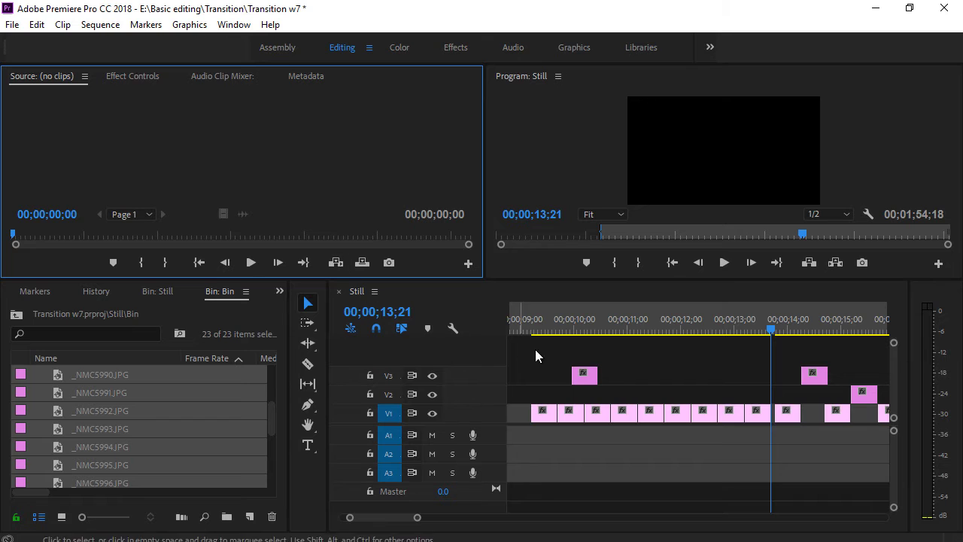
{"action": "mouse_move", "coordinate": [584, 375]}
{"action": "left_mouse_down"}
{"action": "mouse_move", "coordinate": [230, 143]}
{"action": "mouse_move", "coordinate": [220, 154]}
{"action": "left_mouse_up"}
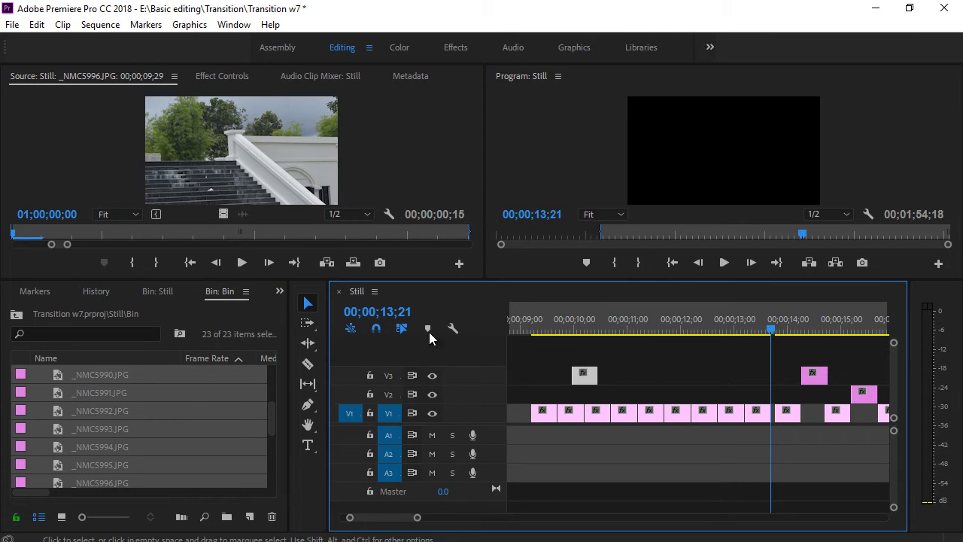
{"action": "left_click", "coordinate": [325, 263]}
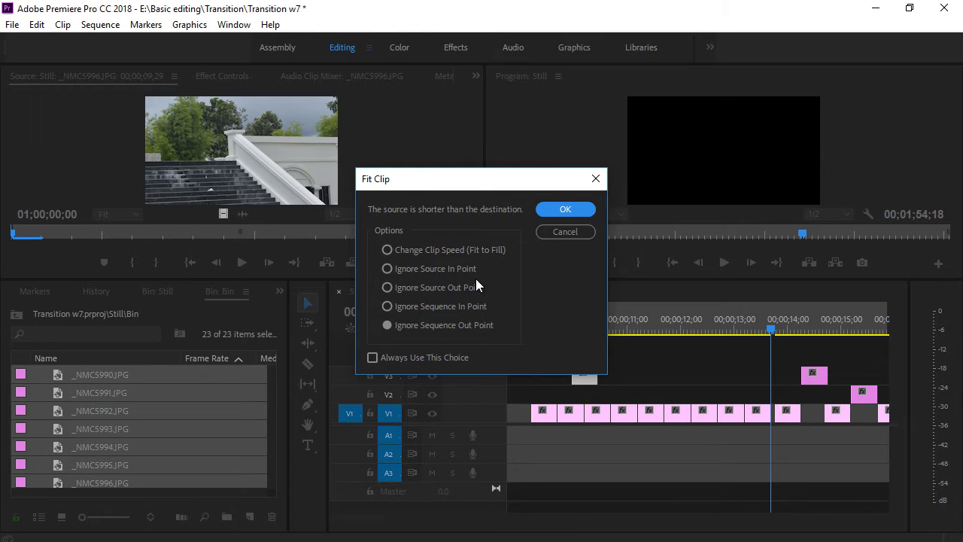
{"action": "left_click", "coordinate": [408, 288]}
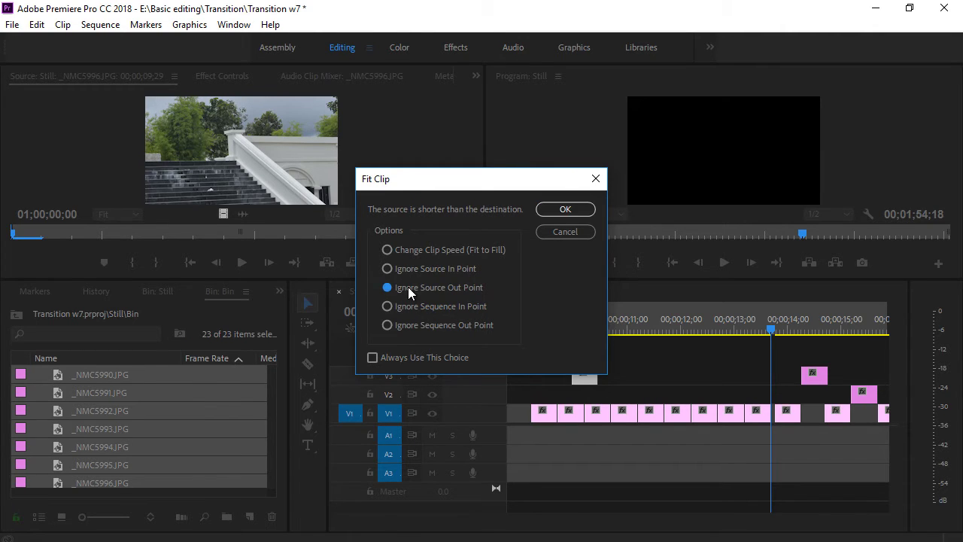
{"action": "left_click", "coordinate": [555, 208]}
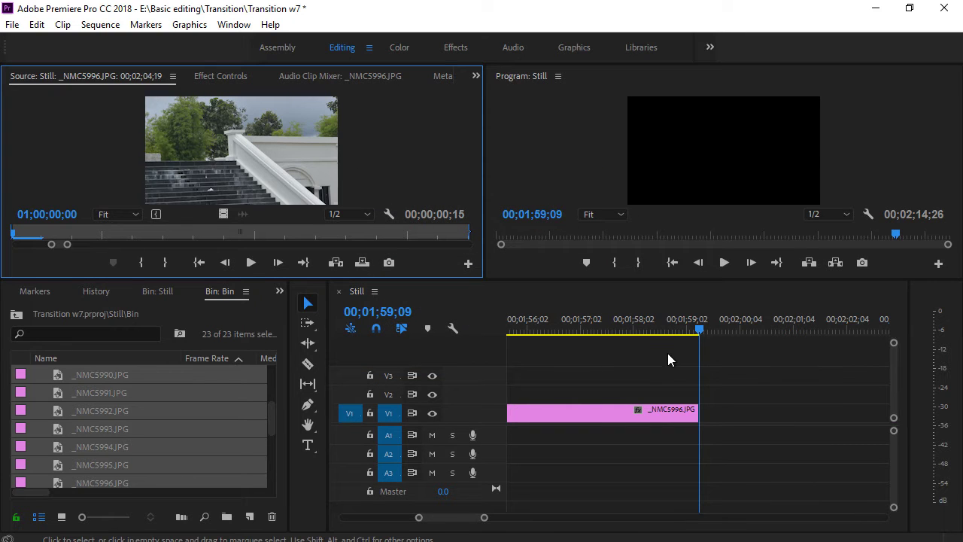
Step: Drop the top-track photo into V1 near 14 seconds, move the V3 photo to 18 seconds, and fill the 16-second gap
{"action": "mouse_move", "coordinate": [419, 517]}
{"action": "left_mouse_down"}
{"action": "mouse_move", "coordinate": [264, 515]}
{"action": "mouse_move", "coordinate": [397, 509]}
{"action": "left_mouse_up"}
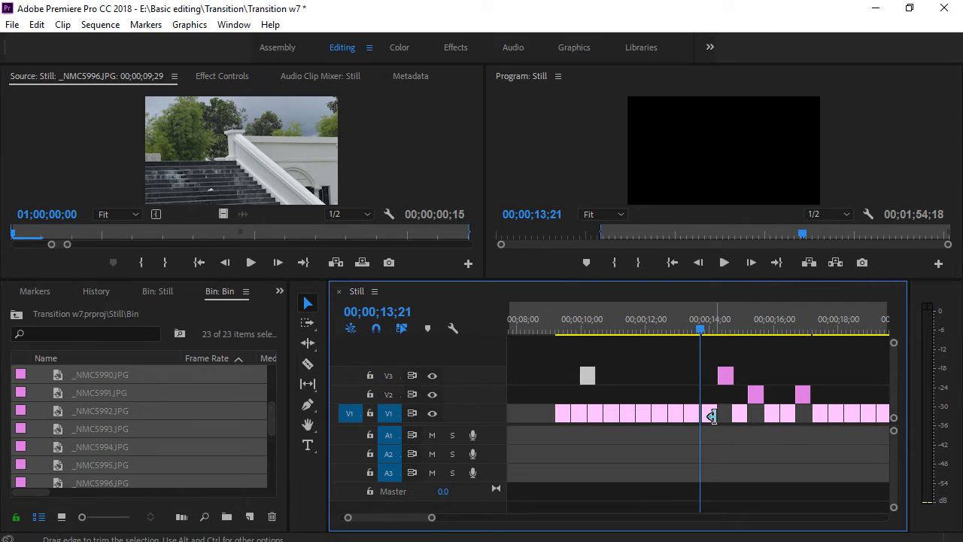
{"action": "left_click_drag", "start_coordinate": [710, 417], "coordinate": [724, 419]}
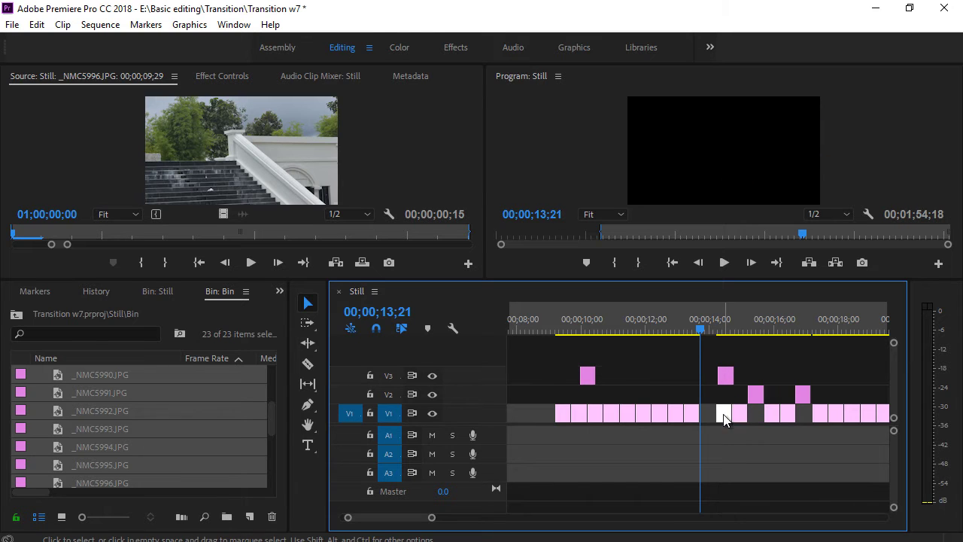
{"action": "left_click_drag", "start_coordinate": [591, 376], "coordinate": [704, 423]}
{"action": "mouse_move", "coordinate": [699, 331]}
{"action": "left_mouse_down"}
{"action": "mouse_move", "coordinate": [622, 332]}
{"action": "mouse_move", "coordinate": [728, 339]}
{"action": "mouse_move", "coordinate": [716, 336]}
{"action": "left_mouse_up"}
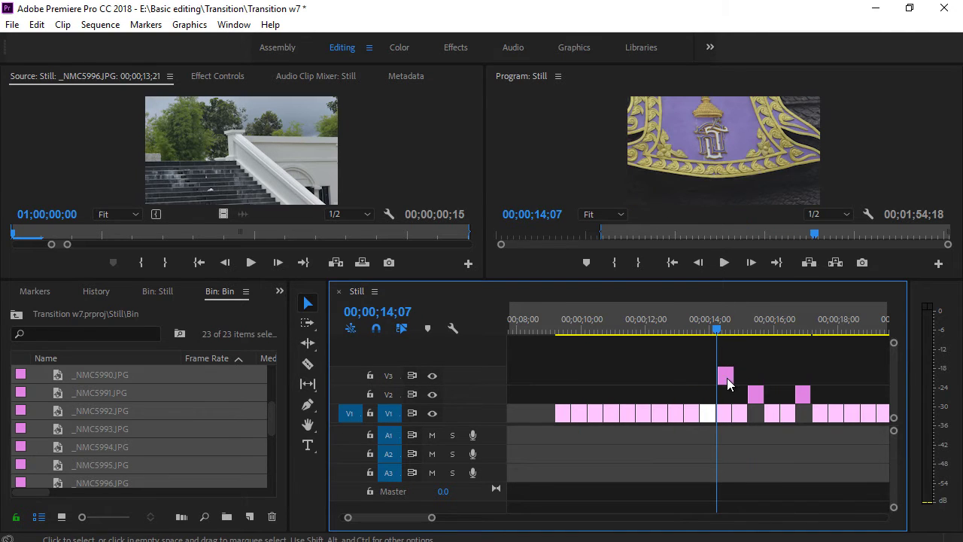
{"action": "left_click_drag", "start_coordinate": [725, 375], "coordinate": [851, 376]}
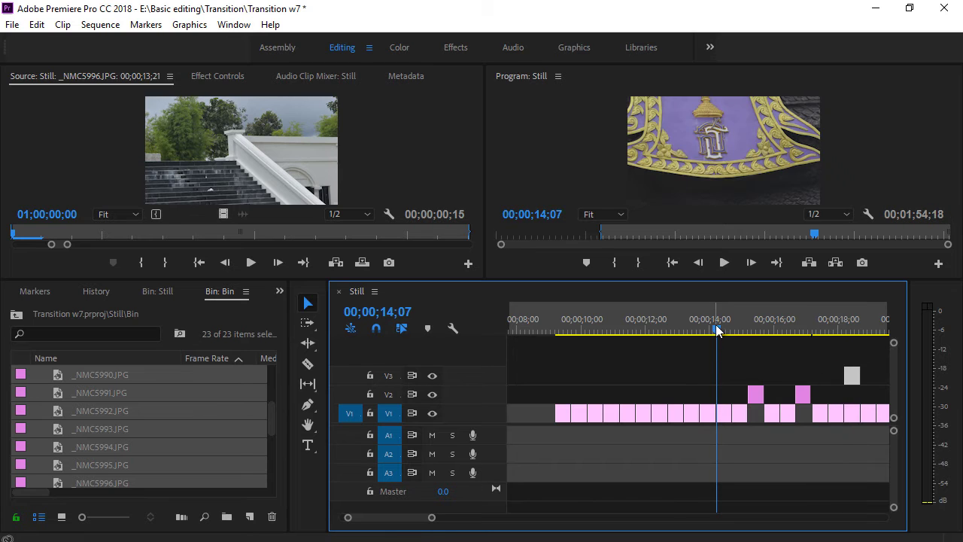
{"action": "mouse_move", "coordinate": [723, 330]}
{"action": "left_mouse_down"}
{"action": "mouse_move", "coordinate": [855, 332]}
{"action": "mouse_move", "coordinate": [828, 332]}
{"action": "left_mouse_up"}
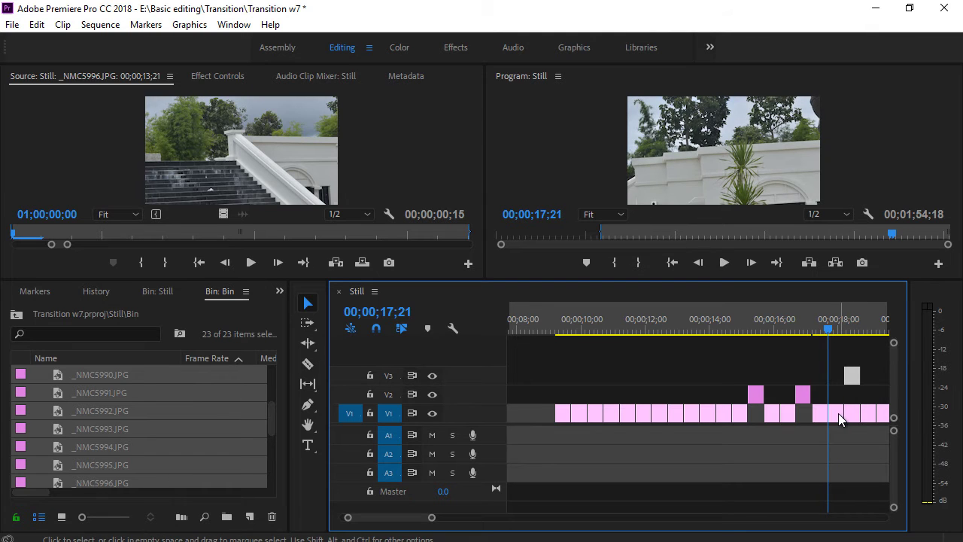
{"action": "left_click_drag", "start_coordinate": [840, 420], "coordinate": [756, 419]}
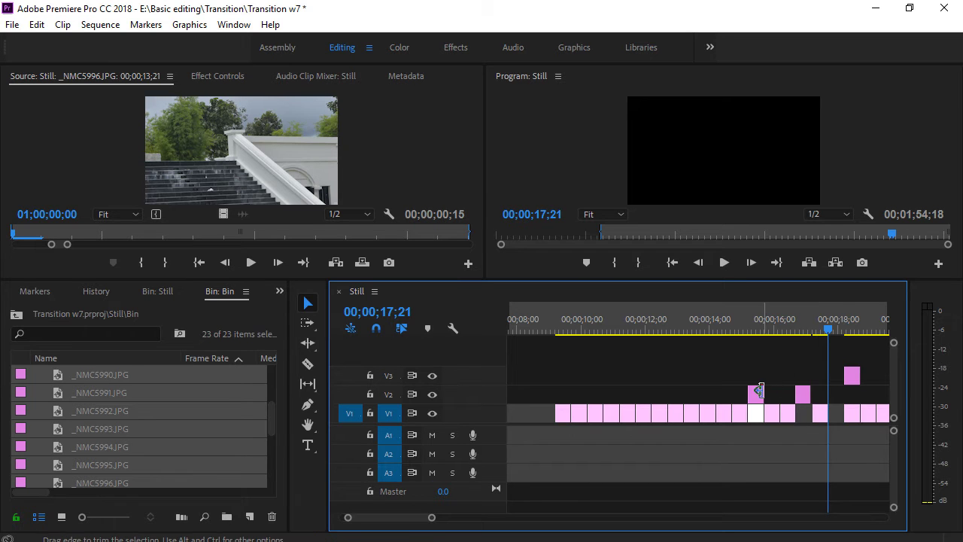
Step: Raise the V2 photo to V3 near 17;21 and another V1 photo to V3, refilling the V1 gap
{"action": "left_click_drag", "start_coordinate": [756, 393], "coordinate": [835, 376]}
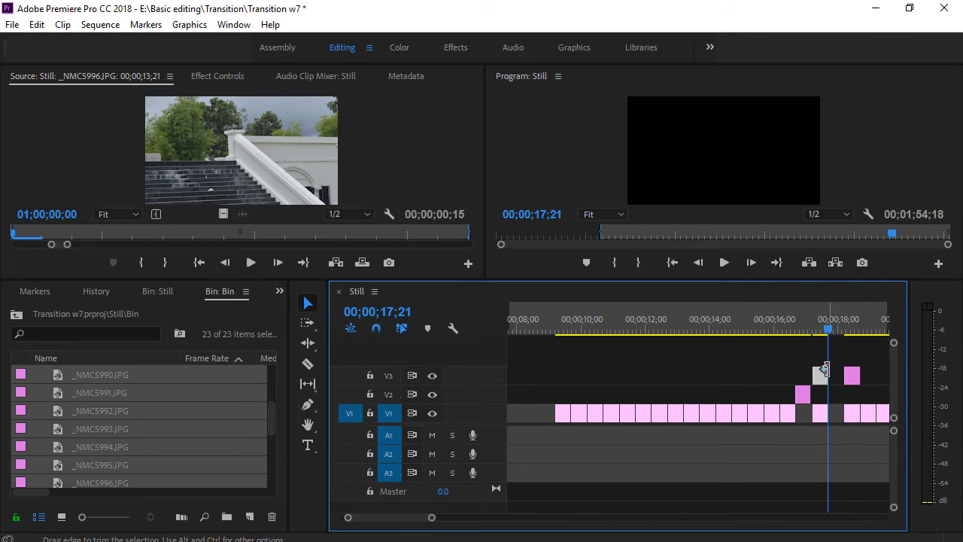
{"action": "left_click", "coordinate": [786, 335]}
{"action": "mouse_move", "coordinate": [784, 336]}
{"action": "left_mouse_down"}
{"action": "mouse_move", "coordinate": [717, 351]}
{"action": "mouse_move", "coordinate": [738, 347]}
{"action": "left_mouse_up"}
{"action": "left_click", "coordinate": [742, 418]}
{"action": "left_click_drag", "start_coordinate": [742, 418], "coordinate": [871, 375]}
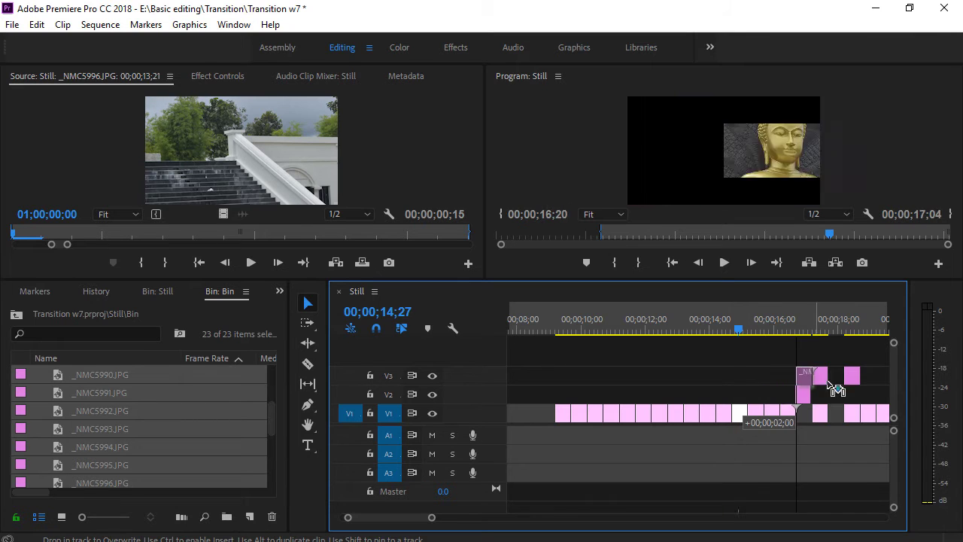
{"action": "left_click_drag", "start_coordinate": [758, 418], "coordinate": [740, 416]}
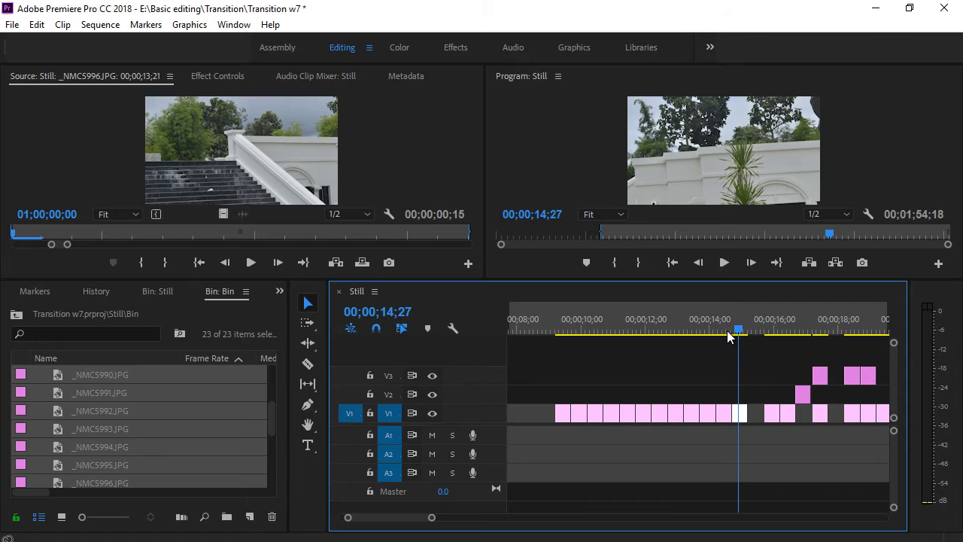
{"action": "mouse_move", "coordinate": [714, 333]}
{"action": "left_mouse_down"}
{"action": "mouse_move", "coordinate": [788, 333]}
{"action": "mouse_move", "coordinate": [774, 333]}
{"action": "left_mouse_up"}
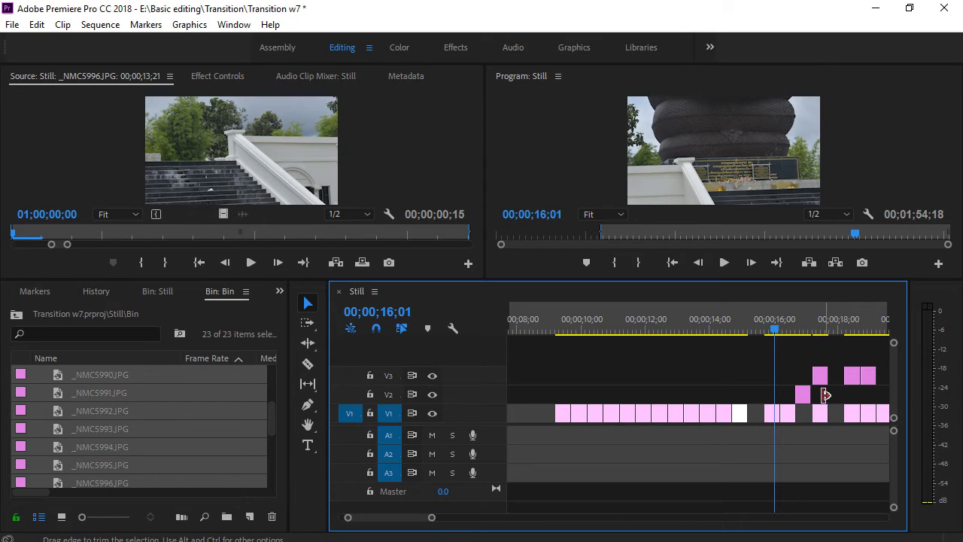
Step: Cue the playhead to about 17;02 and hide the V3 track output, toggling V2's too
{"action": "left_click", "coordinate": [808, 332]}
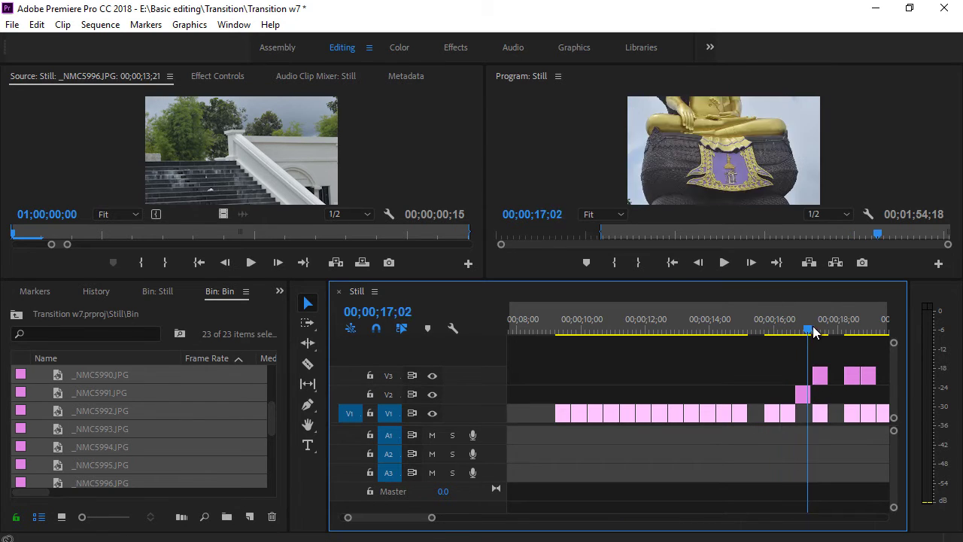
{"action": "left_click_drag", "start_coordinate": [813, 332], "coordinate": [824, 333]}
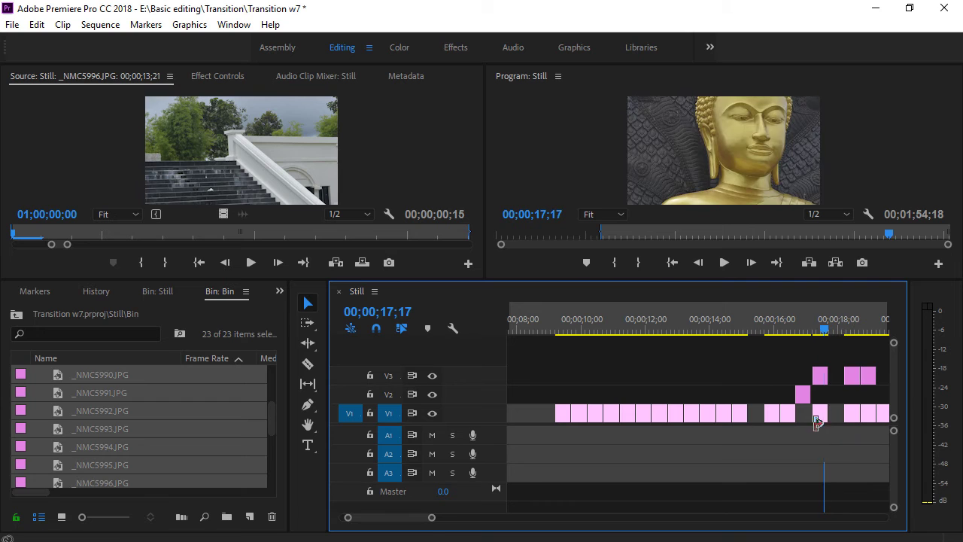
{"action": "left_click", "coordinate": [432, 375]}
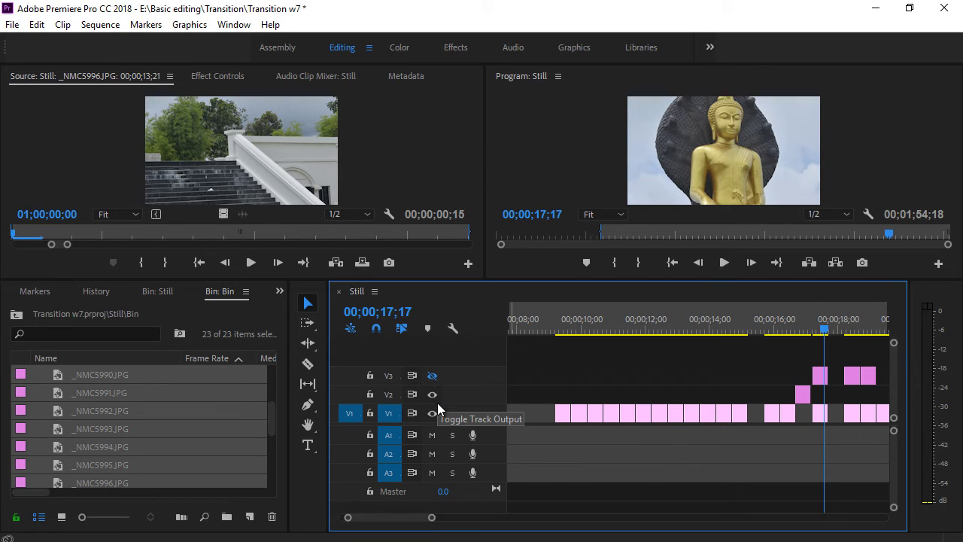
{"action": "left_click", "coordinate": [431, 394]}
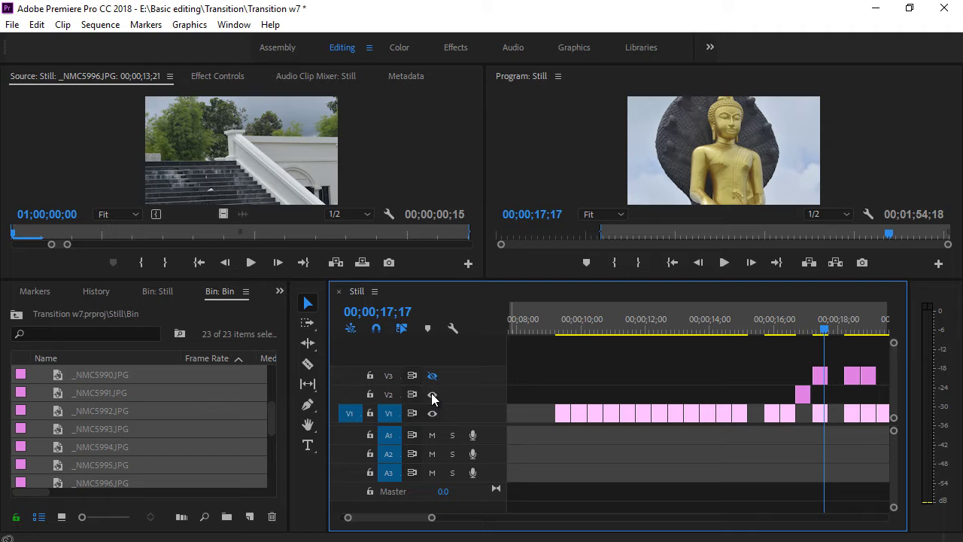
Step: Insert the V1 photo at the playhead onto V3 beside the existing clip, returning another photo to V1
{"action": "mouse_move", "coordinate": [828, 413]}
{"action": "left_mouse_down"}
{"action": "mouse_move", "coordinate": [850, 387]}
{"action": "mouse_move", "coordinate": [845, 376]}
{"action": "left_mouse_up"}
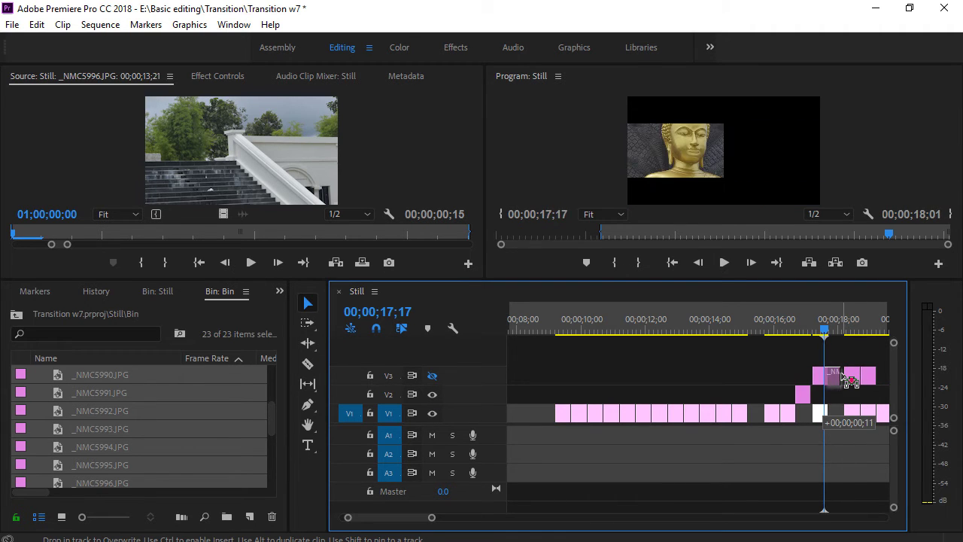
{"action": "key", "text": "ctrl"}
{"action": "left_click_drag", "start_coordinate": [843, 375], "coordinate": [846, 379]}
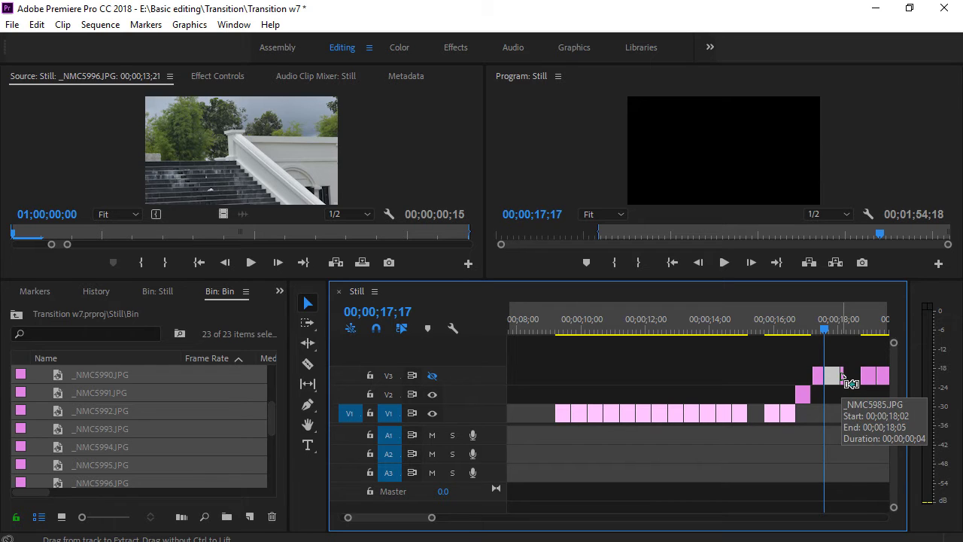
{"action": "left_click_drag", "start_coordinate": [821, 418], "coordinate": [850, 383]}
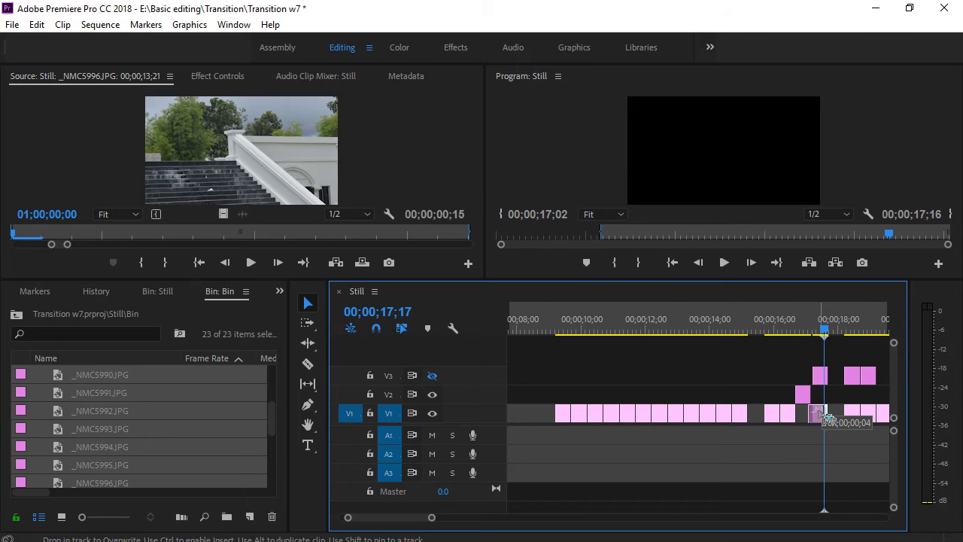
{"action": "left_click_drag", "start_coordinate": [843, 379], "coordinate": [825, 418]}
{"action": "left_click_drag", "start_coordinate": [832, 338], "coordinate": [830, 336]}
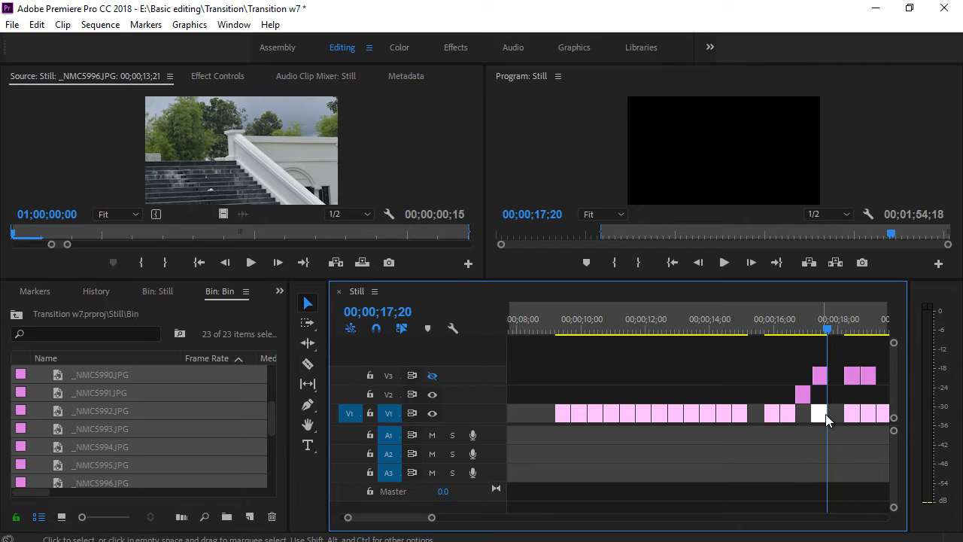
Step: Lift the V1 photo near 18 seconds onto V3 and close the V1 gap with a later photo
{"action": "mouse_move", "coordinate": [819, 413]}
{"action": "left_mouse_down"}
{"action": "mouse_move", "coordinate": [846, 388]}
{"action": "mouse_move", "coordinate": [839, 376]}
{"action": "left_mouse_up"}
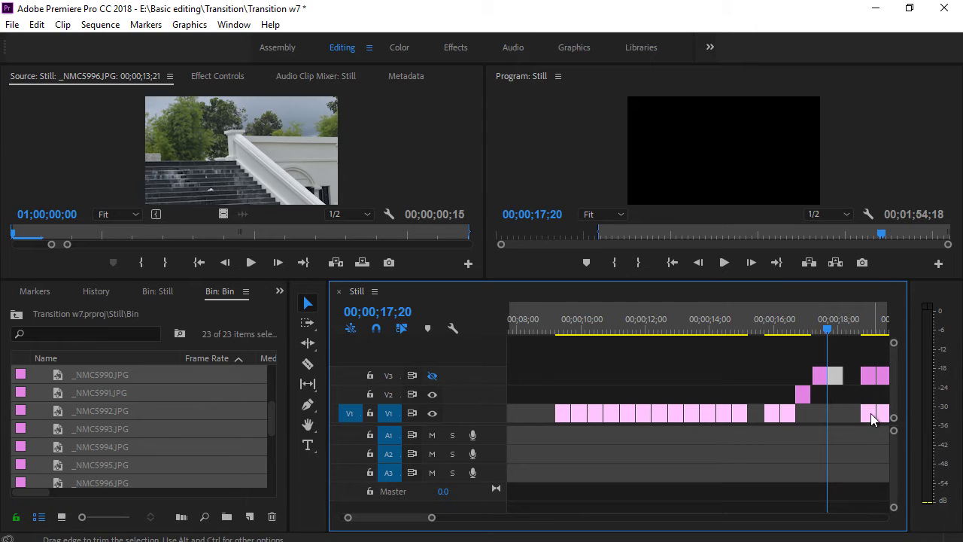
{"action": "left_click_drag", "start_coordinate": [870, 413], "coordinate": [822, 414]}
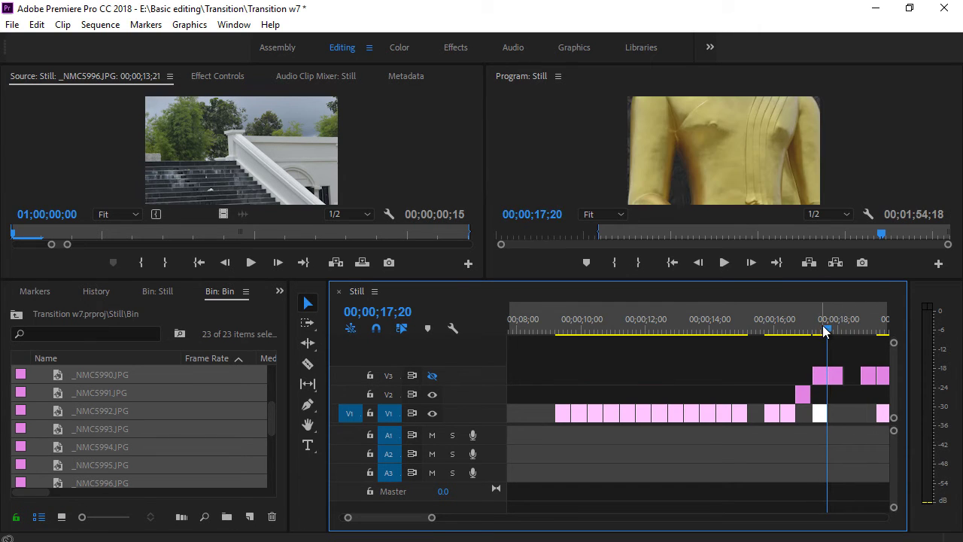
{"action": "left_click_drag", "start_coordinate": [824, 329], "coordinate": [816, 331]}
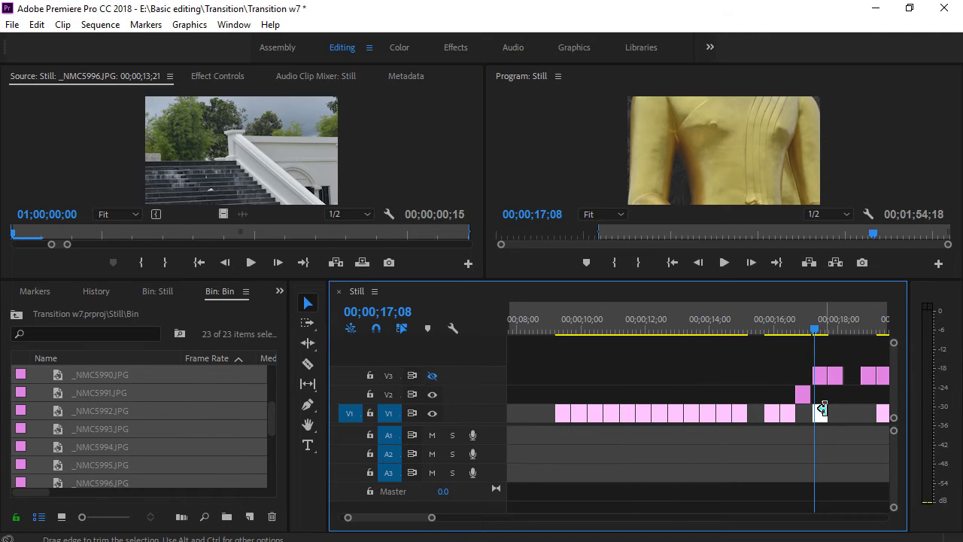
{"action": "mouse_move", "coordinate": [821, 346]}
{"action": "left_mouse_down"}
{"action": "mouse_move", "coordinate": [757, 349]}
{"action": "mouse_move", "coordinate": [854, 345]}
{"action": "left_mouse_up"}
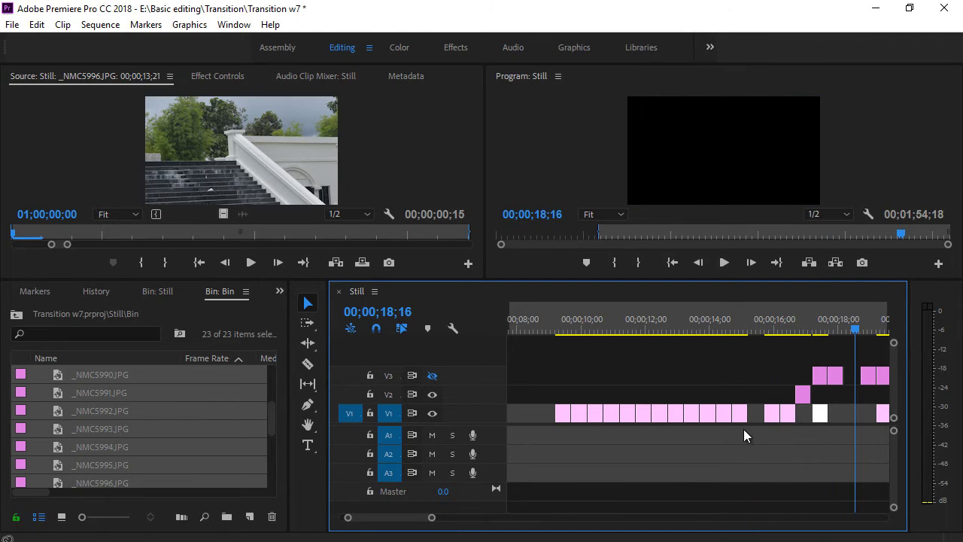
{"action": "left_click_drag", "start_coordinate": [431, 518], "coordinate": [456, 517]}
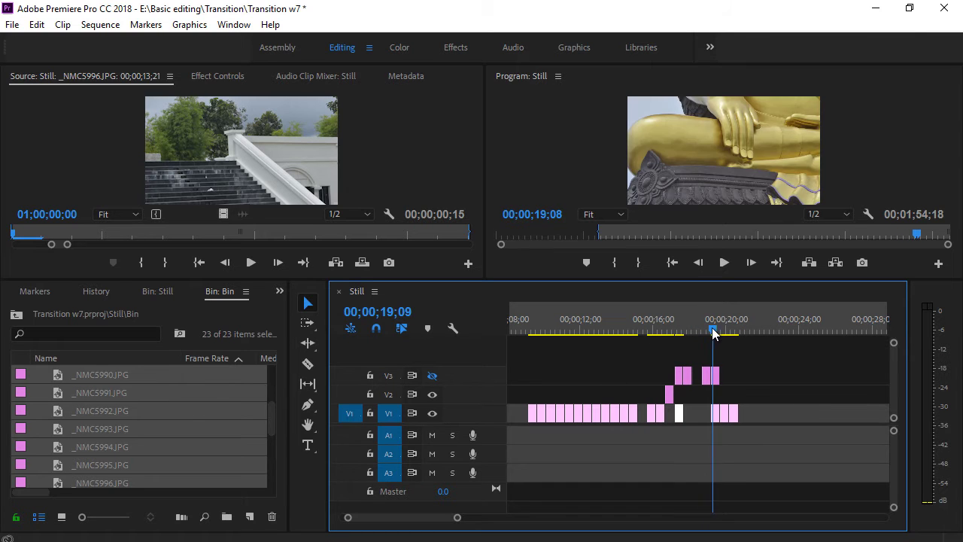
Step: Ripple delete the empty V1 gap near 16 seconds and preview the closed-up stills
{"action": "mouse_move", "coordinate": [699, 332]}
{"action": "left_mouse_down"}
{"action": "mouse_move", "coordinate": [733, 334]}
{"action": "mouse_move", "coordinate": [705, 335]}
{"action": "left_mouse_up"}
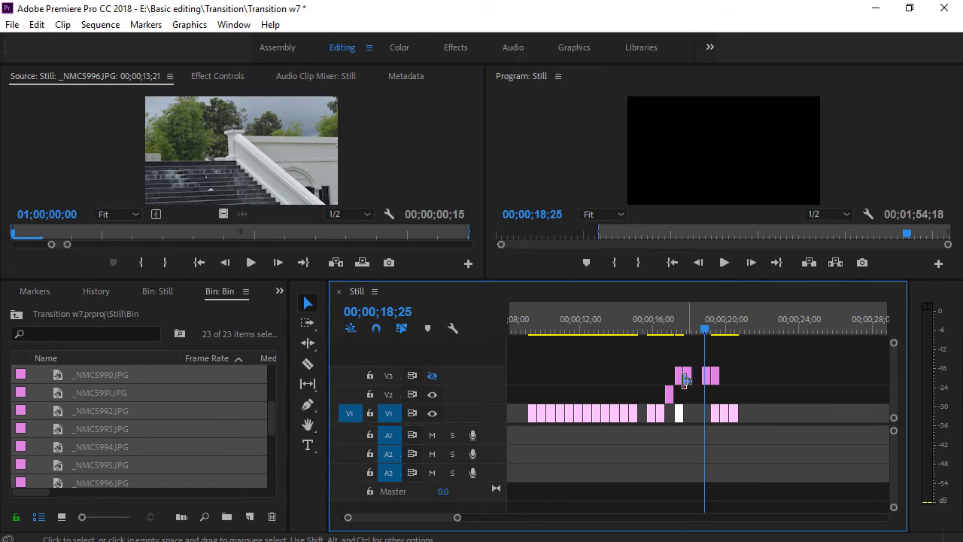
{"action": "right_click", "coordinate": [642, 417]}
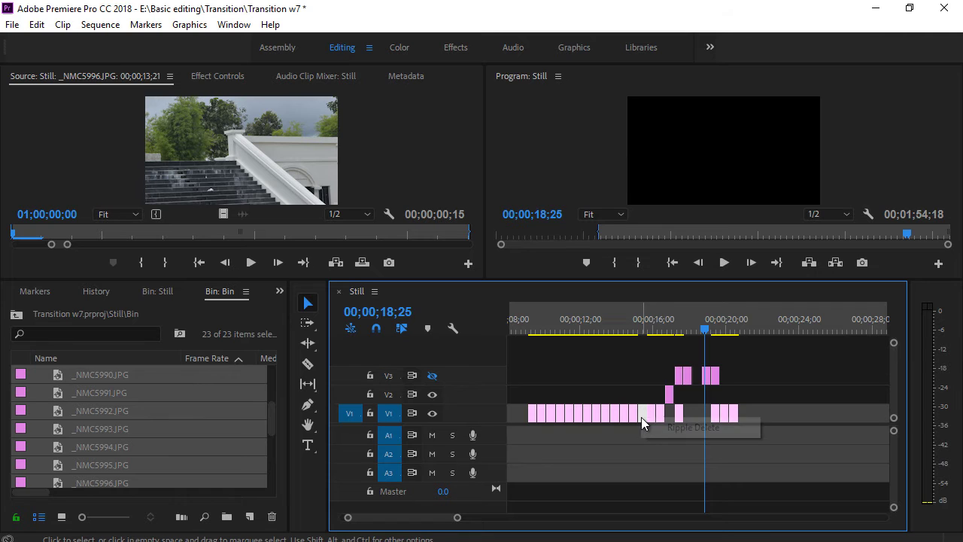
{"action": "left_click", "coordinate": [663, 428]}
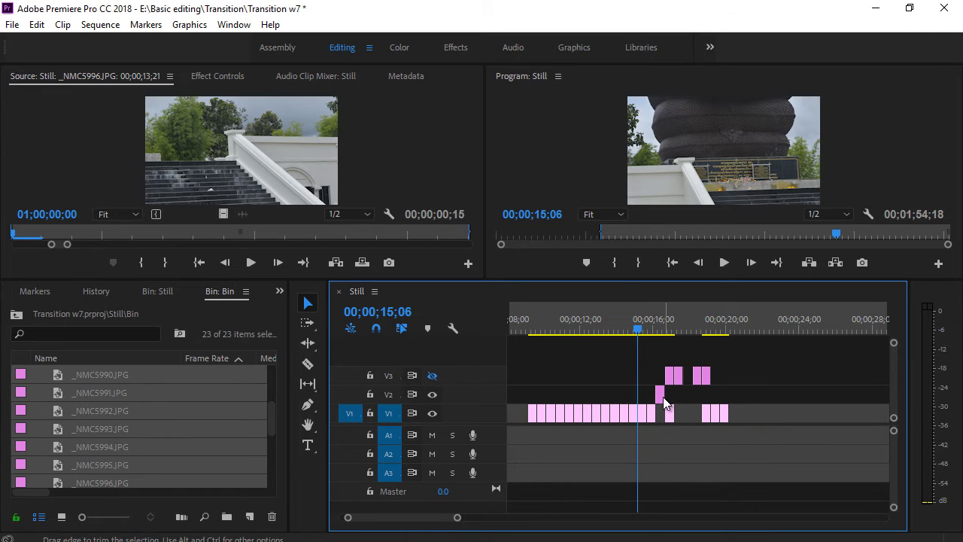
{"action": "left_click_drag", "start_coordinate": [644, 330], "coordinate": [680, 325]}
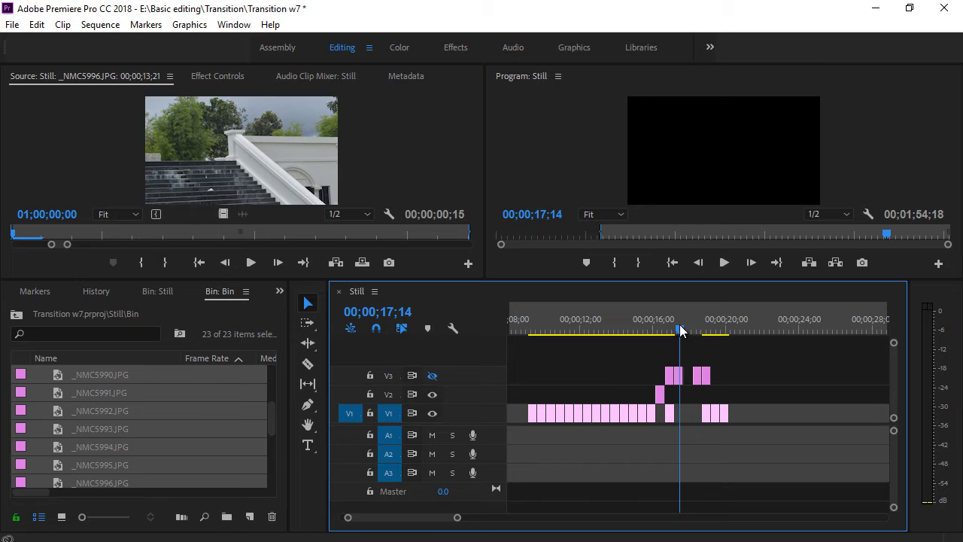
Step: Turn V3 output back on and shift the V3 still one second later
{"action": "left_click", "coordinate": [432, 376]}
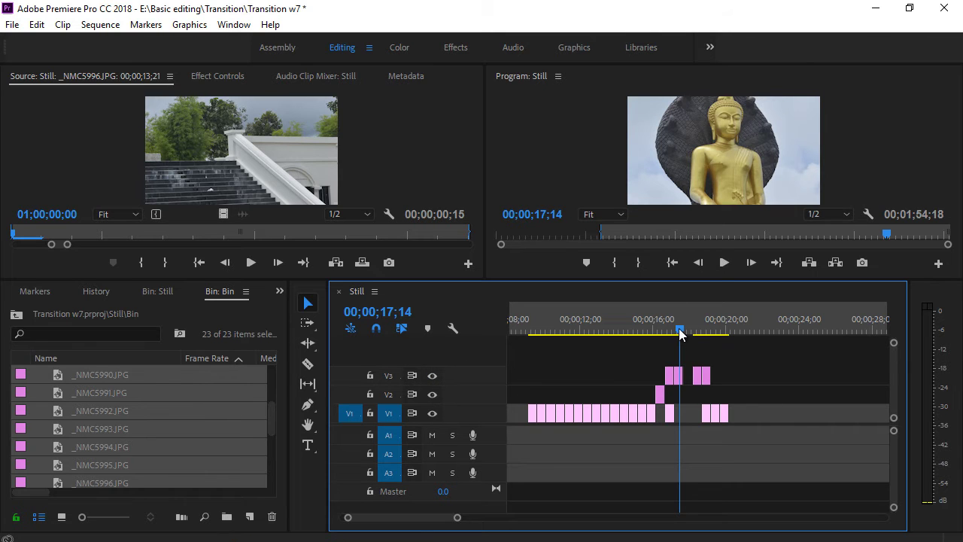
{"action": "left_click_drag", "start_coordinate": [679, 330], "coordinate": [677, 329]}
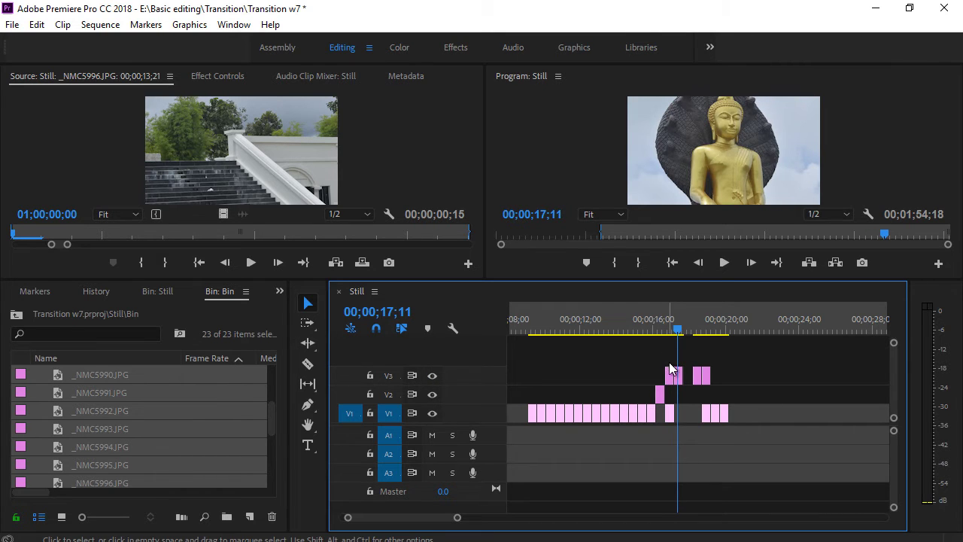
{"action": "left_click_drag", "start_coordinate": [670, 378], "coordinate": [693, 384]}
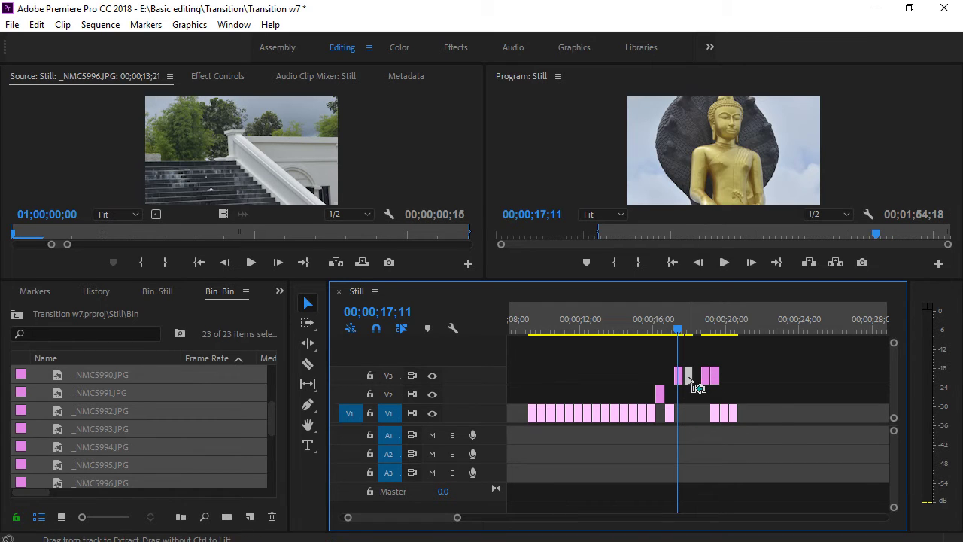
{"action": "left_click_drag", "start_coordinate": [682, 333], "coordinate": [715, 336]}
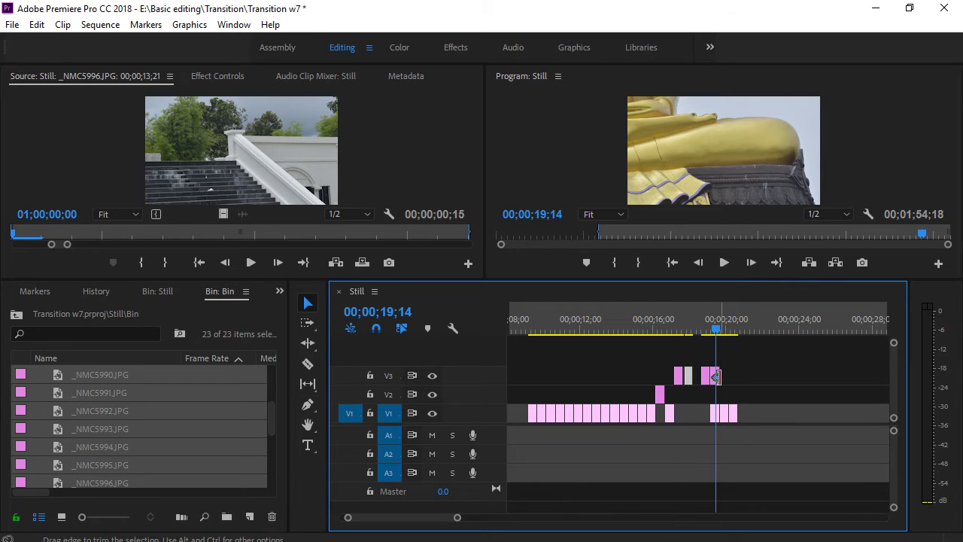
{"action": "mouse_move", "coordinate": [715, 335]}
{"action": "left_mouse_down"}
{"action": "mouse_move", "coordinate": [704, 334]}
{"action": "mouse_move", "coordinate": [716, 335]}
{"action": "left_mouse_up"}
Step: Move a V3 still down into V1 near 17 seconds
{"action": "mouse_move", "coordinate": [710, 374]}
{"action": "left_mouse_down"}
{"action": "mouse_move", "coordinate": [696, 424]}
{"action": "mouse_move", "coordinate": [677, 416]}
{"action": "left_mouse_up"}
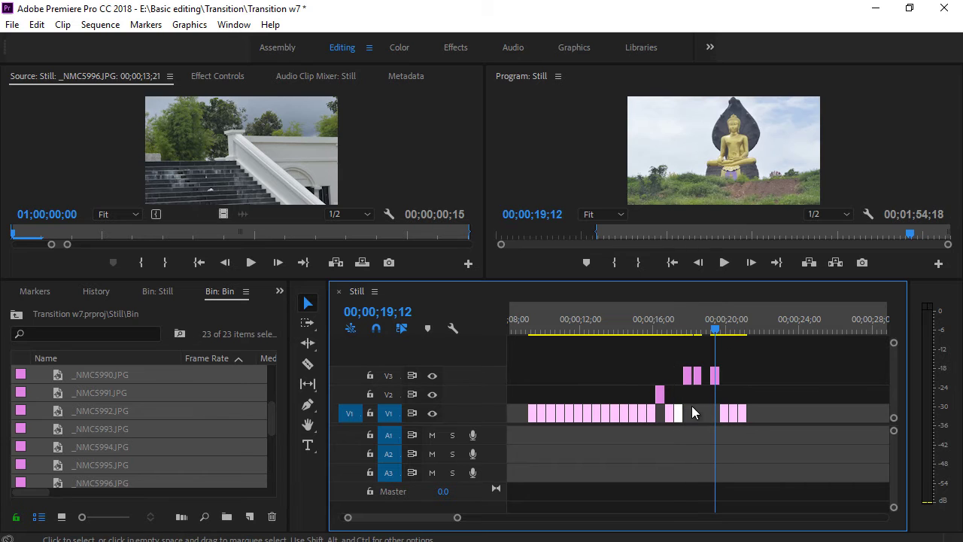
{"action": "mouse_move", "coordinate": [715, 332]}
{"action": "left_mouse_down"}
{"action": "mouse_move", "coordinate": [686, 336]}
{"action": "mouse_move", "coordinate": [673, 351]}
{"action": "left_mouse_up"}
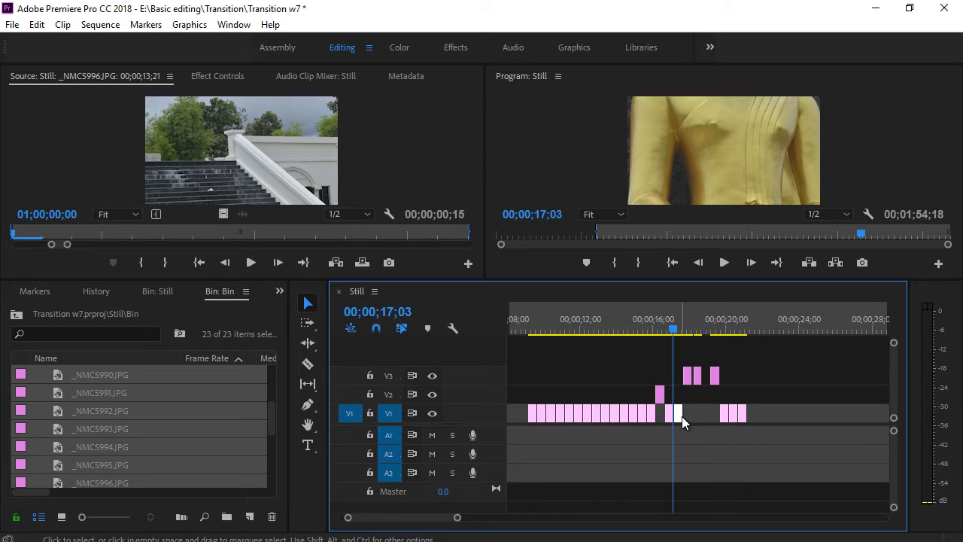
{"action": "left_click_drag", "start_coordinate": [682, 416], "coordinate": [673, 416]}
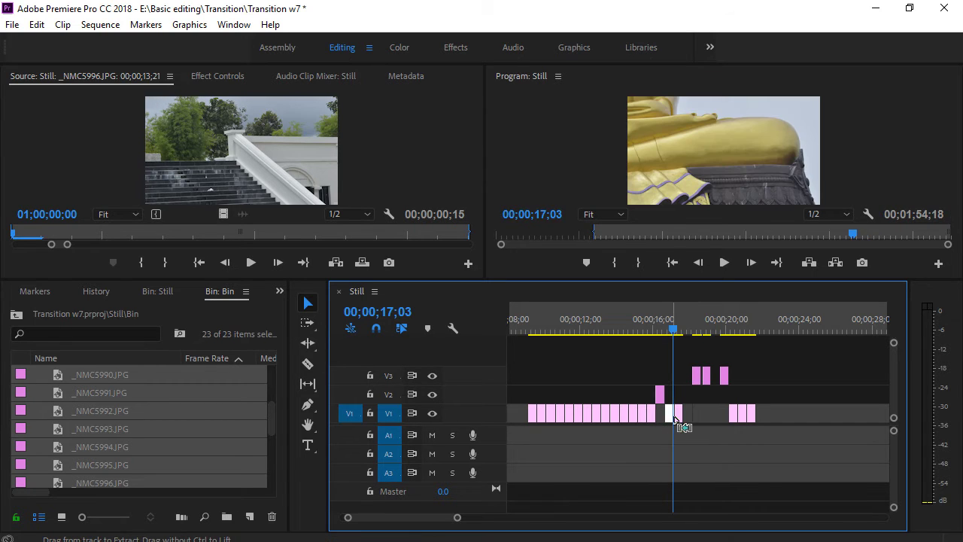
{"action": "left_click_drag", "start_coordinate": [675, 420], "coordinate": [675, 417]}
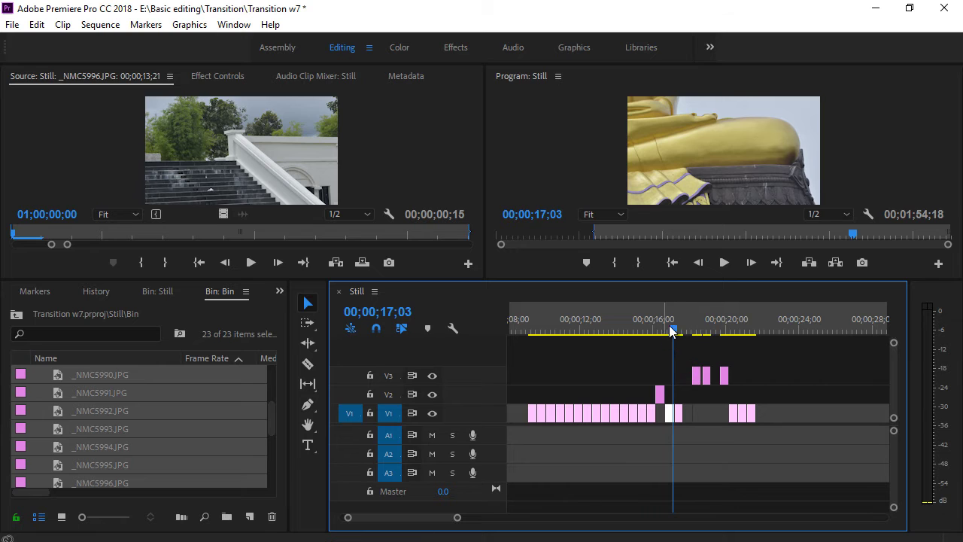
{"action": "left_click_drag", "start_coordinate": [670, 333], "coordinate": [686, 334]}
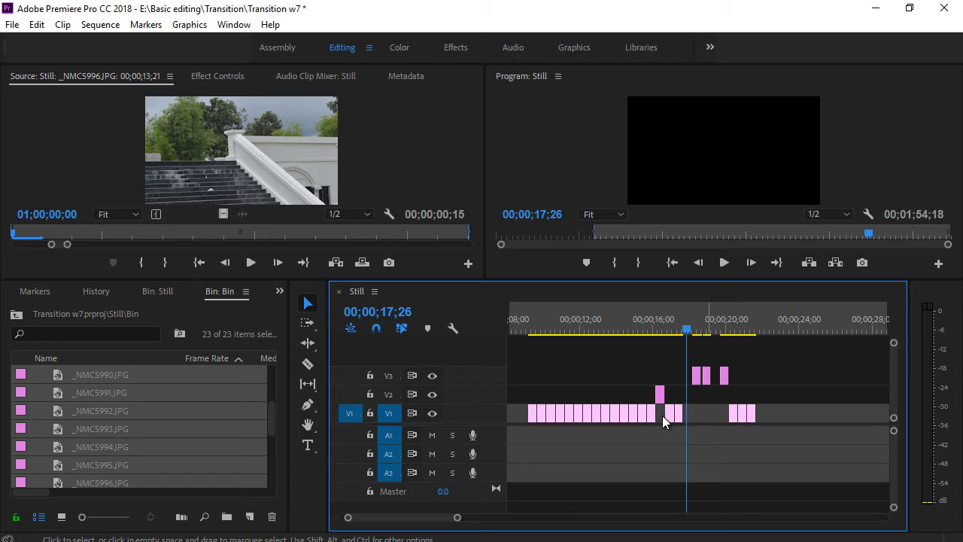
{"action": "left_click_drag", "start_coordinate": [683, 332], "coordinate": [670, 342]}
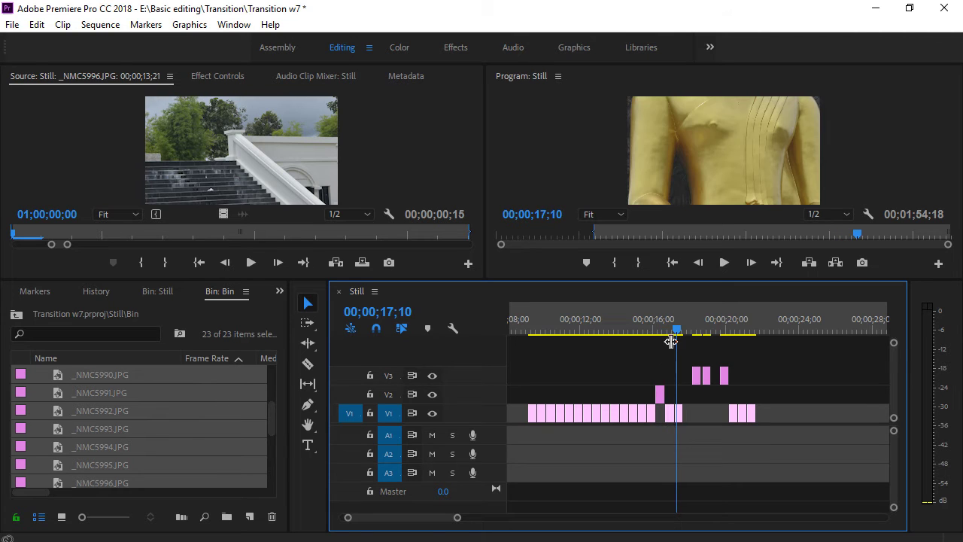
Step: Move the V2 still into V1, ripple delete the V1 gap, and trim the remaining V3 still's start
{"action": "left_click_drag", "start_coordinate": [661, 396], "coordinate": [672, 415]}
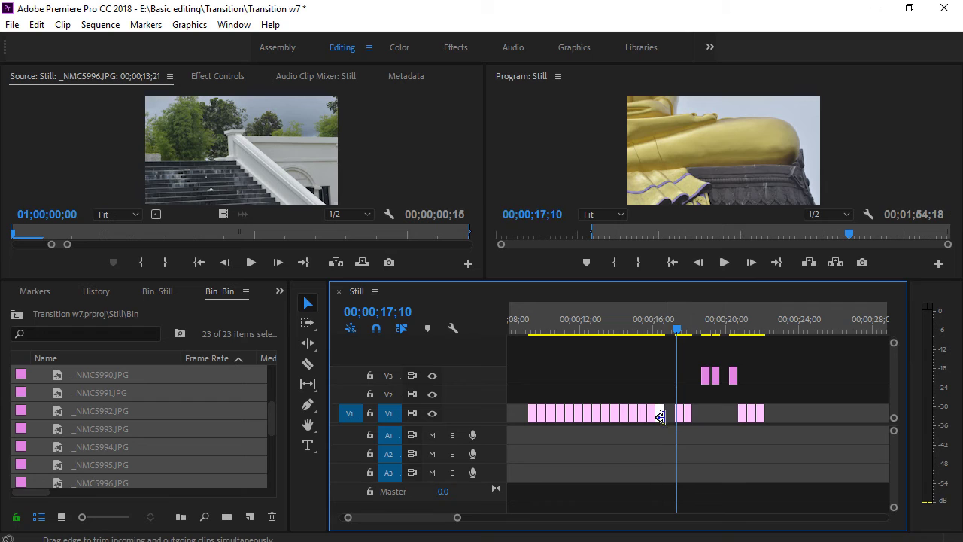
{"action": "left_click_drag", "start_coordinate": [677, 333], "coordinate": [668, 332]}
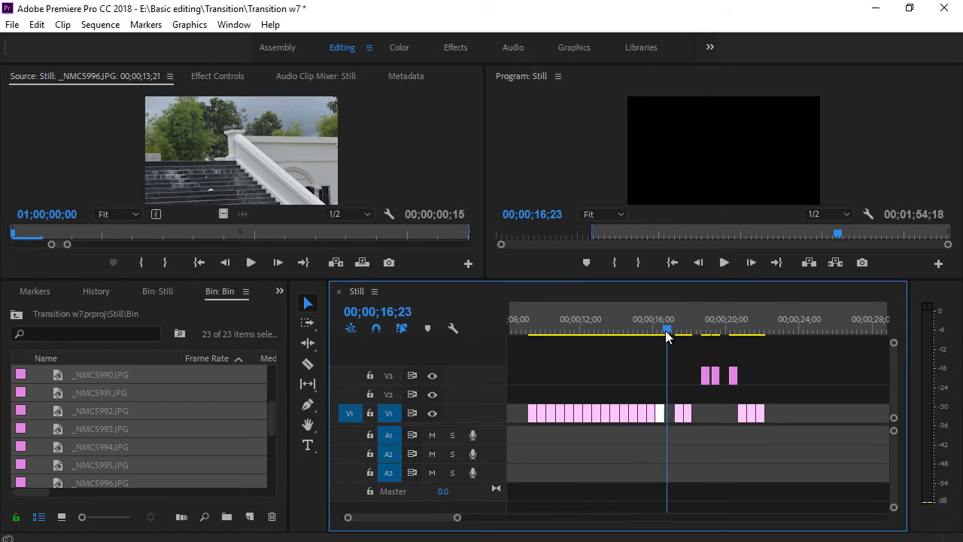
{"action": "right_click", "coordinate": [670, 416]}
{"action": "left_click", "coordinate": [703, 428]}
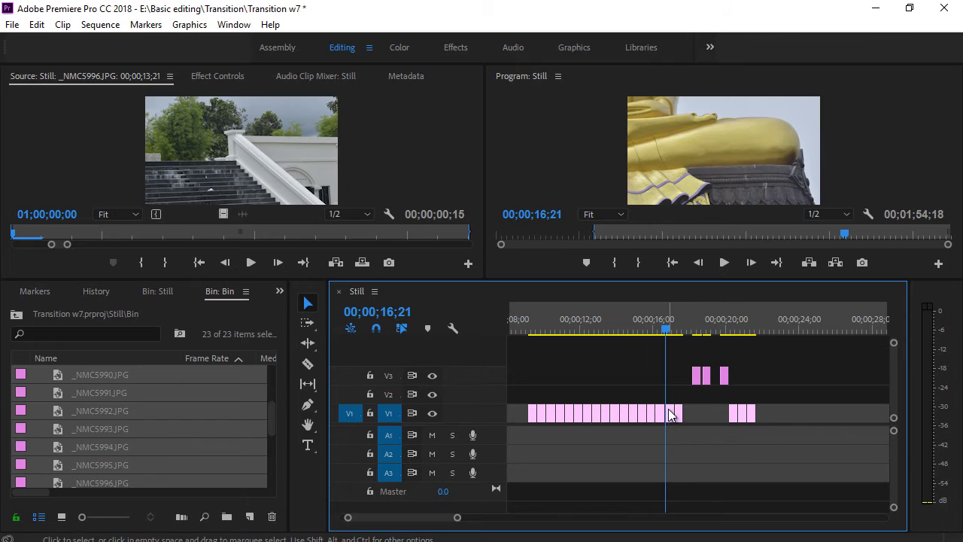
{"action": "left_click_drag", "start_coordinate": [666, 331], "coordinate": [724, 336]}
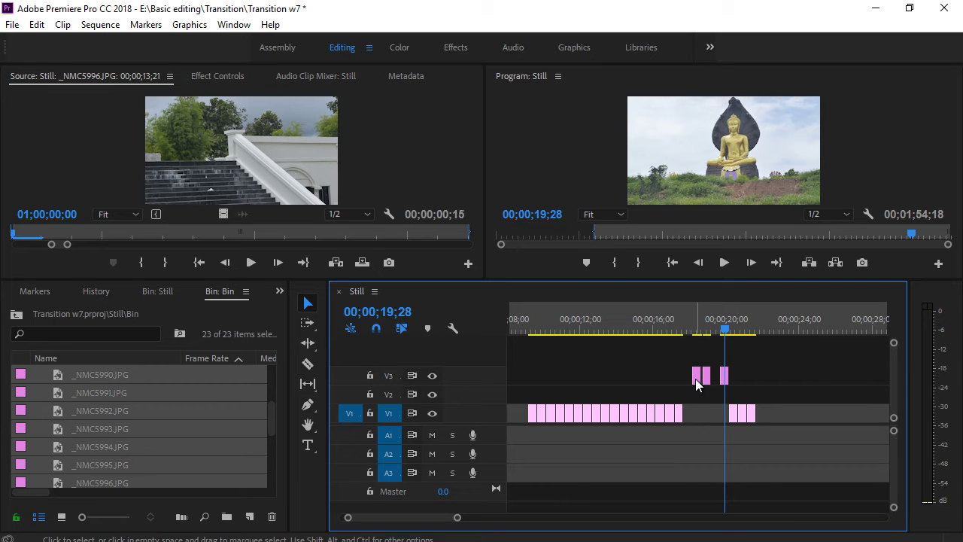
{"action": "mouse_move", "coordinate": [689, 382]}
{"action": "left_mouse_down"}
{"action": "mouse_move", "coordinate": [702, 382]}
{"action": "mouse_move", "coordinate": [690, 412]}
{"action": "mouse_move", "coordinate": [704, 418]}
{"action": "mouse_move", "coordinate": [695, 413]}
{"action": "left_mouse_up"}
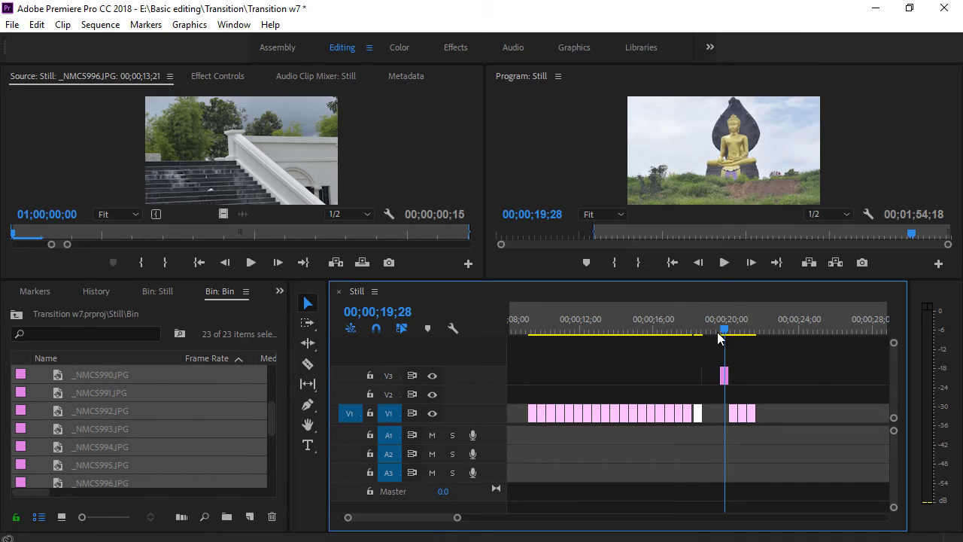
{"action": "left_click_drag", "start_coordinate": [718, 335], "coordinate": [693, 335]}
{"action": "left_click", "coordinate": [693, 334]}
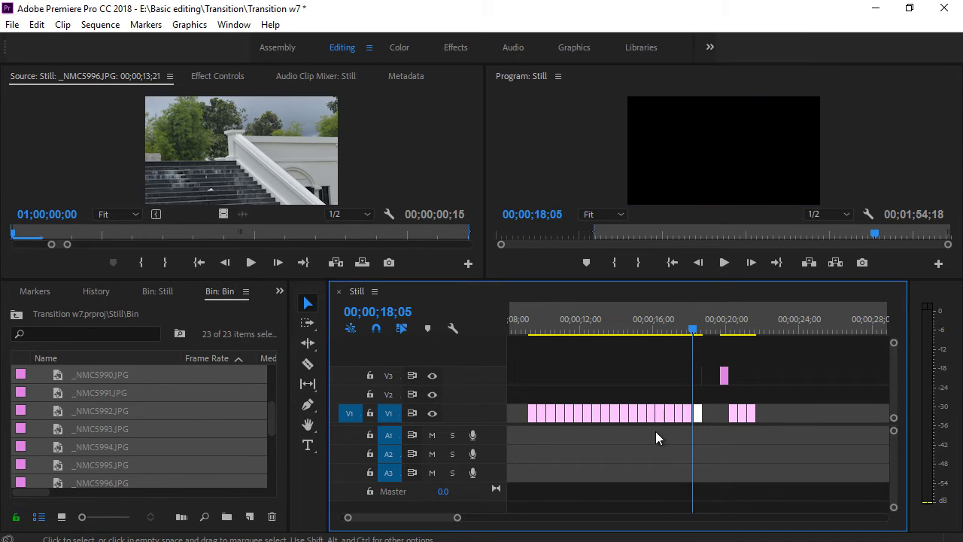
{"action": "left_click_drag", "start_coordinate": [456, 517], "coordinate": [404, 517]}
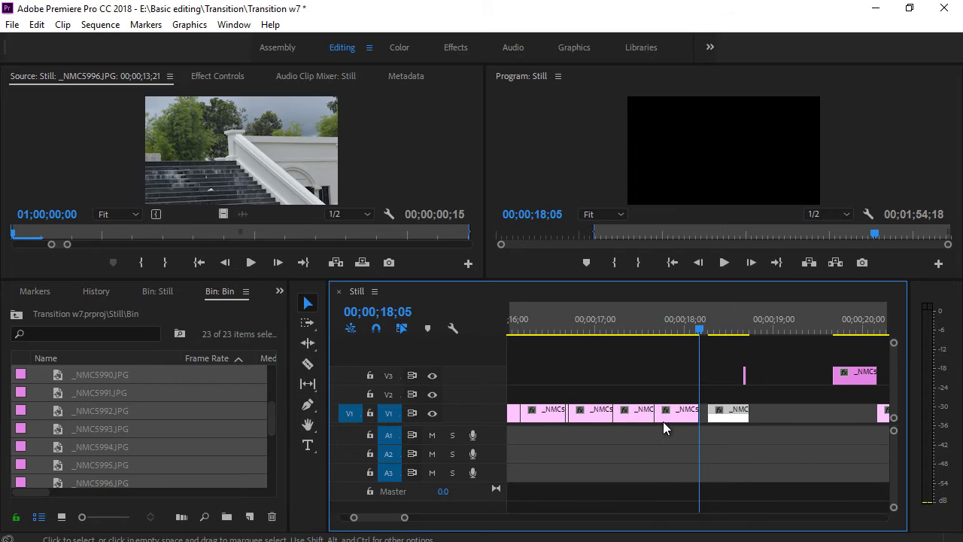
{"action": "left_click_drag", "start_coordinate": [726, 415], "coordinate": [718, 414]}
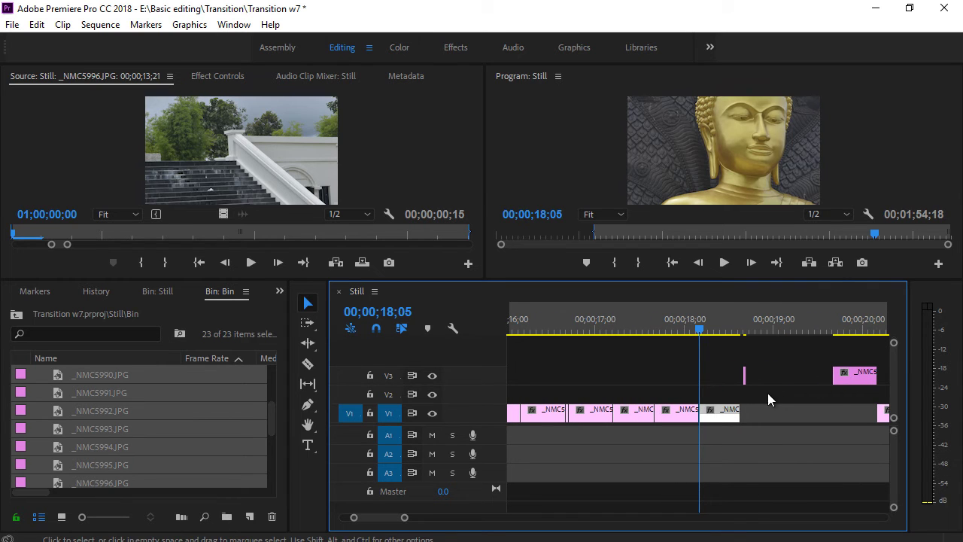
{"action": "left_click", "coordinate": [743, 374]}
{"action": "key", "text": "Delete"}
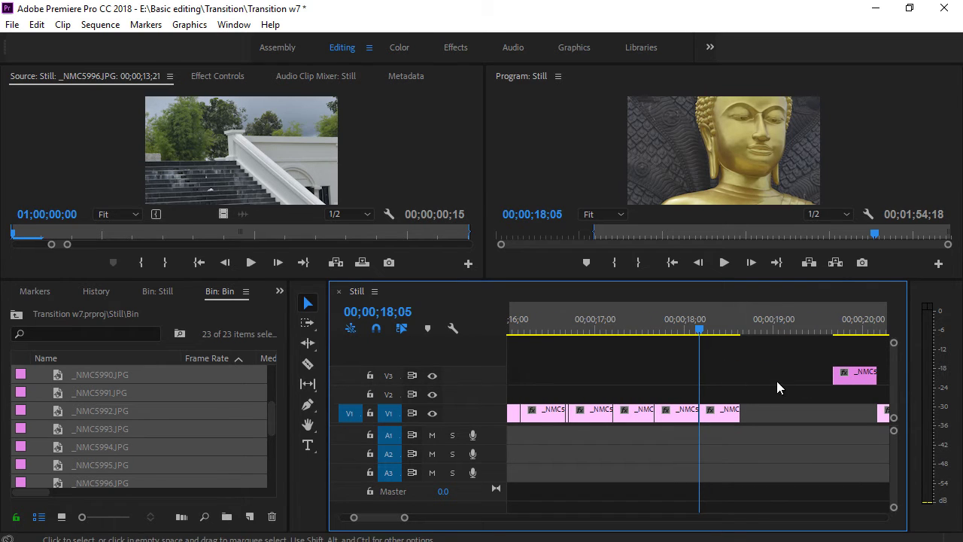
{"action": "left_click_drag", "start_coordinate": [849, 374], "coordinate": [758, 412]}
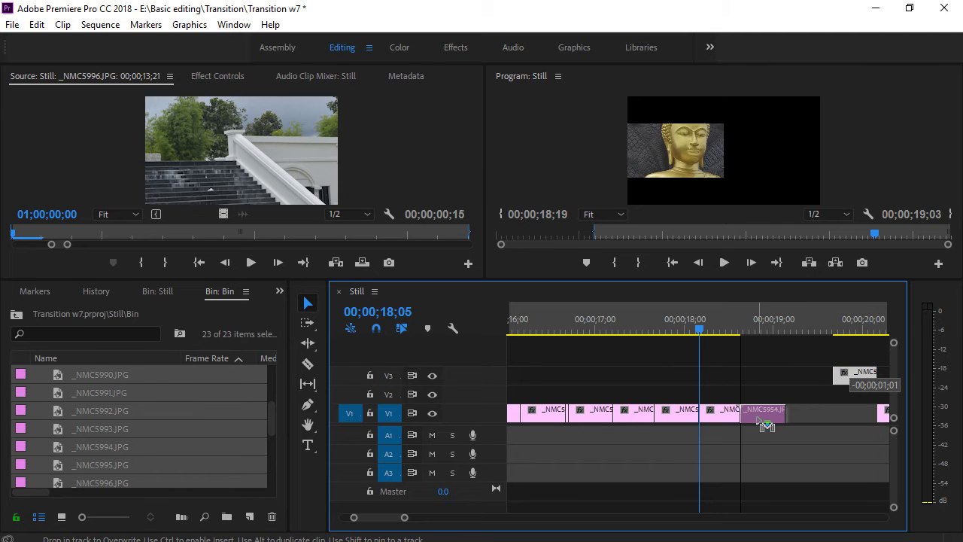
{"action": "key", "text": "space"}
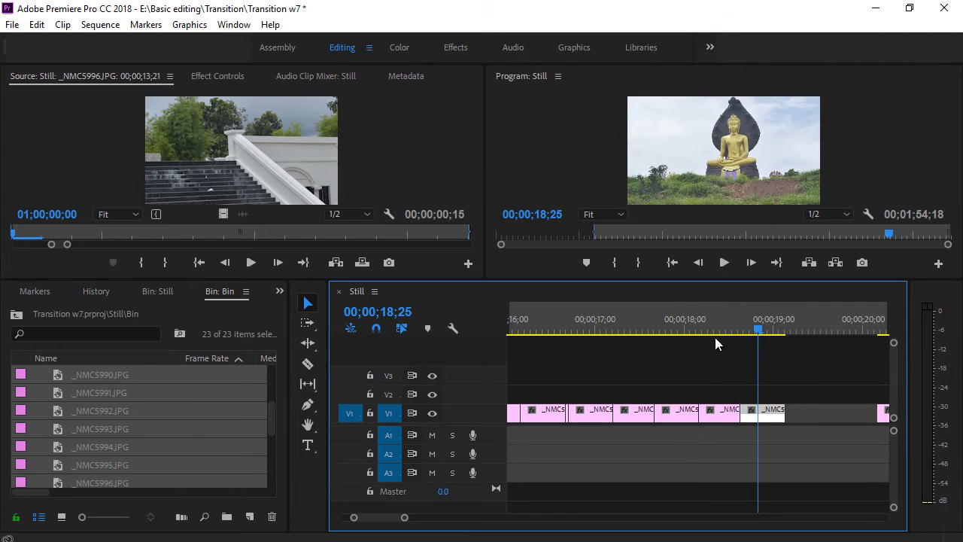
{"action": "left_click", "coordinate": [685, 338]}
{"action": "mouse_move", "coordinate": [684, 343]}
{"action": "left_mouse_down"}
{"action": "mouse_move", "coordinate": [653, 351]}
{"action": "mouse_move", "coordinate": [664, 352]}
{"action": "left_mouse_up"}
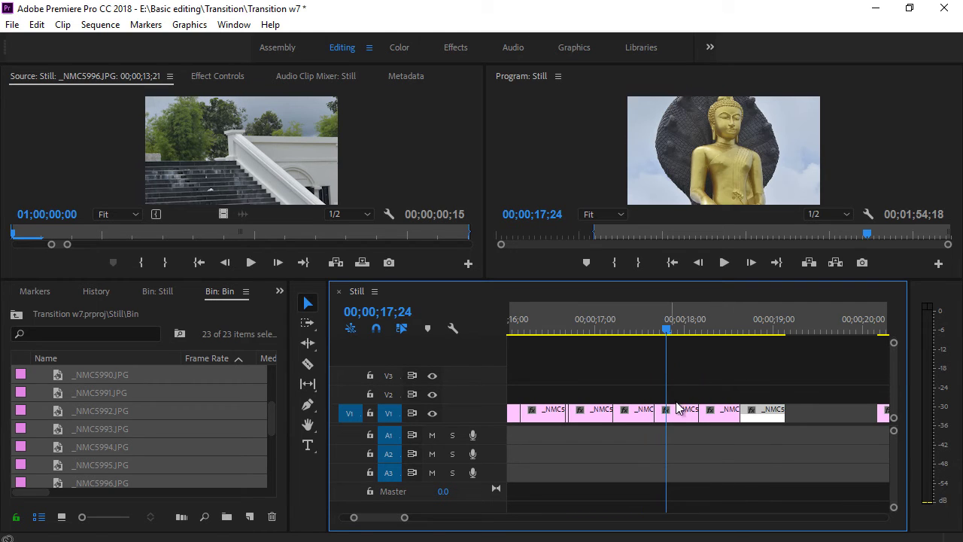
{"action": "left_click_drag", "start_coordinate": [678, 410], "coordinate": [750, 404]}
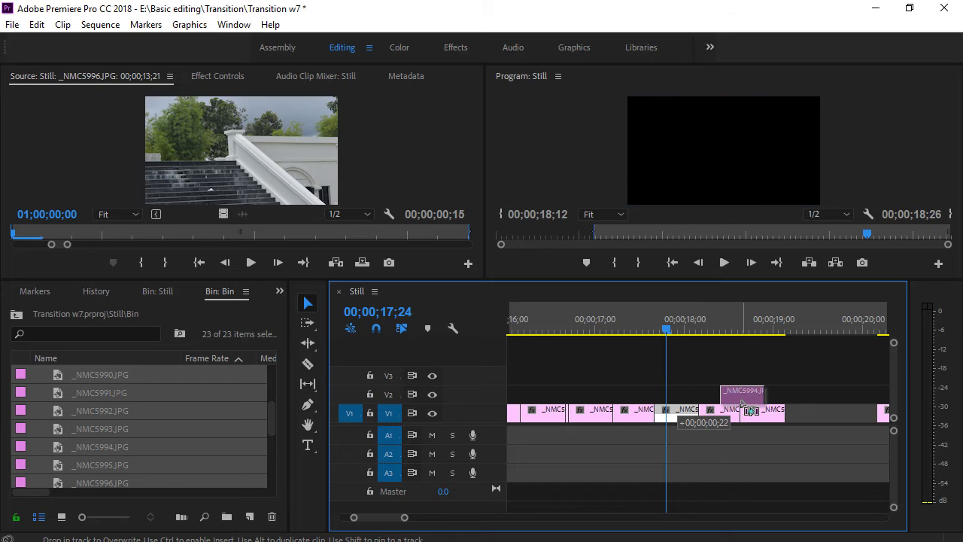
{"action": "left_click_drag", "start_coordinate": [749, 409], "coordinate": [775, 417]}
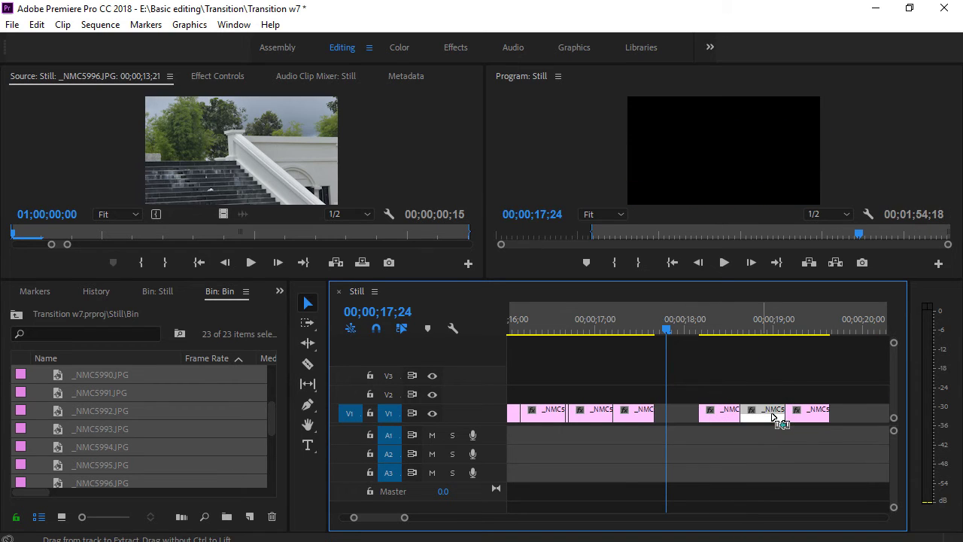
{"action": "right_click", "coordinate": [681, 414]}
{"action": "left_click", "coordinate": [708, 426]}
{"action": "mouse_move", "coordinate": [655, 330]}
{"action": "left_mouse_down"}
{"action": "mouse_move", "coordinate": [713, 330]}
{"action": "mouse_move", "coordinate": [590, 342]}
{"action": "left_mouse_up"}
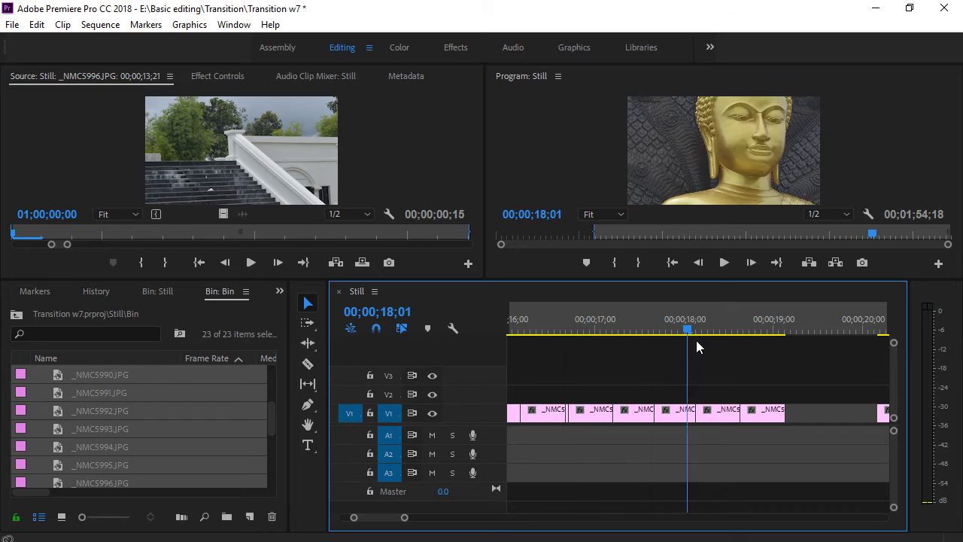
{"action": "left_click_drag", "start_coordinate": [592, 342], "coordinate": [752, 338]}
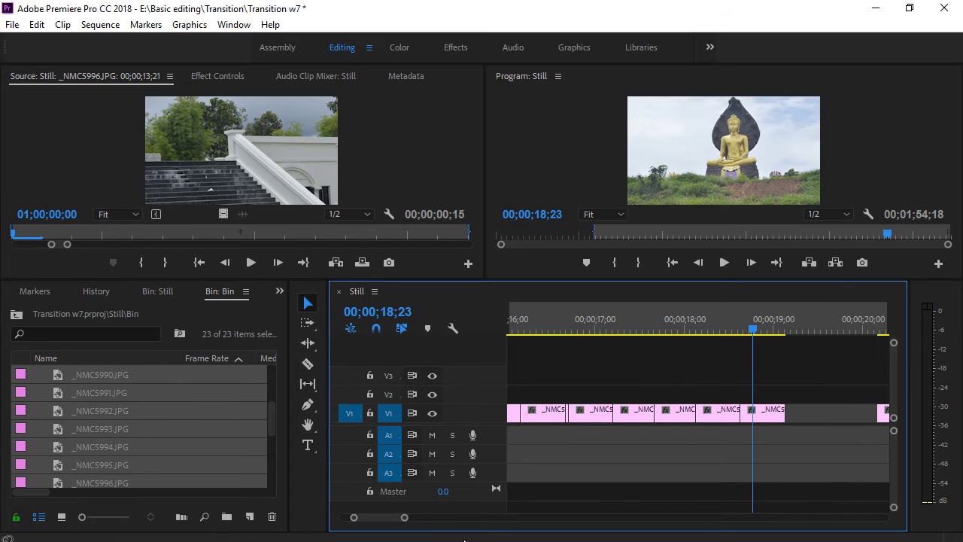
{"action": "left_click_drag", "start_coordinate": [406, 518], "coordinate": [454, 517]}
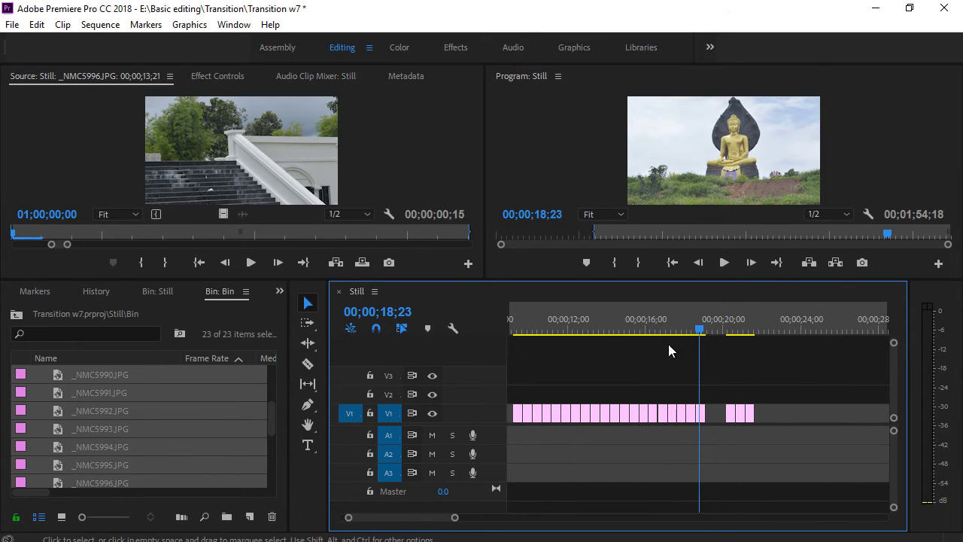
{"action": "left_click", "coordinate": [722, 333]}
{"action": "left_click_drag", "start_coordinate": [726, 335], "coordinate": [753, 333]}
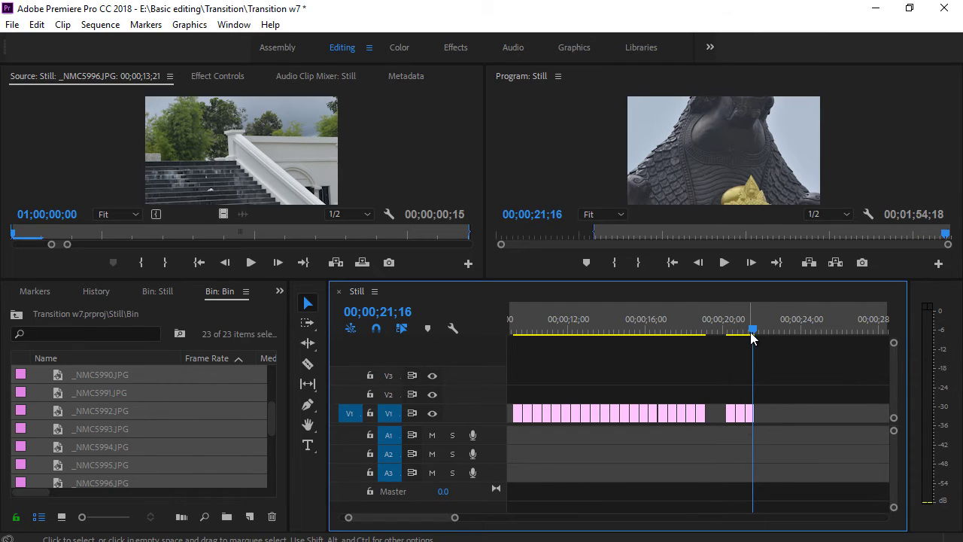
Step: Insert the _NMC5987 still from the end group after _NMC5993 near 00;00;16;19
{"action": "mouse_move", "coordinate": [751, 335]}
{"action": "left_mouse_down"}
{"action": "mouse_move", "coordinate": [640, 341]}
{"action": "mouse_move", "coordinate": [657, 342]}
{"action": "left_mouse_up"}
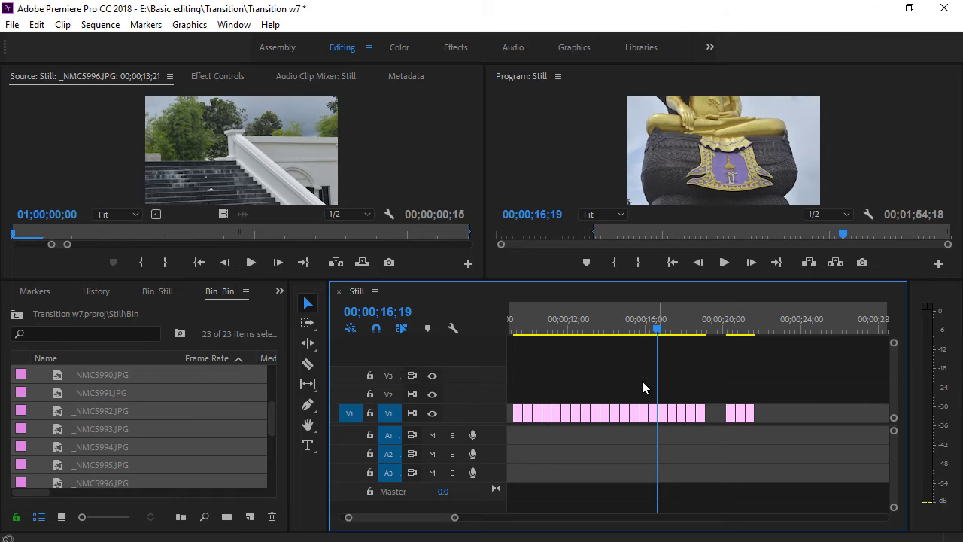
{"action": "left_click_drag", "start_coordinate": [455, 517], "coordinate": [433, 517]}
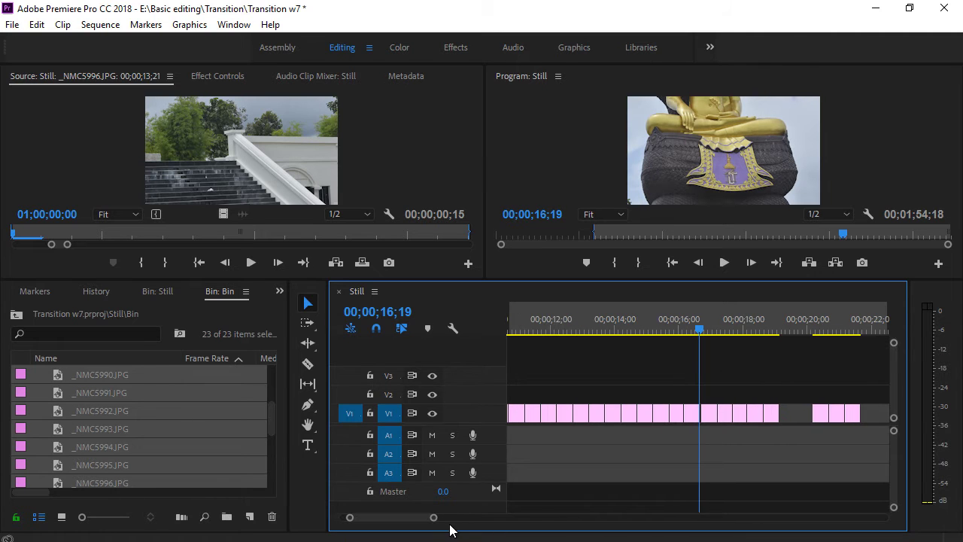
{"action": "left_click_drag", "start_coordinate": [820, 410], "coordinate": [700, 414]}
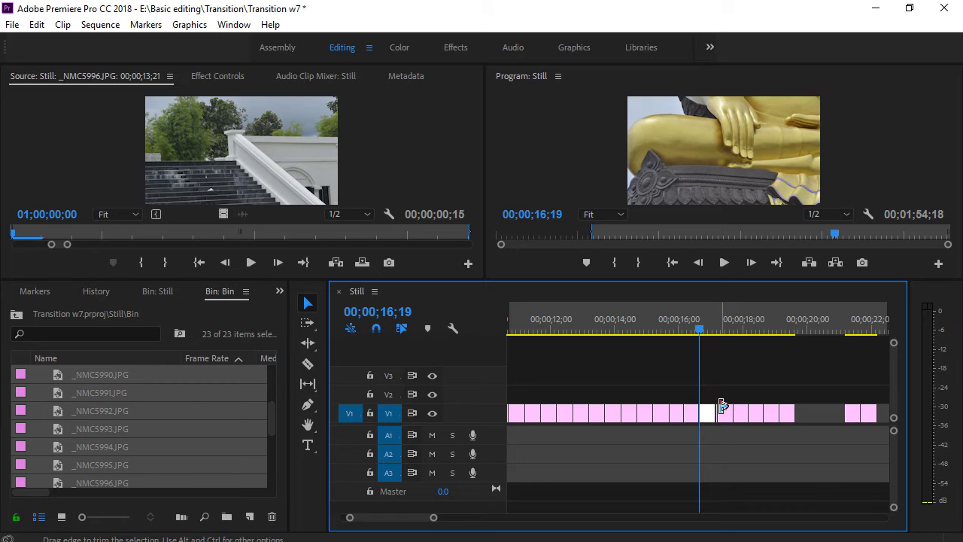
{"action": "mouse_move", "coordinate": [700, 329]}
{"action": "left_mouse_down"}
{"action": "mouse_move", "coordinate": [728, 333]}
{"action": "mouse_move", "coordinate": [714, 333]}
{"action": "left_mouse_up"}
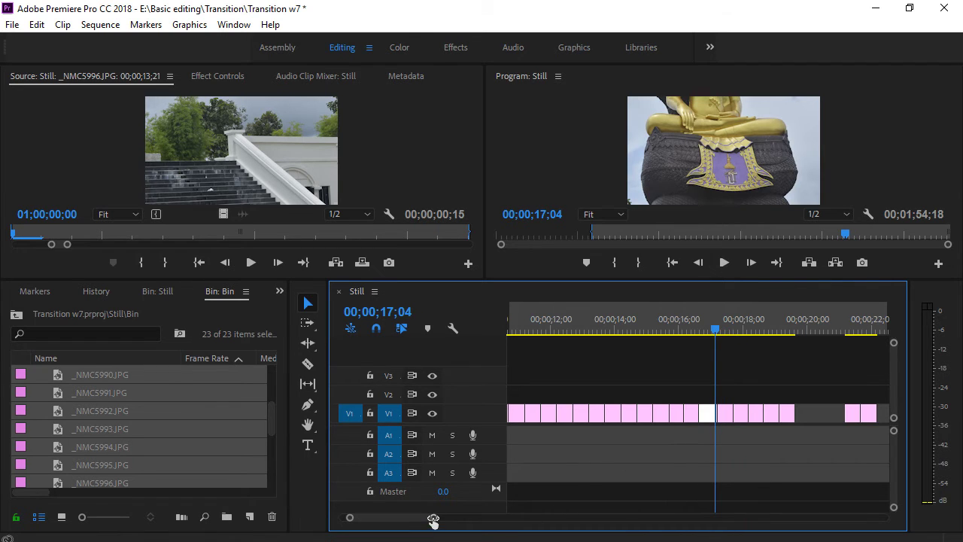
{"action": "left_click_drag", "start_coordinate": [434, 519], "coordinate": [386, 518]}
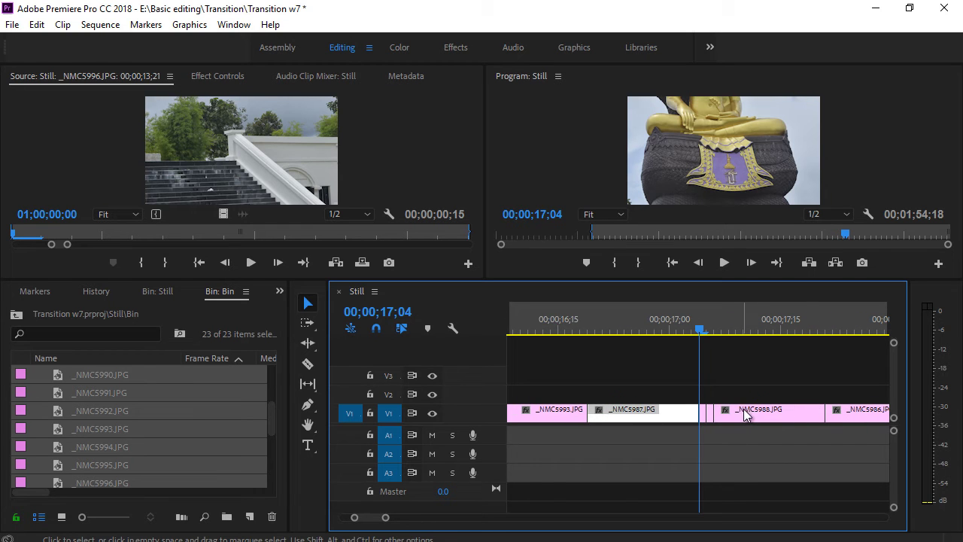
Step: Ripple-delete the sliver after _NMC5987 so _NMC5988 starts at 00;00;17;04
{"action": "left_click", "coordinate": [705, 414]}
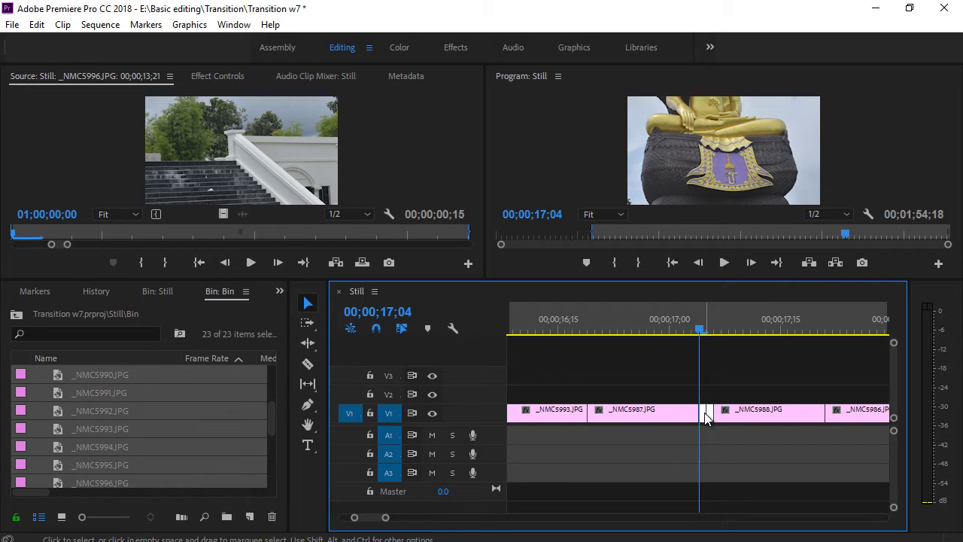
{"action": "right_click", "coordinate": [706, 416]}
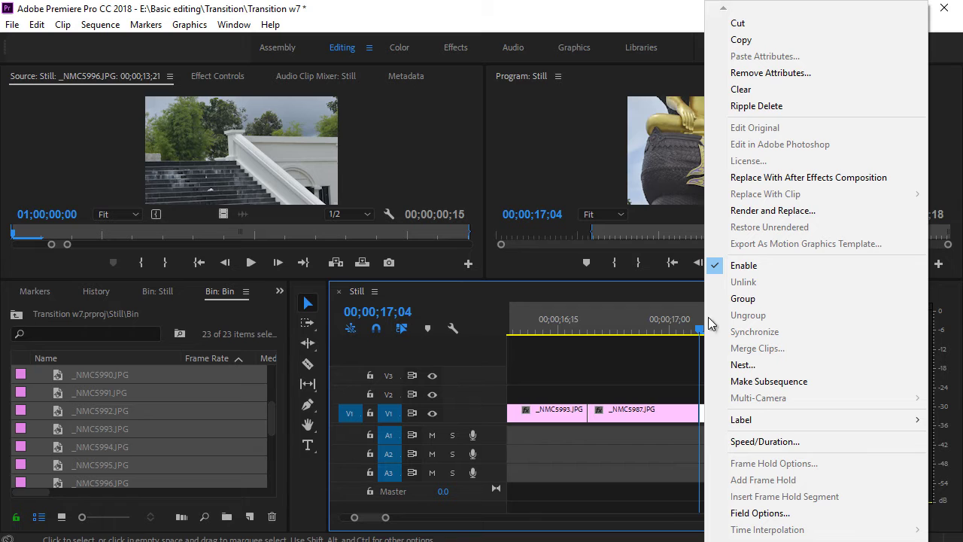
{"action": "left_click", "coordinate": [791, 109]}
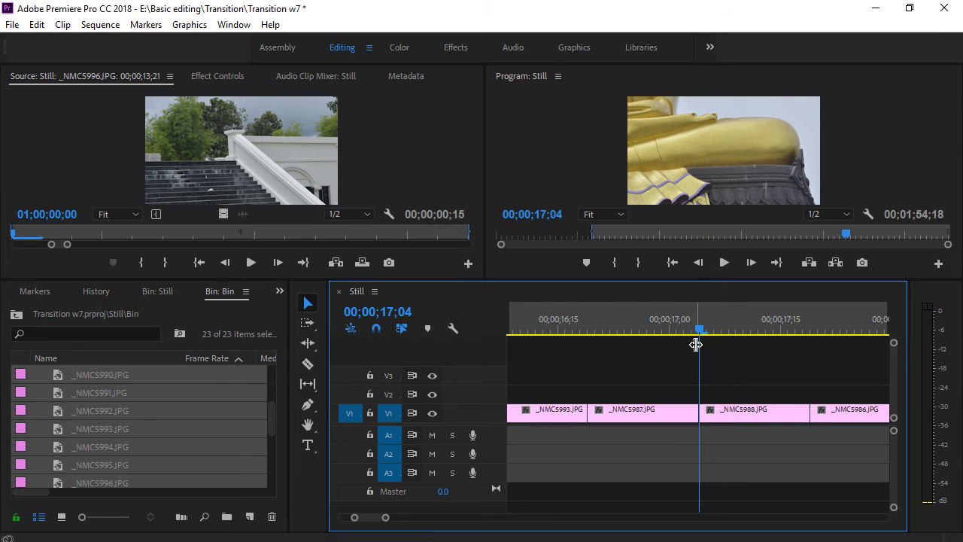
{"action": "mouse_move", "coordinate": [700, 339]}
{"action": "left_mouse_down"}
{"action": "mouse_move", "coordinate": [578, 338]}
{"action": "mouse_move", "coordinate": [741, 348]}
{"action": "left_mouse_up"}
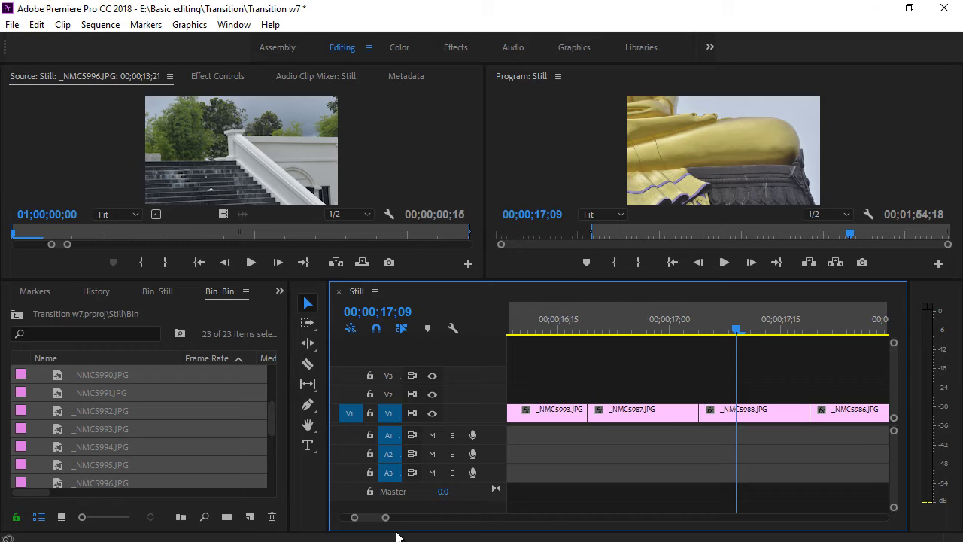
{"action": "left_click_drag", "start_coordinate": [385, 519], "coordinate": [451, 518]}
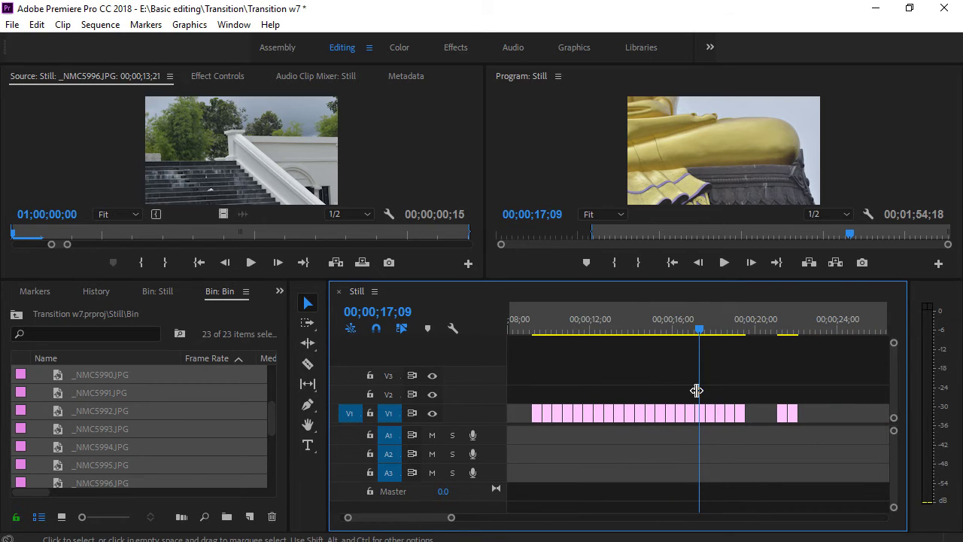
Step: Move the two end stills left into the main run, nudged 15 frames earlier near 00;00;18;15
{"action": "mouse_move", "coordinate": [702, 337]}
{"action": "left_mouse_down"}
{"action": "mouse_move", "coordinate": [747, 336]}
{"action": "mouse_move", "coordinate": [665, 340]}
{"action": "mouse_move", "coordinate": [793, 348]}
{"action": "left_mouse_up"}
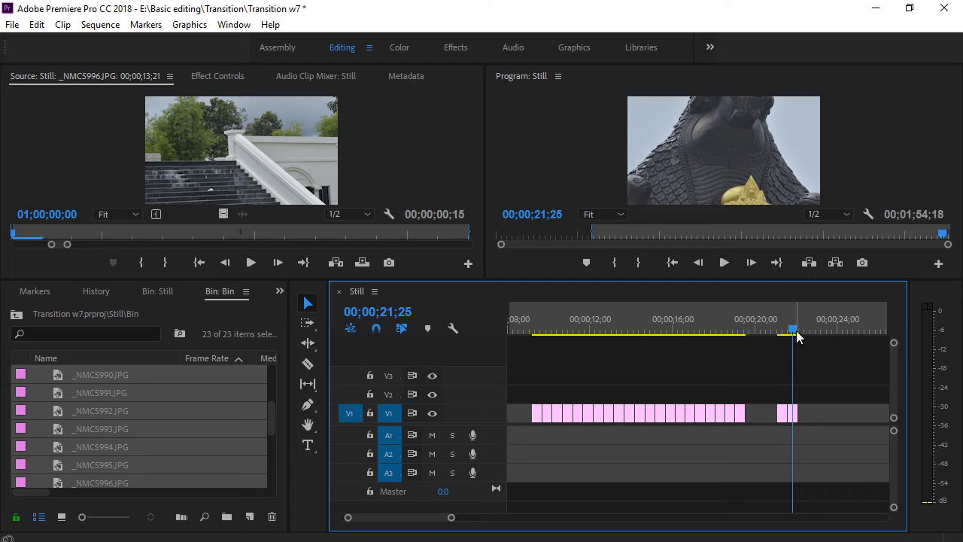
{"action": "mouse_move", "coordinate": [770, 342]}
{"action": "left_mouse_down"}
{"action": "mouse_move", "coordinate": [772, 334]}
{"action": "mouse_move", "coordinate": [687, 341]}
{"action": "mouse_move", "coordinate": [706, 342]}
{"action": "left_mouse_up"}
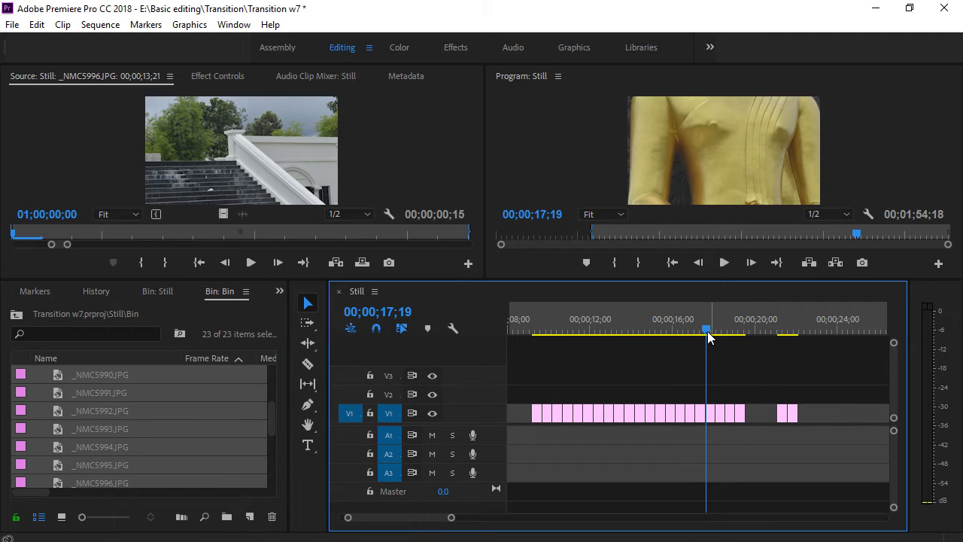
{"action": "mouse_move", "coordinate": [709, 337]}
{"action": "left_mouse_down"}
{"action": "mouse_move", "coordinate": [692, 331]}
{"action": "mouse_move", "coordinate": [711, 346]}
{"action": "left_mouse_up"}
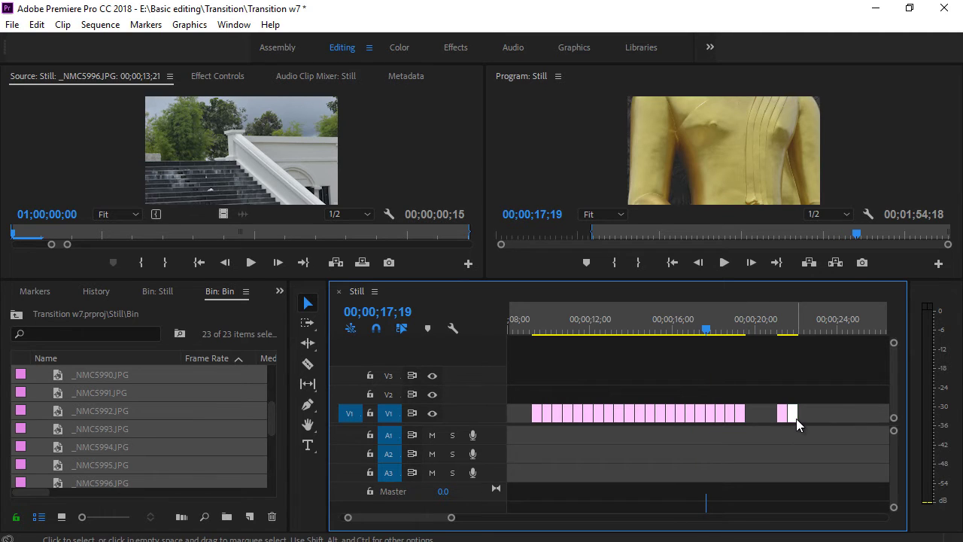
{"action": "left_click", "coordinate": [780, 415], "text": "shift"}
{"action": "left_click", "coordinate": [794, 418], "text": "shift"}
{"action": "left_click_drag", "start_coordinate": [793, 418], "coordinate": [728, 412]}
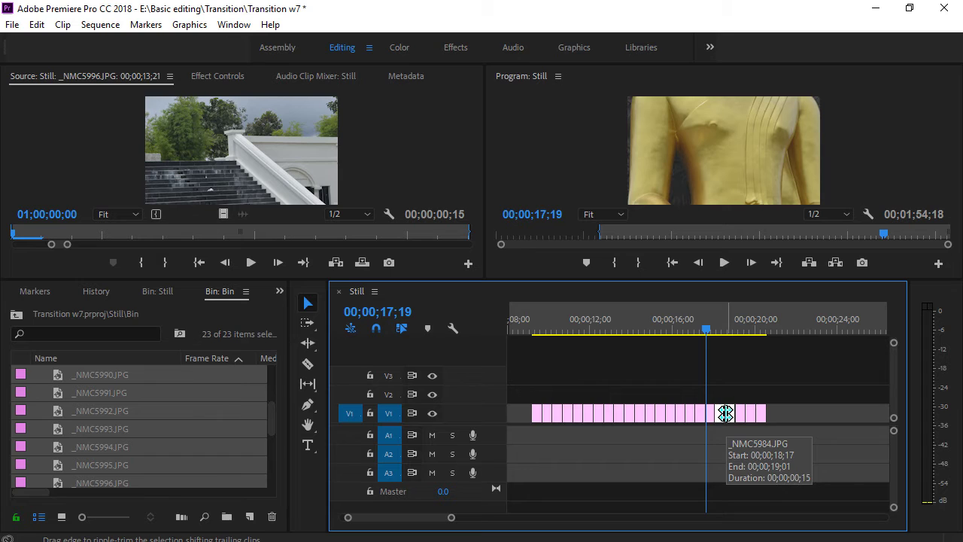
{"action": "left_click", "coordinate": [726, 415]}
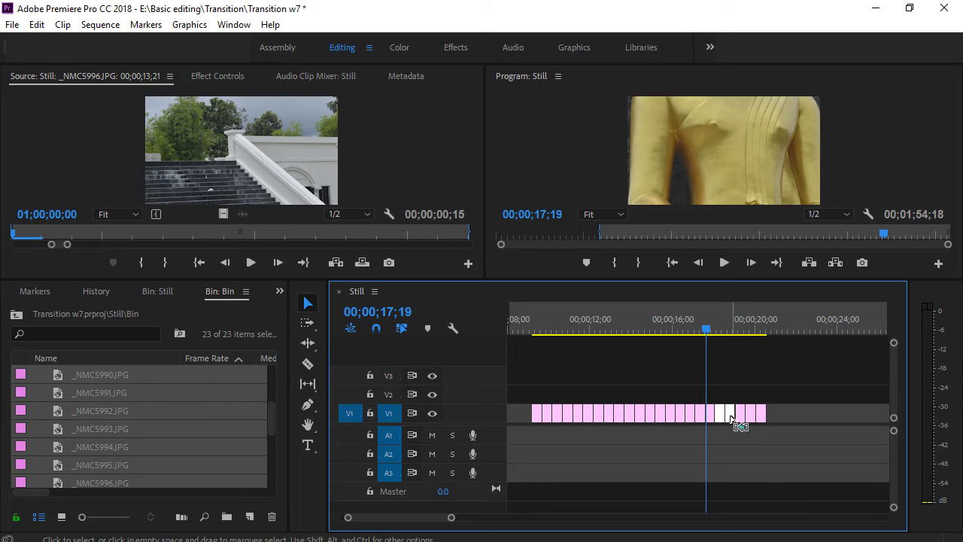
{"action": "left_click_drag", "start_coordinate": [732, 418], "coordinate": [720, 412]}
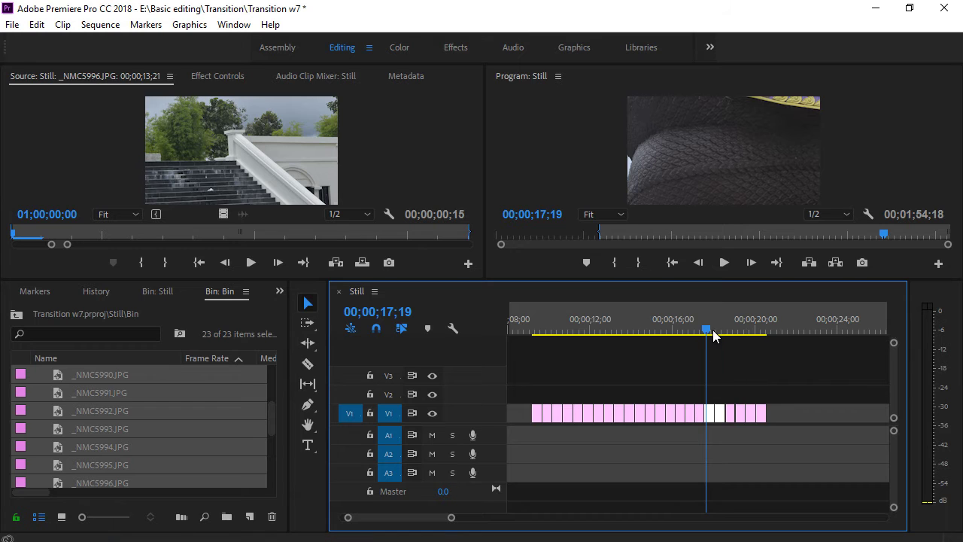
{"action": "left_click_drag", "start_coordinate": [713, 336], "coordinate": [737, 343]}
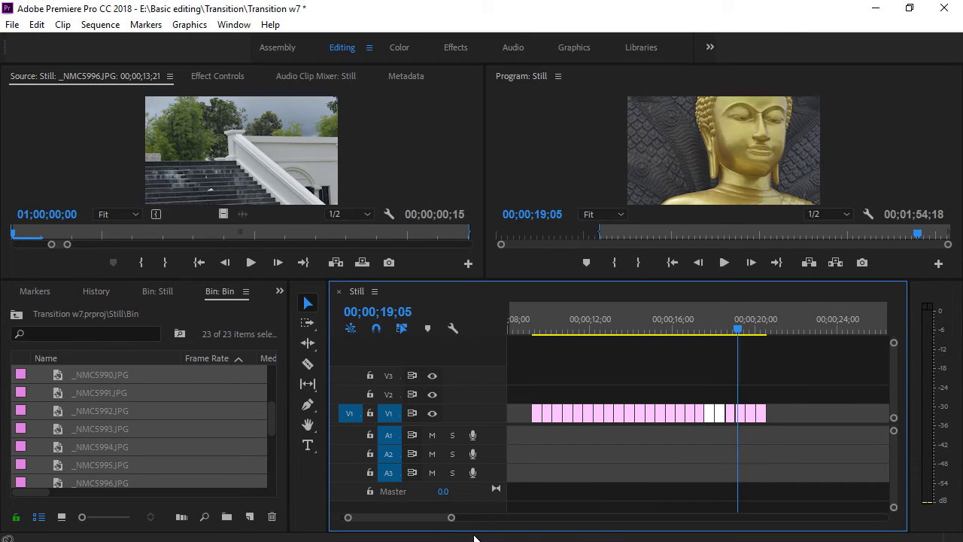
{"action": "left_click_drag", "start_coordinate": [451, 517], "coordinate": [387, 518]}
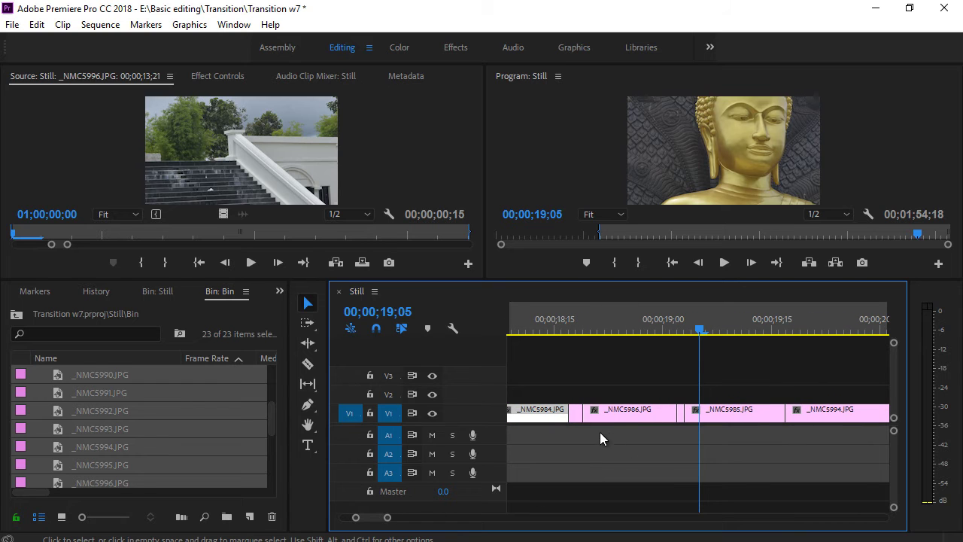
Step: Ripple-delete the gaps after _NMC5984 and _NMC5986 so the stills run continuously
{"action": "right_click", "coordinate": [577, 422]}
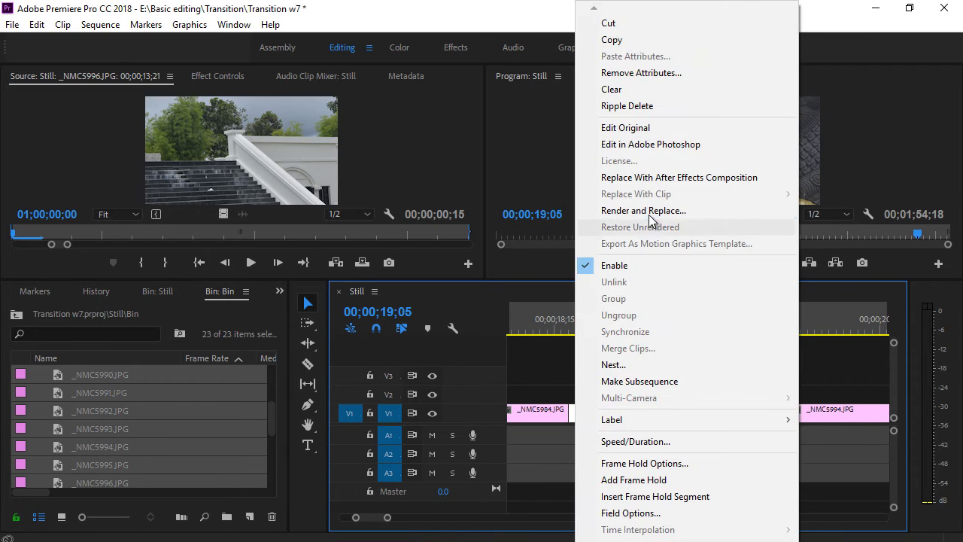
{"action": "left_click", "coordinate": [623, 106]}
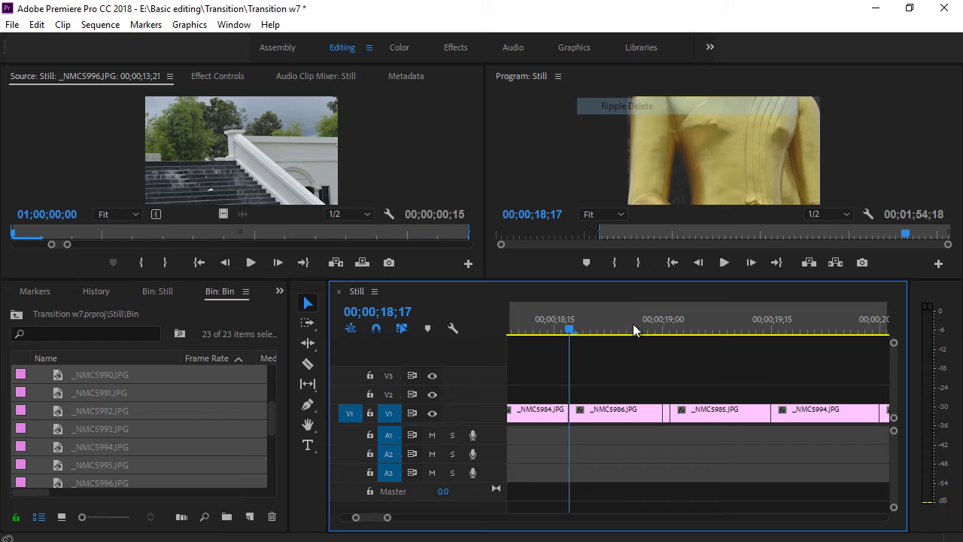
{"action": "right_click", "coordinate": [666, 414]}
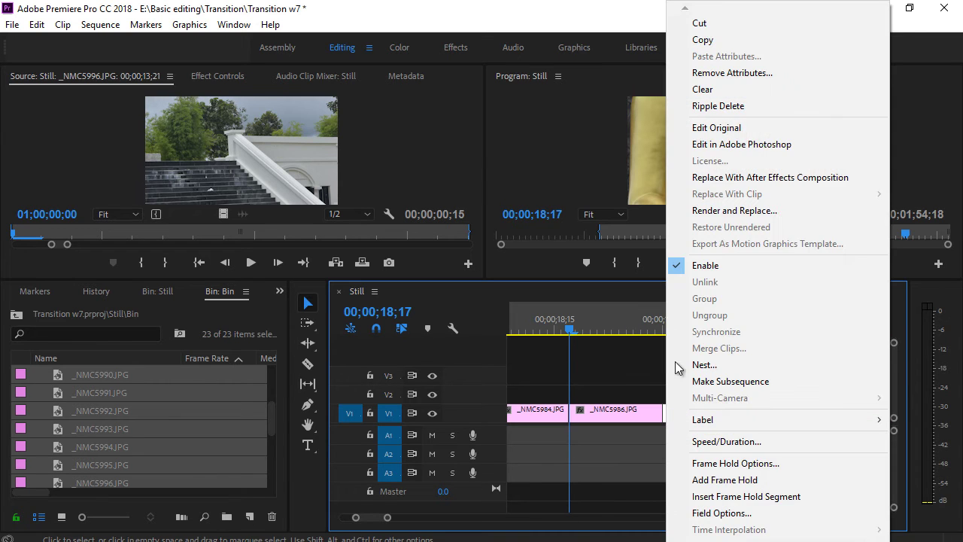
{"action": "left_click", "coordinate": [731, 108]}
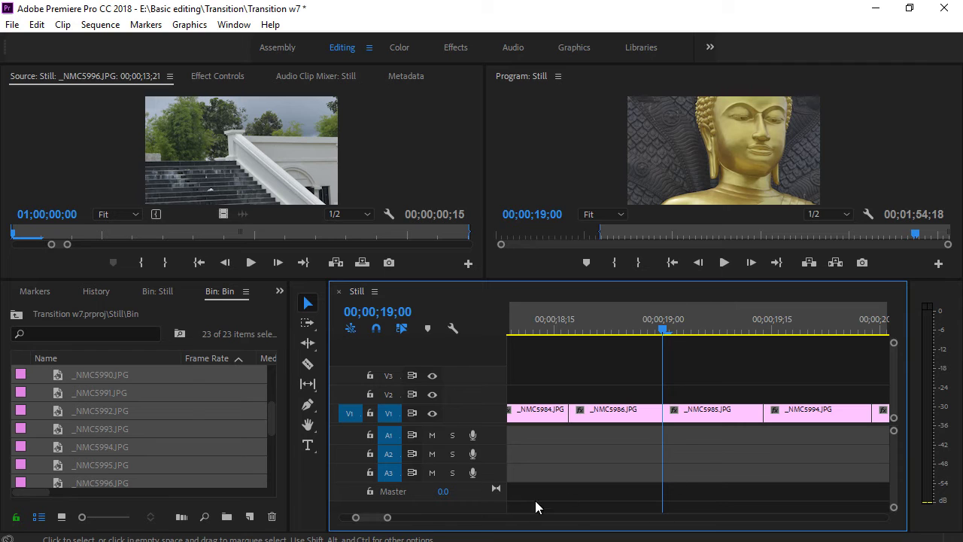
{"action": "left_click_drag", "start_coordinate": [357, 517], "coordinate": [331, 524]}
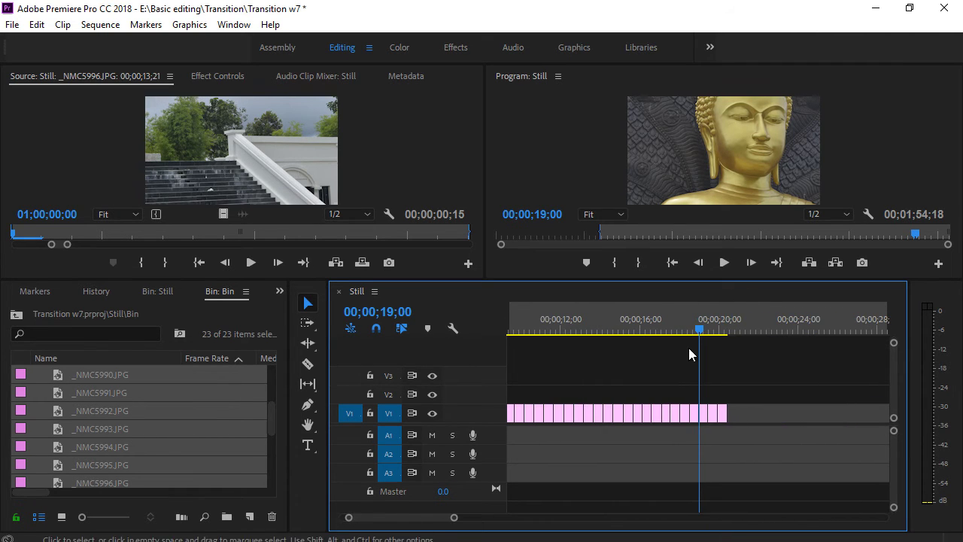
Step: Play back the Still sequence from the earlier stills, then return to the seated Buddha still
{"action": "left_click_drag", "start_coordinate": [707, 331], "coordinate": [559, 338]}
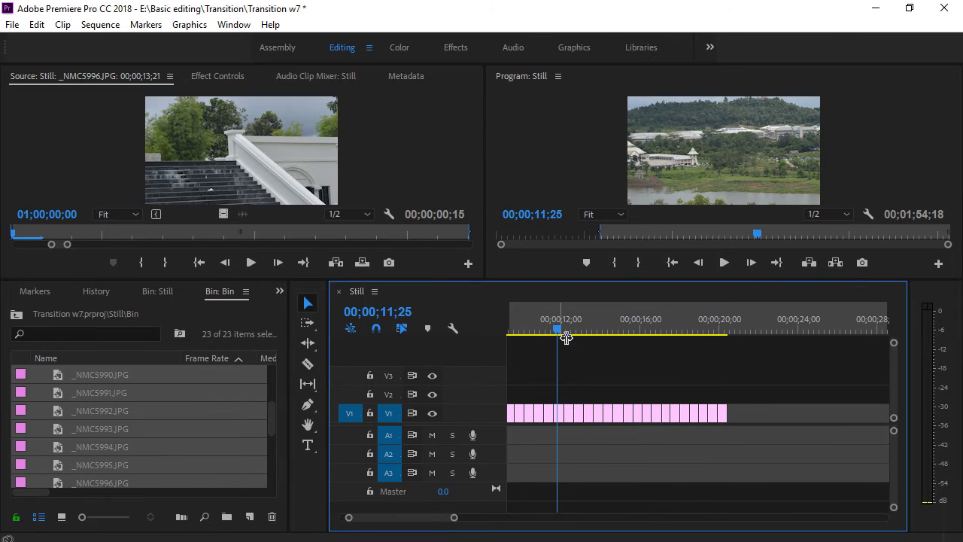
{"action": "key", "text": "space"}
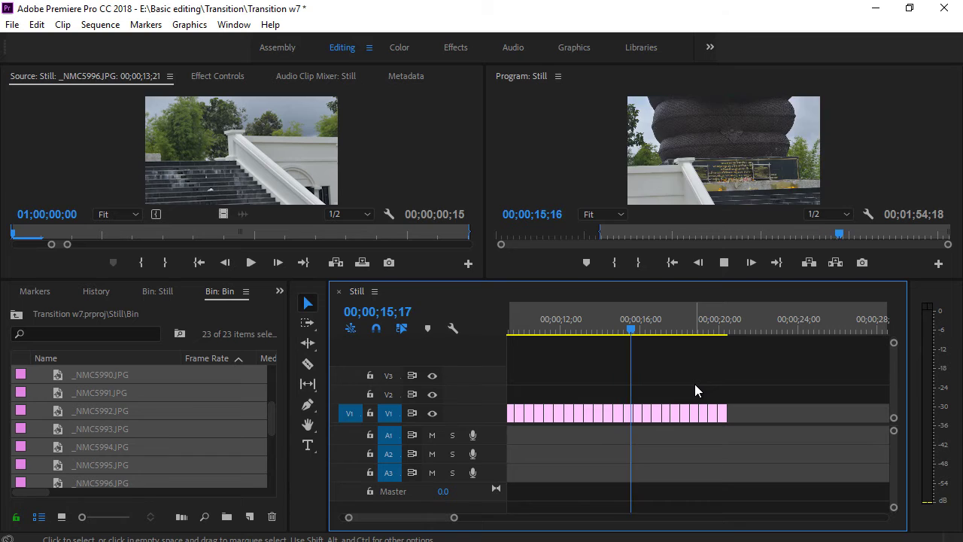
{"action": "key", "text": "space"}
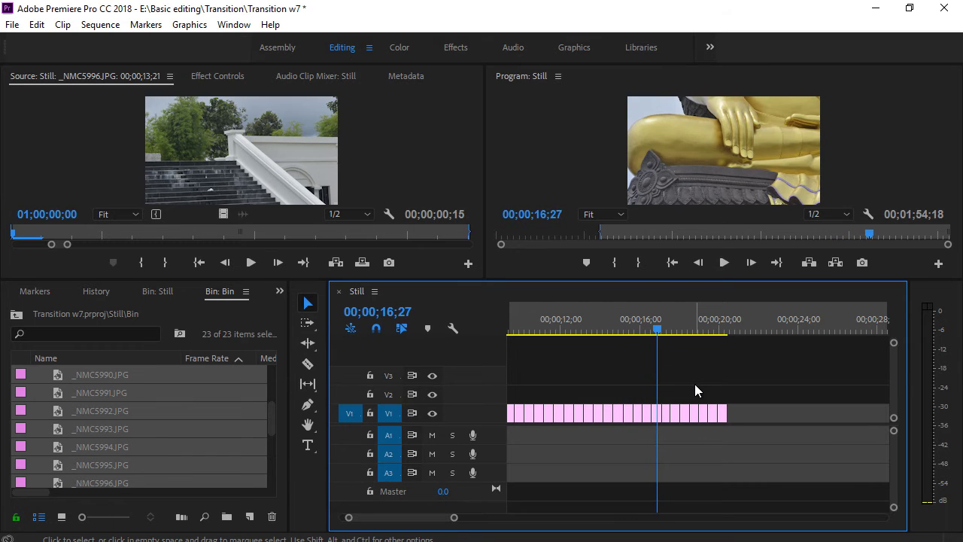
{"action": "key", "text": "space"}
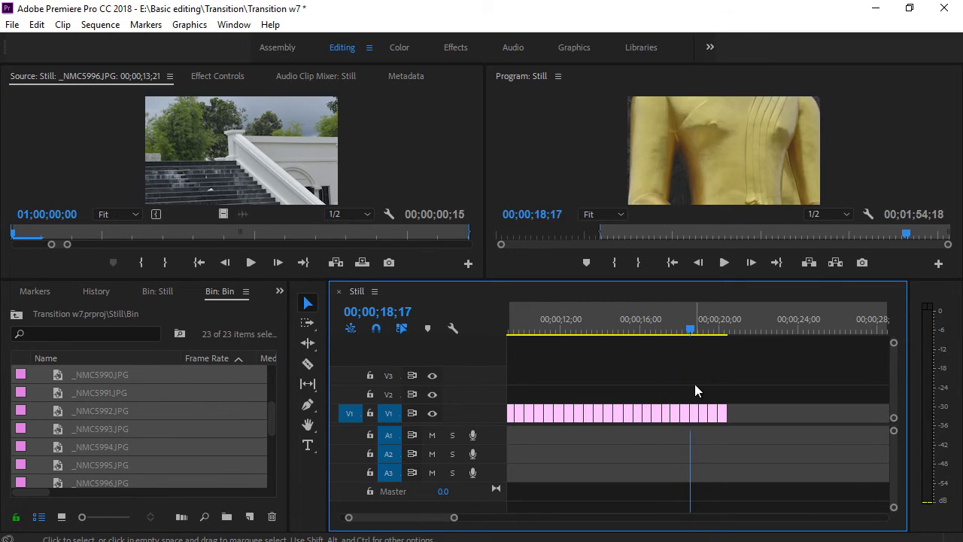
{"action": "key", "text": "space"}
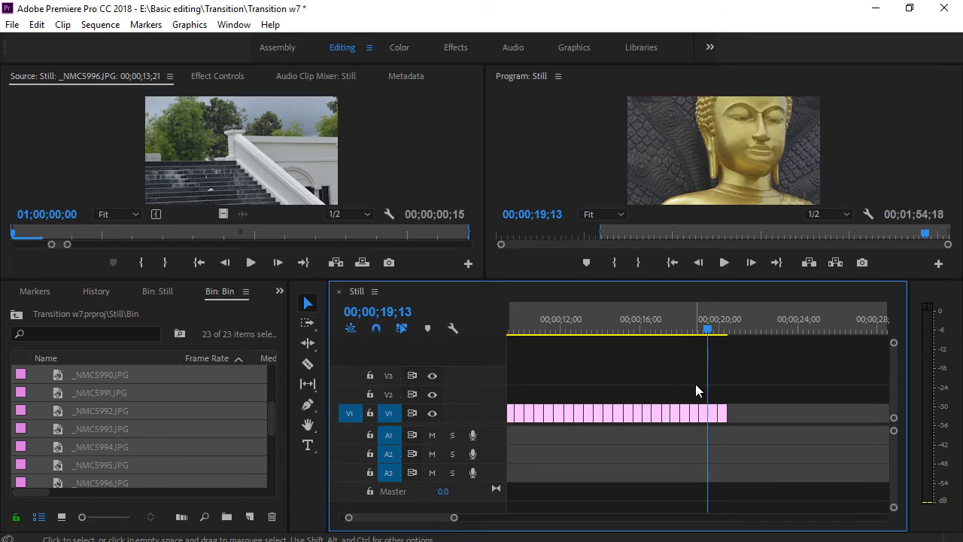
{"action": "mouse_move", "coordinate": [707, 331]}
{"action": "left_mouse_down"}
{"action": "mouse_move", "coordinate": [575, 341]}
{"action": "mouse_move", "coordinate": [647, 343]}
{"action": "left_mouse_up"}
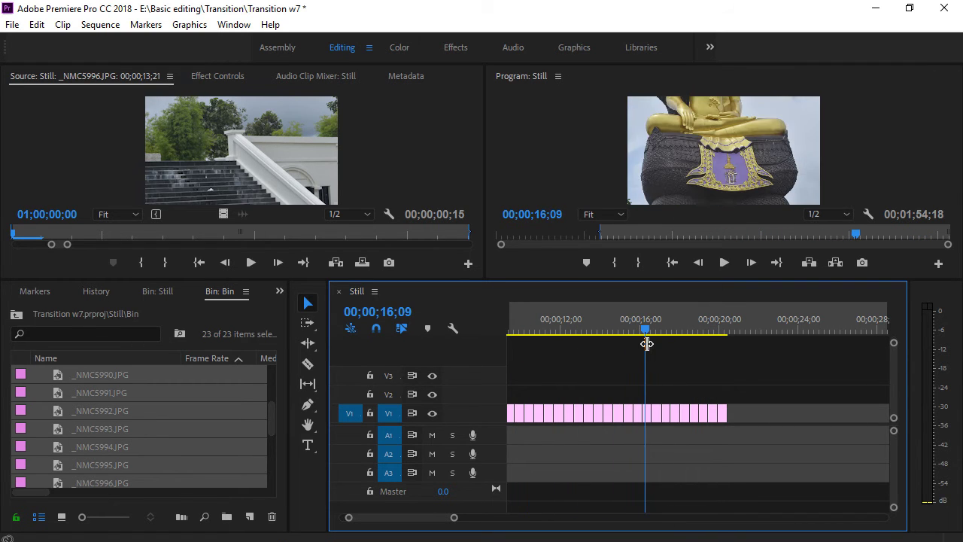
Step: Change the seated Buddha still's duration to 00;00;01;19 in Speed/Duration
{"action": "right_click", "coordinate": [645, 415]}
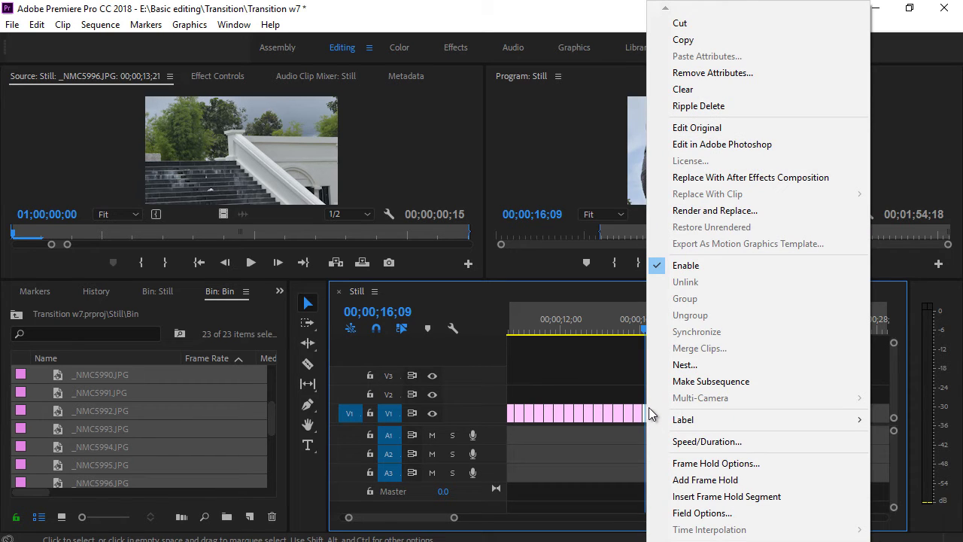
{"action": "left_click", "coordinate": [722, 442]}
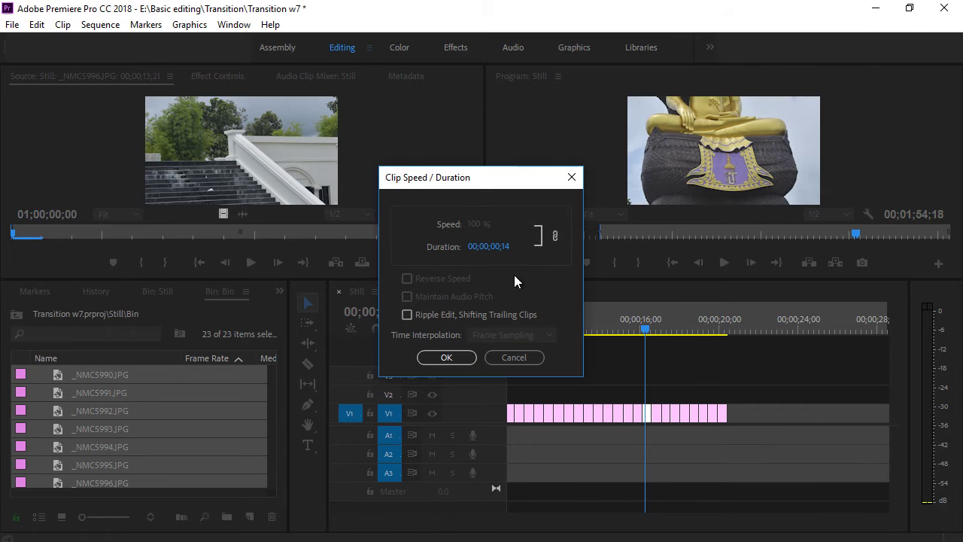
{"action": "mouse_move", "coordinate": [506, 252]}
{"action": "left_mouse_down"}
{"action": "mouse_move", "coordinate": [533, 252]}
{"action": "mouse_move", "coordinate": [525, 254]}
{"action": "left_mouse_up"}
{"action": "left_click", "coordinate": [426, 357]}
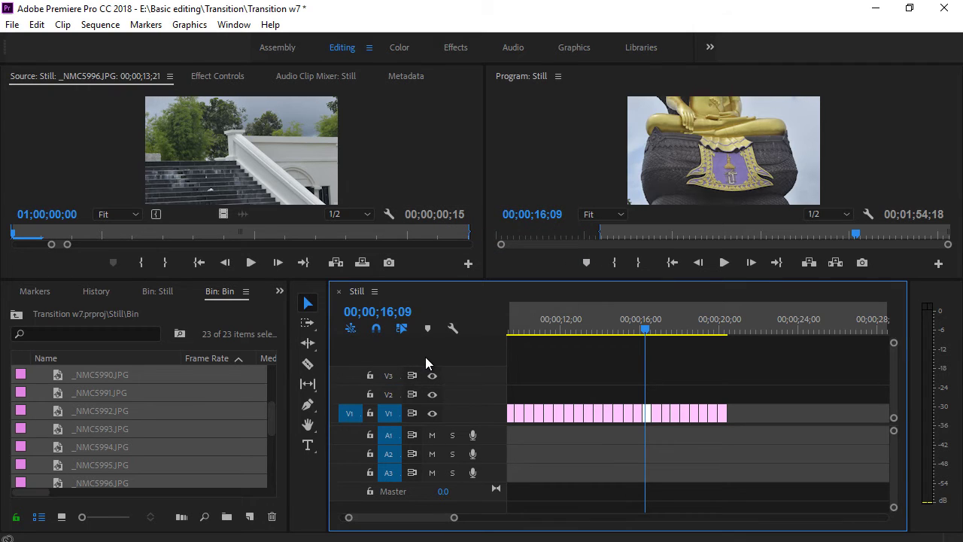
Step: Set the still to one second with Ripple Edit, Shifting Trailing Clips enabled
{"action": "right_click", "coordinate": [648, 421]}
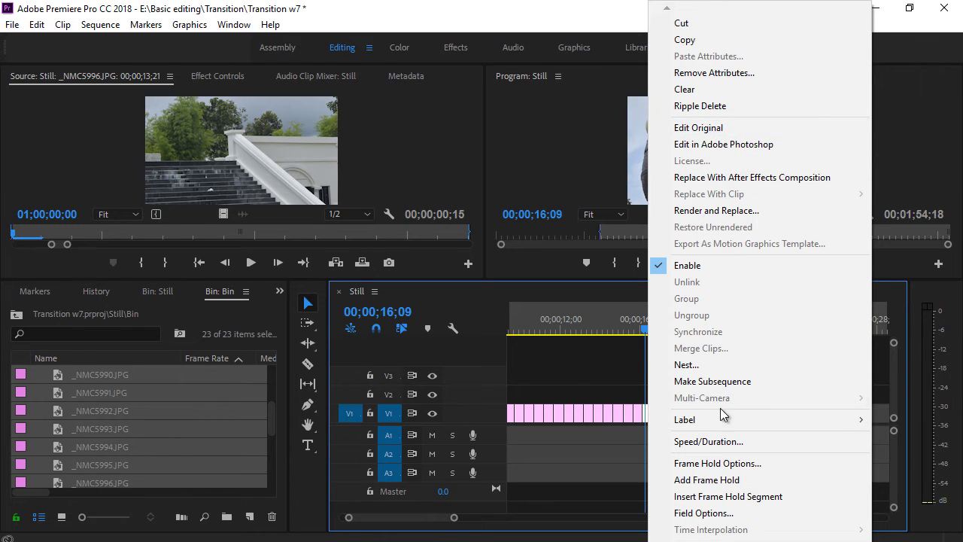
{"action": "left_click", "coordinate": [717, 446]}
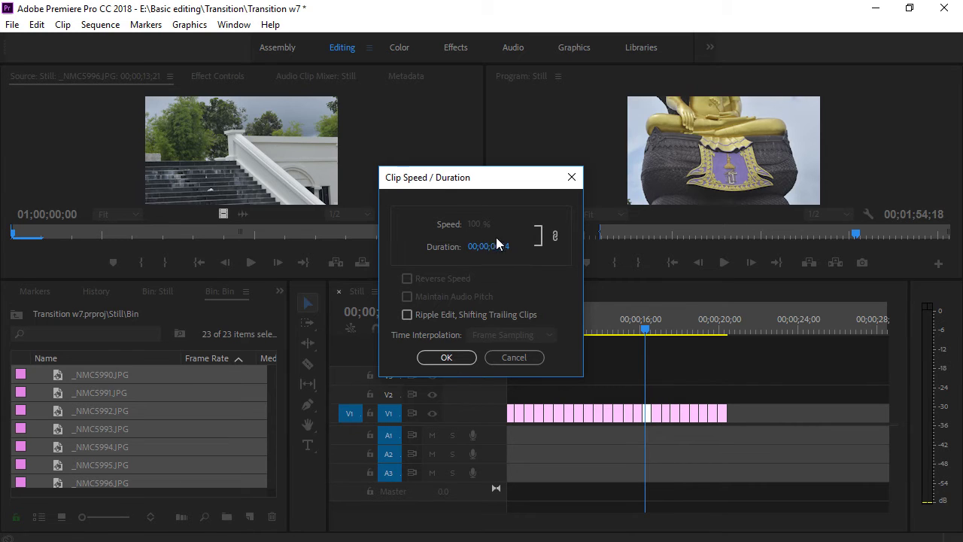
{"action": "left_click", "coordinate": [407, 314]}
{"action": "left_click_drag", "start_coordinate": [493, 248], "coordinate": [518, 249]}
{"action": "left_click_drag", "start_coordinate": [521, 252], "coordinate": [522, 252]}
{"action": "left_click", "coordinate": [448, 358]}
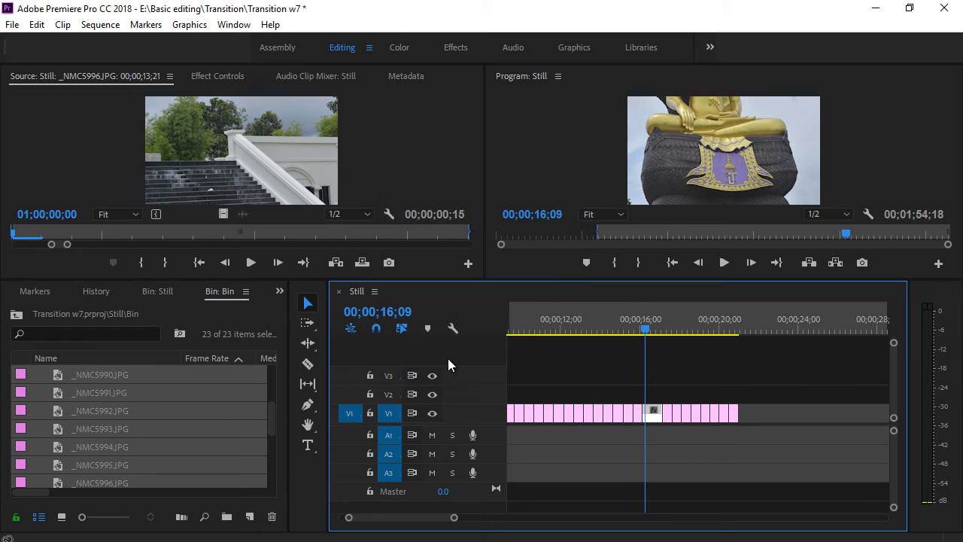
Step: Confirm the Speed/Duration settings of the still after the lengthened one
{"action": "right_click", "coordinate": [659, 420]}
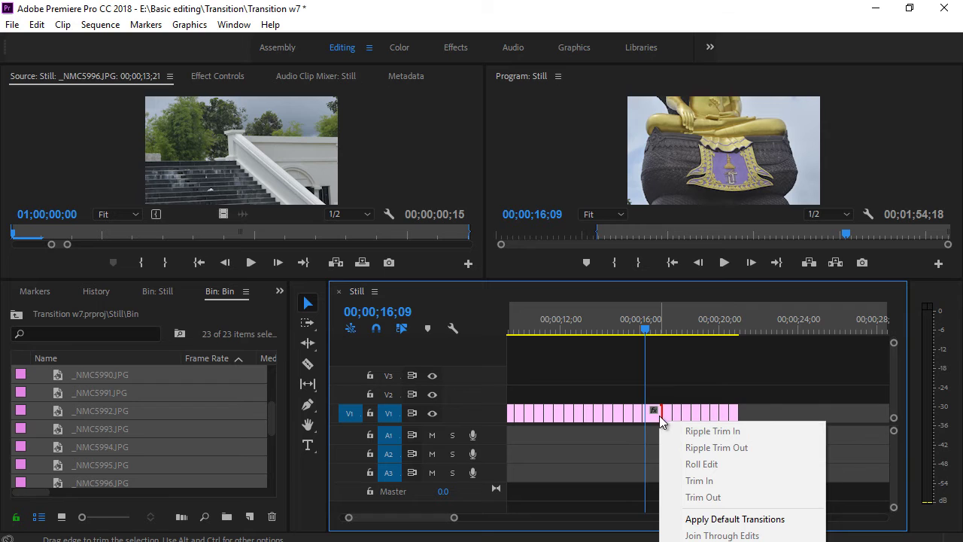
{"action": "left_click", "coordinate": [648, 412]}
{"action": "right_click", "coordinate": [649, 412]}
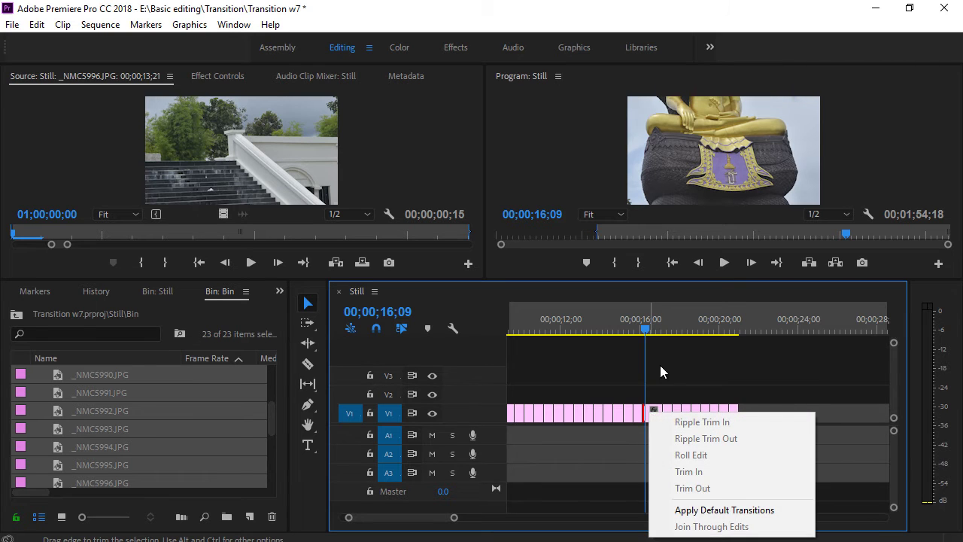
{"action": "left_click_drag", "start_coordinate": [650, 336], "coordinate": [628, 331]}
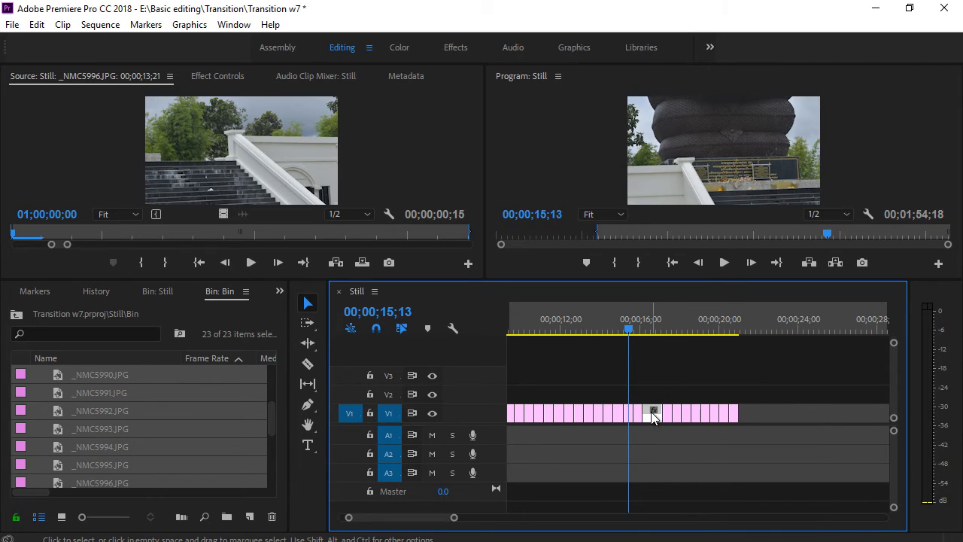
{"action": "right_click", "coordinate": [653, 415]}
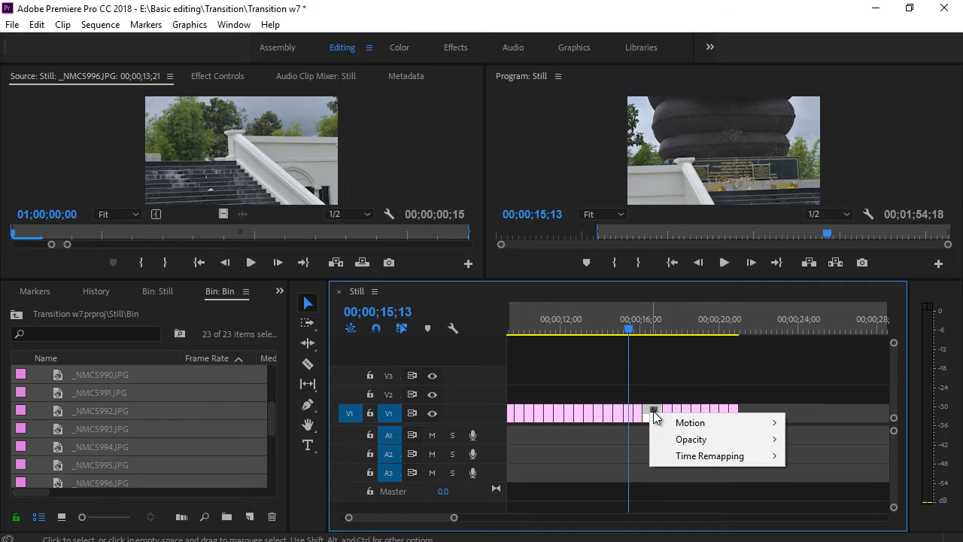
{"action": "left_click", "coordinate": [635, 335]}
{"action": "left_click_drag", "start_coordinate": [636, 332], "coordinate": [656, 331]}
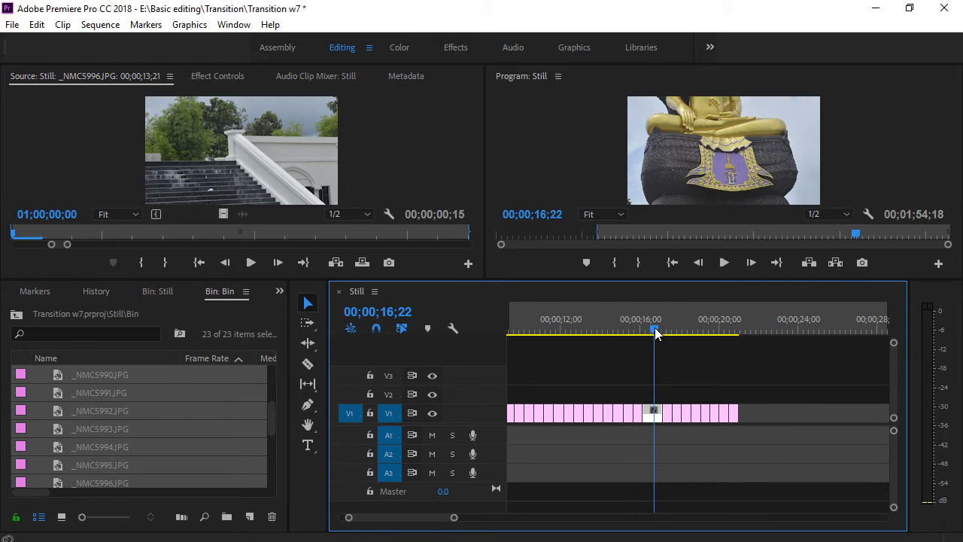
{"action": "right_click", "coordinate": [667, 416]}
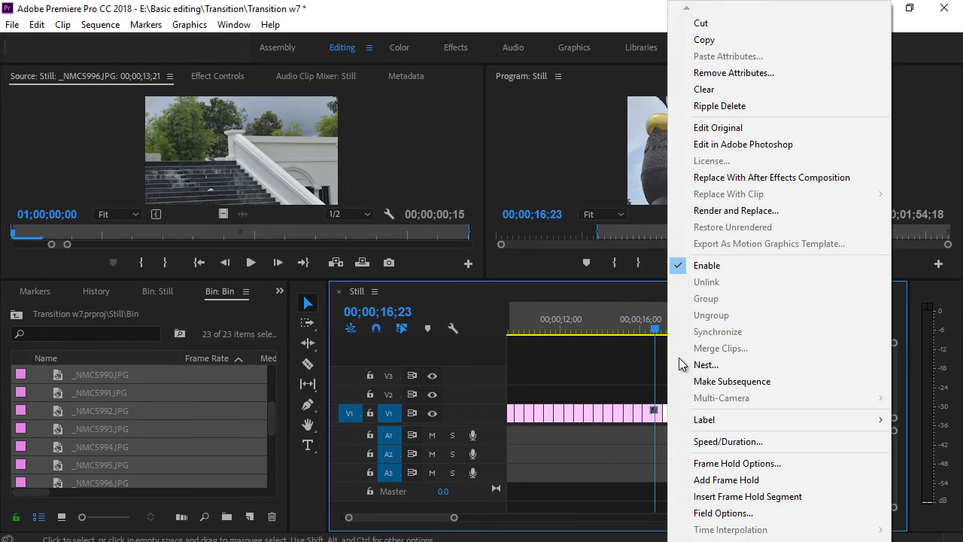
{"action": "left_click", "coordinate": [725, 441]}
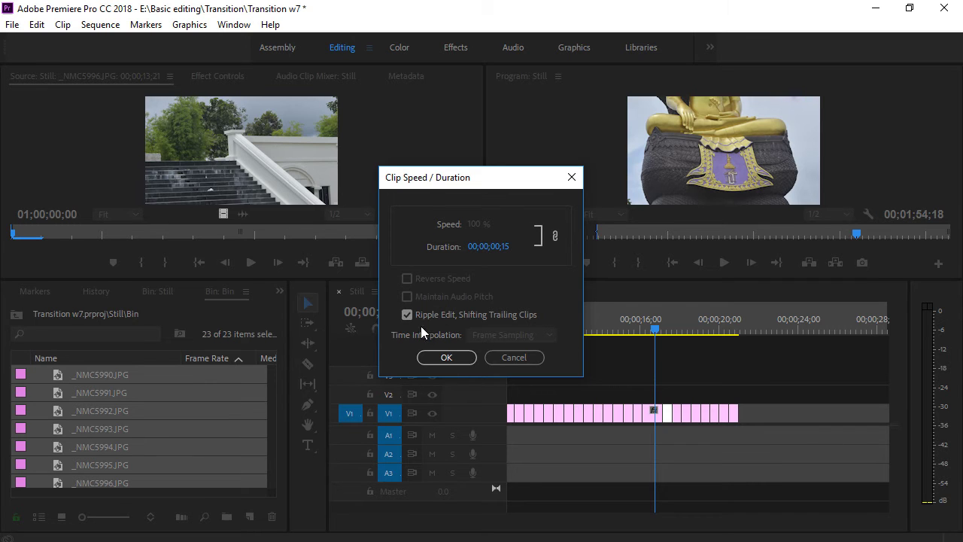
{"action": "left_click", "coordinate": [440, 357]}
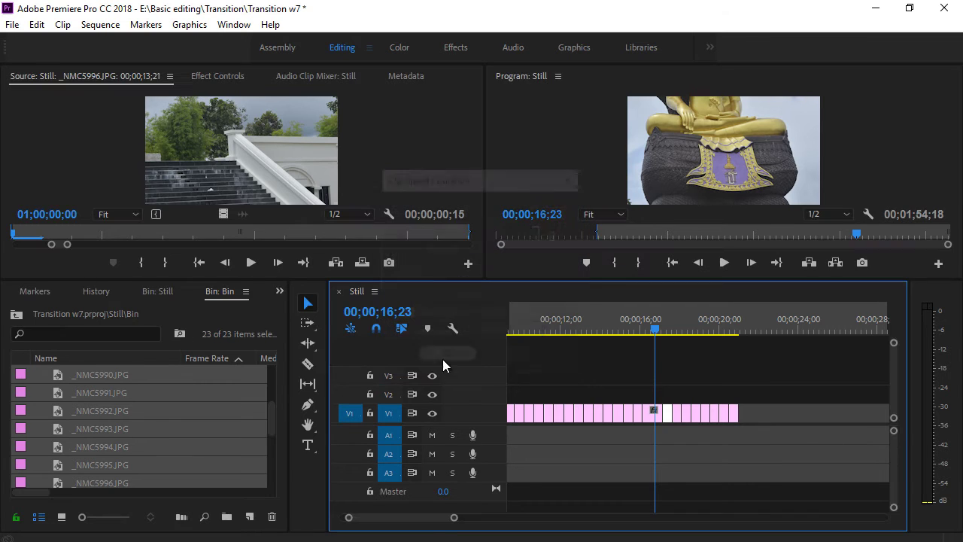
Step: Lengthen the still near 00;00;18;25 to 00;00;01;05, rippling later clips
{"action": "left_click", "coordinate": [661, 331]}
{"action": "left_click_drag", "start_coordinate": [661, 331], "coordinate": [706, 333]}
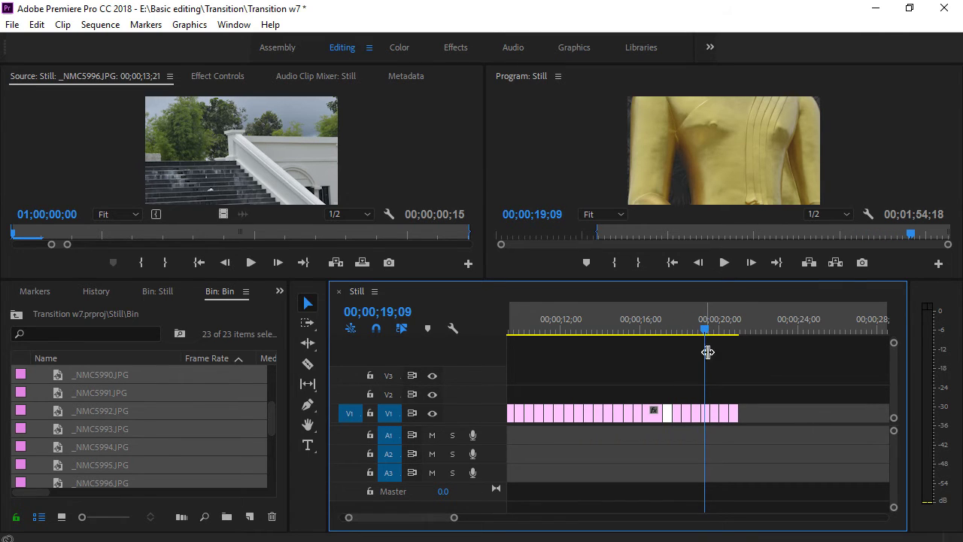
{"action": "left_click", "coordinate": [707, 420]}
{"action": "right_click", "coordinate": [706, 412]}
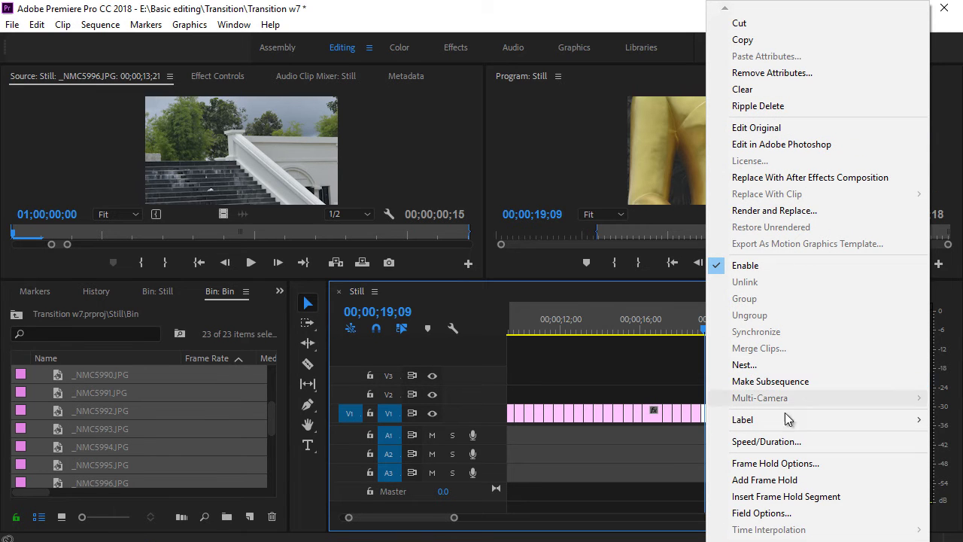
{"action": "left_click", "coordinate": [785, 442]}
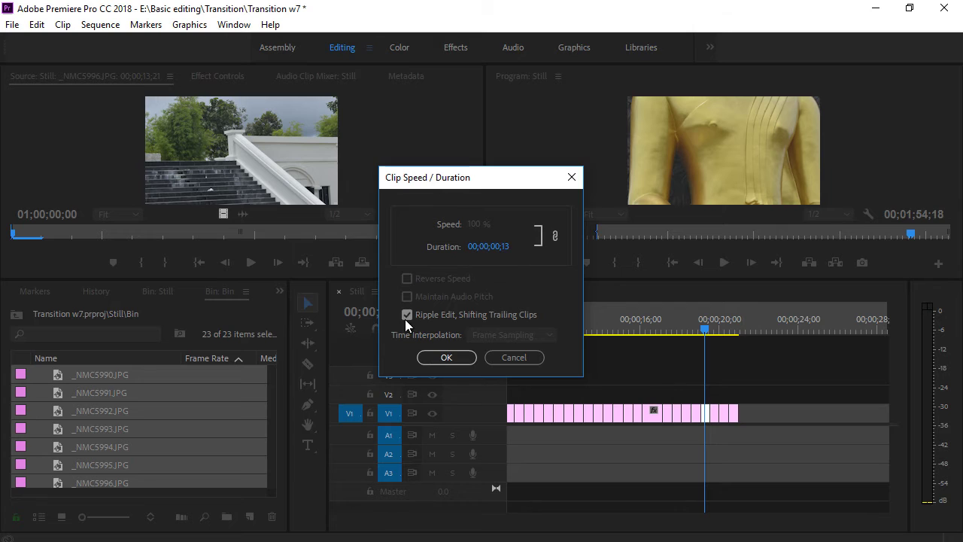
{"action": "left_click_drag", "start_coordinate": [519, 250], "coordinate": [522, 251]}
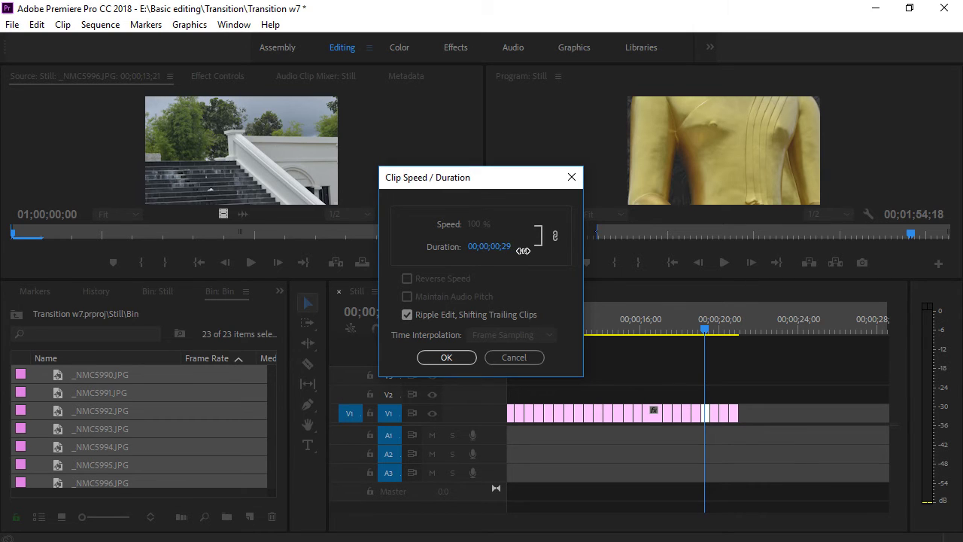
{"action": "left_click", "coordinate": [451, 358]}
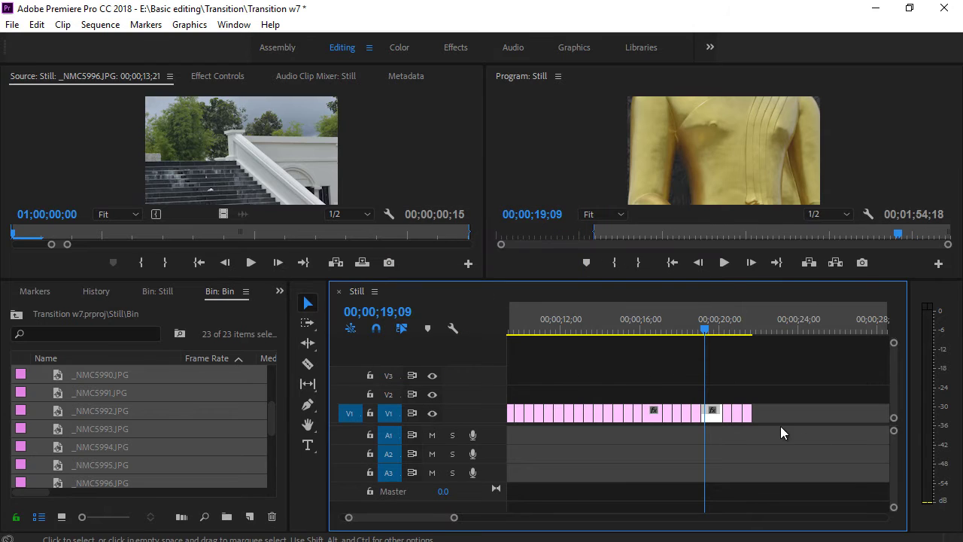
Step: Lengthen the last still in the sequence to 00;00;01;02
{"action": "left_click_drag", "start_coordinate": [705, 331], "coordinate": [740, 335]}
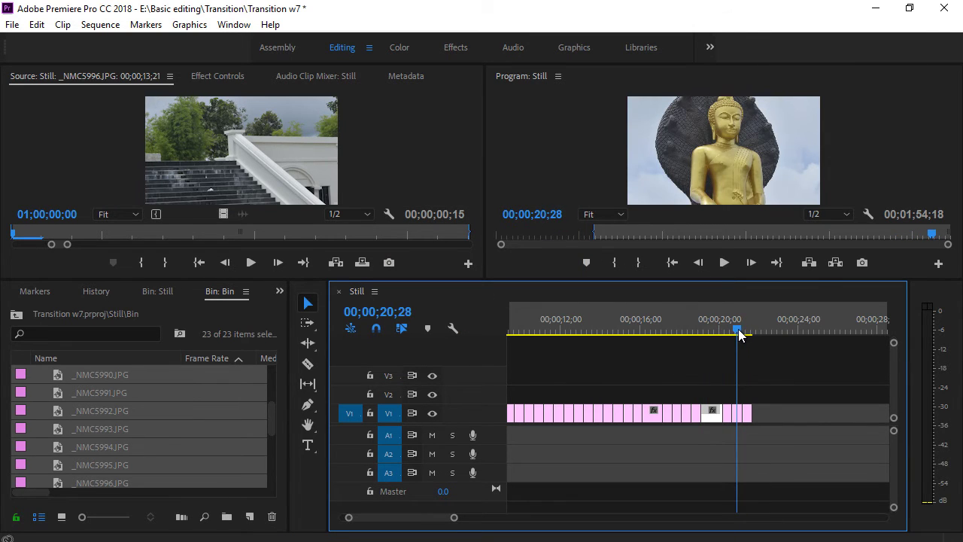
{"action": "right_click", "coordinate": [736, 415]}
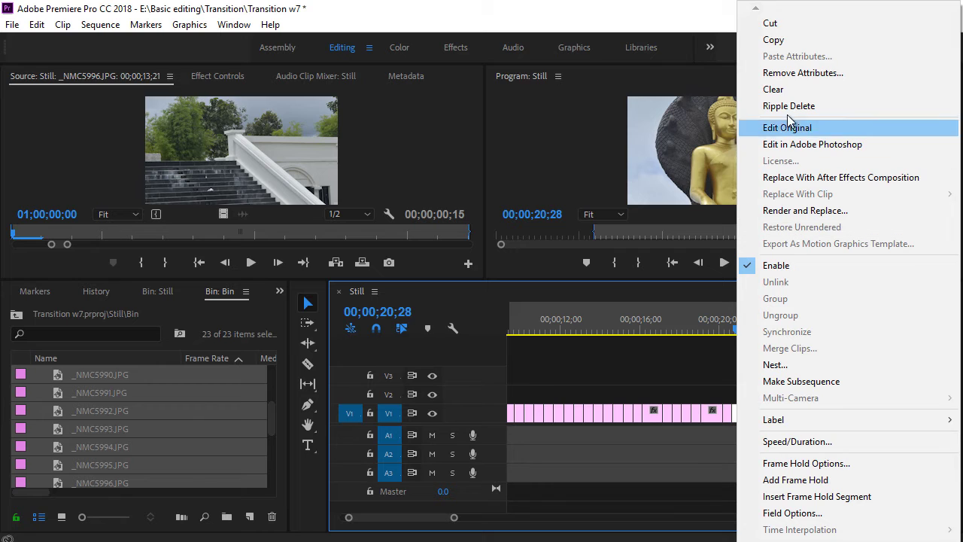
{"action": "left_click", "coordinate": [784, 444]}
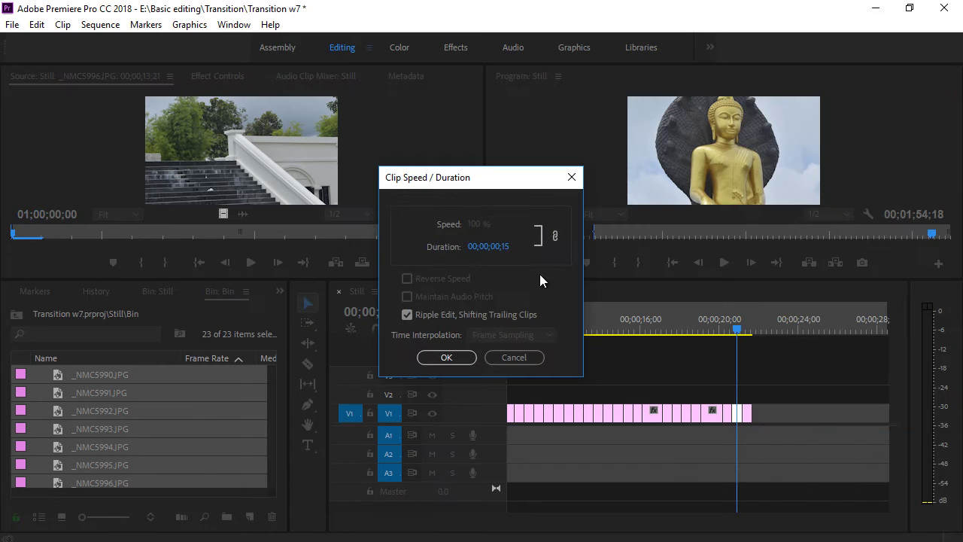
{"action": "left_click_drag", "start_coordinate": [504, 249], "coordinate": [519, 249]}
{"action": "left_click", "coordinate": [447, 357]}
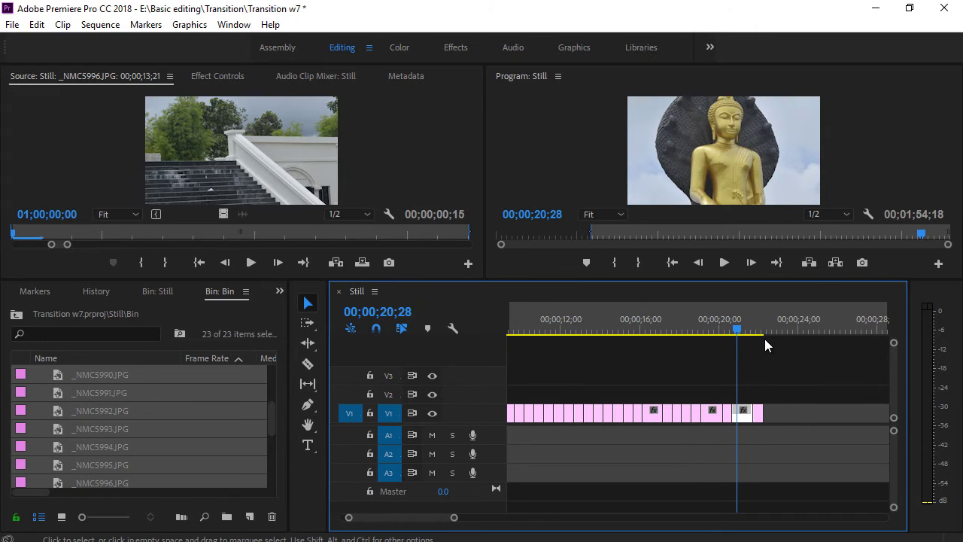
Step: Play the sequence to review, then scroll the timeline to show the V1 stills from about 00;00;09;08
{"action": "left_click_drag", "start_coordinate": [741, 328], "coordinate": [633, 348]}
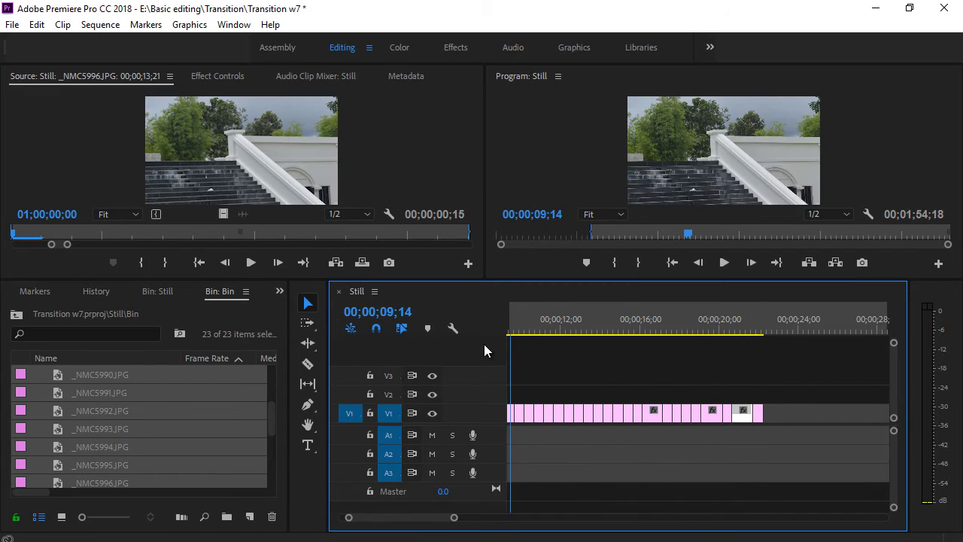
{"action": "key", "text": "space"}
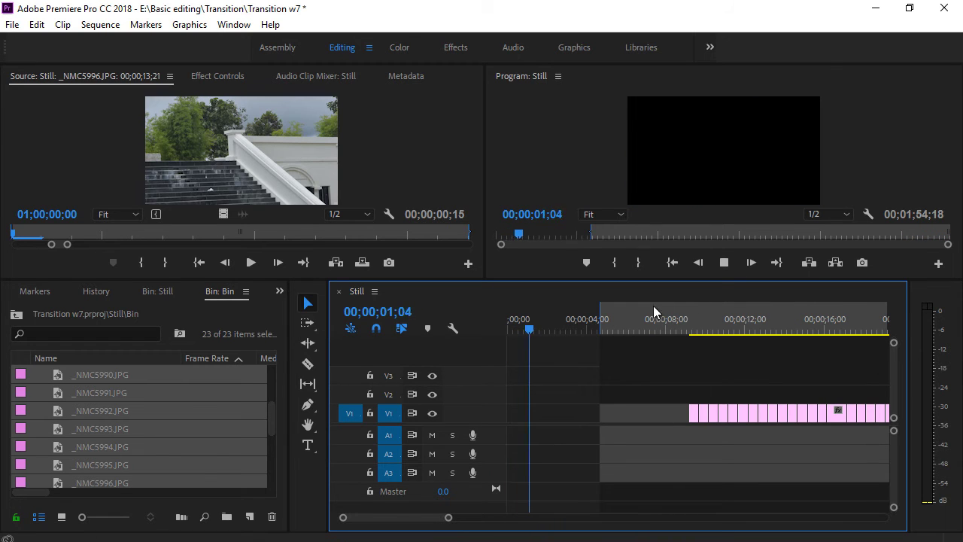
{"action": "left_click", "coordinate": [652, 314]}
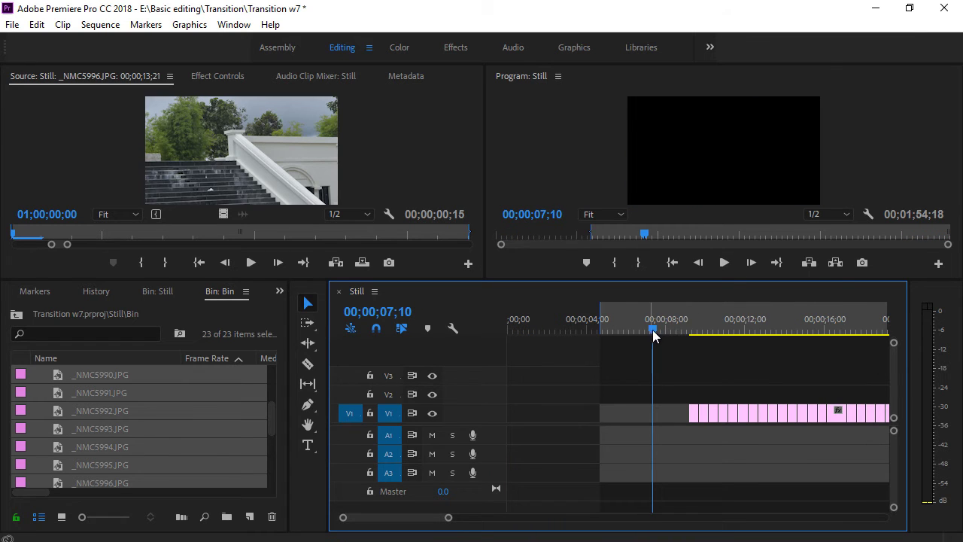
{"action": "left_click_drag", "start_coordinate": [651, 330], "coordinate": [690, 329]}
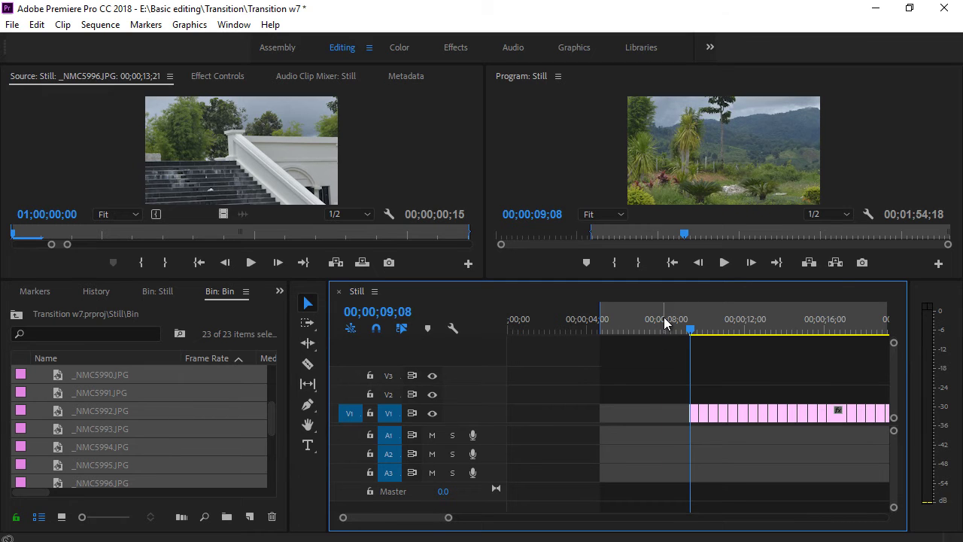
{"action": "scroll", "coordinate": [650, 335], "scroll_direction": "down", "scroll_amount": 1}
{"action": "scroll", "coordinate": [650, 335], "scroll_direction": "down", "scroll_amount": 1}
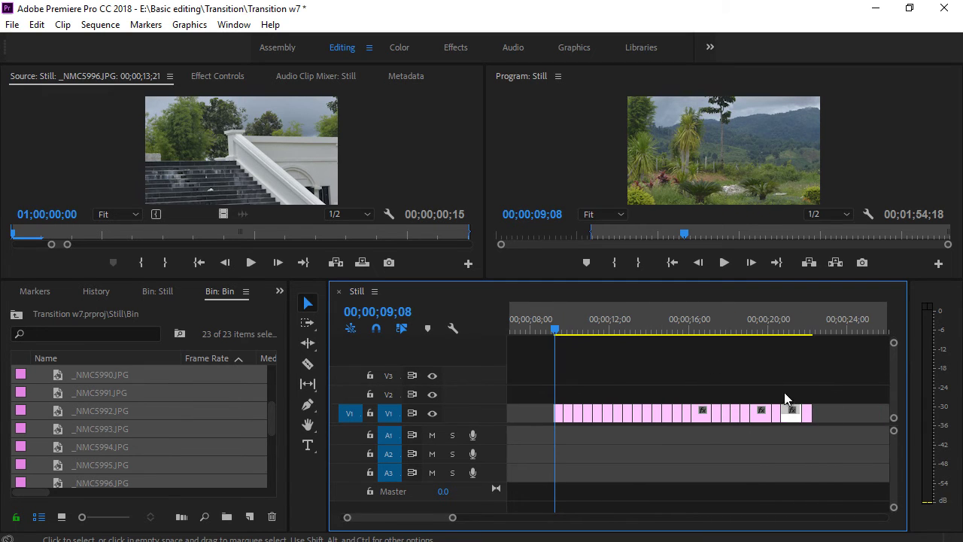
Step: Nest all the V1 photo clips into one sequence named 'still'
{"action": "left_click_drag", "start_coordinate": [844, 418], "coordinate": [533, 393]}
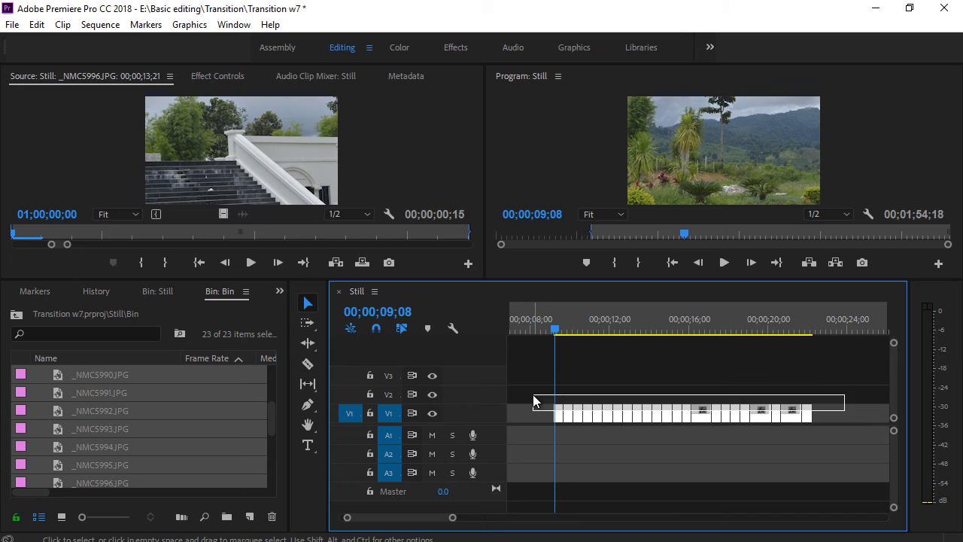
{"action": "right_click", "coordinate": [644, 418]}
{"action": "left_click", "coordinate": [692, 364]}
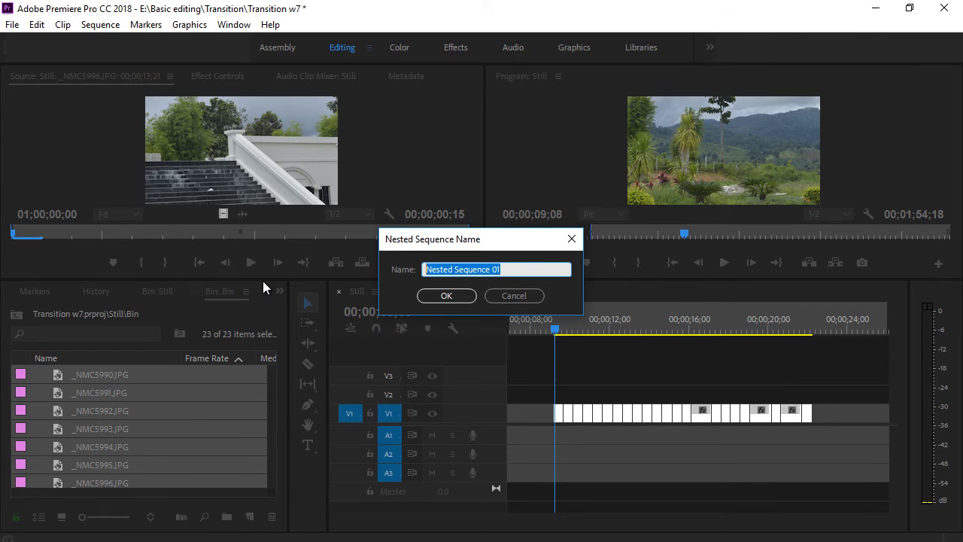
{"action": "type", "text": "still"}
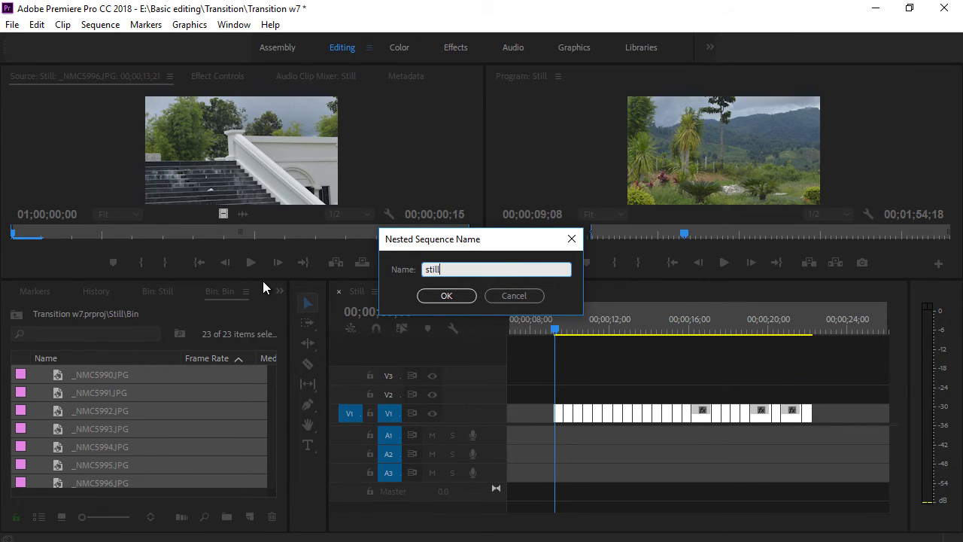
{"action": "left_click", "coordinate": [442, 294]}
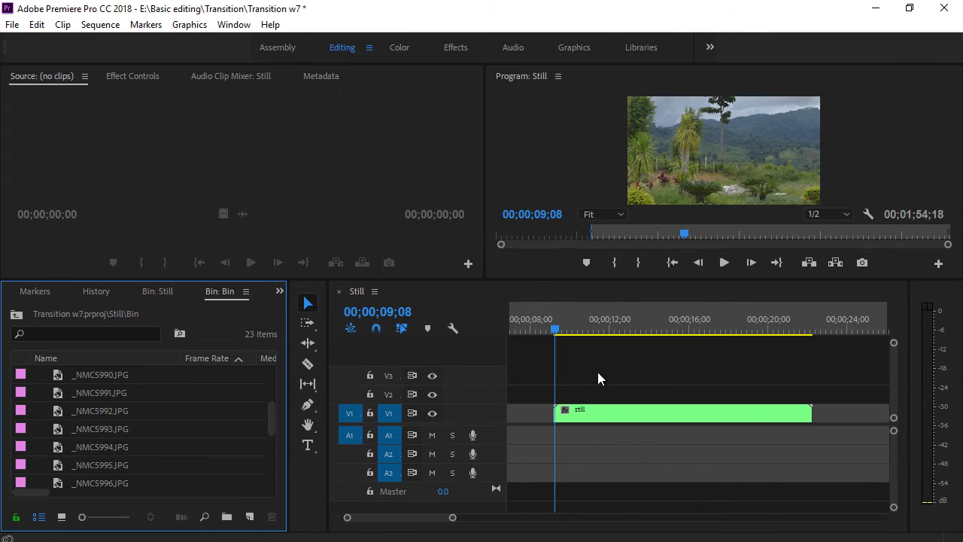
Step: Set the nested still clip's label colour to Yellow
{"action": "left_click", "coordinate": [604, 417]}
{"action": "right_click", "coordinate": [604, 419]}
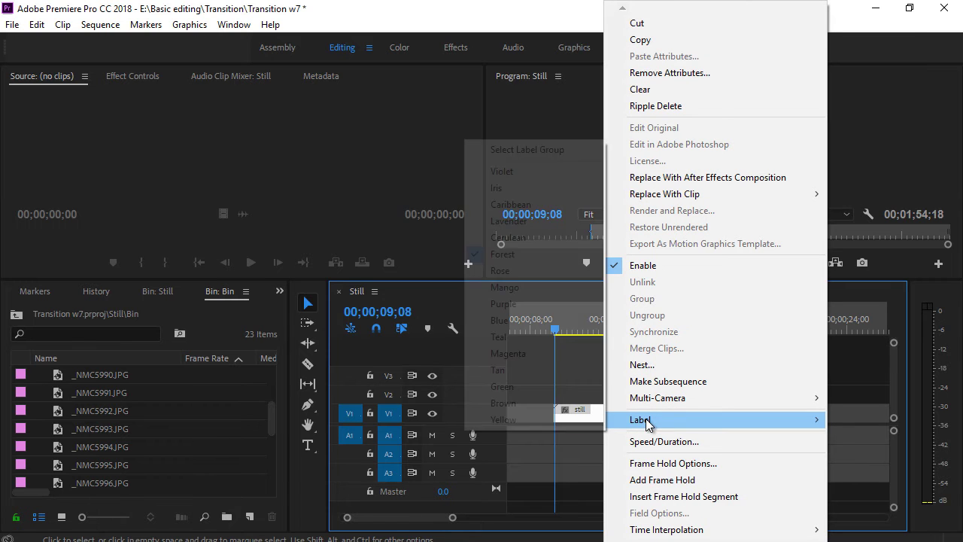
{"action": "mouse_move", "coordinate": [643, 422]}
{"action": "left_click", "coordinate": [577, 422]}
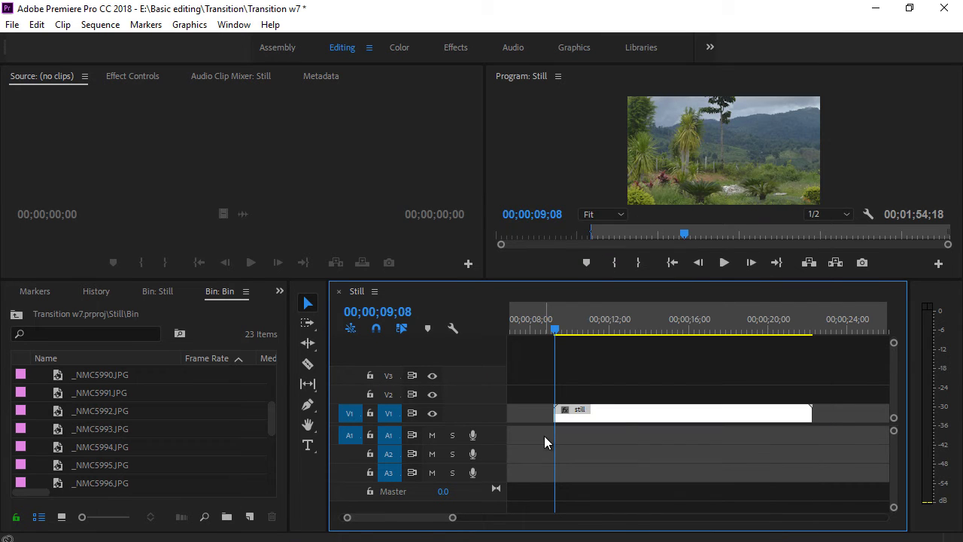
{"action": "right_click", "coordinate": [601, 412]}
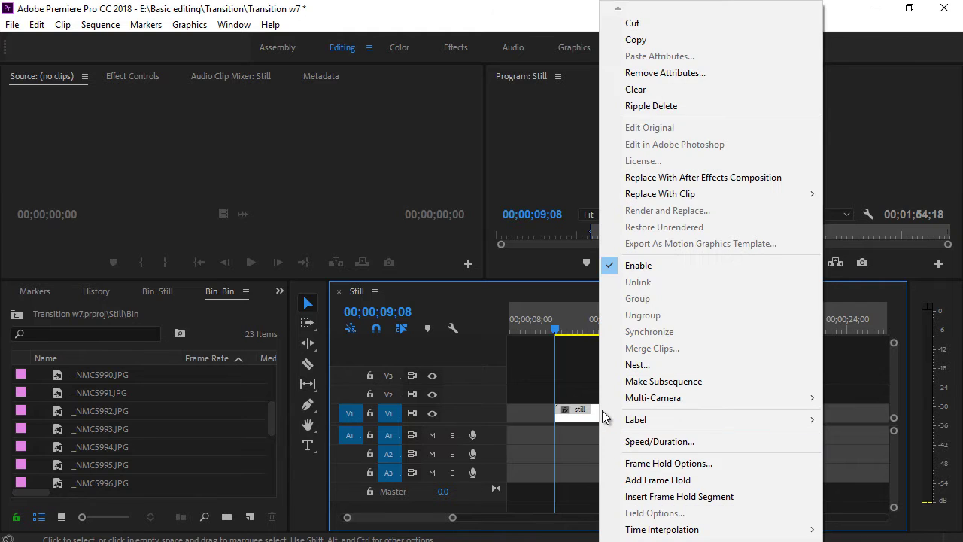
{"action": "left_click", "coordinate": [586, 418]}
Step: Inspect the photos inside the nested still sequence, then return to the Still sequence
{"action": "double_click", "coordinate": [584, 415]}
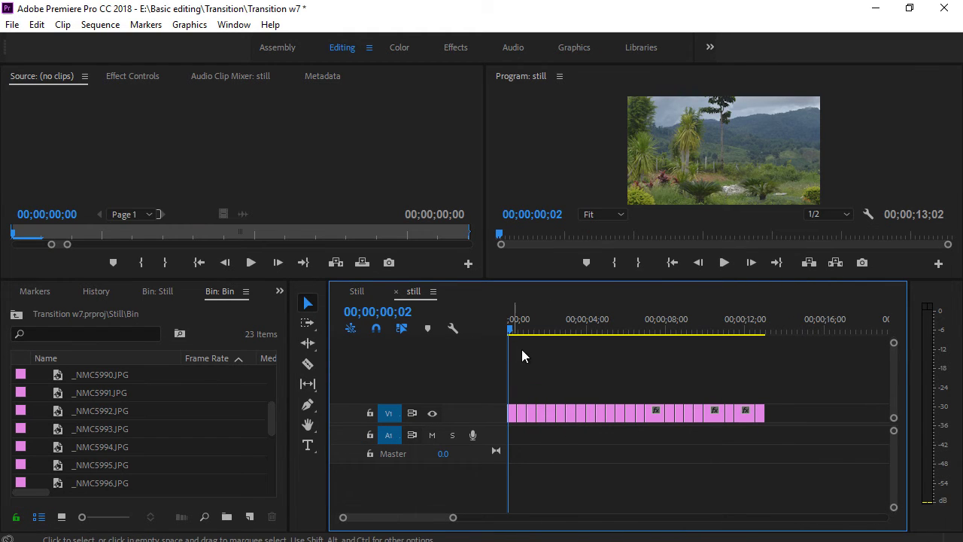
{"action": "mouse_move", "coordinate": [512, 325]}
{"action": "left_mouse_down"}
{"action": "mouse_move", "coordinate": [736, 336]}
{"action": "mouse_move", "coordinate": [496, 335]}
{"action": "left_mouse_up"}
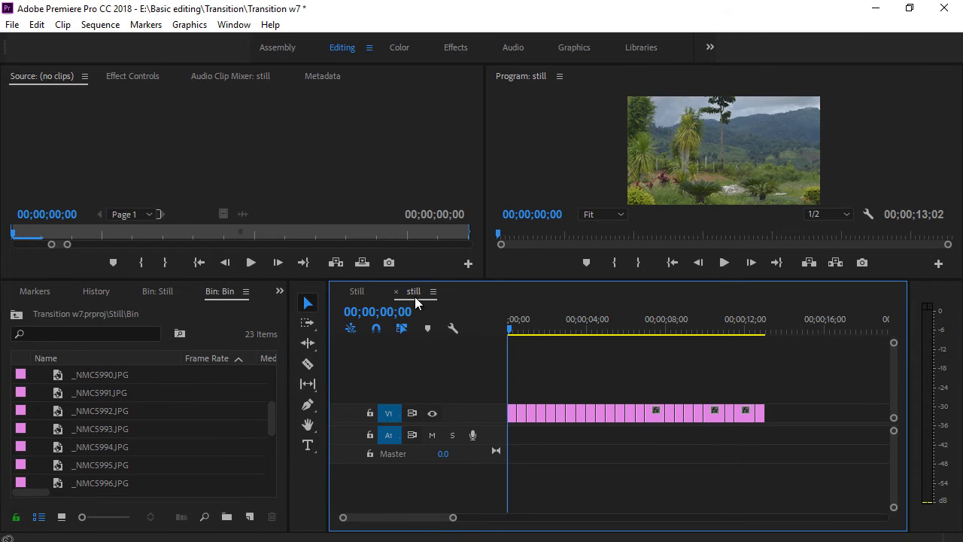
{"action": "left_click", "coordinate": [355, 291]}
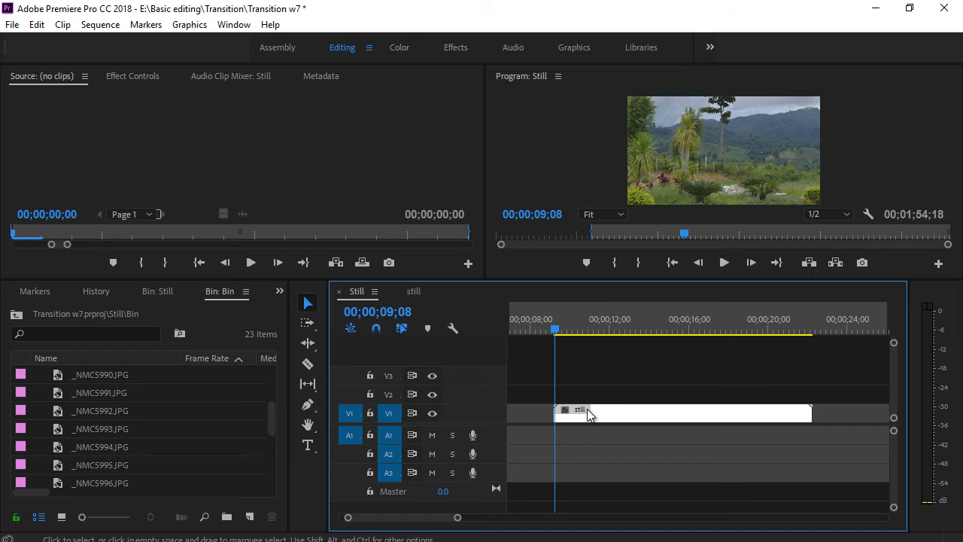
Step: Rename the nested clip to 'Speed still'
{"action": "right_click", "coordinate": [584, 412]}
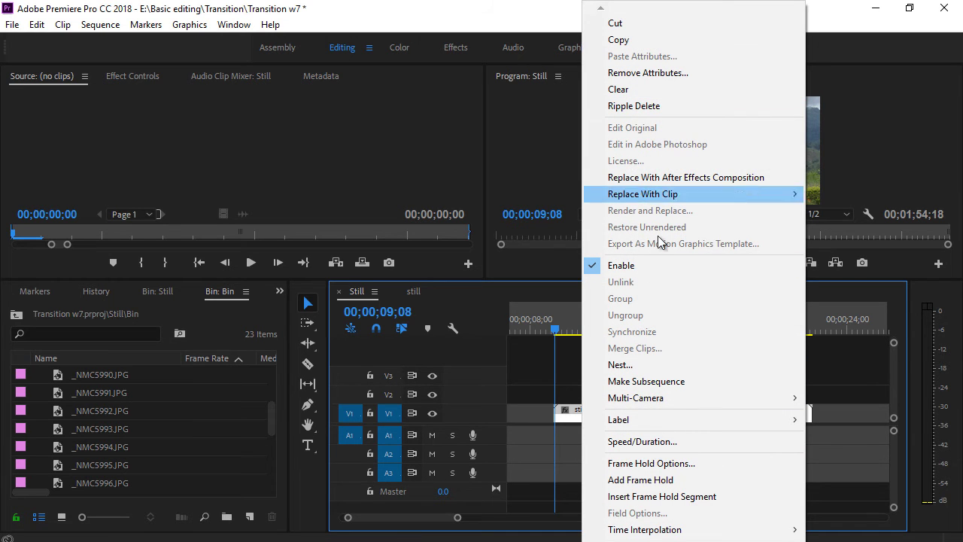
{"action": "scroll", "coordinate": [693, 451], "scroll_direction": "down", "scroll_amount": 1}
{"action": "scroll", "coordinate": [693, 451], "scroll_direction": "down", "scroll_amount": 2}
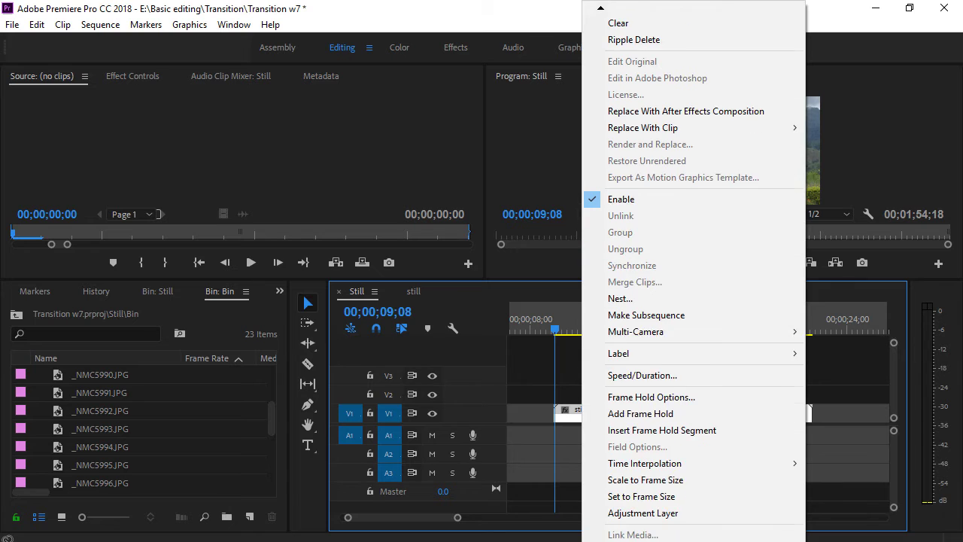
{"action": "scroll", "coordinate": [693, 451], "scroll_direction": "down", "scroll_amount": 3}
{"action": "scroll", "coordinate": [693, 451], "scroll_direction": "down", "scroll_amount": 2}
{"action": "scroll", "coordinate": [639, 452], "scroll_direction": "down", "scroll_amount": 2}
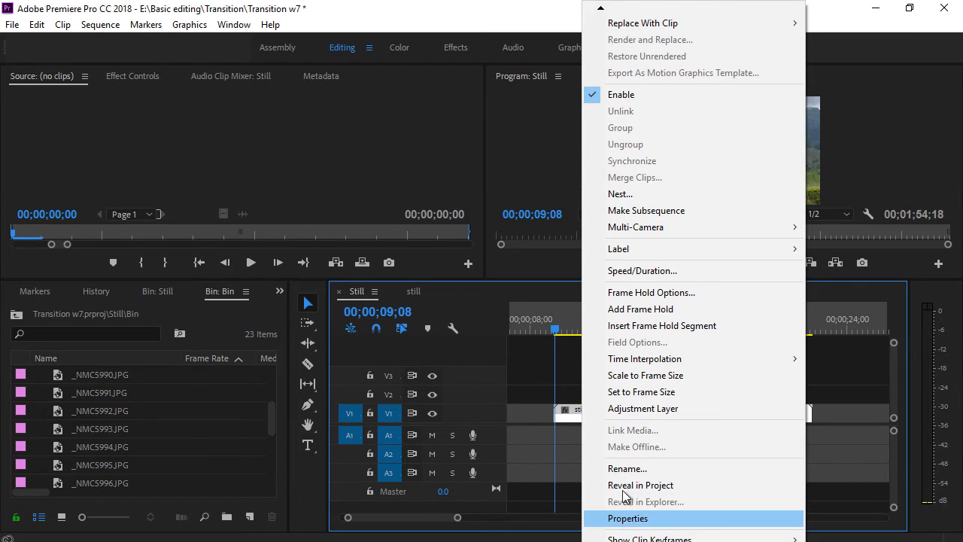
{"action": "left_click", "coordinate": [628, 408]}
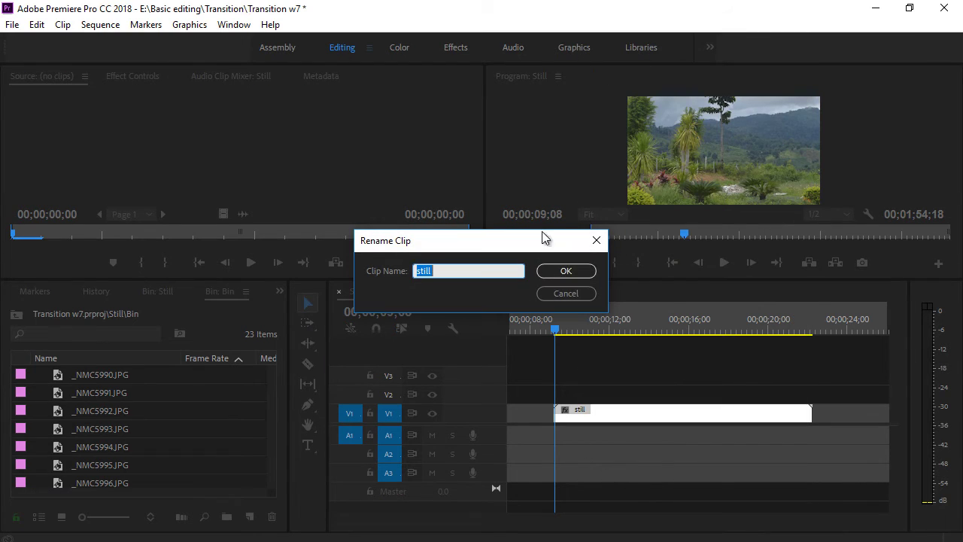
{"action": "left_click", "coordinate": [419, 267]}
{"action": "left_click", "coordinate": [553, 274]}
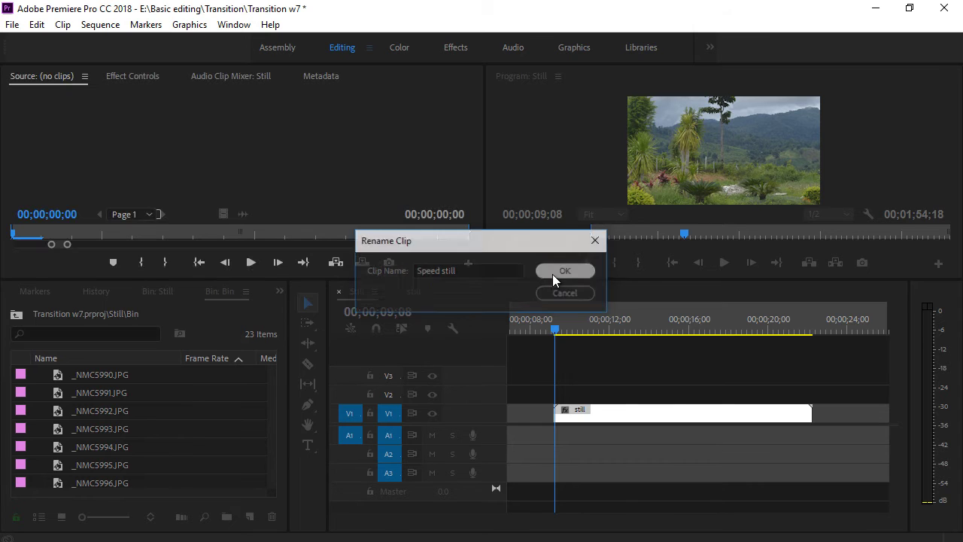
Step: Set the Speed still clip's speed to 159.35% in Speed/Duration
{"action": "right_click", "coordinate": [588, 419]}
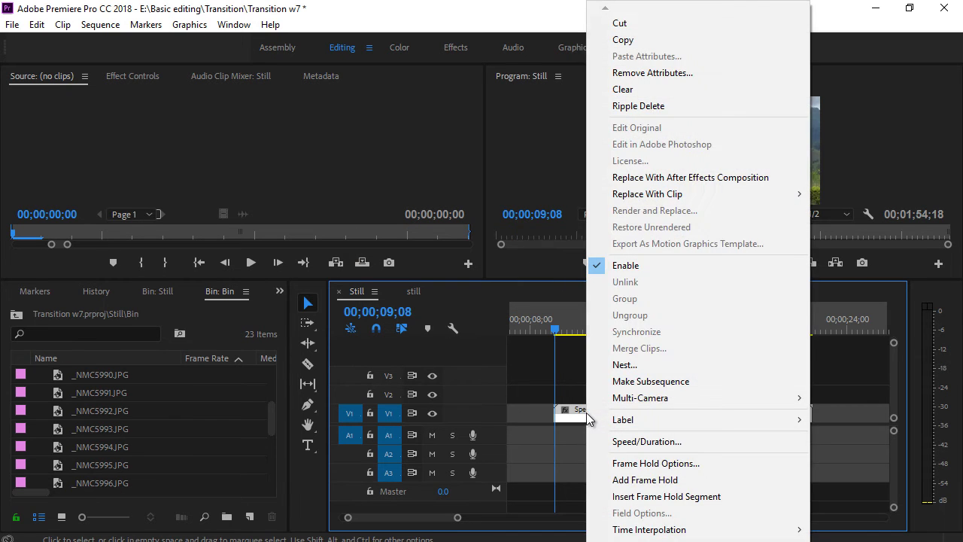
{"action": "left_click", "coordinate": [669, 441]}
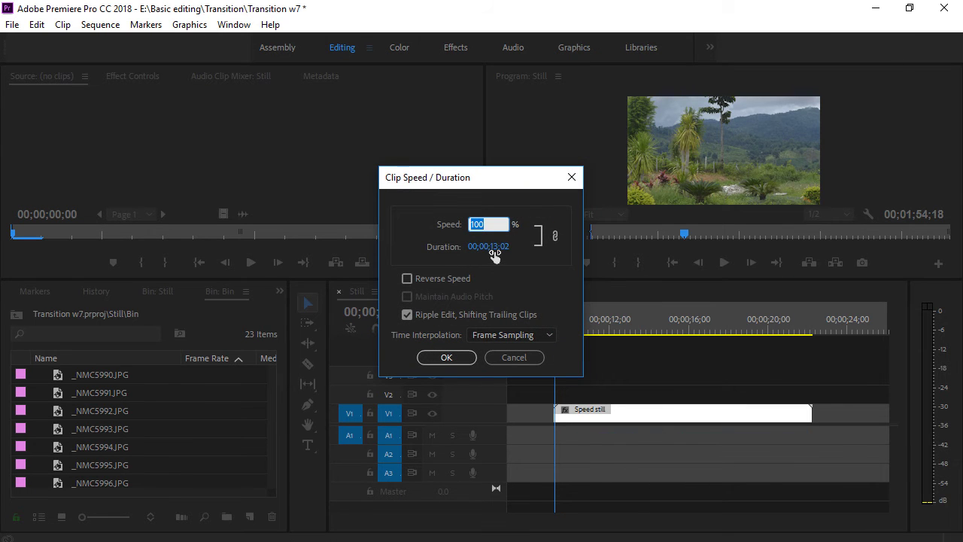
{"action": "left_click_drag", "start_coordinate": [495, 251], "coordinate": [422, 258]}
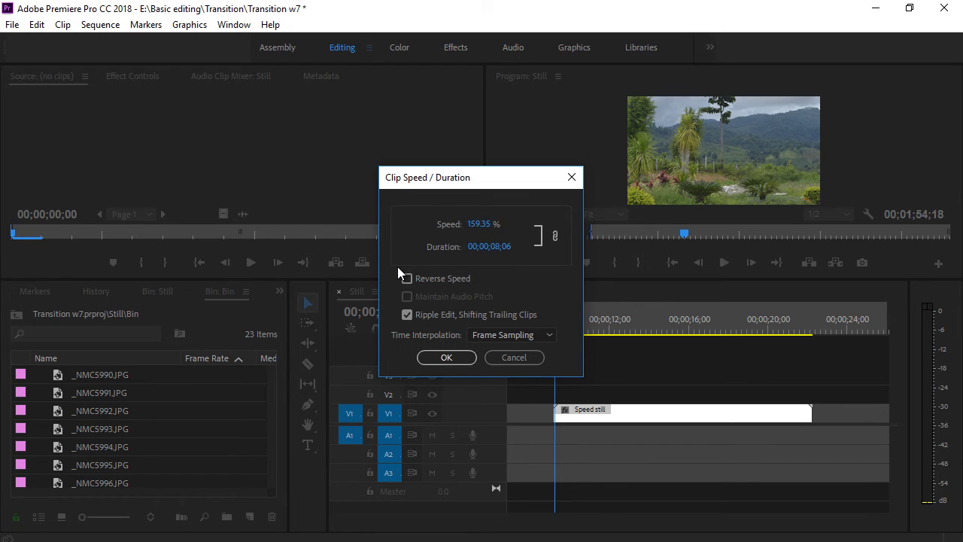
{"action": "left_click", "coordinate": [448, 356]}
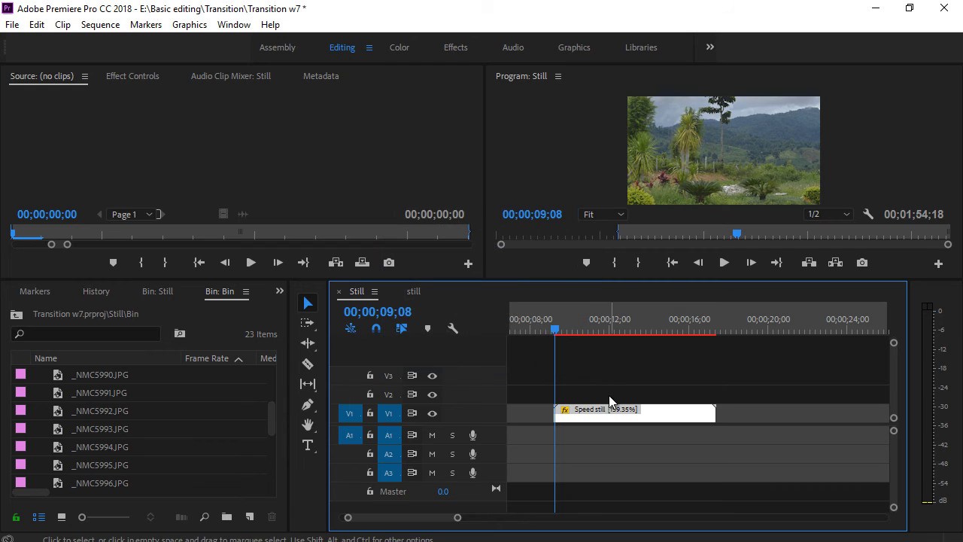
Step: Bracket the Speed still clip with In/Out points (00;00;08;07) and Render In to Out
{"action": "key", "text": "space"}
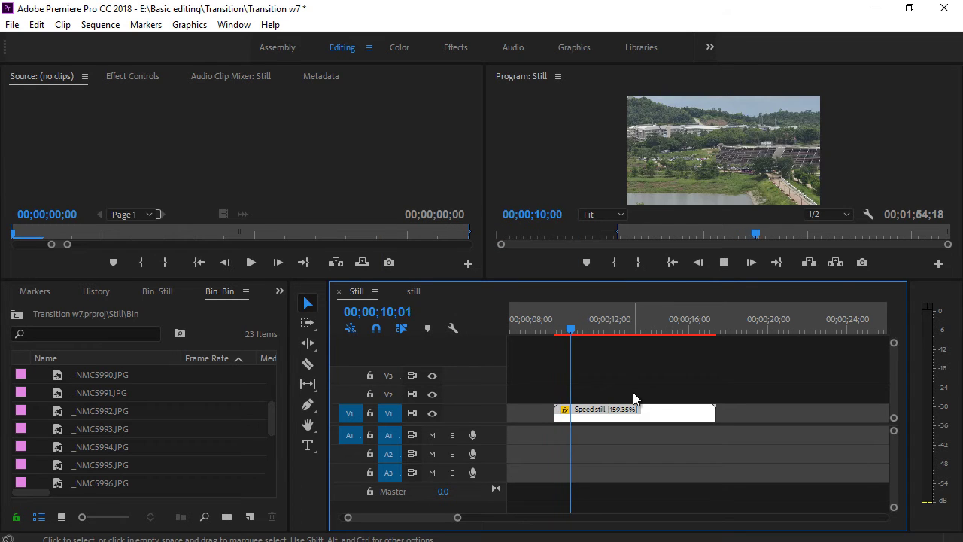
{"action": "key", "text": "space"}
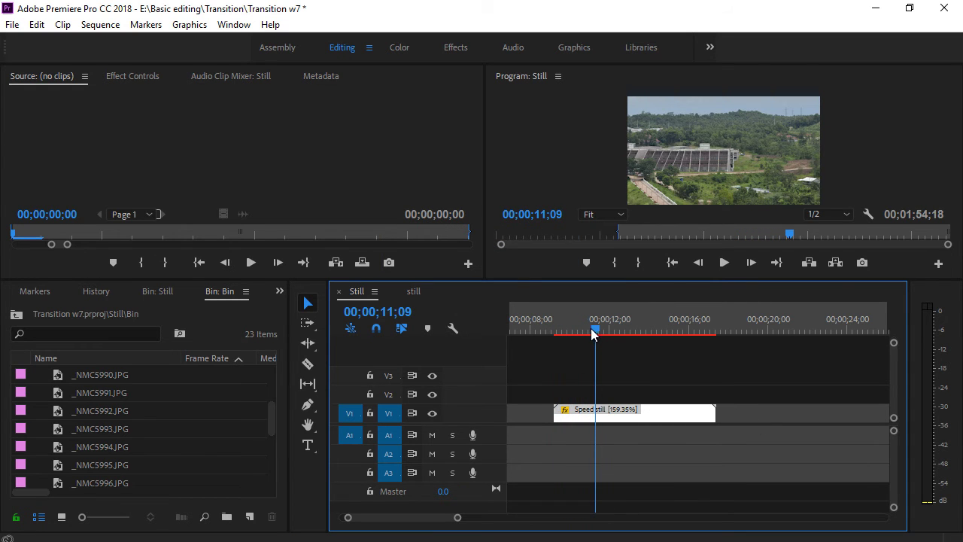
{"action": "left_click_drag", "start_coordinate": [579, 331], "coordinate": [553, 331]}
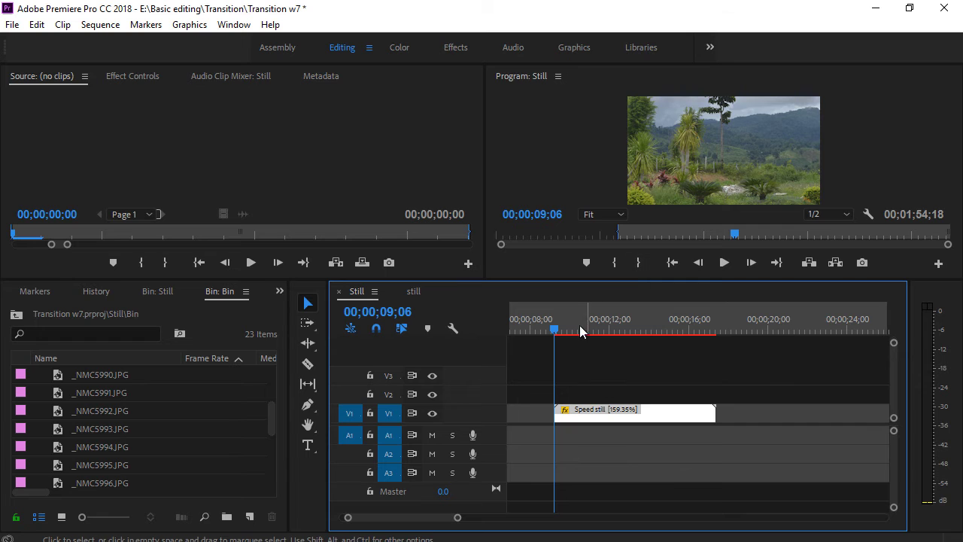
{"action": "key", "text": "i"}
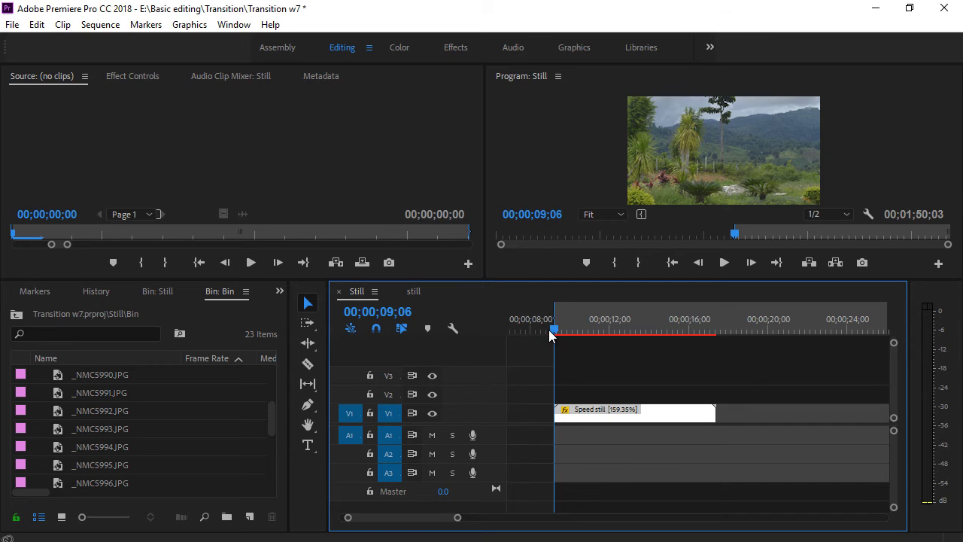
{"action": "left_click_drag", "start_coordinate": [549, 335], "coordinate": [715, 330]}
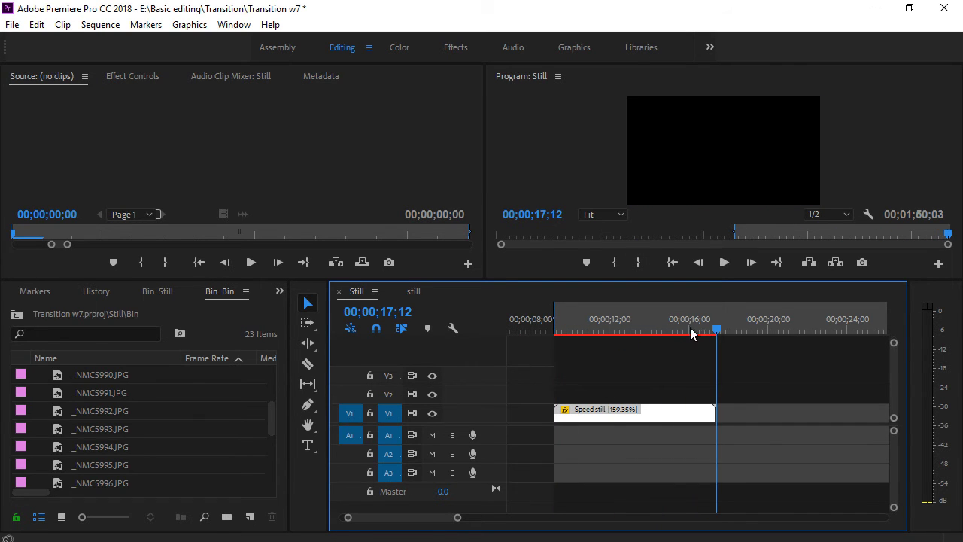
{"action": "key", "text": "o"}
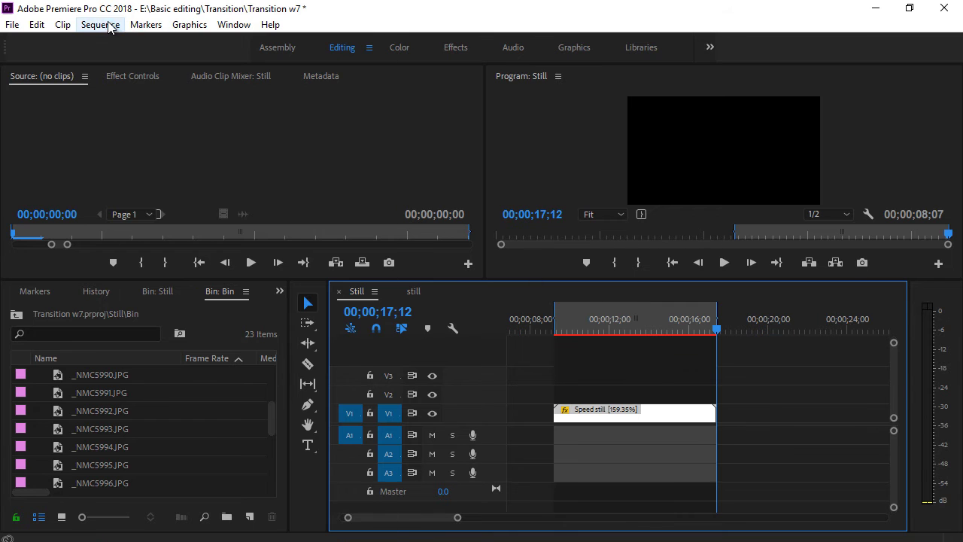
{"action": "left_click", "coordinate": [110, 24]}
{"action": "left_click", "coordinate": [194, 68]}
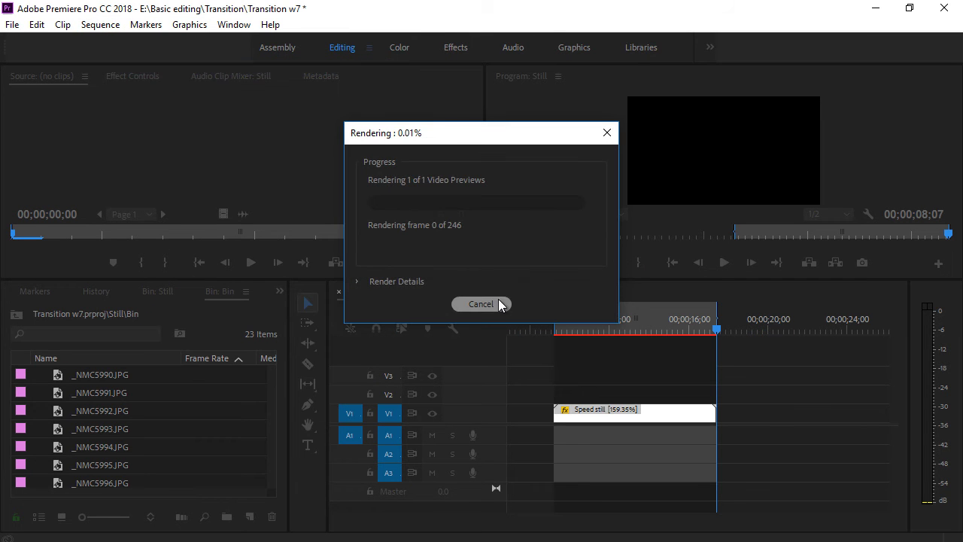
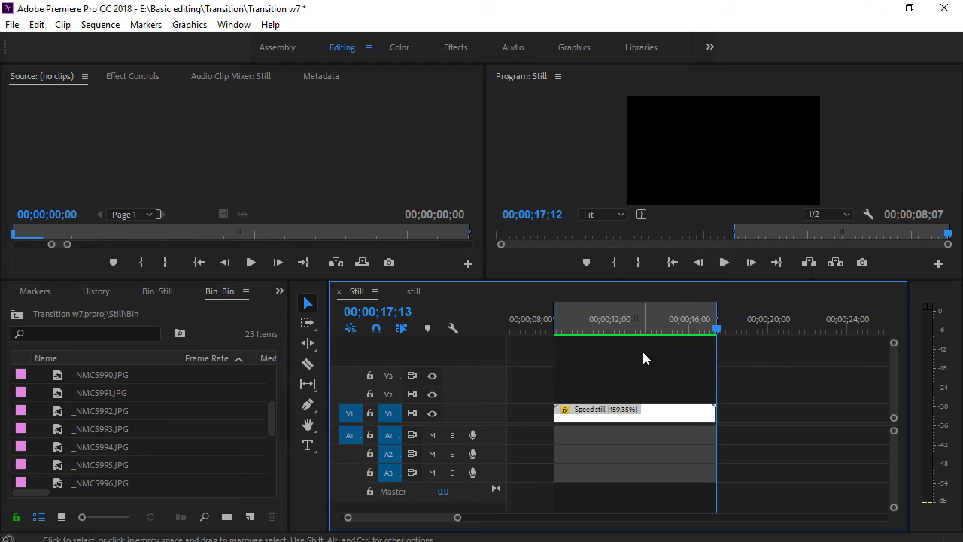
Step: Stop playback and drag the 159.35% Speed still clip earlier on V1 to end near 00;00;09;06
{"action": "key", "text": "space"}
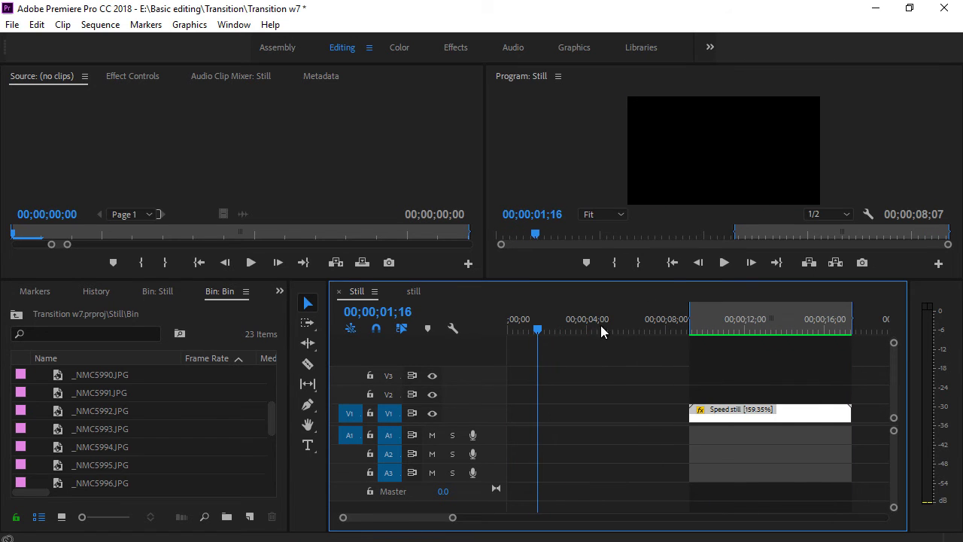
{"action": "mouse_move", "coordinate": [539, 329]}
{"action": "left_mouse_down"}
{"action": "mouse_move", "coordinate": [773, 328]}
{"action": "mouse_move", "coordinate": [761, 347]}
{"action": "left_mouse_up"}
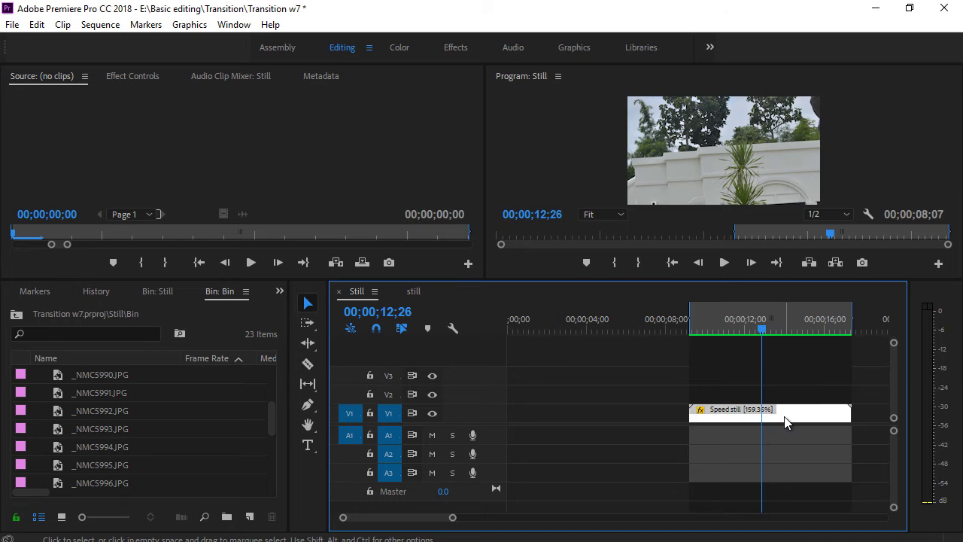
{"action": "left_click_drag", "start_coordinate": [784, 421], "coordinate": [640, 420]}
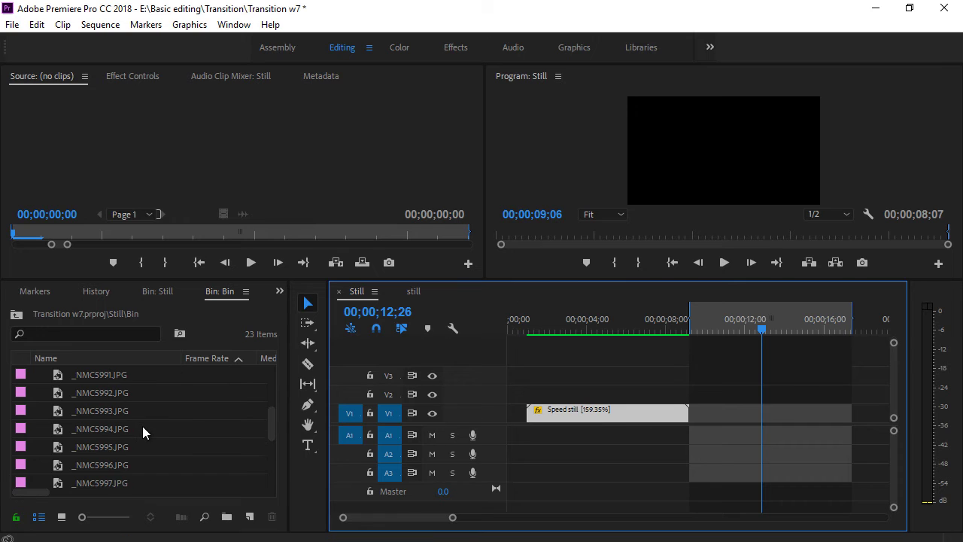
{"action": "scroll", "coordinate": [142, 426], "scroll_direction": "down", "scroll_amount": 4}
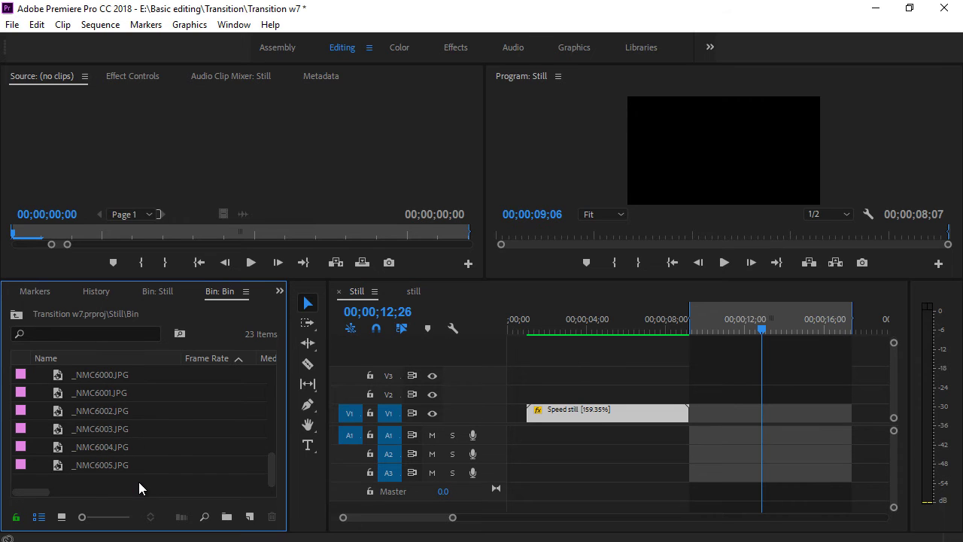
{"action": "scroll", "coordinate": [138, 481], "scroll_direction": "up", "scroll_amount": 2}
{"action": "scroll", "coordinate": [139, 481], "scroll_direction": "up", "scroll_amount": 2}
{"action": "scroll", "coordinate": [137, 478], "scroll_direction": "up", "scroll_amount": 2}
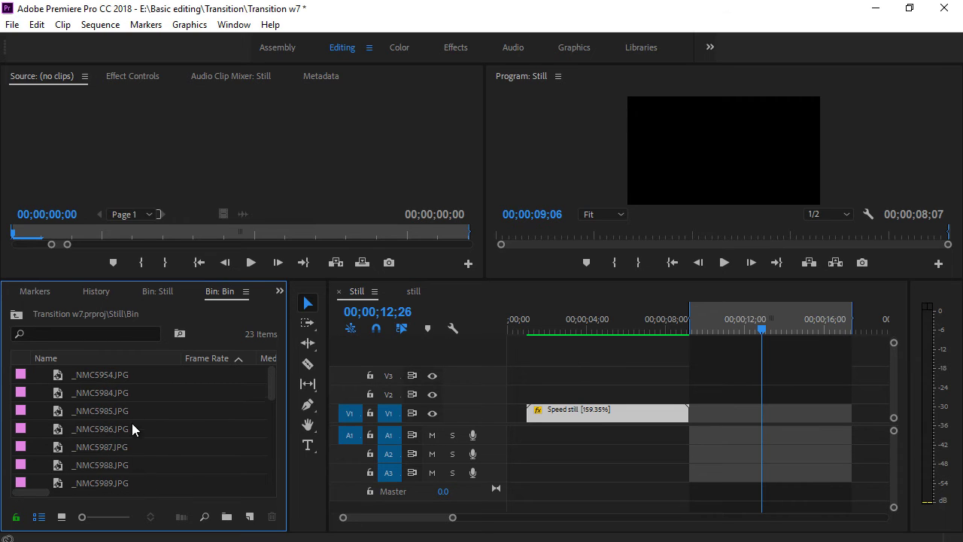
{"action": "scroll", "coordinate": [150, 421], "scroll_direction": "down", "scroll_amount": 2}
{"action": "scroll", "coordinate": [175, 467], "scroll_direction": "down", "scroll_amount": 2}
{"action": "scroll", "coordinate": [175, 467], "scroll_direction": "down", "scroll_amount": 2}
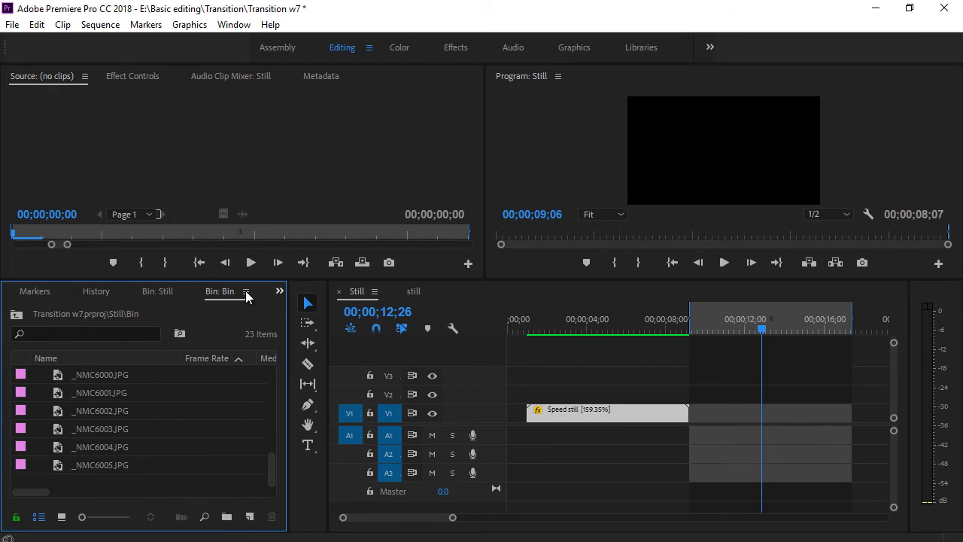
Step: From the Still bin, start an import and browse to Basic editing > Transition clip
{"action": "left_click", "coordinate": [157, 293]}
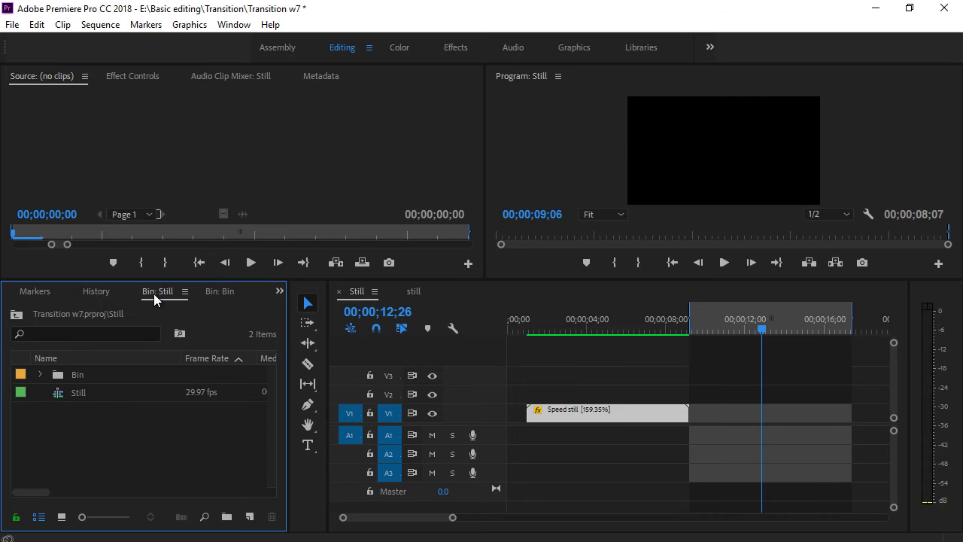
{"action": "right_click", "coordinate": [87, 434]}
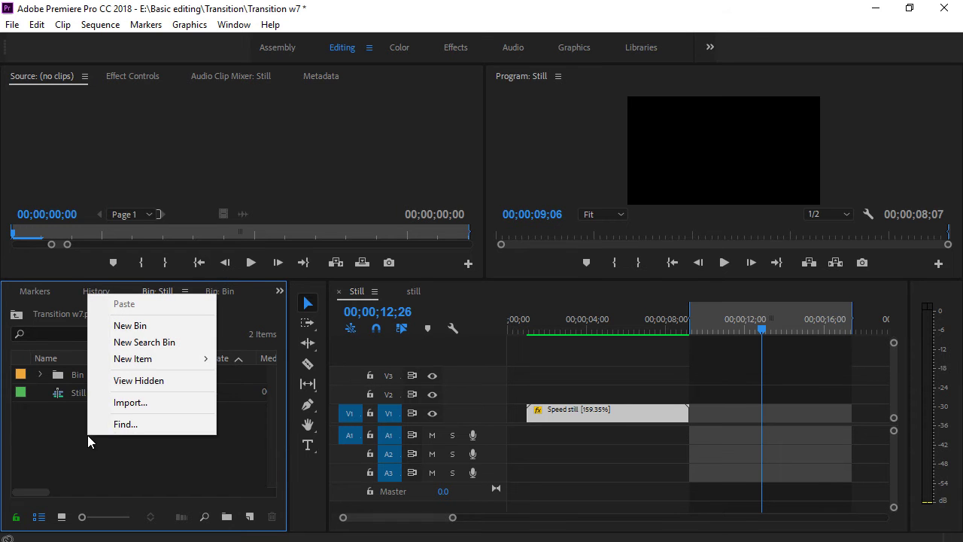
{"action": "left_click", "coordinate": [149, 402]}
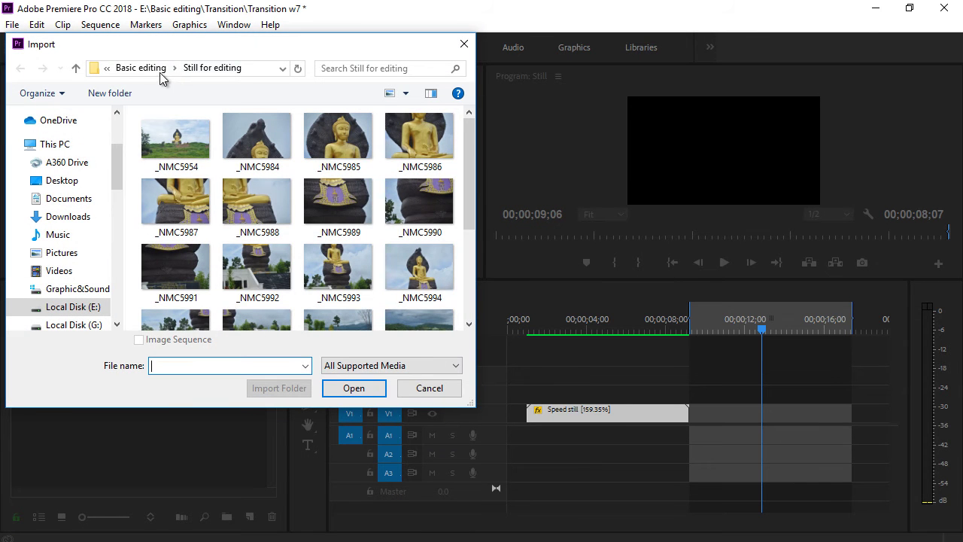
{"action": "left_click", "coordinate": [143, 68]}
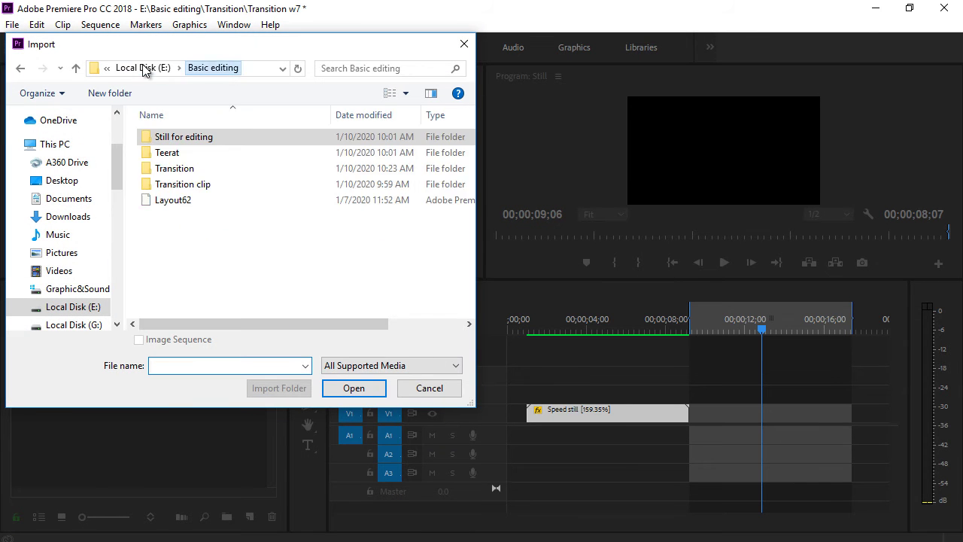
{"action": "double_click", "coordinate": [195, 168]}
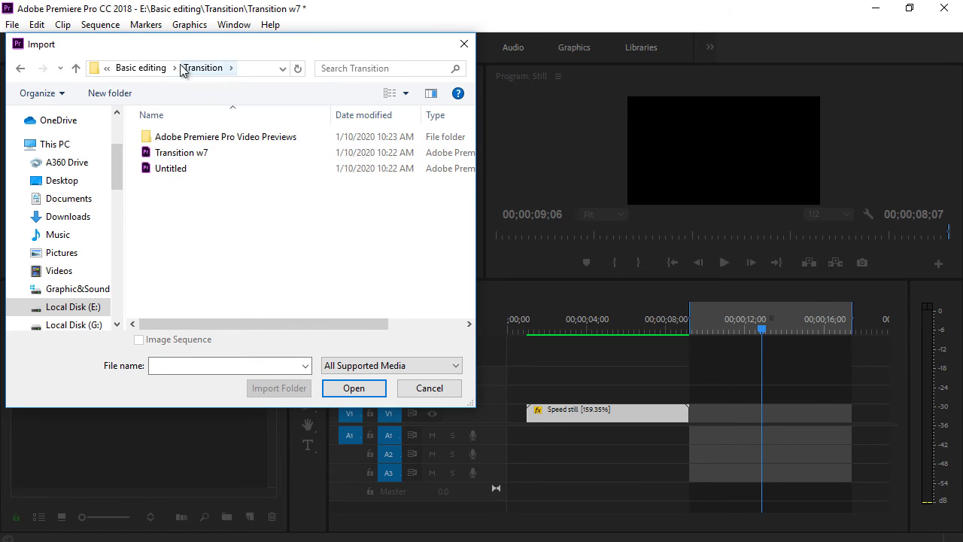
{"action": "left_click", "coordinate": [144, 68]}
{"action": "double_click", "coordinate": [196, 186]}
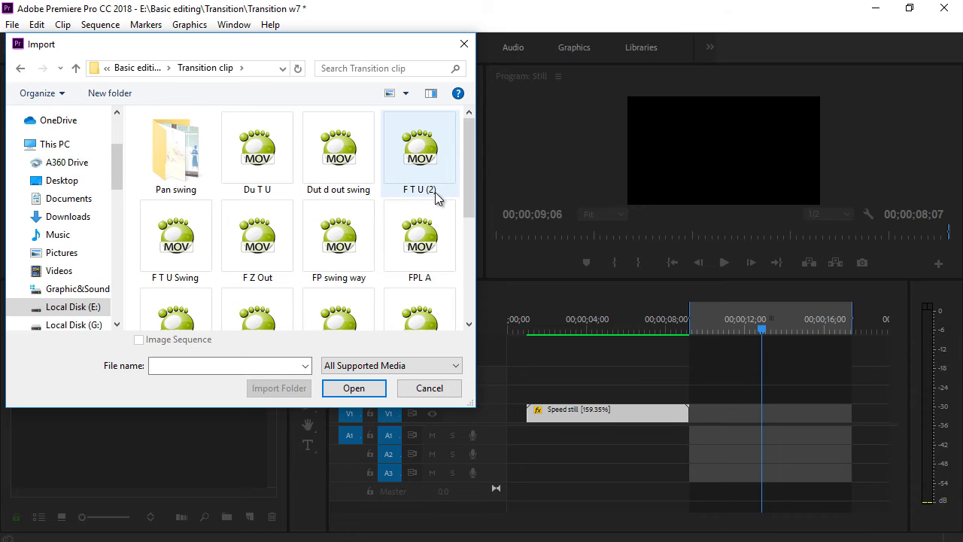
Step: Import NMC_4382 from the Pan swing folder
{"action": "double_click", "coordinate": [176, 154]}
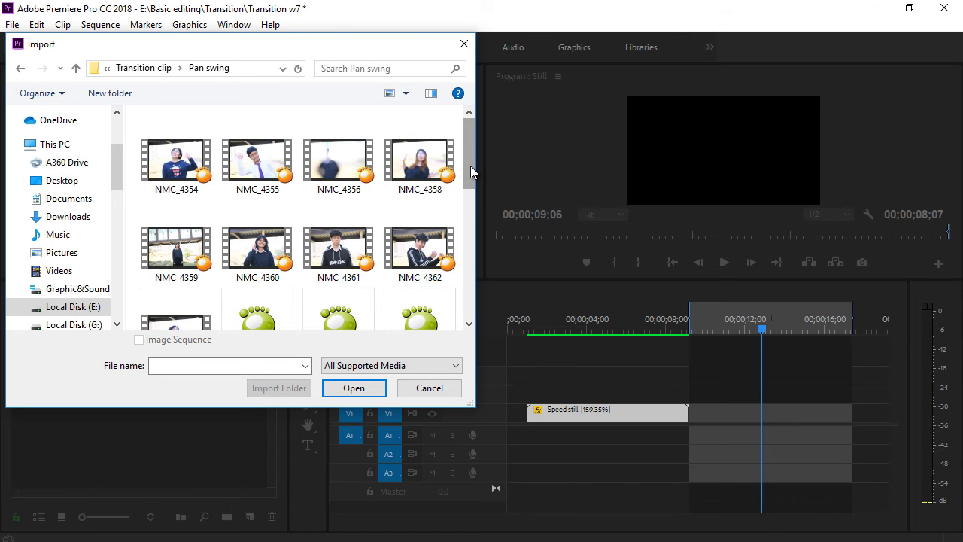
{"action": "left_click_drag", "start_coordinate": [470, 169], "coordinate": [454, 252]}
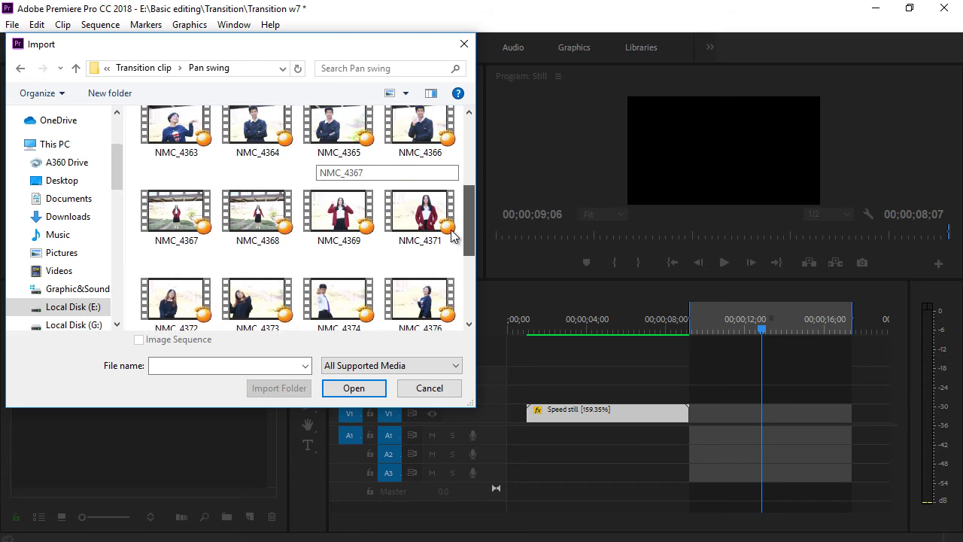
{"action": "mouse_move", "coordinate": [451, 245]}
{"action": "left_mouse_down"}
{"action": "mouse_move", "coordinate": [454, 200]}
{"action": "mouse_move", "coordinate": [446, 301]}
{"action": "left_mouse_up"}
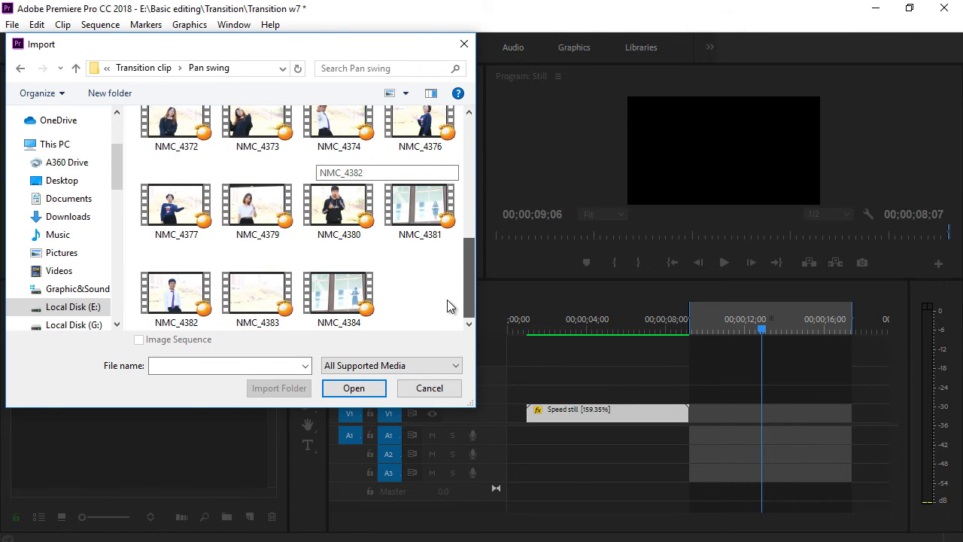
{"action": "left_click", "coordinate": [171, 297]}
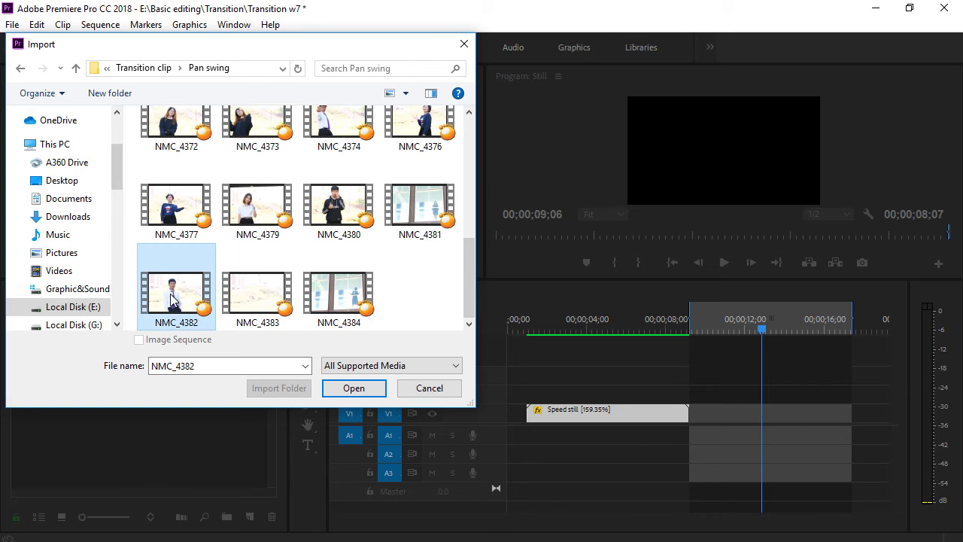
{"action": "left_click", "coordinate": [354, 387]}
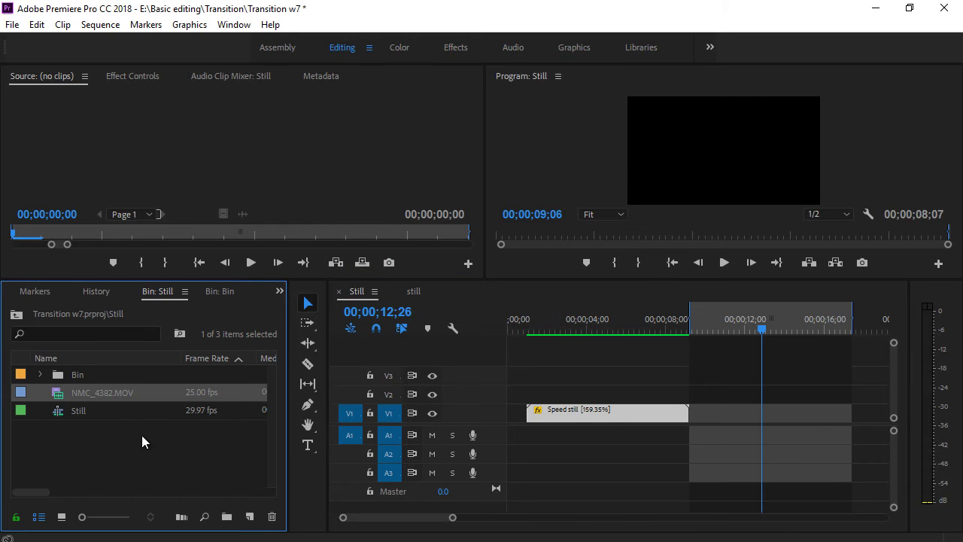
Step: Place NMC_4382 on V2 after Speed still and unlink its audio from the video
{"action": "left_click_drag", "start_coordinate": [98, 398], "coordinate": [699, 399]}
{"action": "left_click_drag", "start_coordinate": [756, 331], "coordinate": [691, 331]}
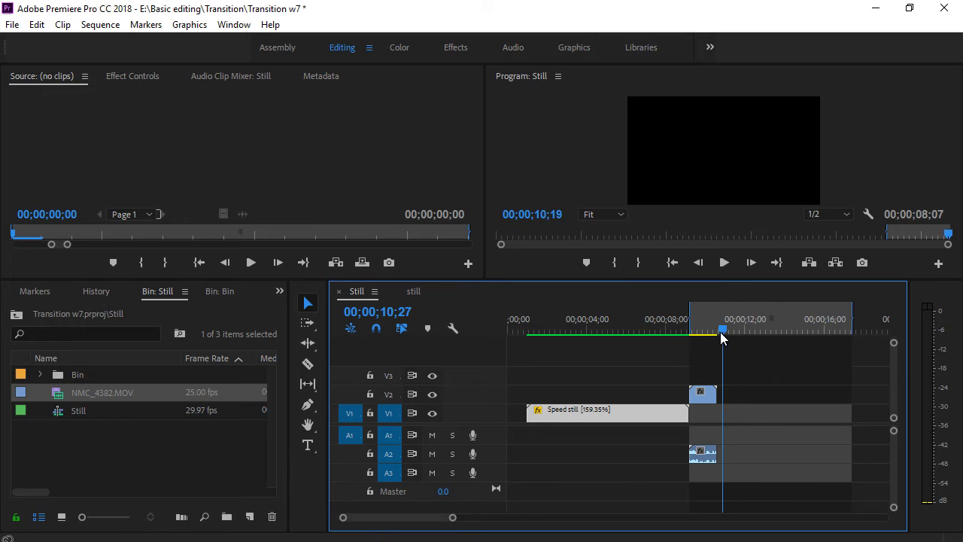
{"action": "left_click", "coordinate": [699, 392]}
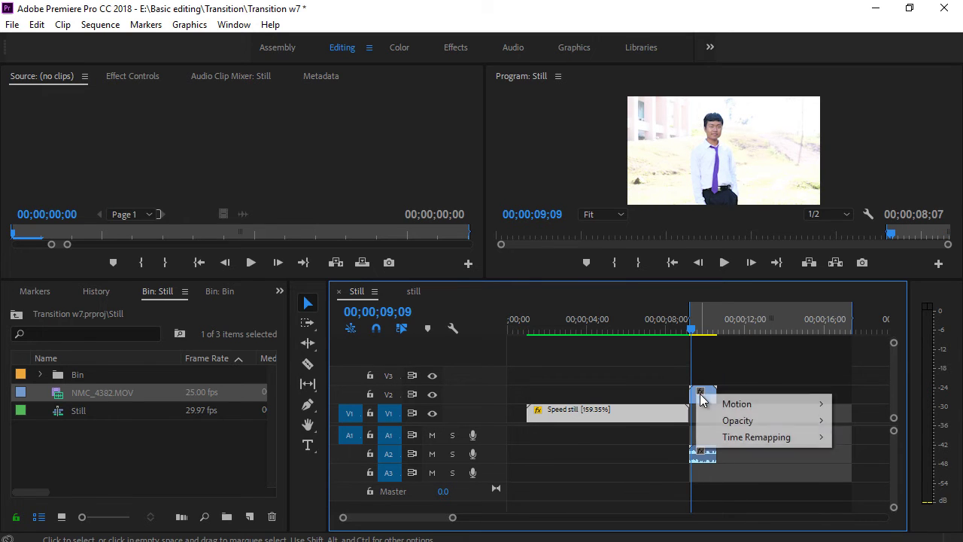
{"action": "left_click", "coordinate": [694, 454]}
{"action": "left_click", "coordinate": [703, 399]}
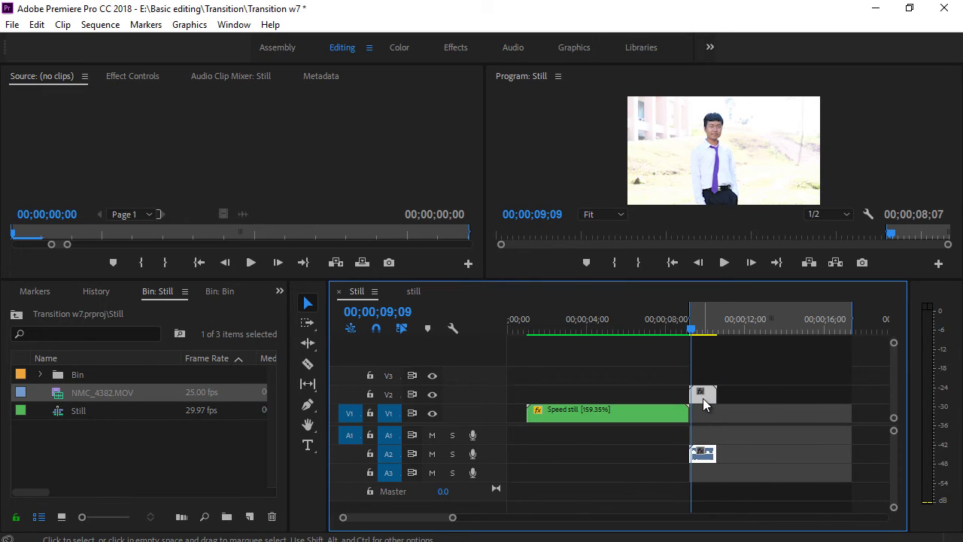
{"action": "right_click", "coordinate": [702, 397]}
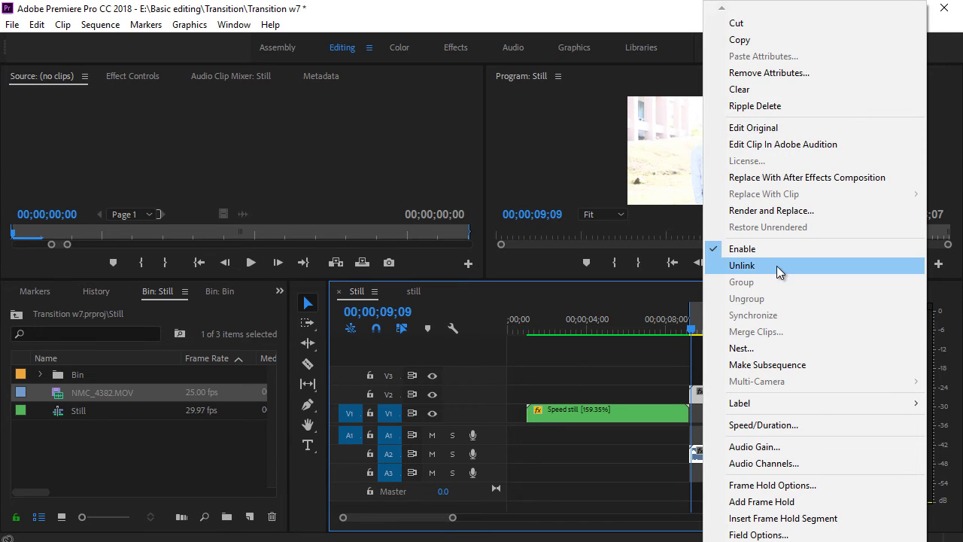
{"action": "left_click", "coordinate": [776, 265]}
{"action": "left_click", "coordinate": [703, 455]}
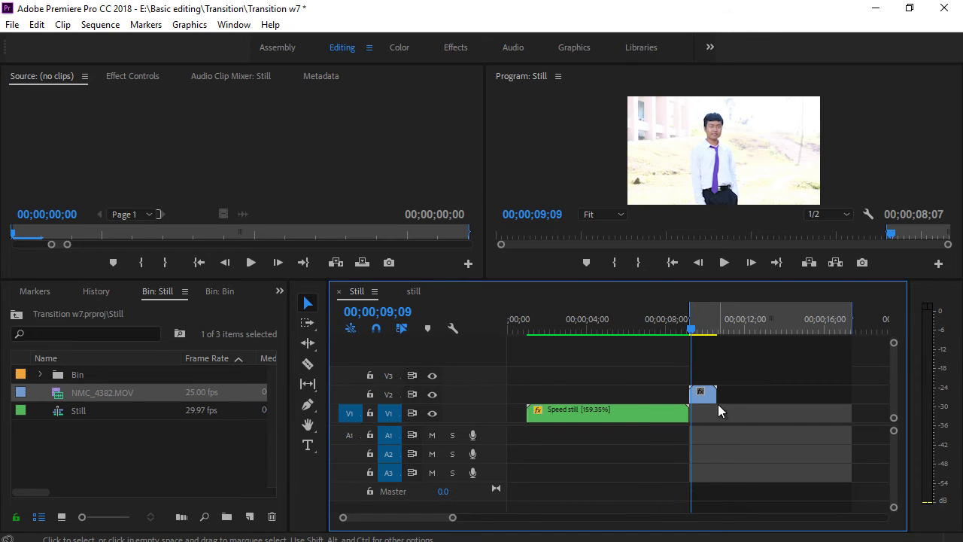
Step: Preview the new clip, then delete it from V2 at 10;01
{"action": "key", "text": "alt"}
{"action": "key", "text": "alt+space"}
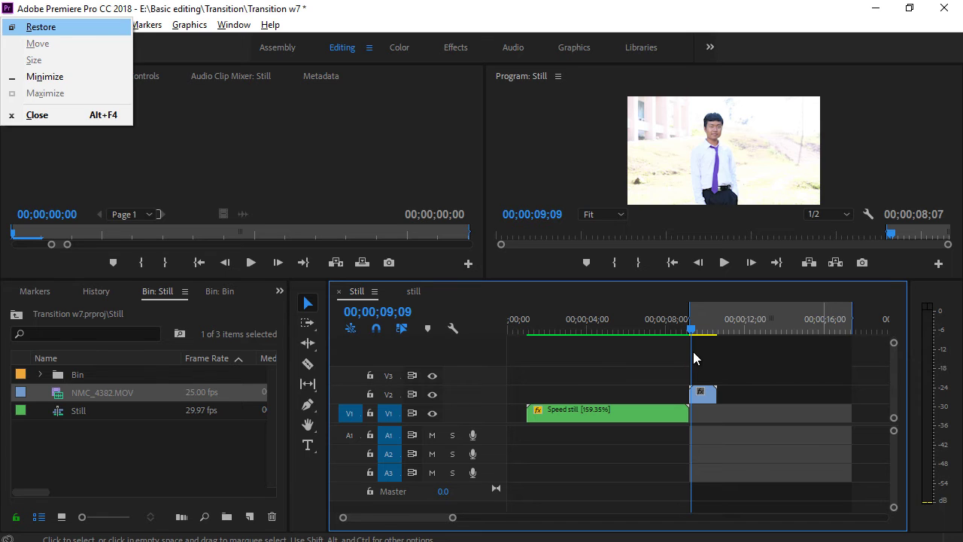
{"action": "key", "text": "Escape"}
{"action": "key", "text": "space"}
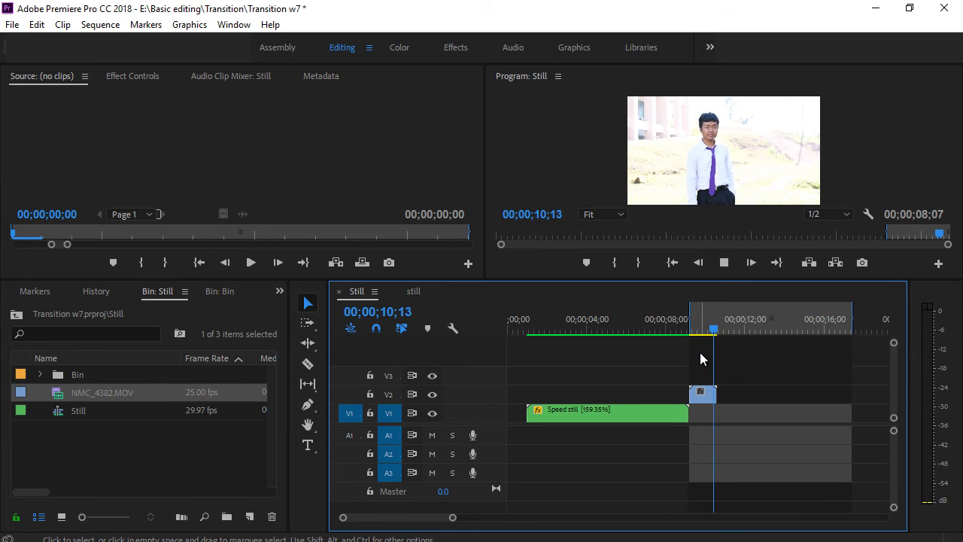
{"action": "left_click", "coordinate": [707, 400]}
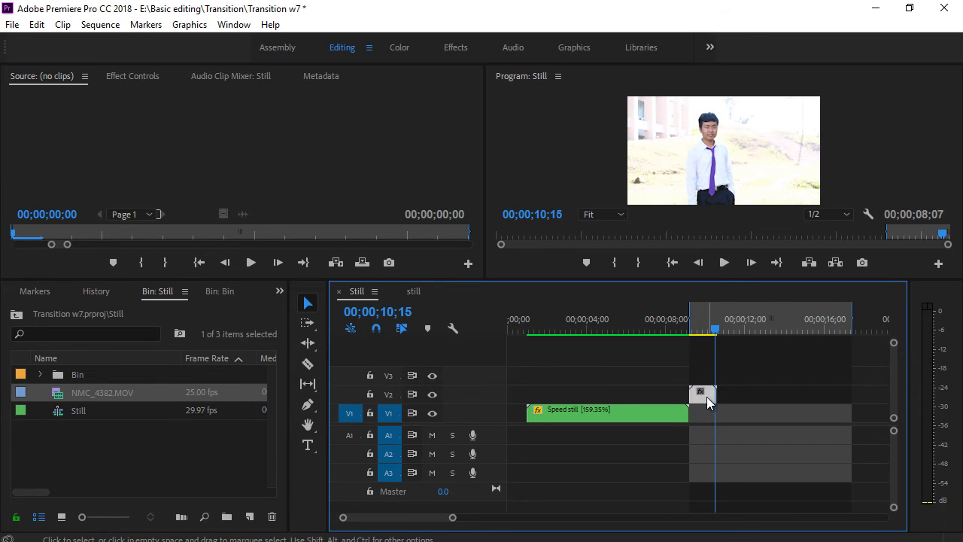
{"action": "left_click_drag", "start_coordinate": [720, 332], "coordinate": [706, 331]}
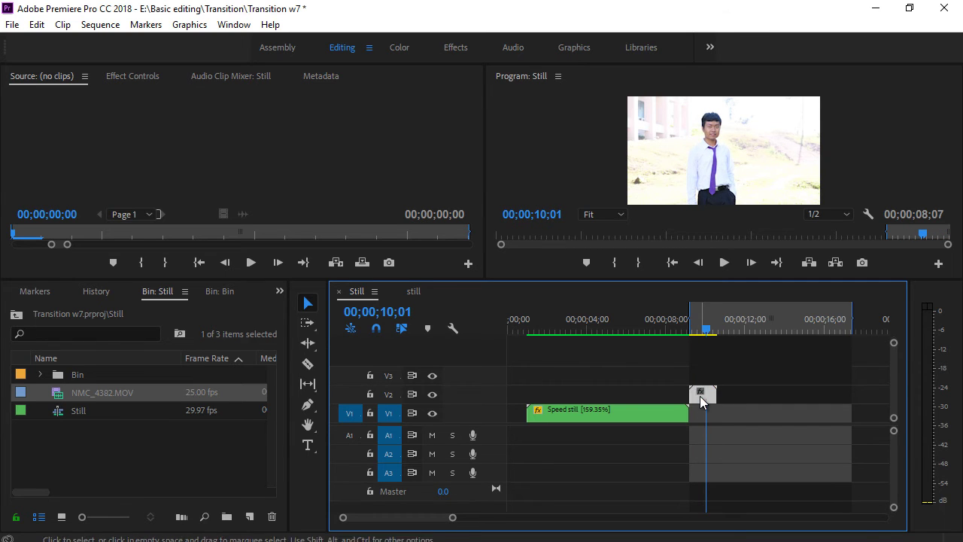
{"action": "key", "text": "Delete"}
Step: Import NMC_4362 into the Still bin
{"action": "right_click", "coordinate": [150, 458]}
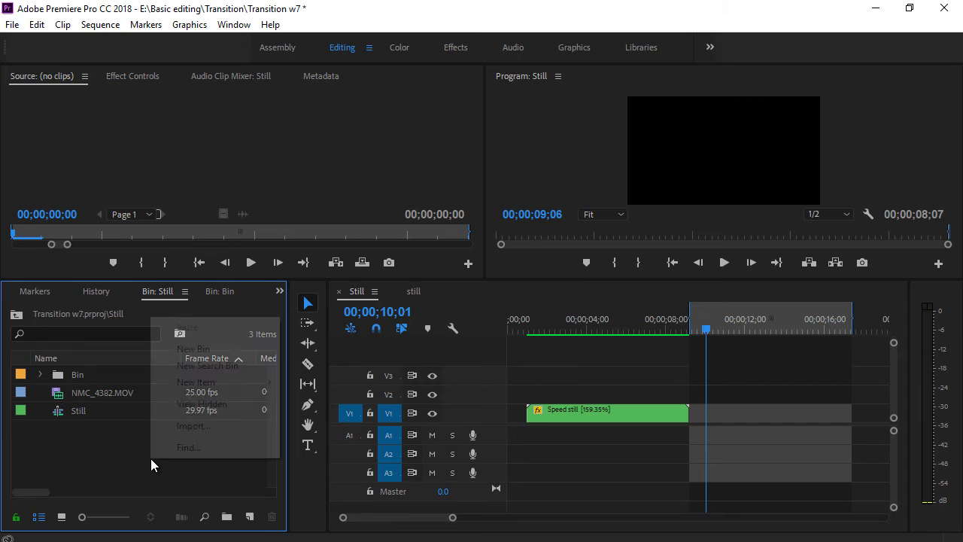
{"action": "left_click", "coordinate": [230, 425]}
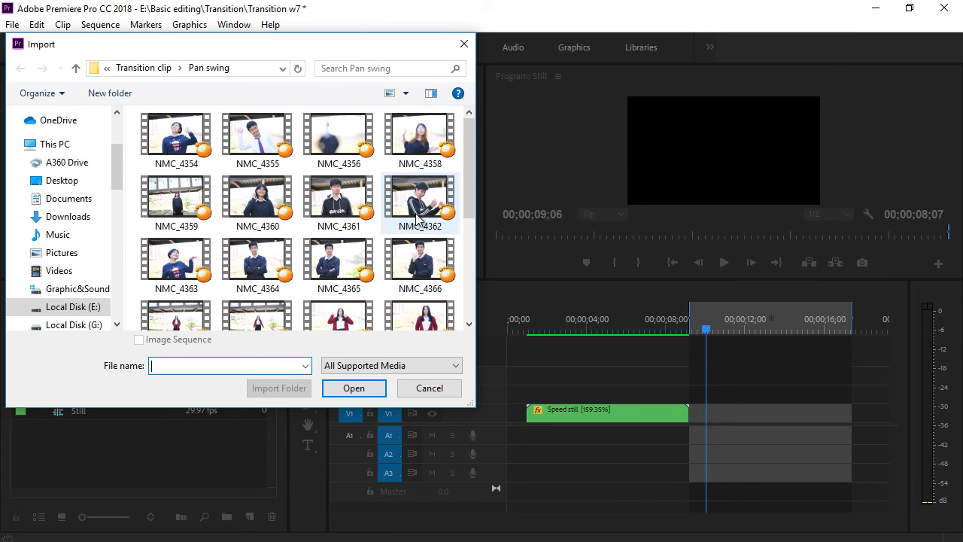
{"action": "left_click", "coordinate": [419, 214]}
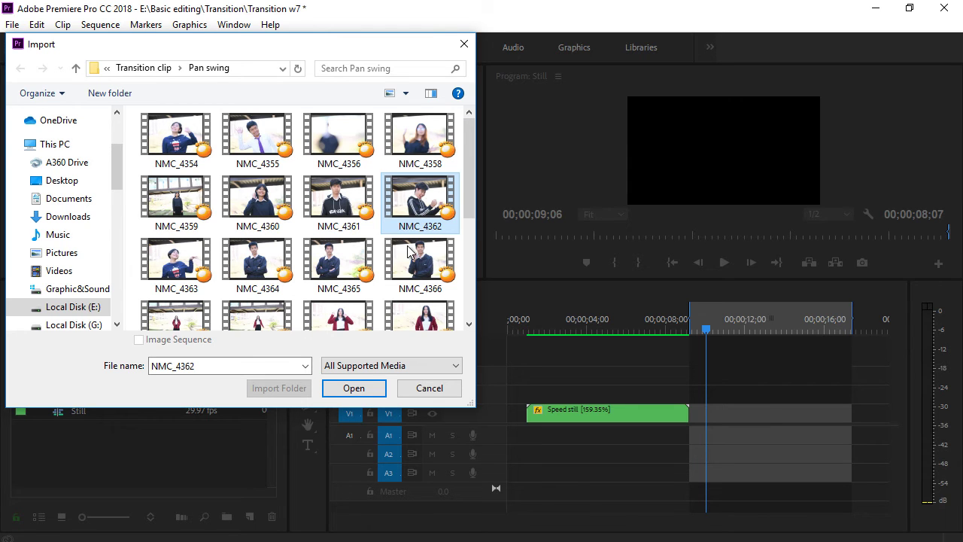
{"action": "left_click", "coordinate": [345, 389]}
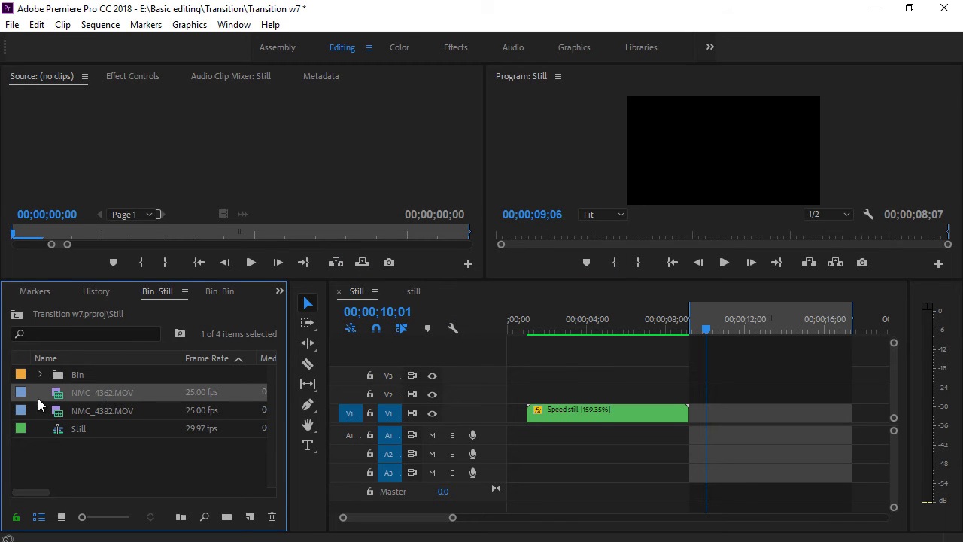
Step: Place NMC_4362.MOV on V2 after the still clip and preview it
{"action": "left_click_drag", "start_coordinate": [107, 394], "coordinate": [695, 392]}
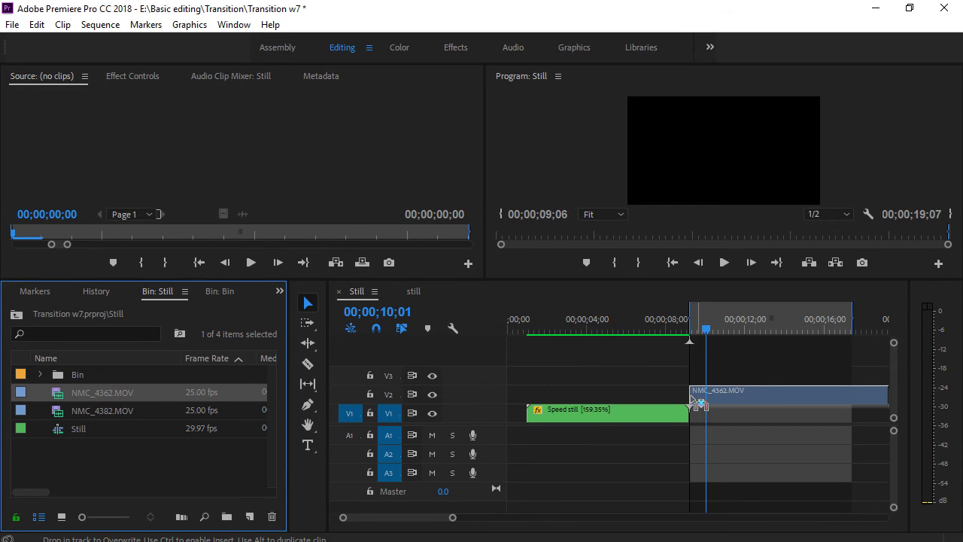
{"action": "key", "text": "shift+Right"}
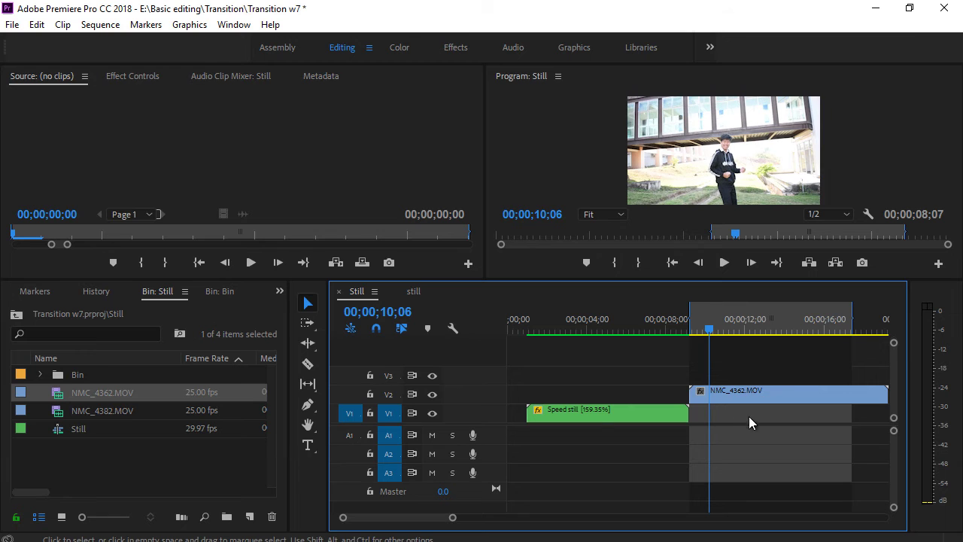
{"action": "key", "text": "space"}
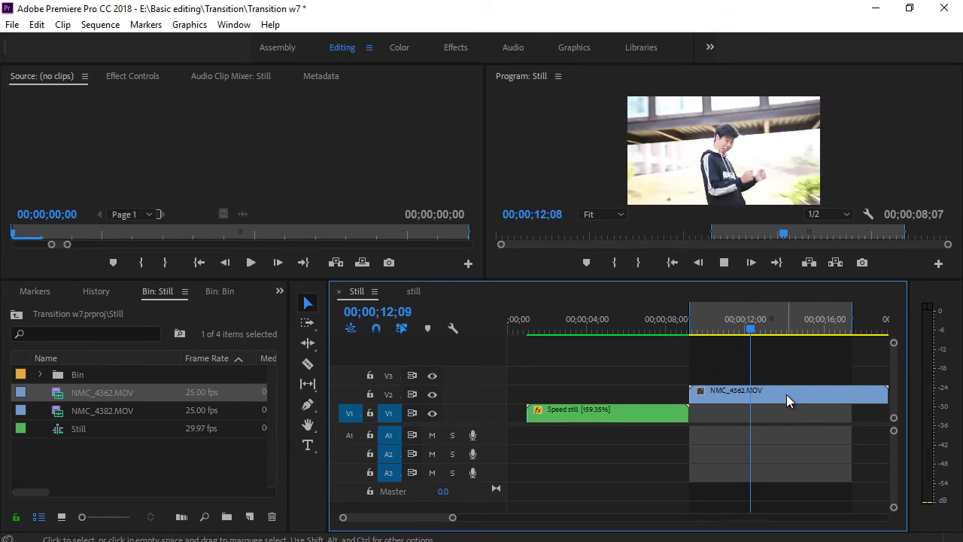
{"action": "key", "text": "space"}
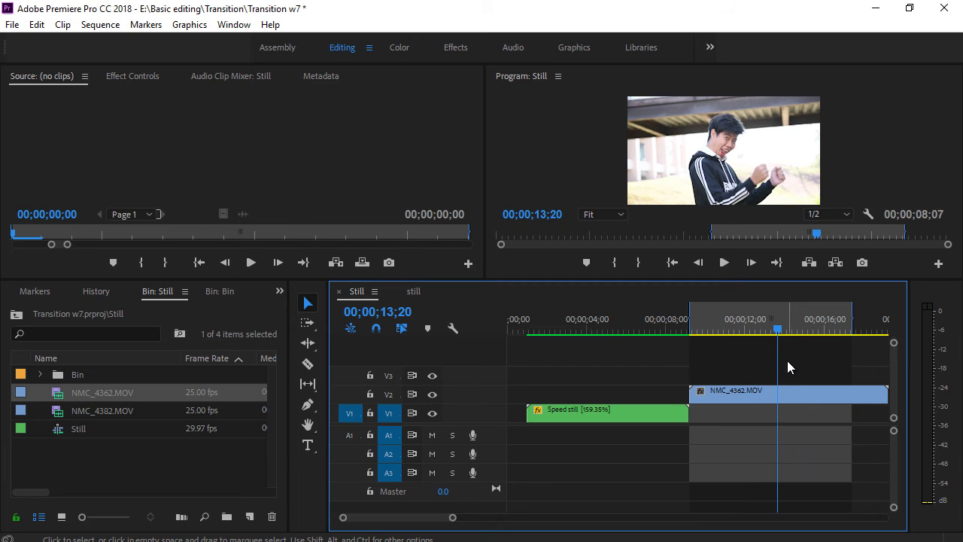
{"action": "left_click_drag", "start_coordinate": [778, 329], "coordinate": [713, 337]}
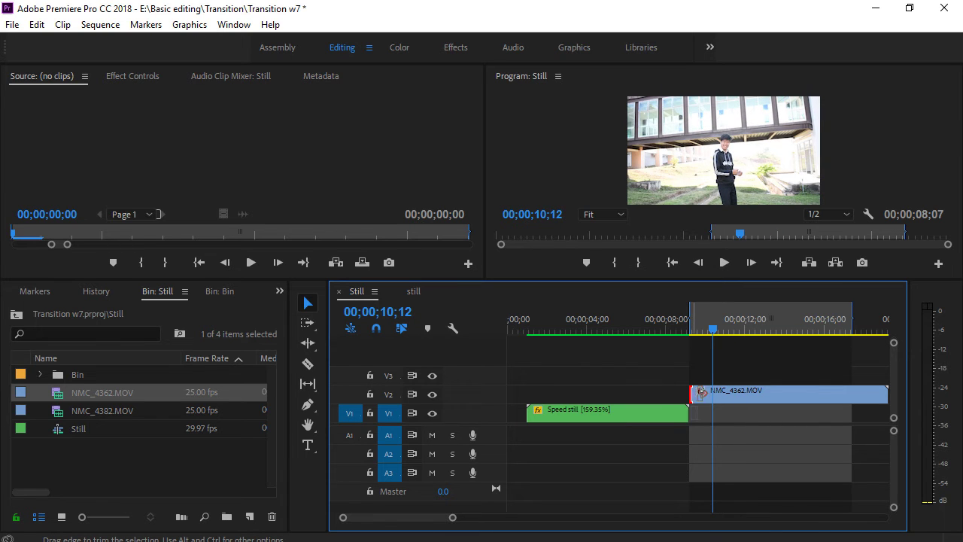
Step: Trim the V2 clip's start to the playhead and play it back from 10;21
{"action": "left_click_drag", "start_coordinate": [692, 392], "coordinate": [717, 395]}
{"action": "mouse_move", "coordinate": [721, 336]}
{"action": "left_mouse_down"}
{"action": "mouse_move", "coordinate": [814, 347]}
{"action": "mouse_move", "coordinate": [707, 362]}
{"action": "mouse_move", "coordinate": [735, 361]}
{"action": "left_mouse_up"}
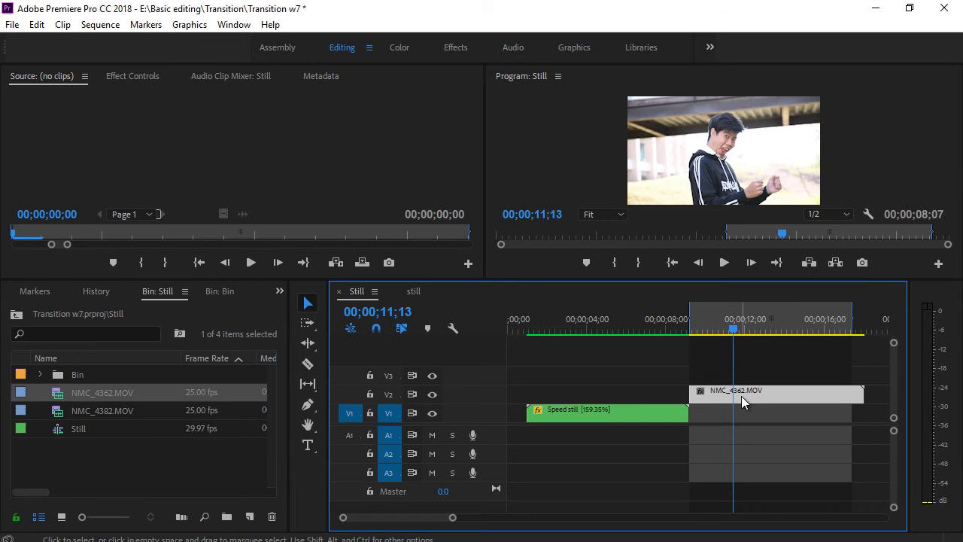
{"action": "left_click_drag", "start_coordinate": [734, 332], "coordinate": [722, 335]}
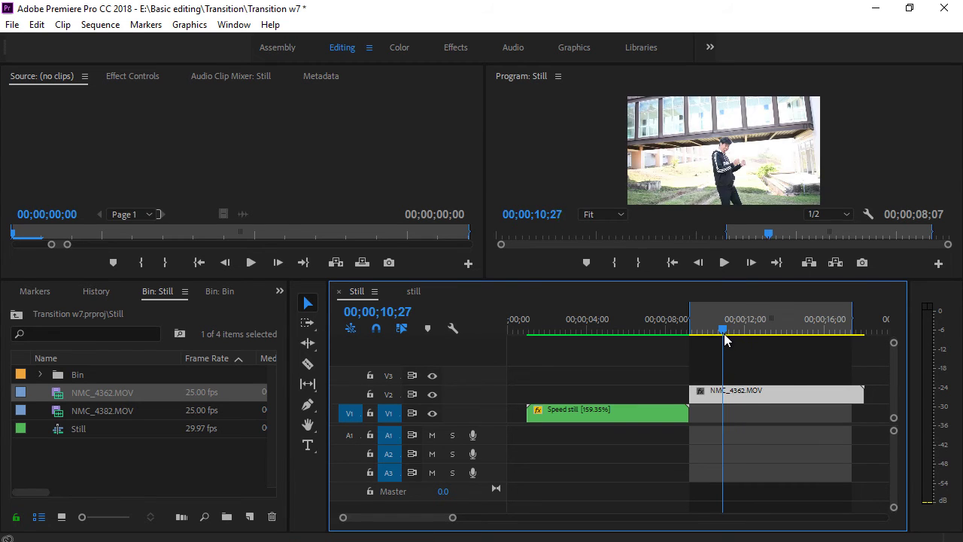
{"action": "key", "text": "space"}
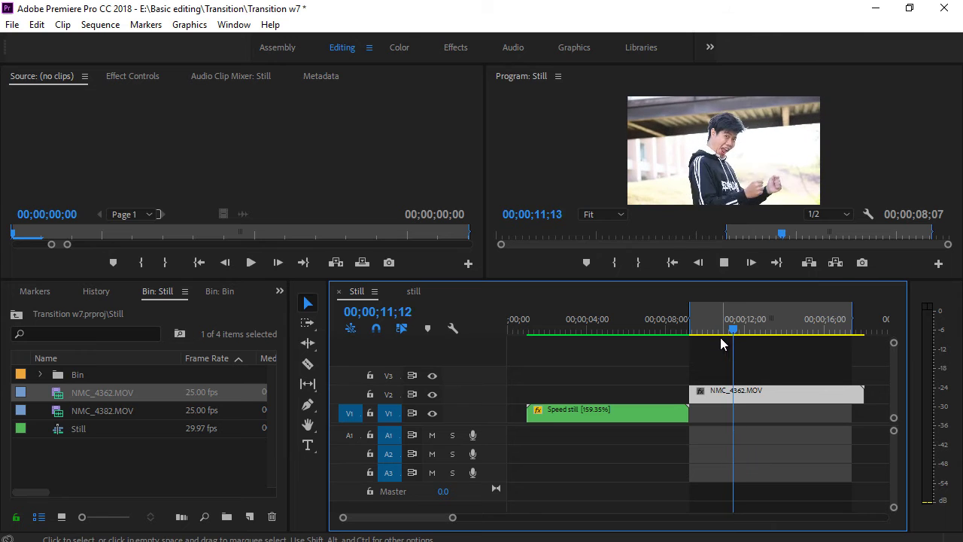
{"action": "key", "text": "super"}
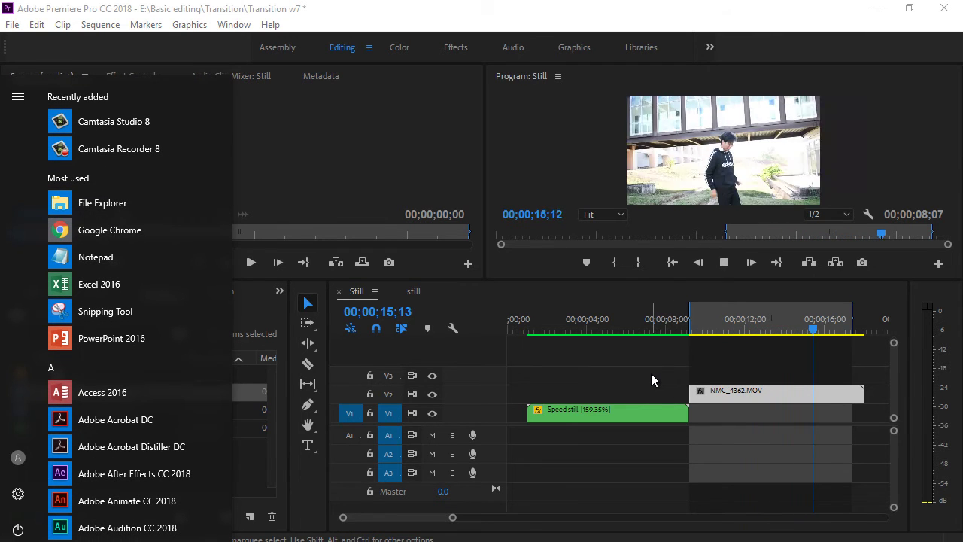
{"action": "left_click", "coordinate": [726, 331]}
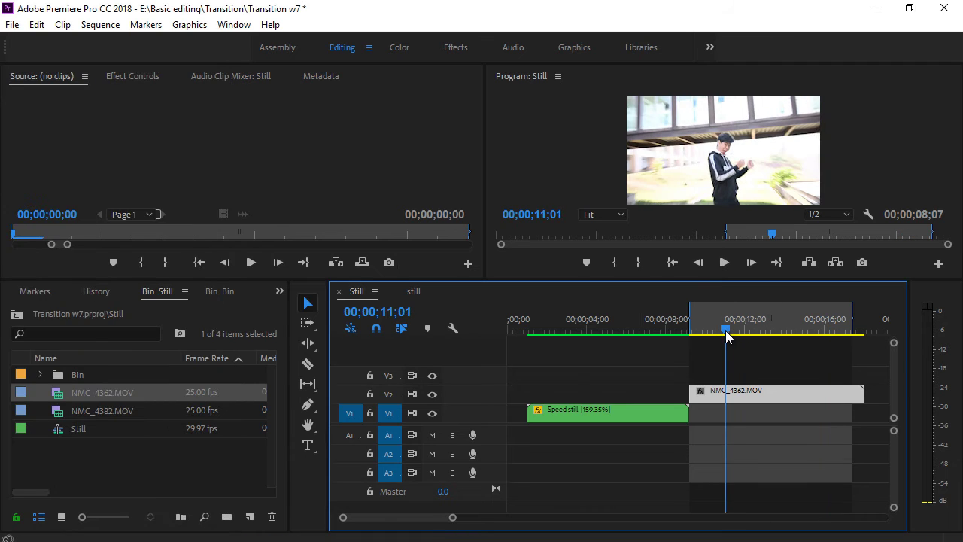
{"action": "left_click_drag", "start_coordinate": [727, 336], "coordinate": [720, 331]}
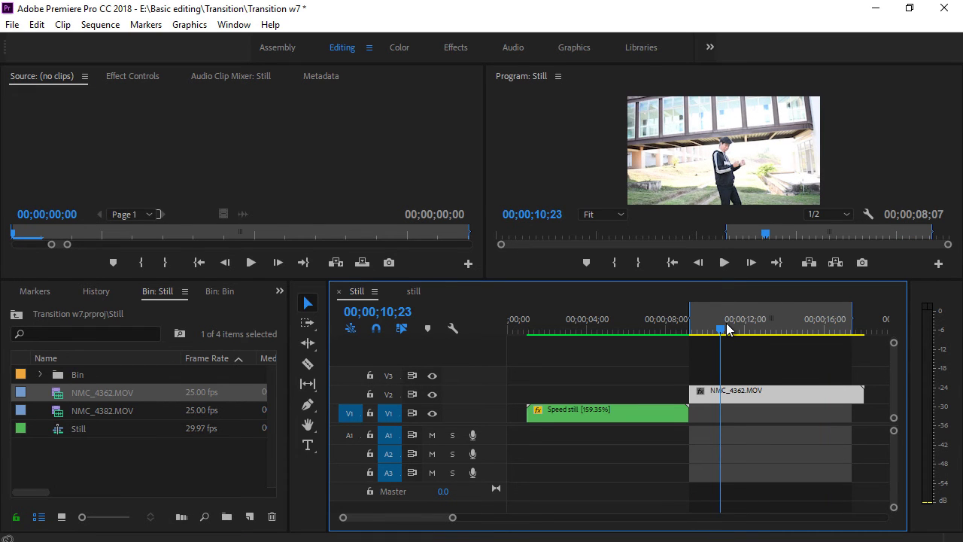
{"action": "key", "text": "space"}
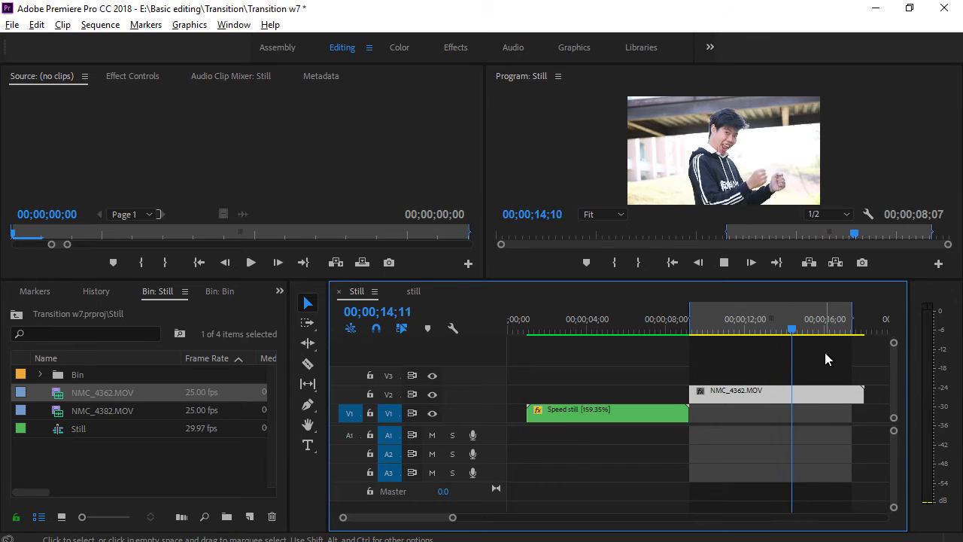
Step: Review the cut from 08;21 and scrub between 09;16 and 11;22
{"action": "left_click_drag", "start_coordinate": [783, 326], "coordinate": [684, 328]}
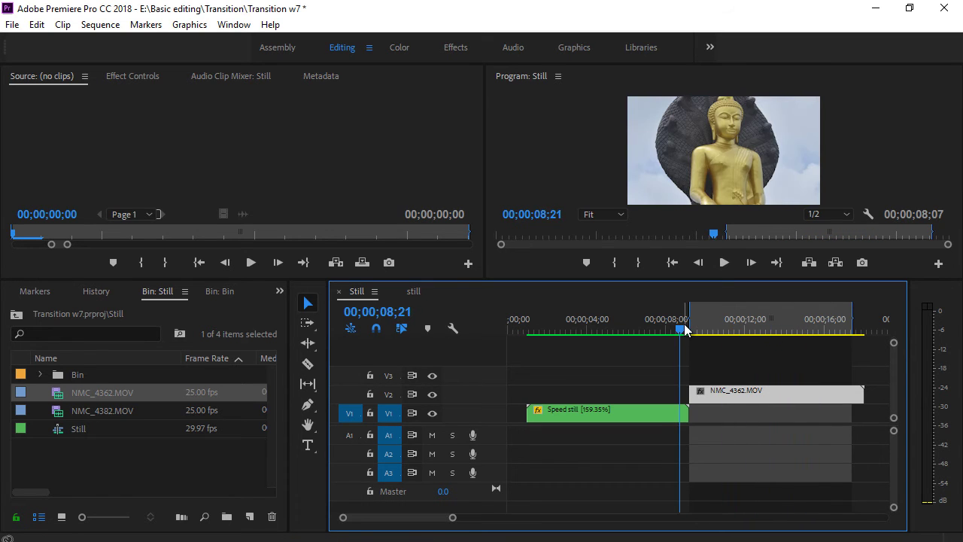
{"action": "key", "text": "space"}
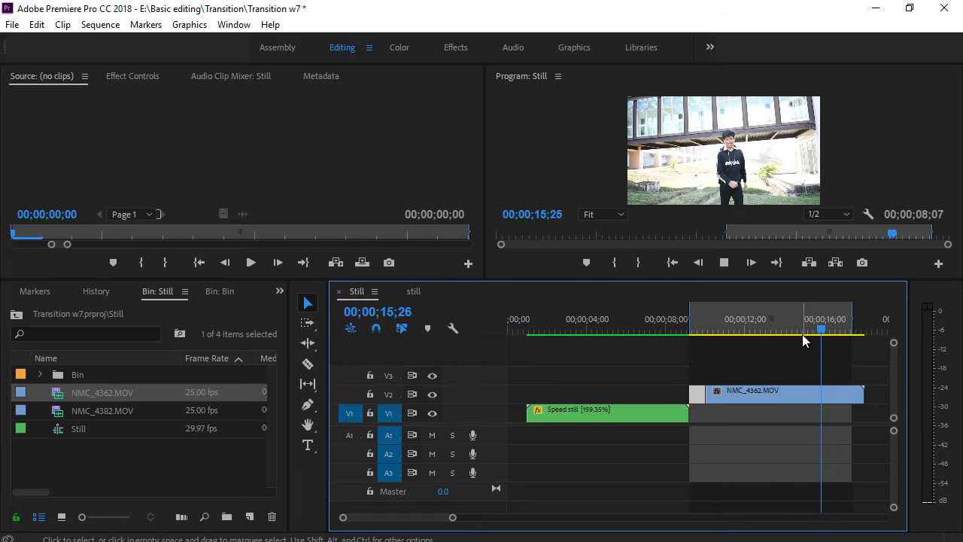
{"action": "left_click_drag", "start_coordinate": [718, 331], "coordinate": [728, 331]}
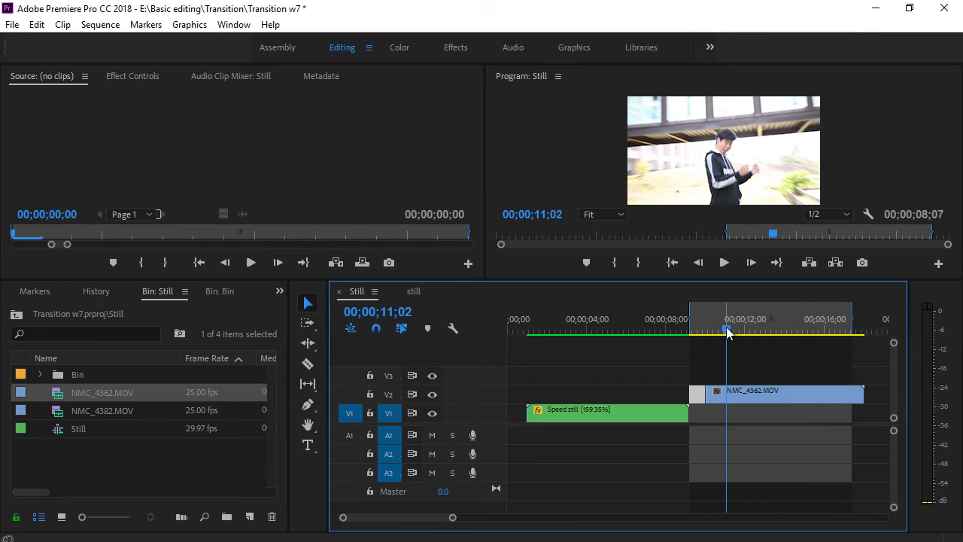
{"action": "left_click_drag", "start_coordinate": [727, 332], "coordinate": [740, 340]}
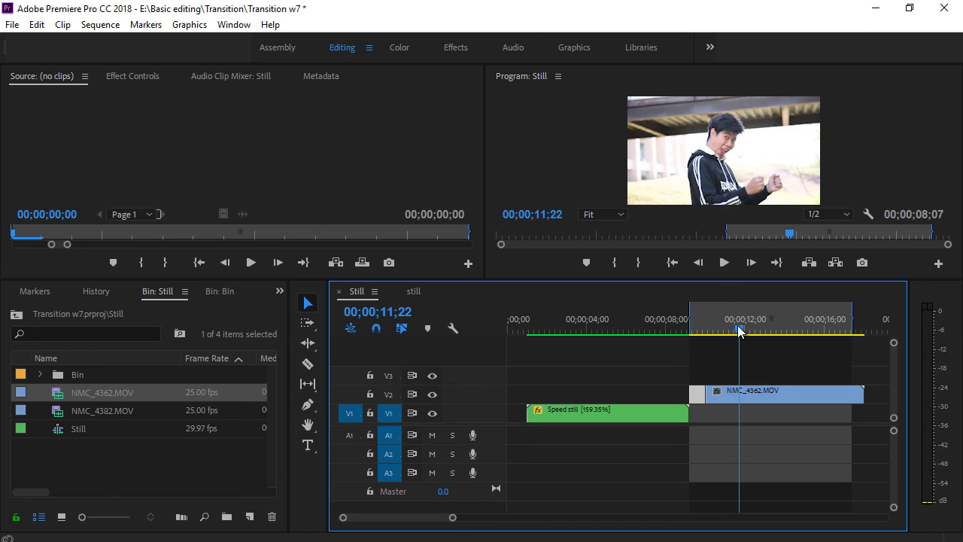
{"action": "left_click_drag", "start_coordinate": [740, 331], "coordinate": [695, 334]}
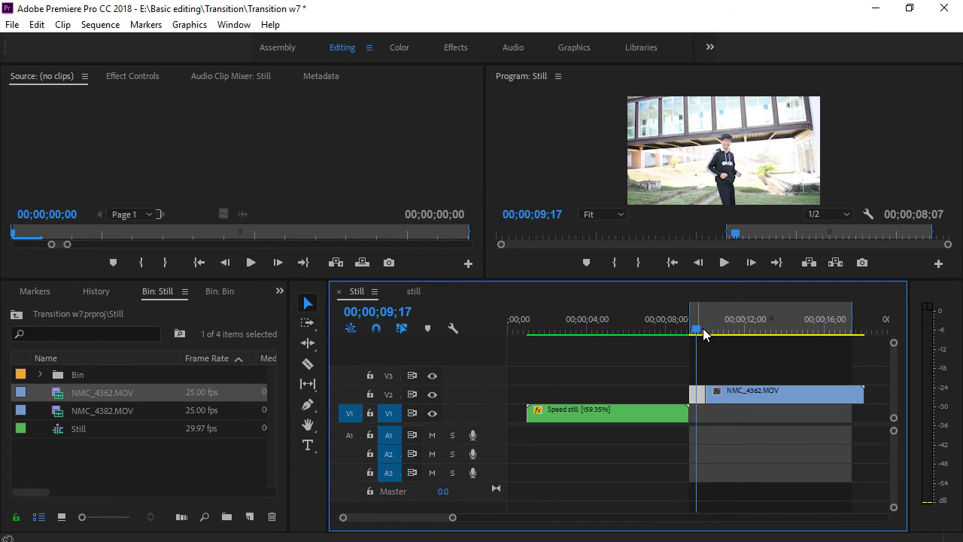
Step: Undo the last three edits from the Edit menu
{"action": "left_click", "coordinate": [36, 24]}
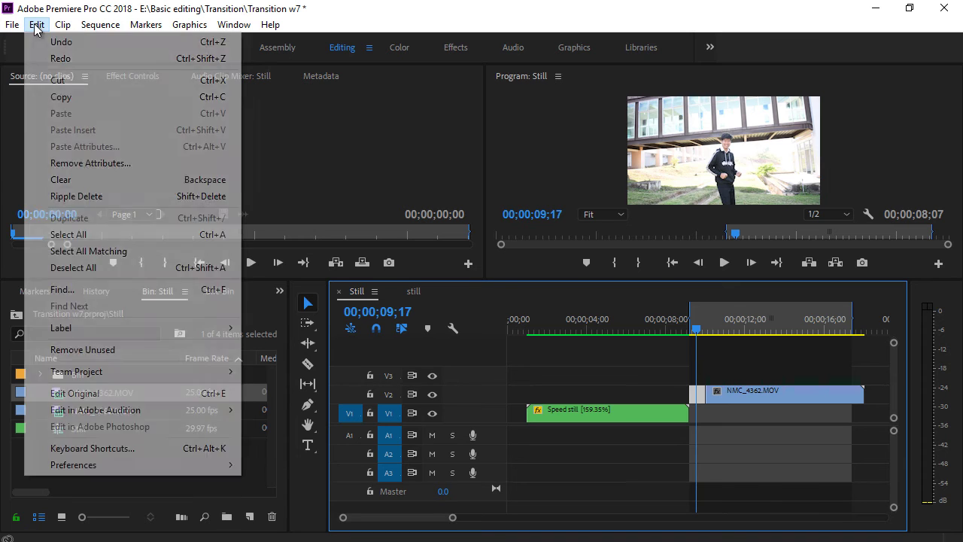
{"action": "left_click", "coordinate": [55, 47]}
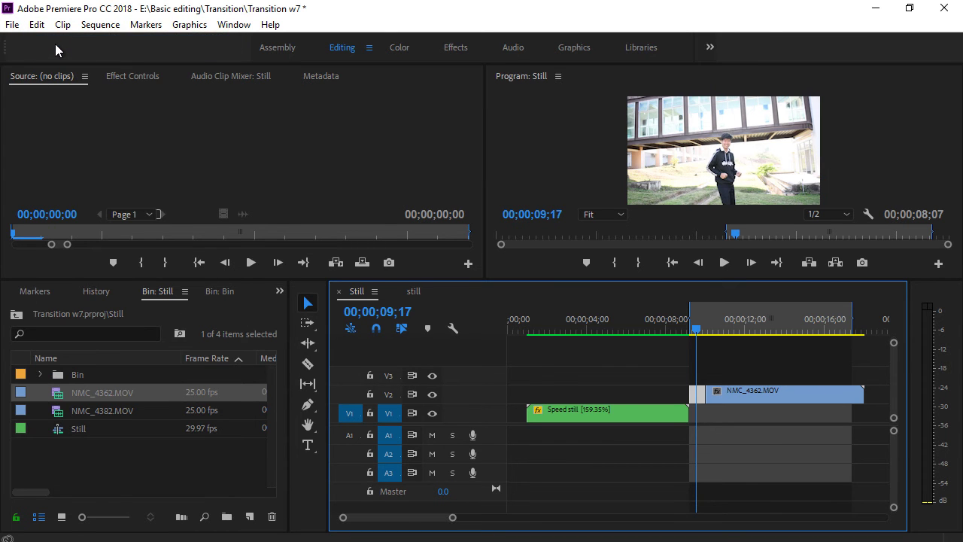
{"action": "left_click", "coordinate": [37, 24]}
{"action": "left_click", "coordinate": [55, 43]}
{"action": "left_click", "coordinate": [37, 24]}
{"action": "left_click", "coordinate": [60, 44]}
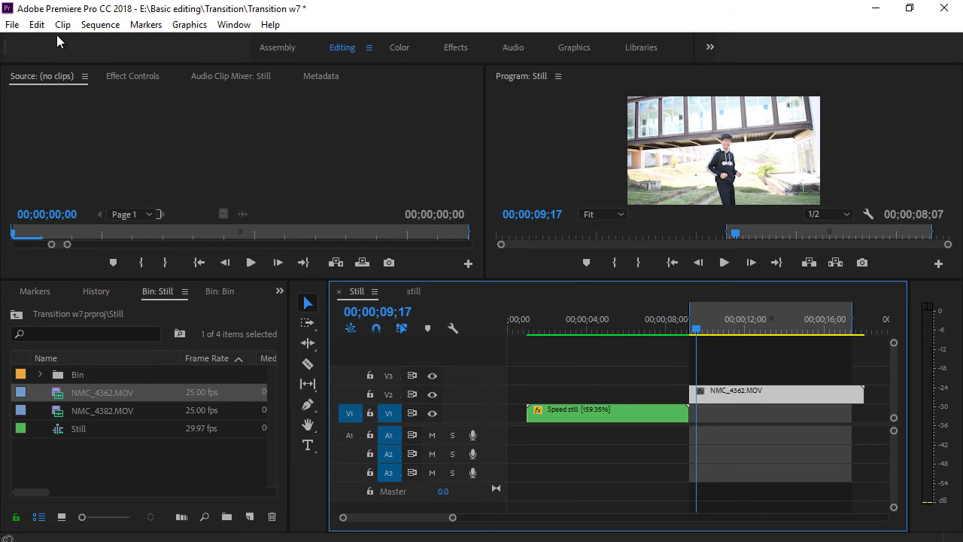
Step: Split the V2 clip at 11;02 with Ctrl+K
{"action": "mouse_move", "coordinate": [697, 330]}
{"action": "left_mouse_down"}
{"action": "mouse_move", "coordinate": [736, 339]}
{"action": "mouse_move", "coordinate": [709, 329]}
{"action": "mouse_move", "coordinate": [734, 324]}
{"action": "left_mouse_up"}
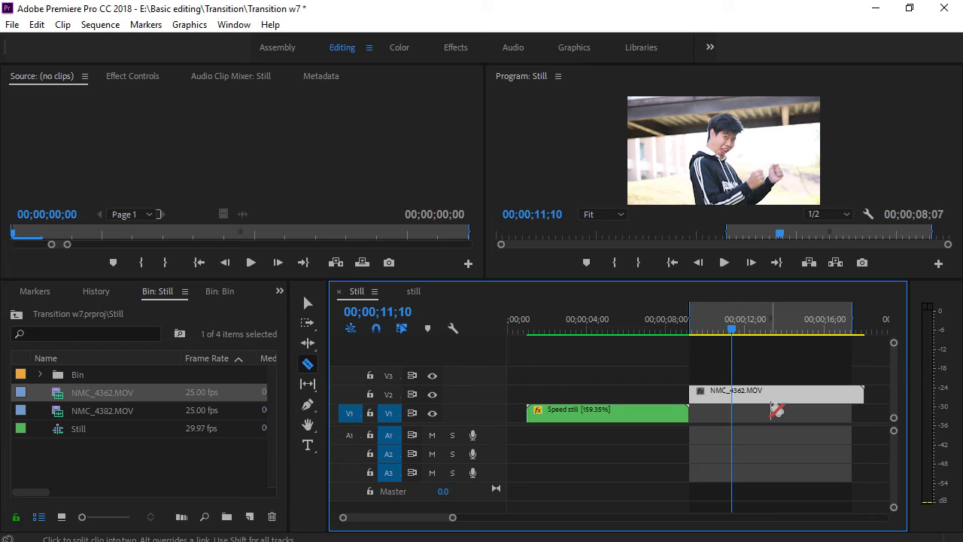
{"action": "key", "text": "ctrl+k"}
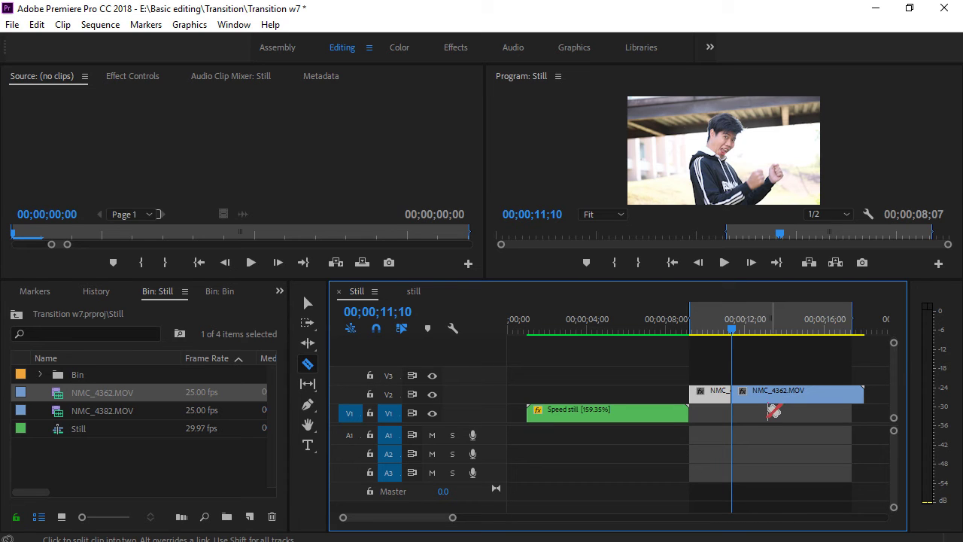
{"action": "left_click_drag", "start_coordinate": [733, 333], "coordinate": [734, 338]}
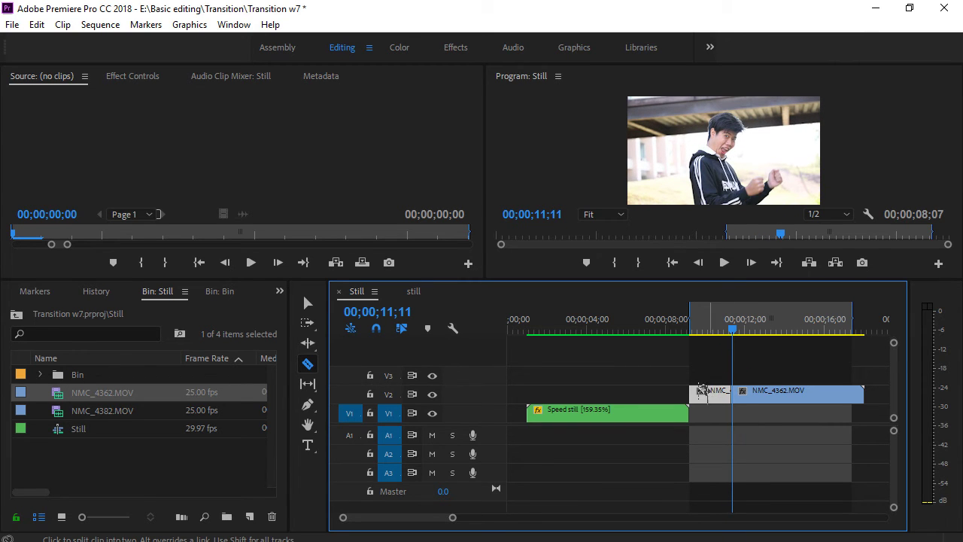
{"action": "key", "text": "v"}
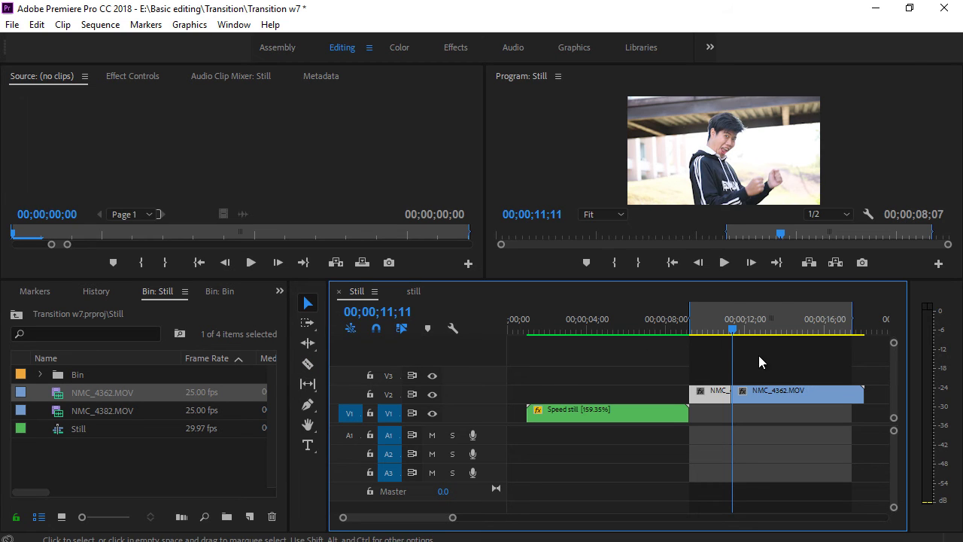
Step: Cut the V2 clip with the Razor tool at 12;20 and 14;09
{"action": "left_click_drag", "start_coordinate": [736, 333], "coordinate": [748, 331]}
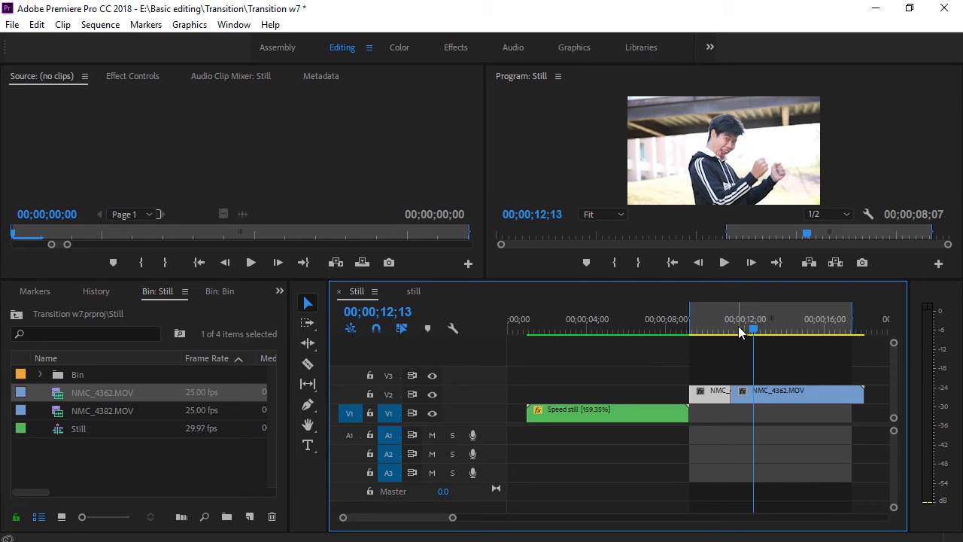
{"action": "left_click", "coordinate": [307, 363]}
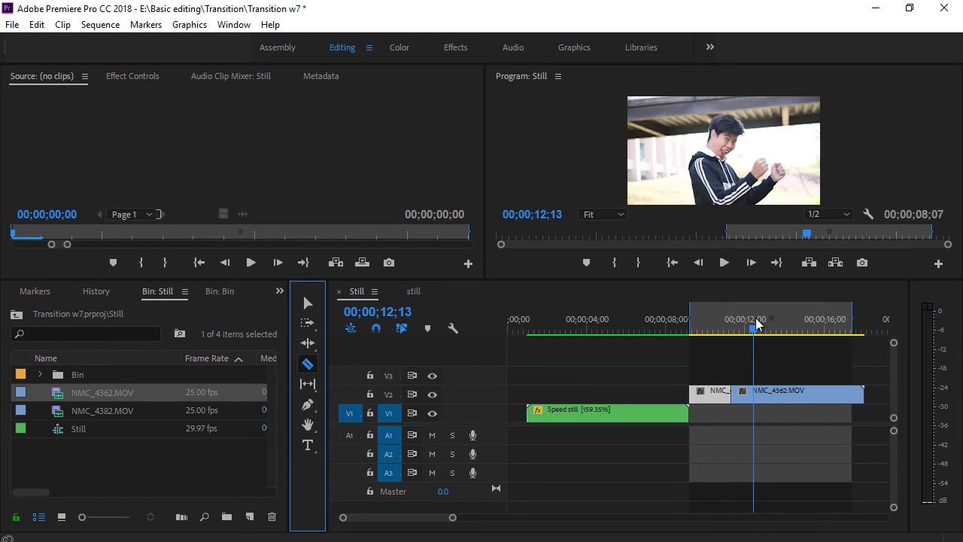
{"action": "left_click_drag", "start_coordinate": [757, 324], "coordinate": [757, 340]}
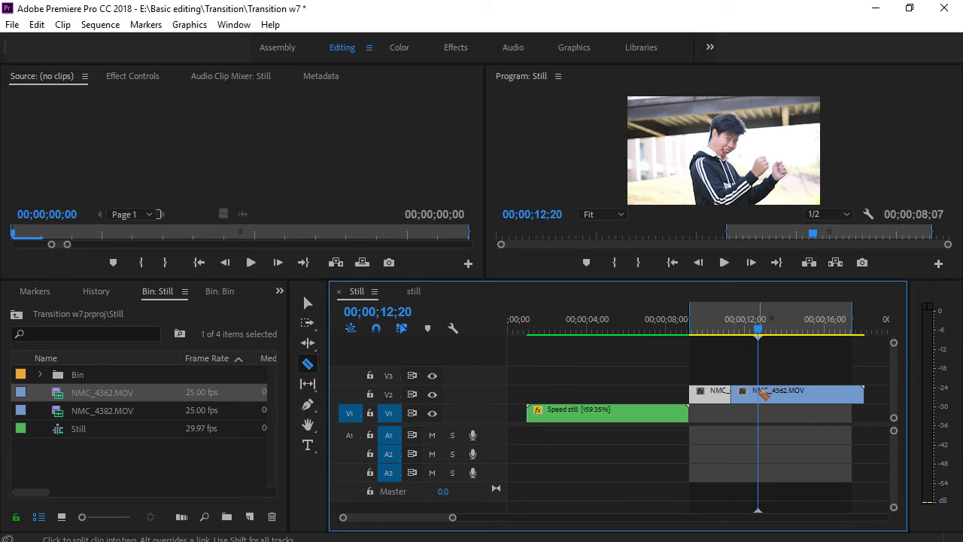
{"action": "key", "text": "shift"}
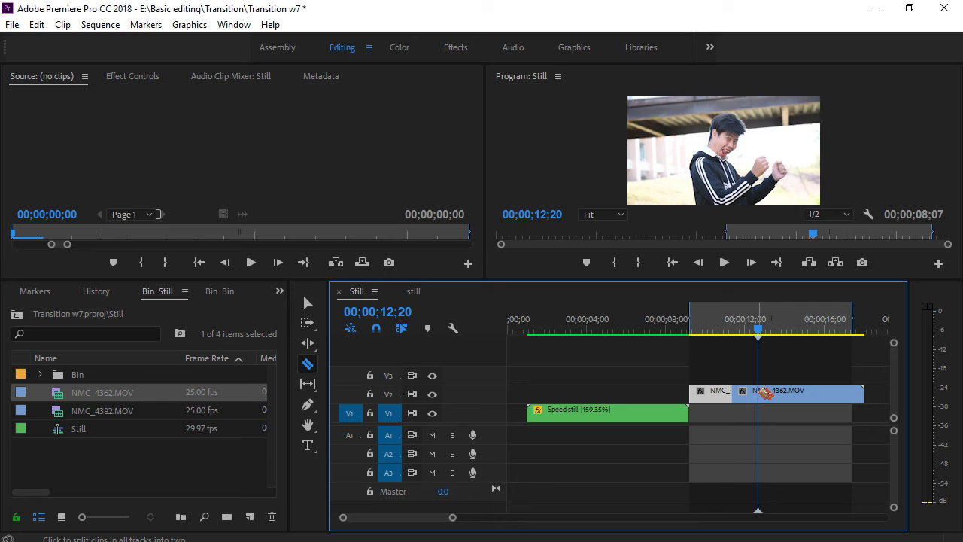
{"action": "left_click", "coordinate": [761, 391], "text": "shift"}
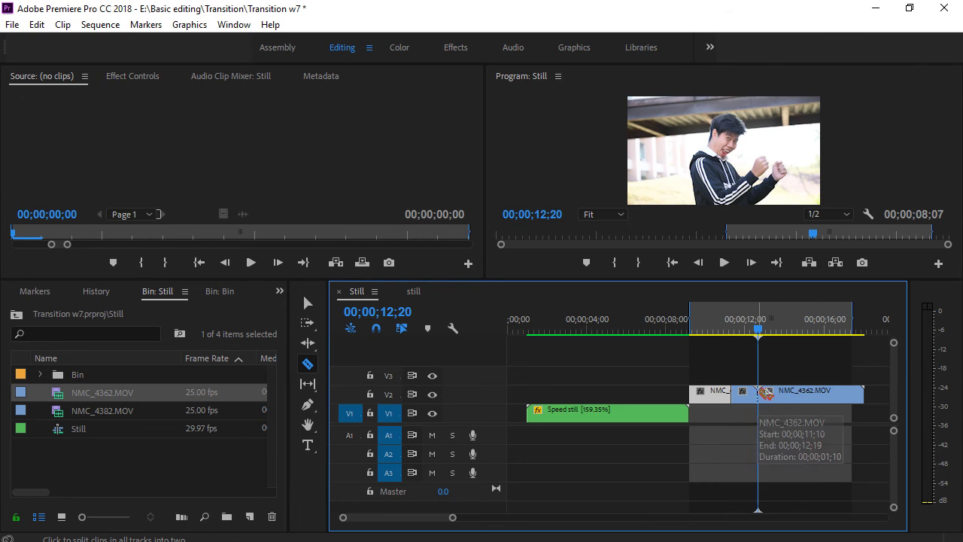
{"action": "left_click_drag", "start_coordinate": [758, 331], "coordinate": [712, 338]}
{"action": "key", "text": "space"}
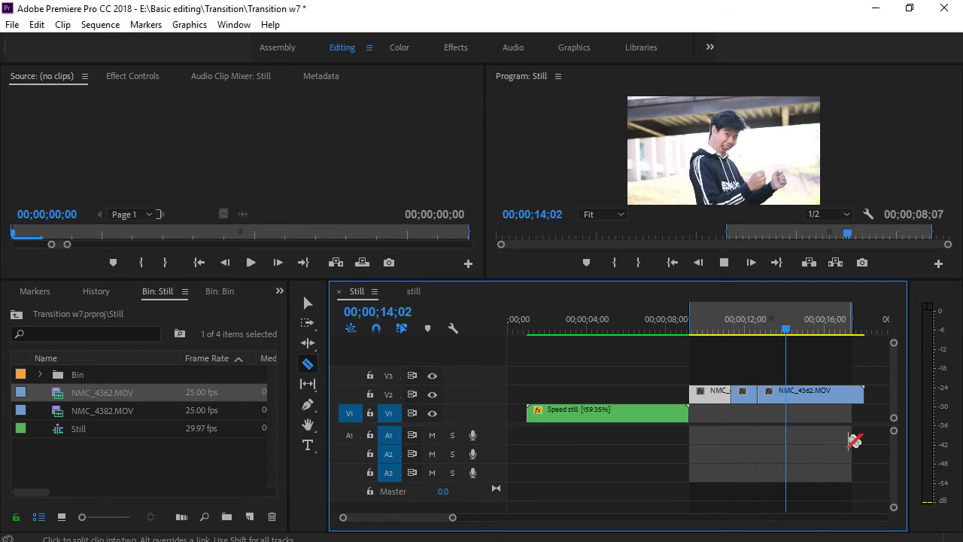
{"action": "key", "text": "space"}
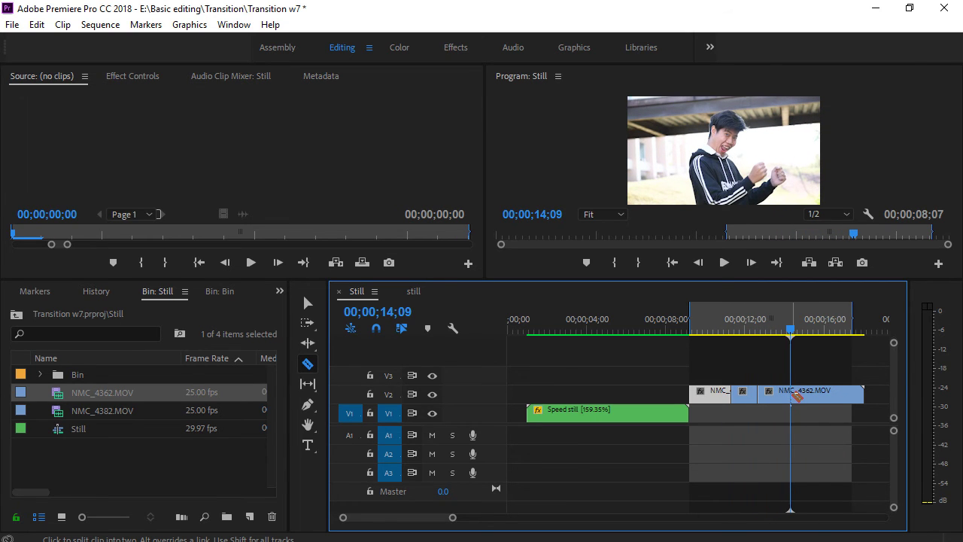
{"action": "left_click", "coordinate": [791, 394]}
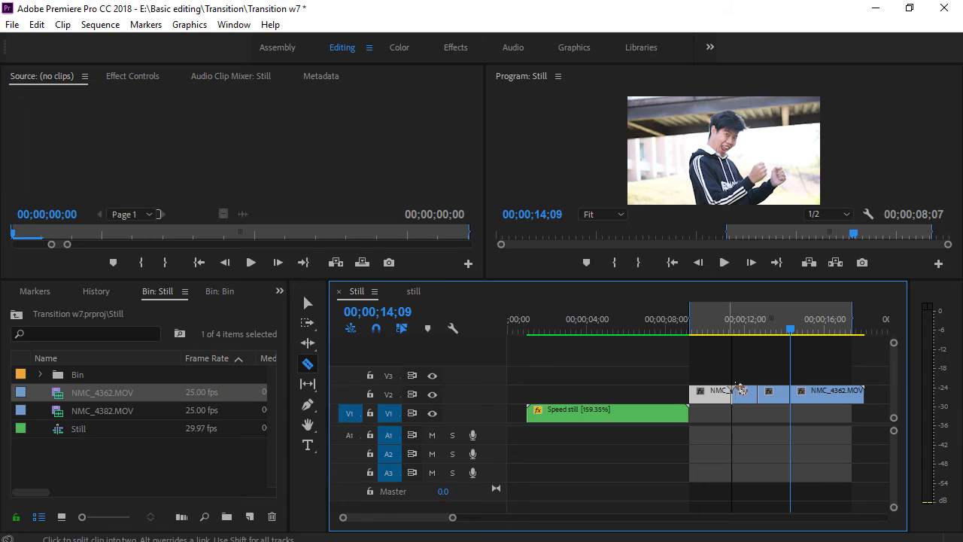
Step: Save, enlarge the monitors, and add a frame hold to the V2 clip at 11;15
{"action": "key", "text": "ctrl+s"}
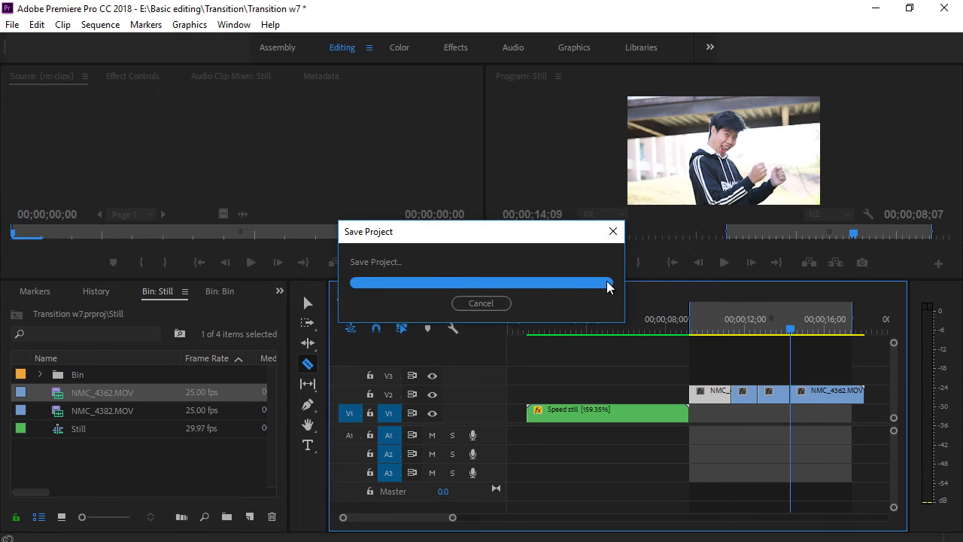
{"action": "left_click_drag", "start_coordinate": [631, 287], "coordinate": [620, 371]}
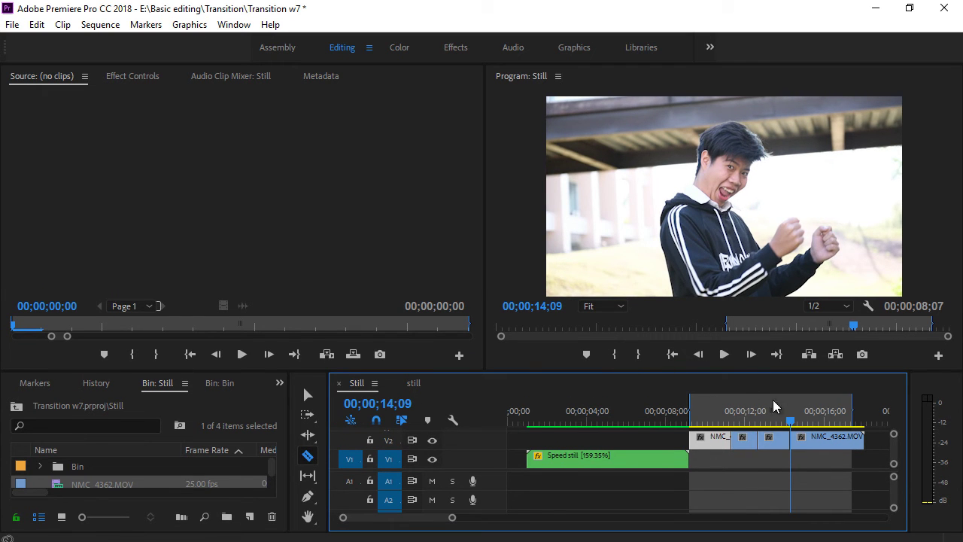
{"action": "left_click_drag", "start_coordinate": [789, 425], "coordinate": [735, 406]}
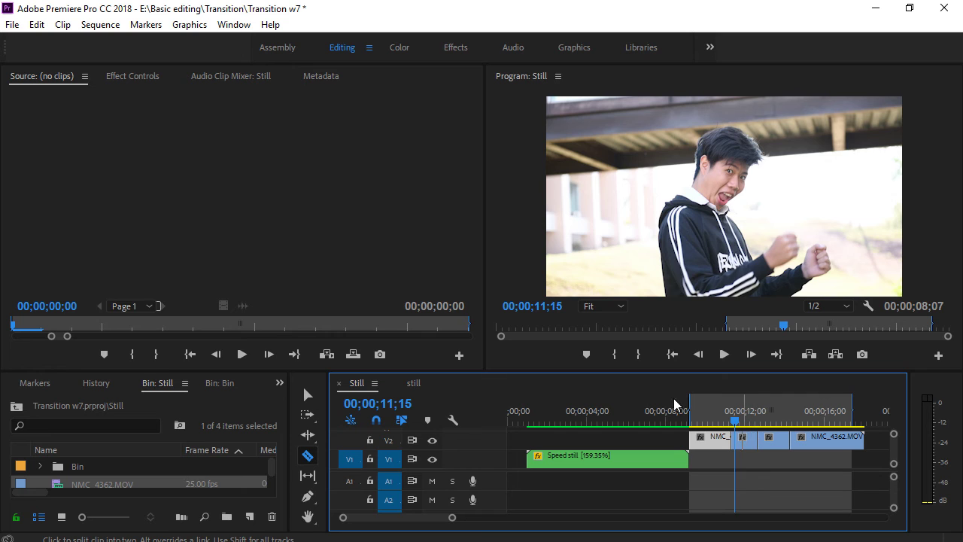
{"action": "left_click", "coordinate": [308, 394]}
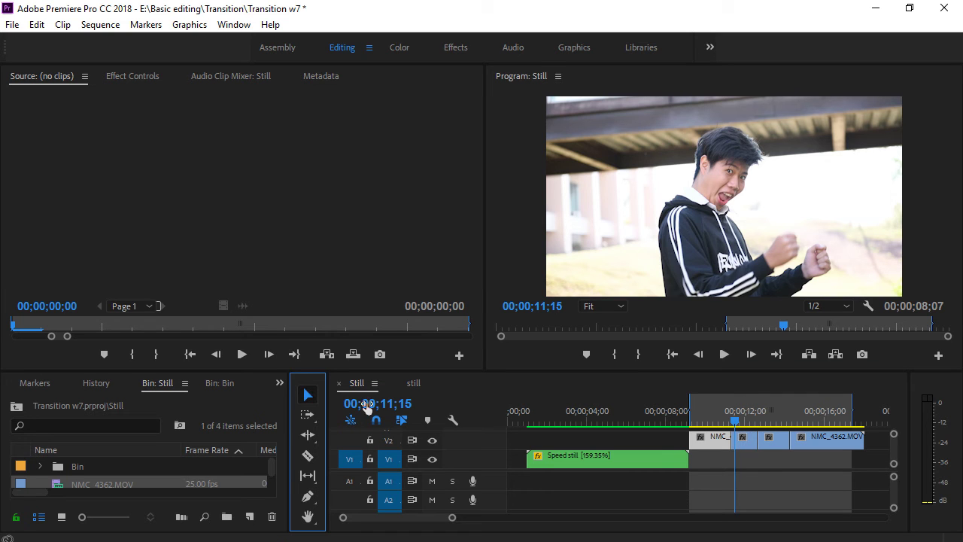
{"action": "right_click", "coordinate": [734, 445]}
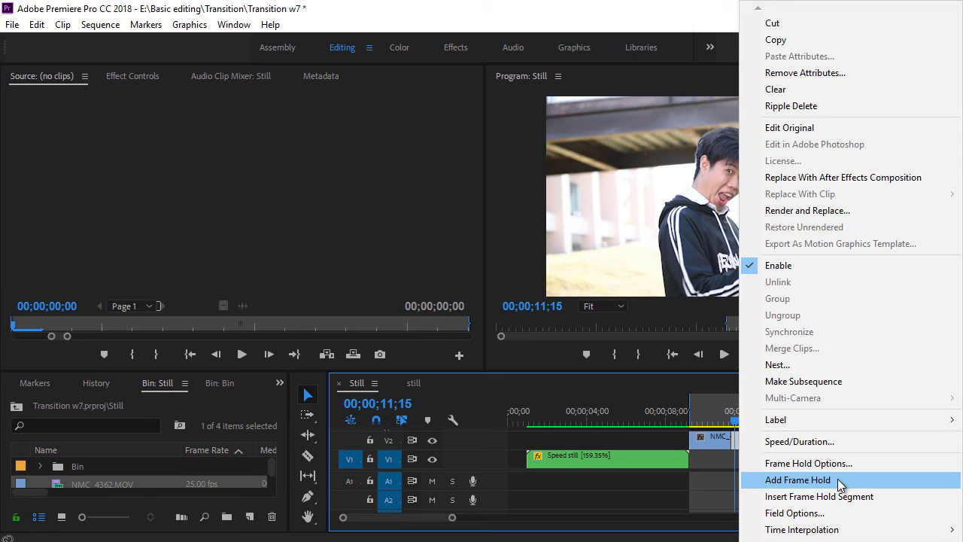
{"action": "left_click", "coordinate": [837, 479]}
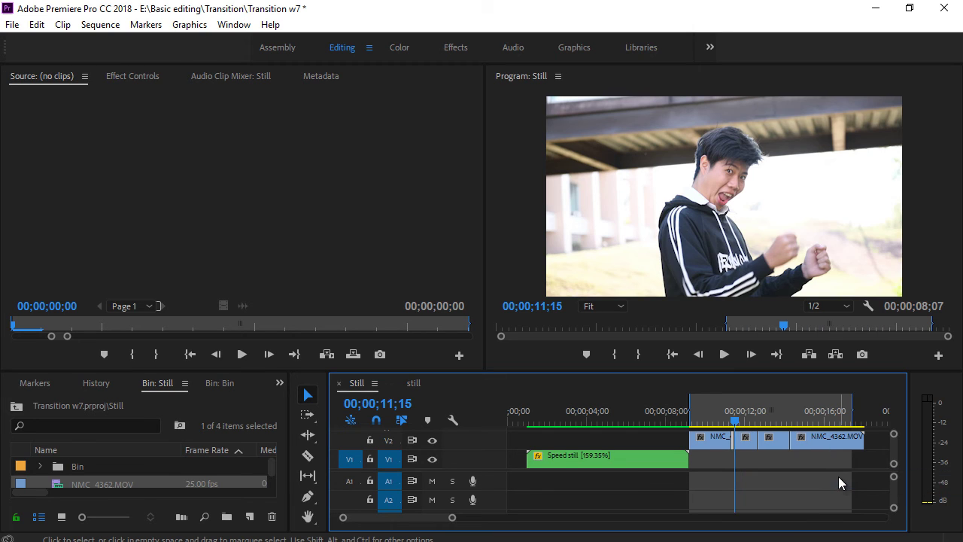
{"action": "left_click_drag", "start_coordinate": [739, 427], "coordinate": [728, 425]}
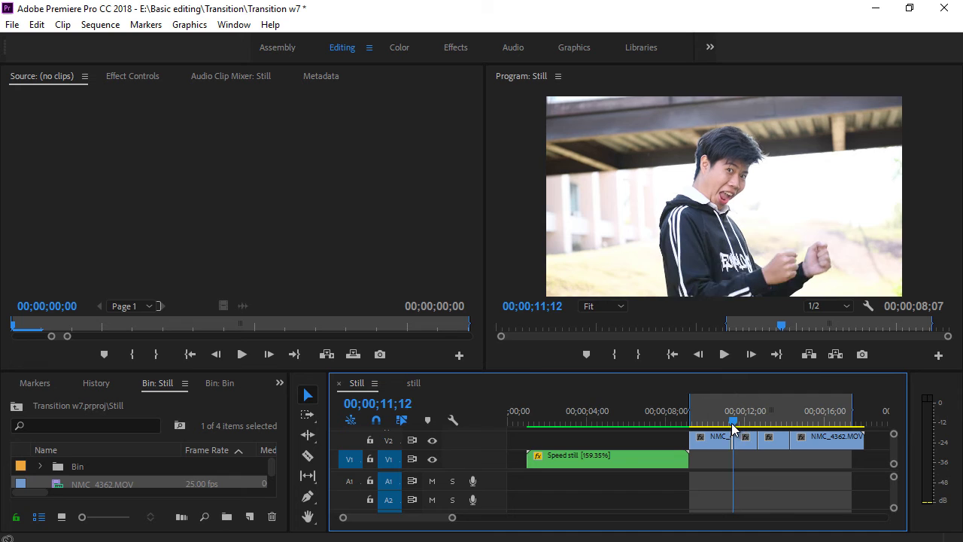
{"action": "key", "text": "space"}
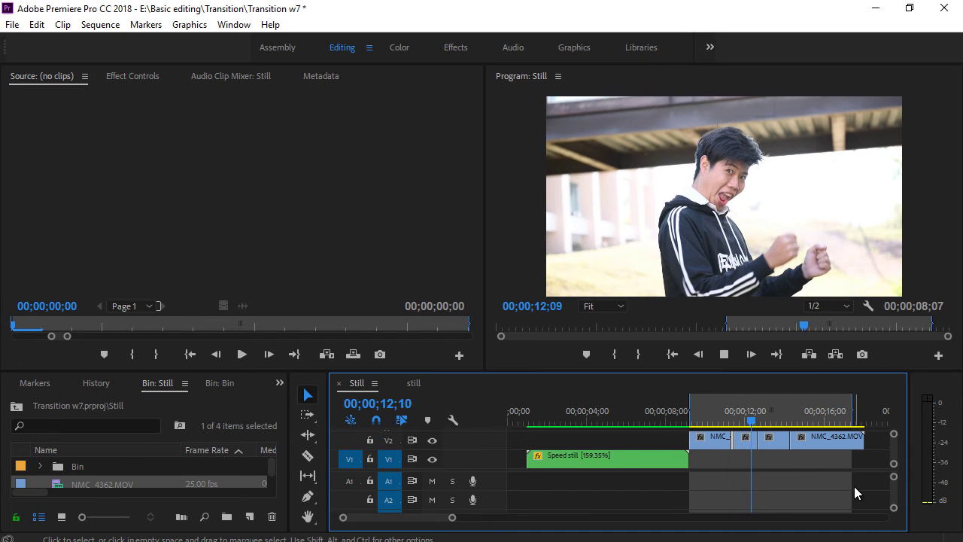
{"action": "left_click", "coordinate": [765, 422]}
{"action": "left_click_drag", "start_coordinate": [766, 422], "coordinate": [734, 421]}
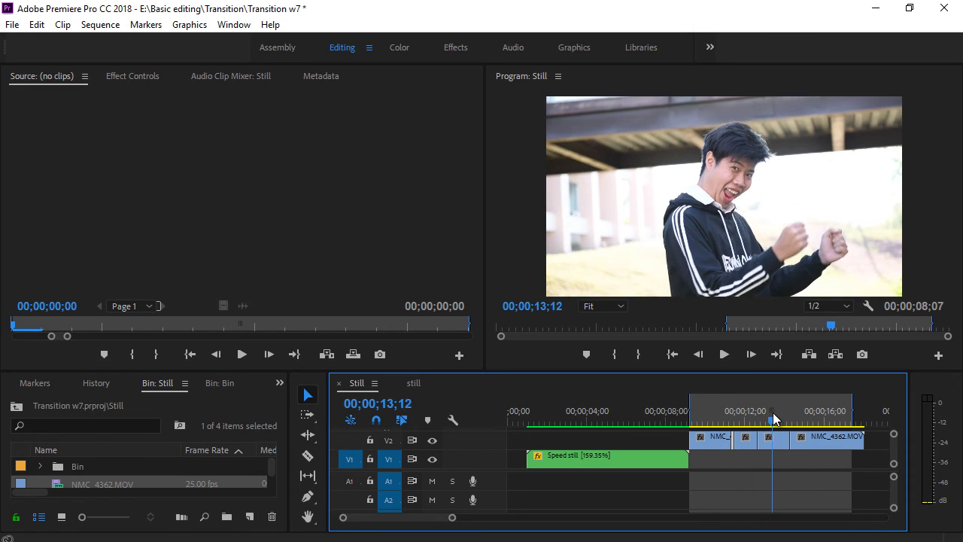
{"action": "key", "text": "space"}
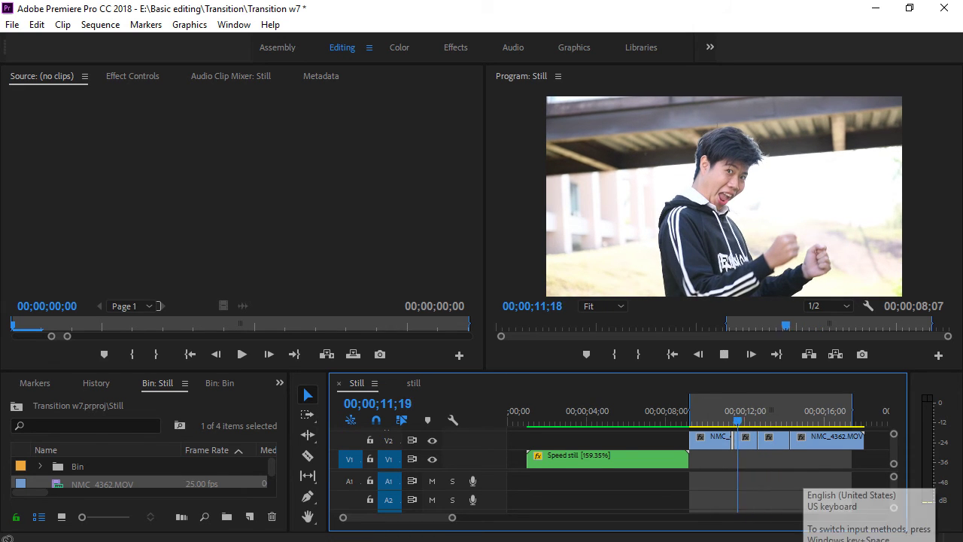
{"action": "key", "text": "space"}
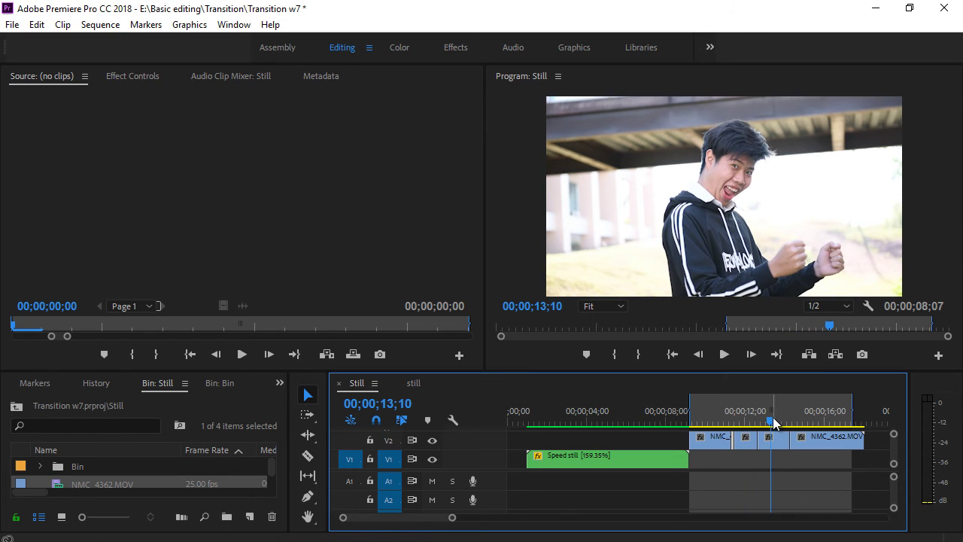
{"action": "left_click_drag", "start_coordinate": [775, 424], "coordinate": [734, 422]}
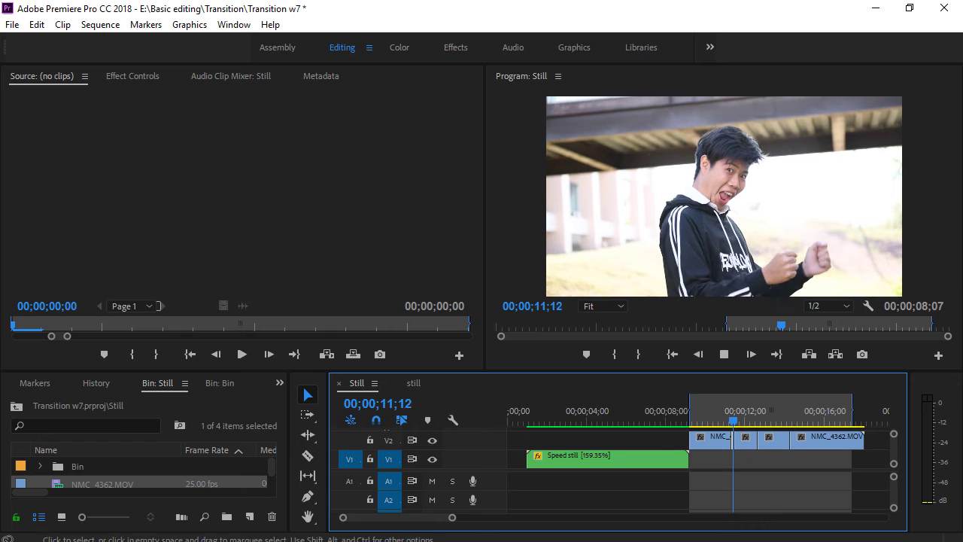
{"action": "key", "text": "space"}
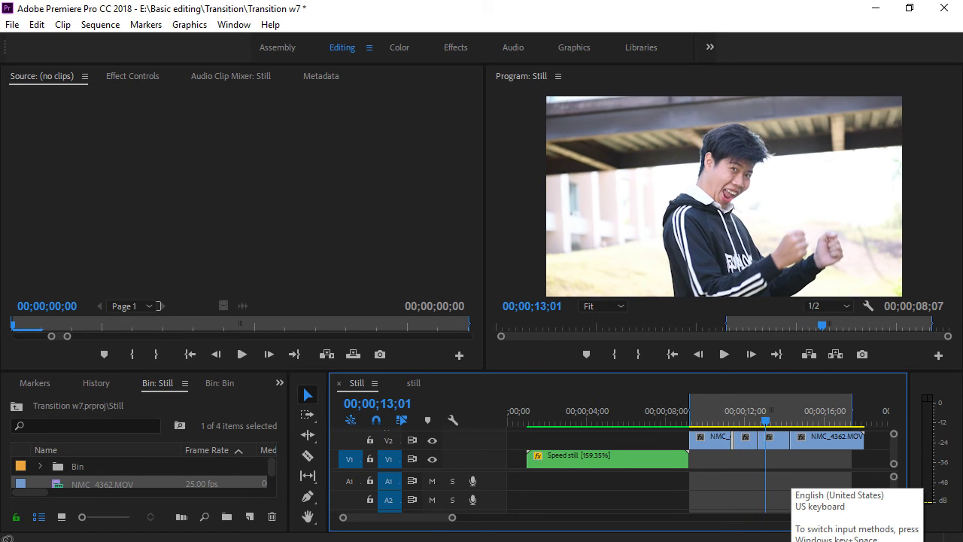
{"action": "key", "text": "space"}
{"action": "key", "text": "space"}
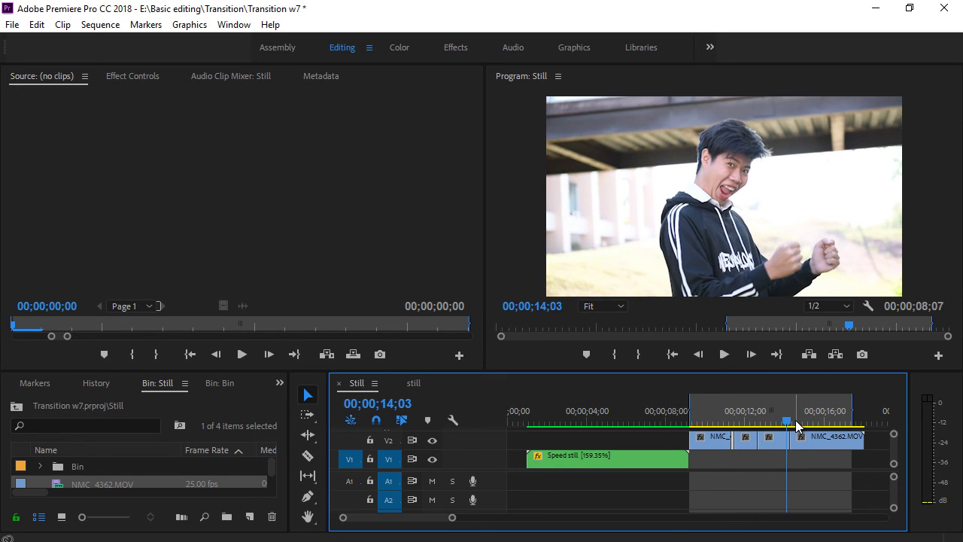
{"action": "left_click_drag", "start_coordinate": [790, 423], "coordinate": [739, 422]}
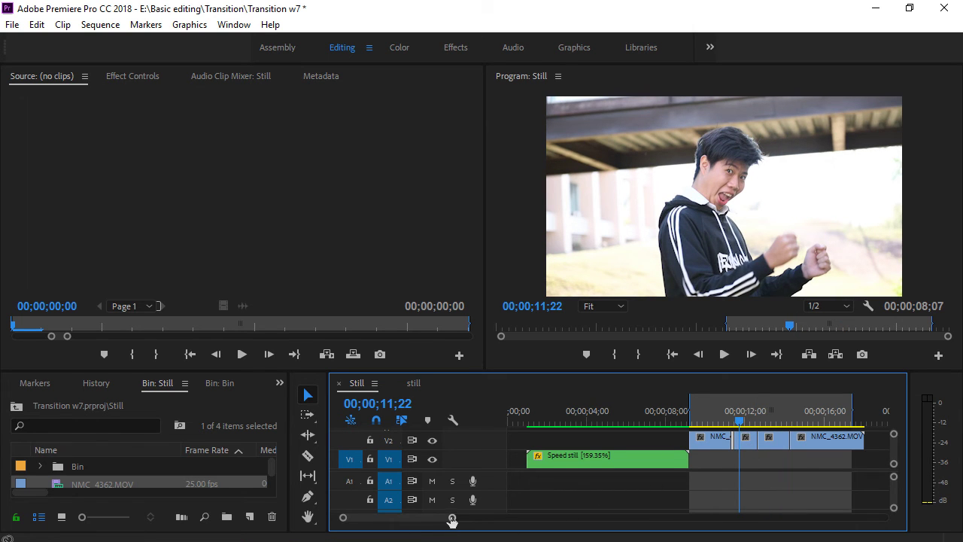
{"action": "left_click_drag", "start_coordinate": [451, 519], "coordinate": [384, 519]}
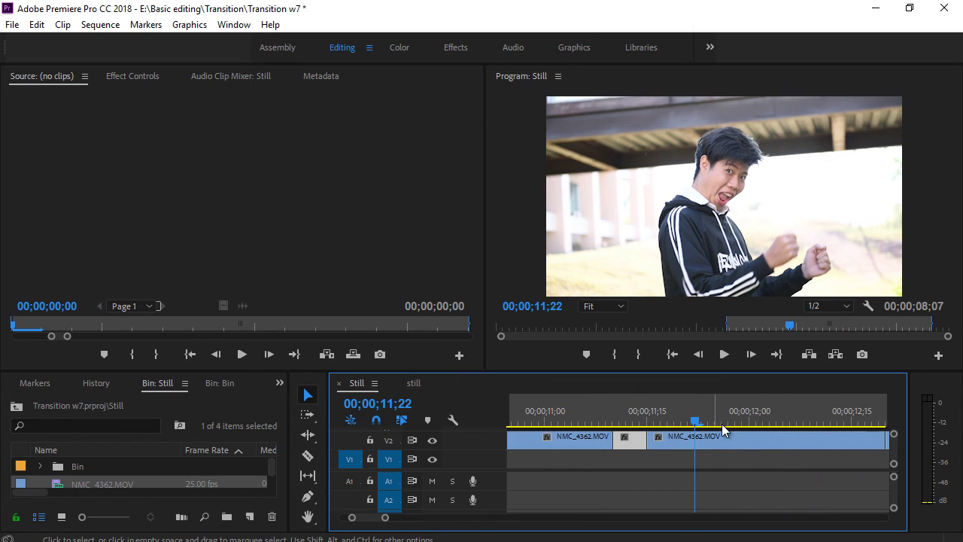
{"action": "left_click_drag", "start_coordinate": [695, 422], "coordinate": [639, 422]}
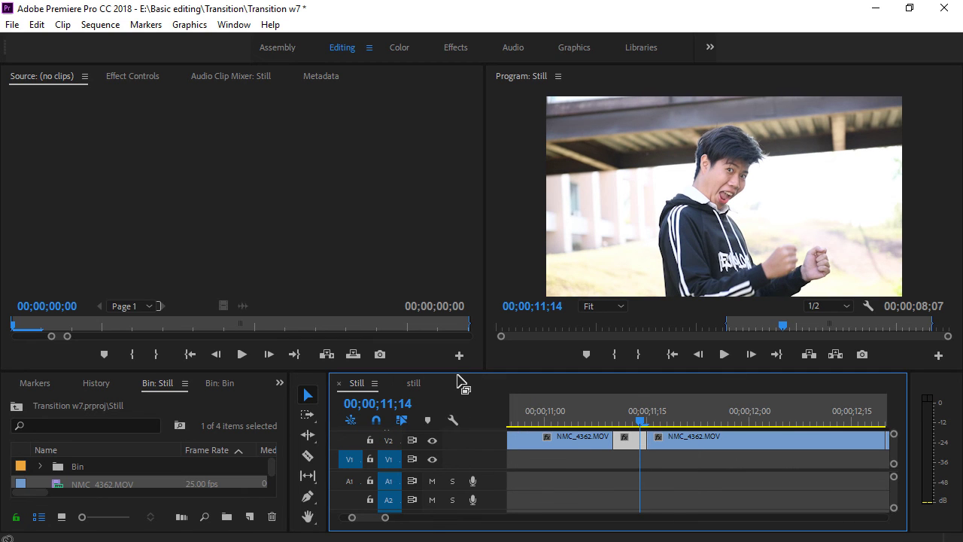
{"action": "scroll", "coordinate": [462, 384], "scroll_direction": "down", "scroll_amount": 1}
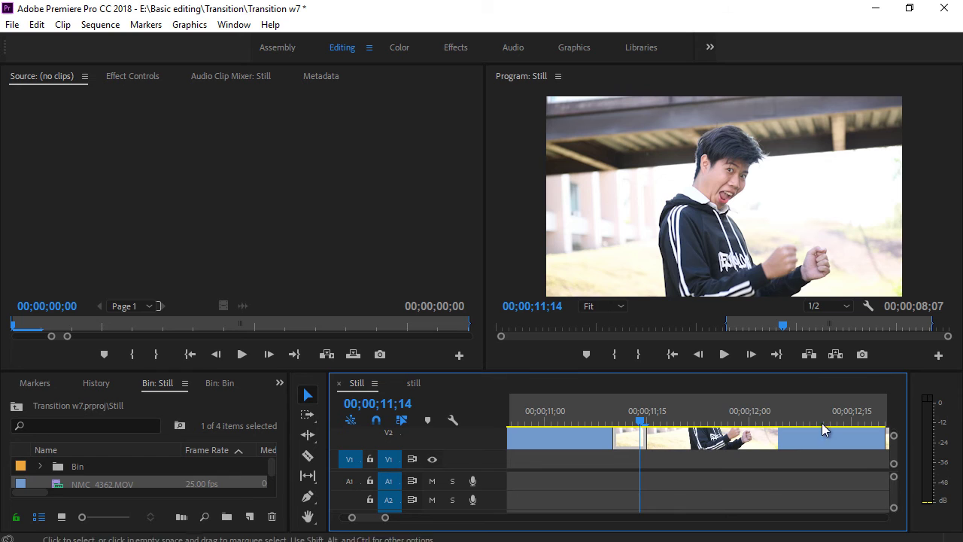
{"action": "left_click_drag", "start_coordinate": [796, 370], "coordinate": [800, 260]}
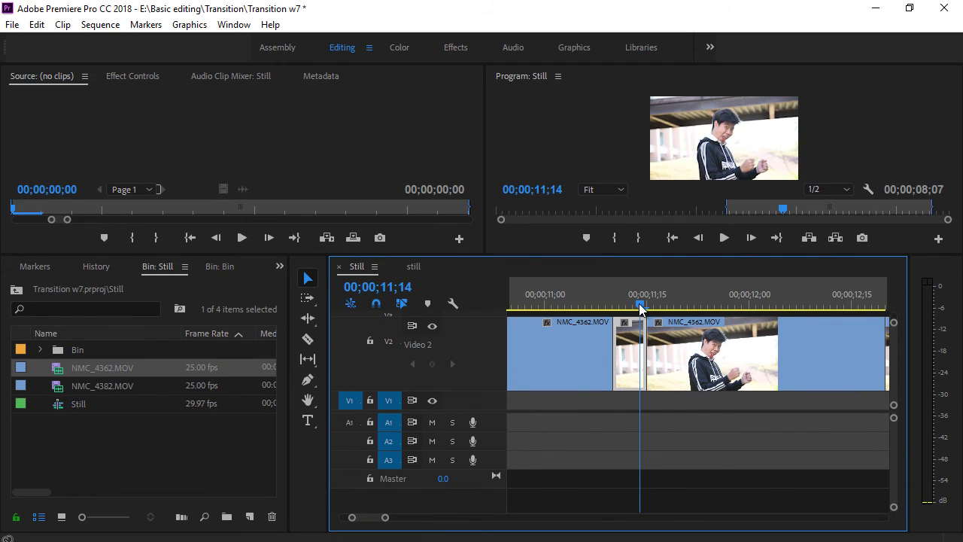
{"action": "left_click_drag", "start_coordinate": [640, 308], "coordinate": [633, 307]}
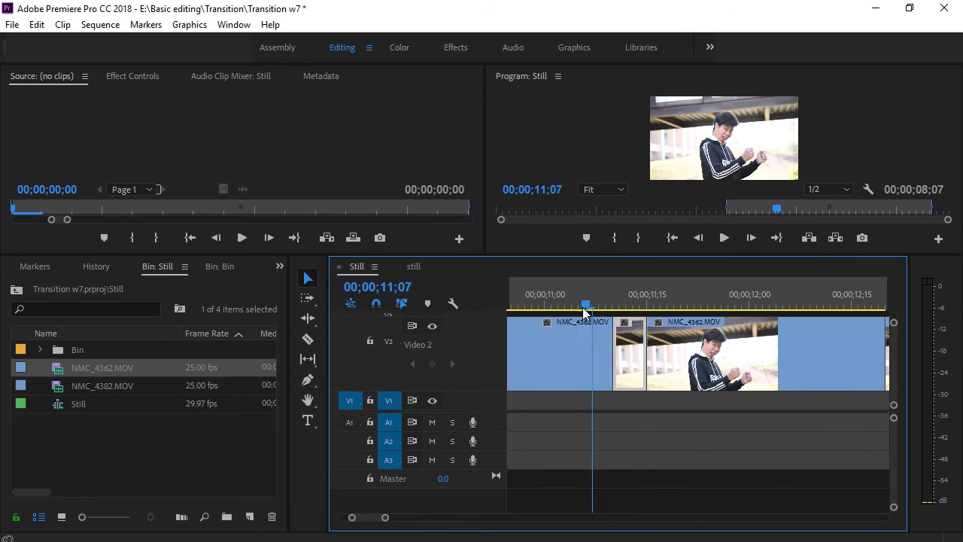
{"action": "left_click", "coordinate": [638, 366]}
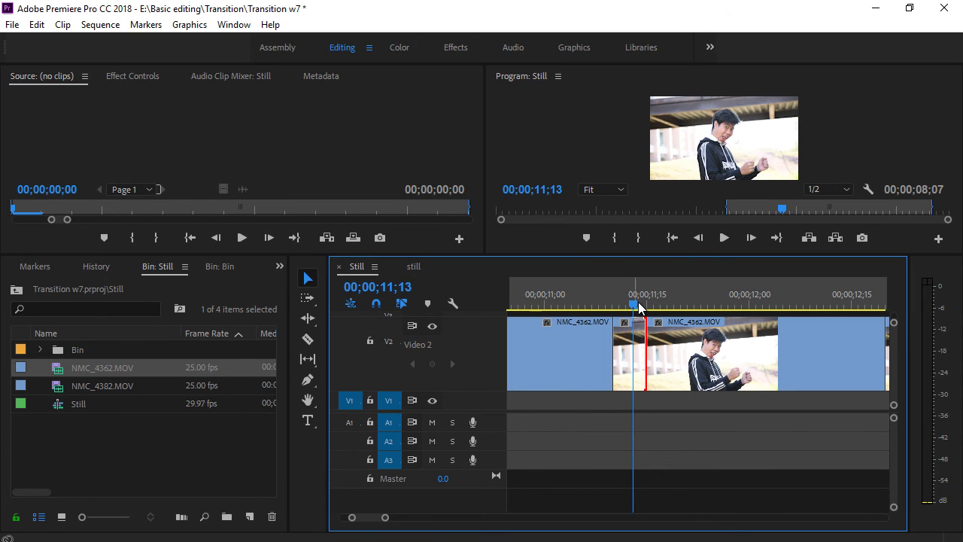
{"action": "left_click_drag", "start_coordinate": [633, 306], "coordinate": [648, 326]}
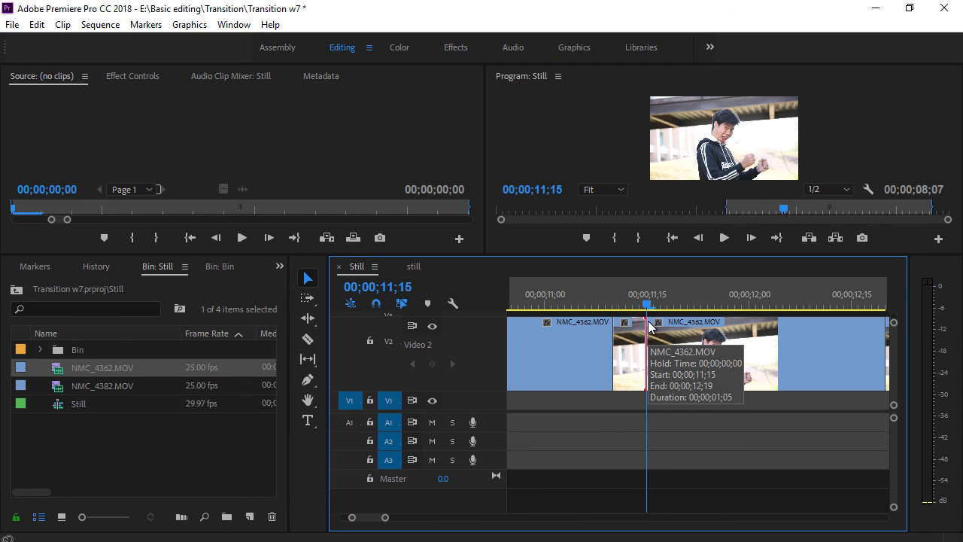
{"action": "mouse_move", "coordinate": [658, 325]}
{"action": "left_mouse_down"}
{"action": "mouse_move", "coordinate": [672, 333]}
{"action": "mouse_move", "coordinate": [640, 331]}
{"action": "mouse_move", "coordinate": [692, 310]}
{"action": "left_mouse_up"}
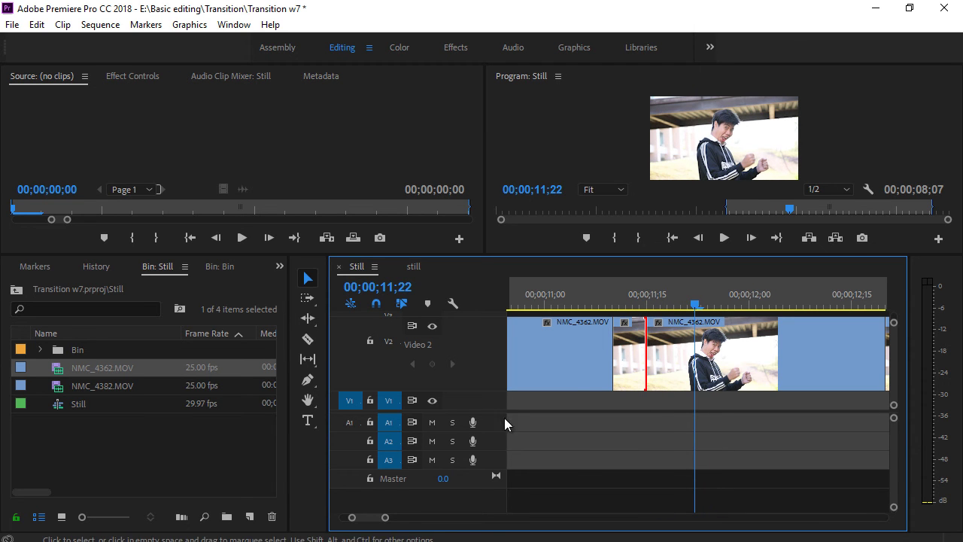
Step: Create a 1920×1080 colour matte and choose near-white FBF9F9 in the Color Picker
{"action": "right_click", "coordinate": [125, 450]}
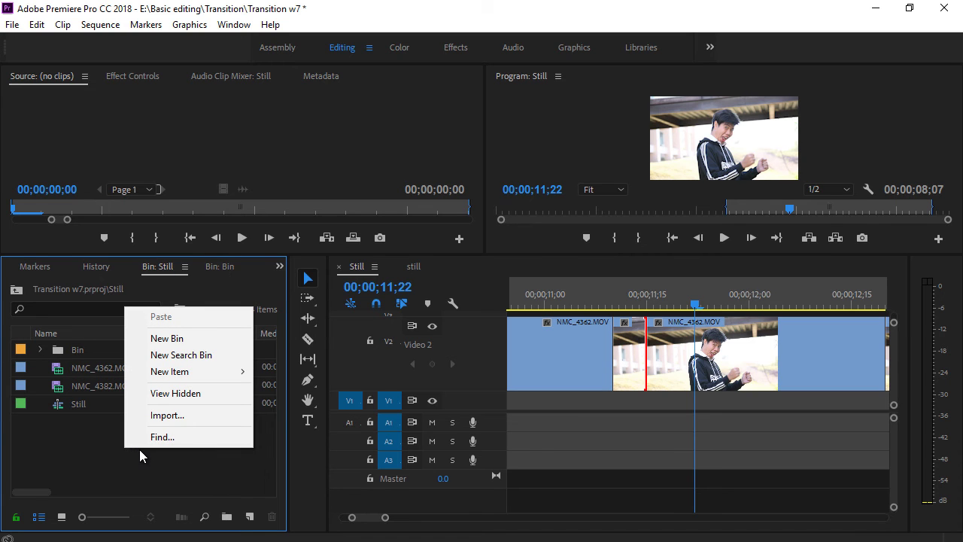
{"action": "mouse_move", "coordinate": [222, 377]}
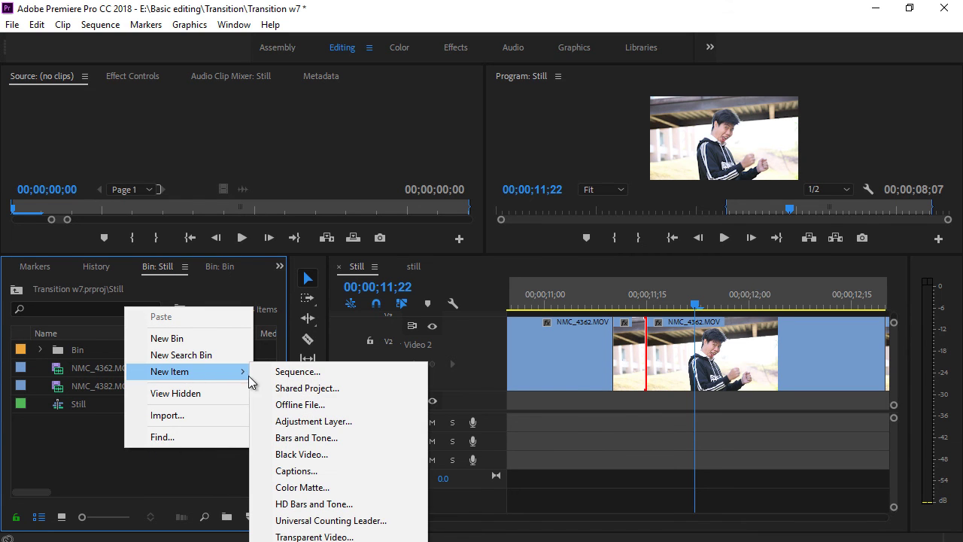
{"action": "left_click", "coordinate": [320, 491]}
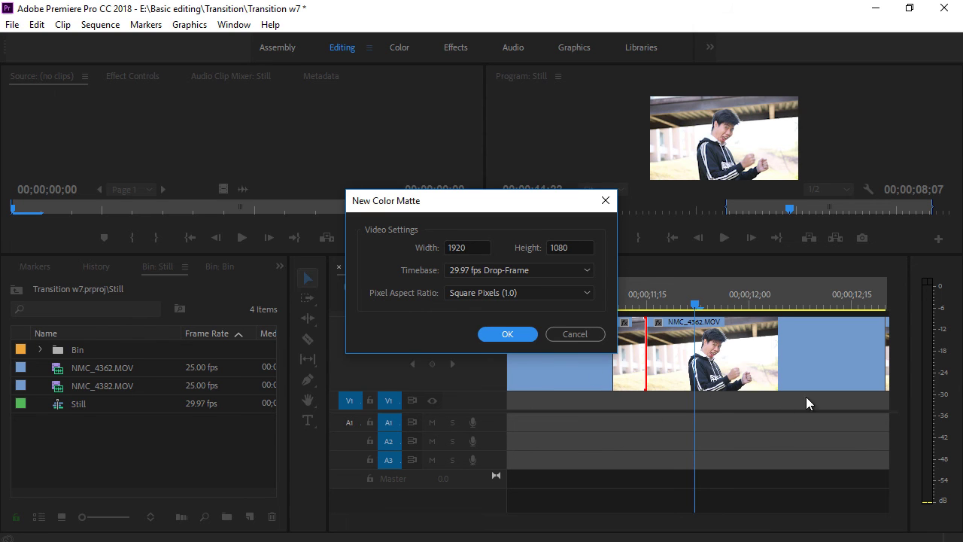
{"action": "left_click", "coordinate": [511, 337]}
{"action": "left_click", "coordinate": [314, 394]}
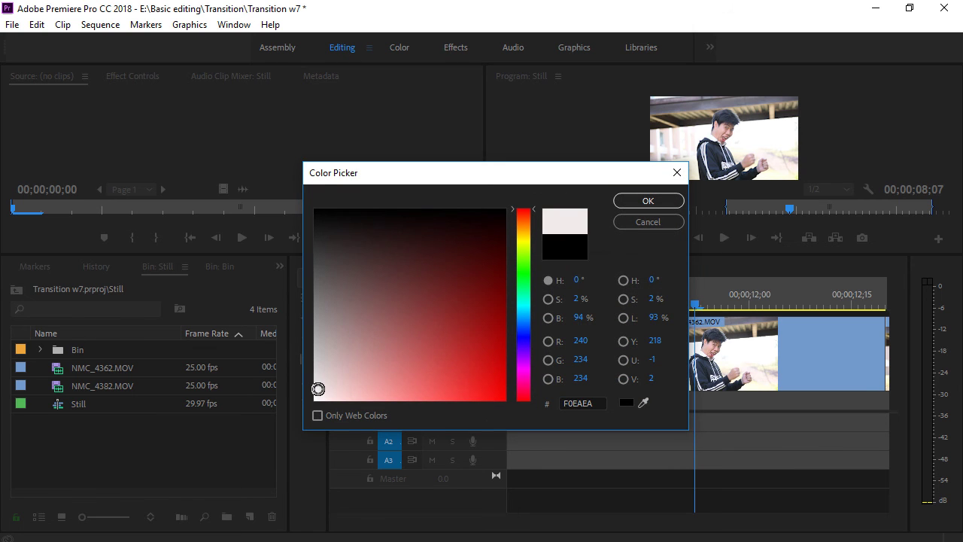
{"action": "left_click", "coordinate": [317, 397]}
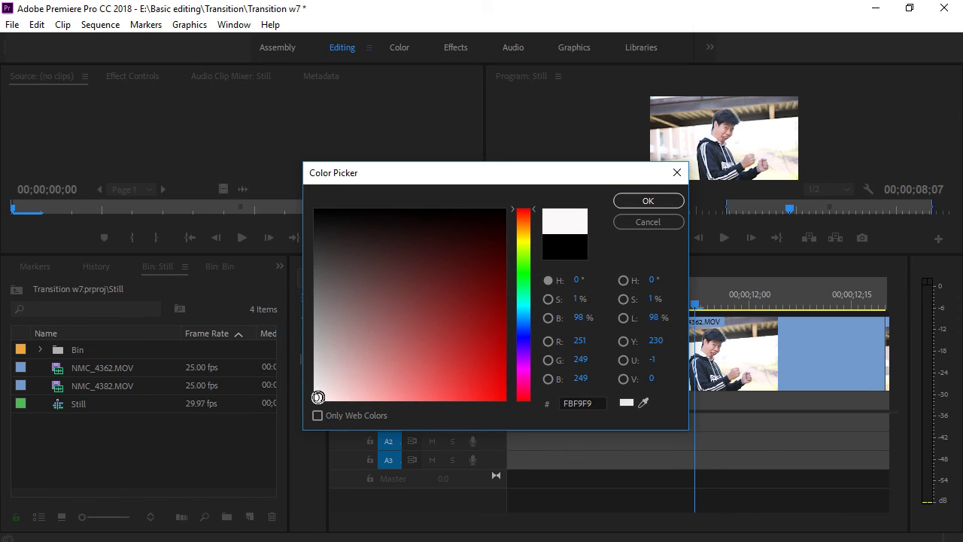
Step: Confirm the FBF9F9 colour and keep the default name Color Matte
{"action": "left_click", "coordinate": [623, 200]}
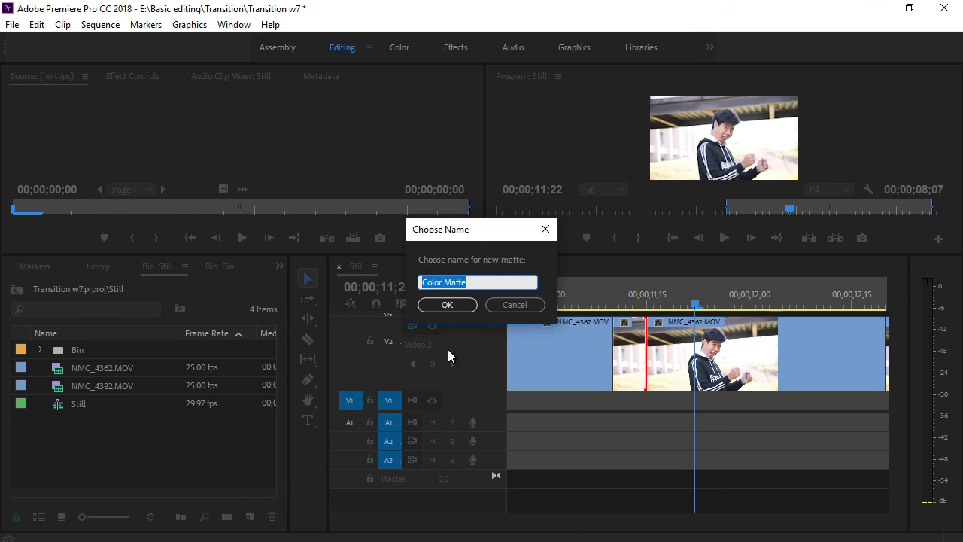
{"action": "left_click", "coordinate": [445, 306]}
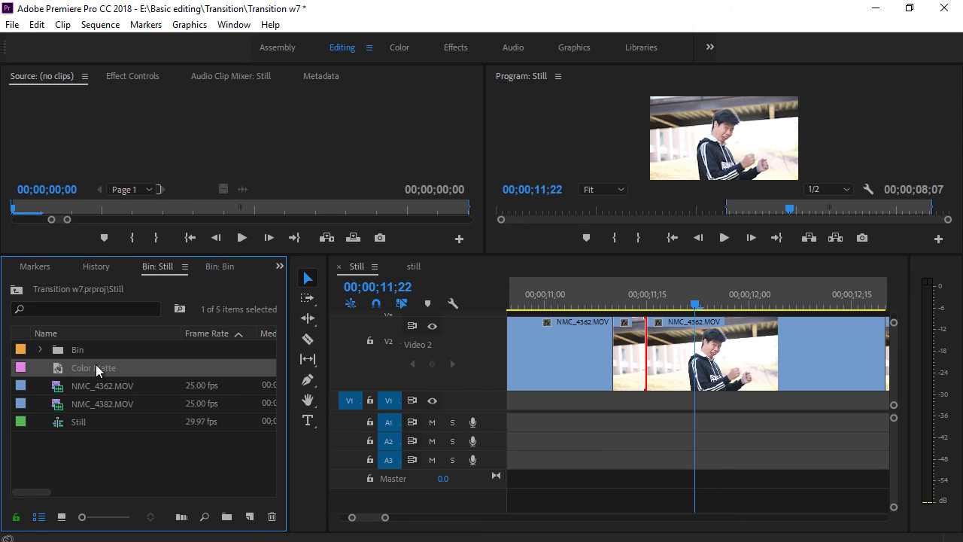
Step: Place Color Matte on V1 at the edit point and extend it under the V2 frame hold
{"action": "left_click_drag", "start_coordinate": [96, 364], "coordinate": [652, 405]}
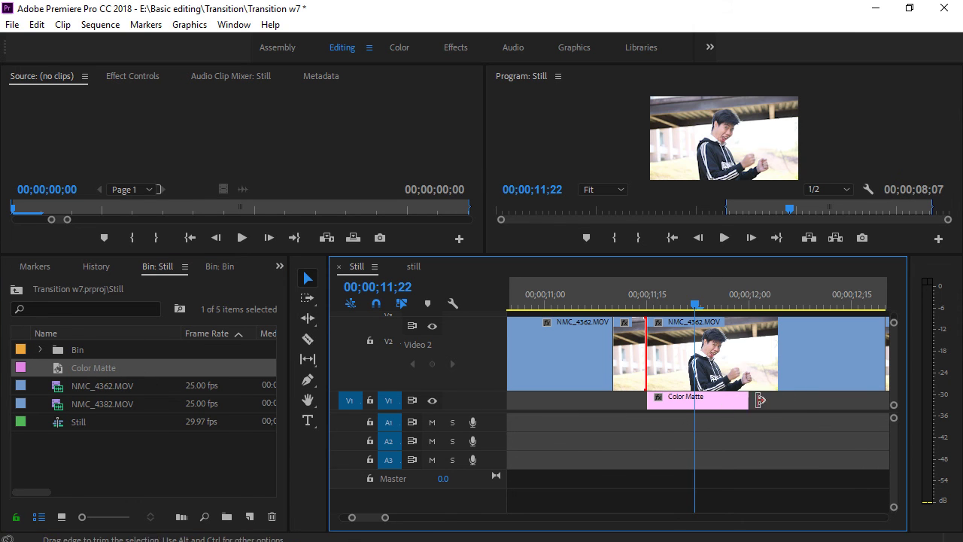
{"action": "left_click_drag", "start_coordinate": [748, 399], "coordinate": [780, 397]}
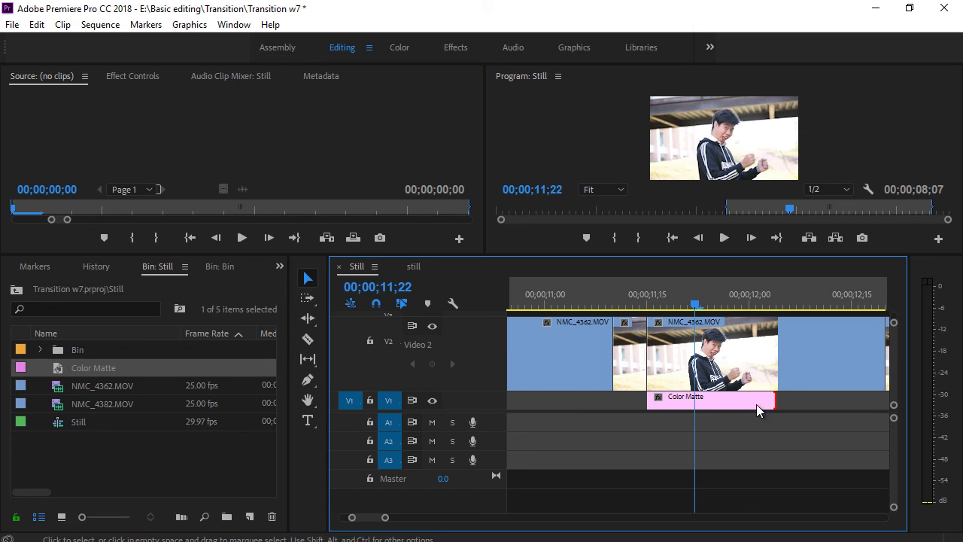
{"action": "left_click", "coordinate": [735, 362]}
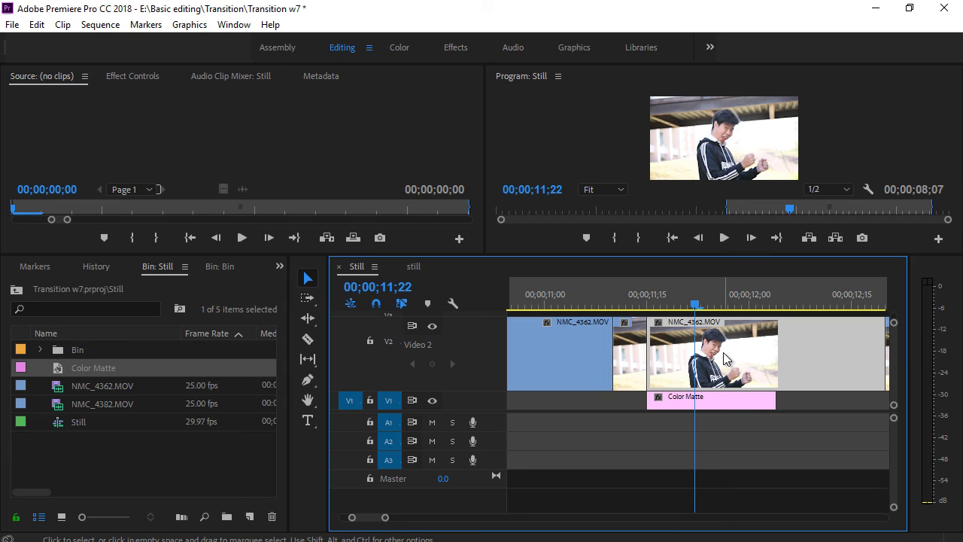
{"action": "scroll", "coordinate": [722, 352], "scroll_direction": "up", "scroll_amount": 3}
{"action": "scroll", "coordinate": [723, 351], "scroll_direction": "down", "scroll_amount": 2}
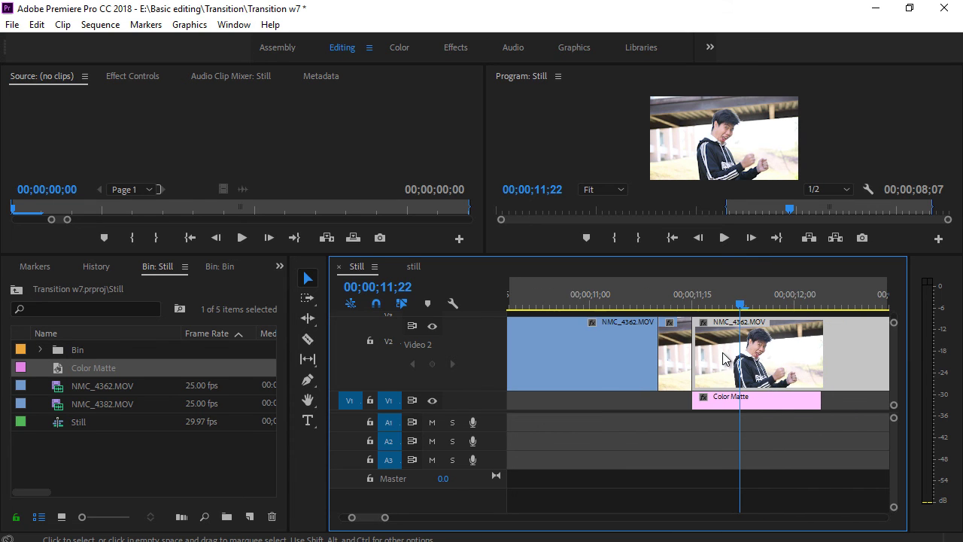
{"action": "mouse_move", "coordinate": [739, 304]}
{"action": "left_mouse_down"}
{"action": "mouse_move", "coordinate": [847, 302]}
{"action": "mouse_move", "coordinate": [788, 304]}
{"action": "left_mouse_up"}
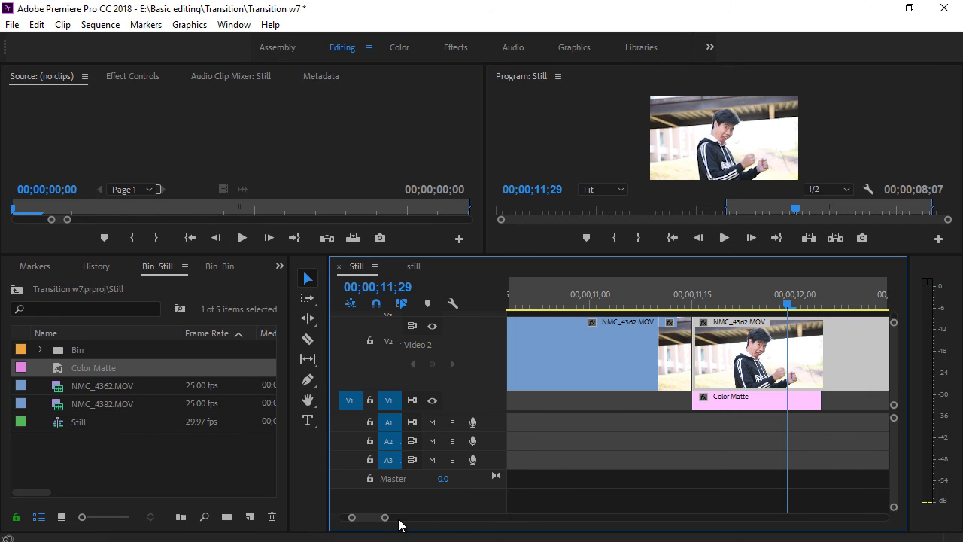
{"action": "left_click_drag", "start_coordinate": [385, 517], "coordinate": [429, 517]}
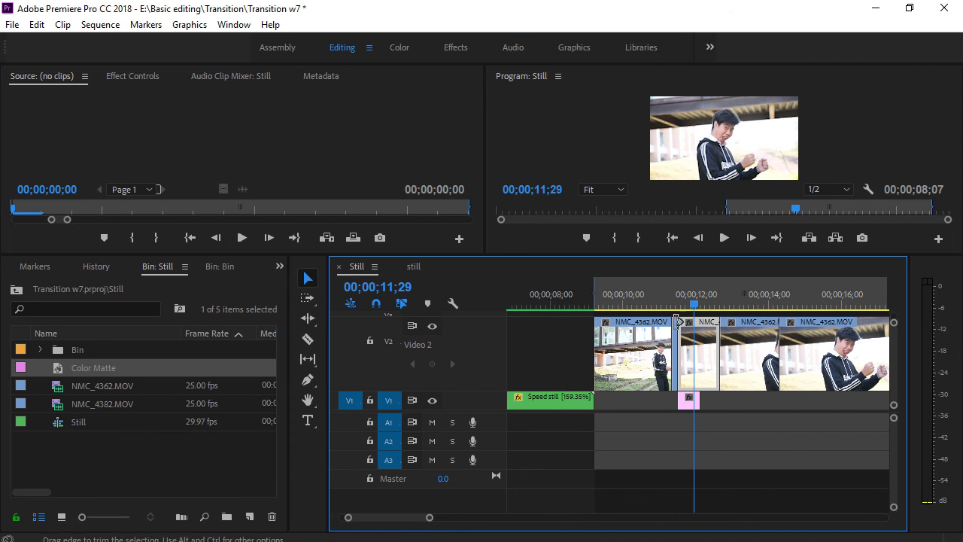
{"action": "mouse_move", "coordinate": [695, 306]}
{"action": "left_mouse_down"}
{"action": "mouse_move", "coordinate": [671, 310]}
{"action": "mouse_move", "coordinate": [689, 305]}
{"action": "left_mouse_up"}
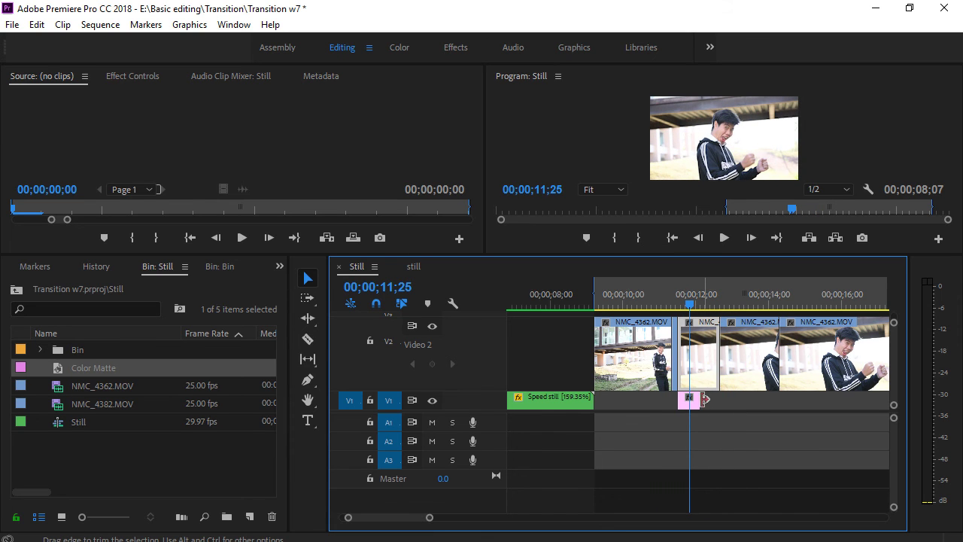
{"action": "left_click_drag", "start_coordinate": [698, 399], "coordinate": [719, 399]}
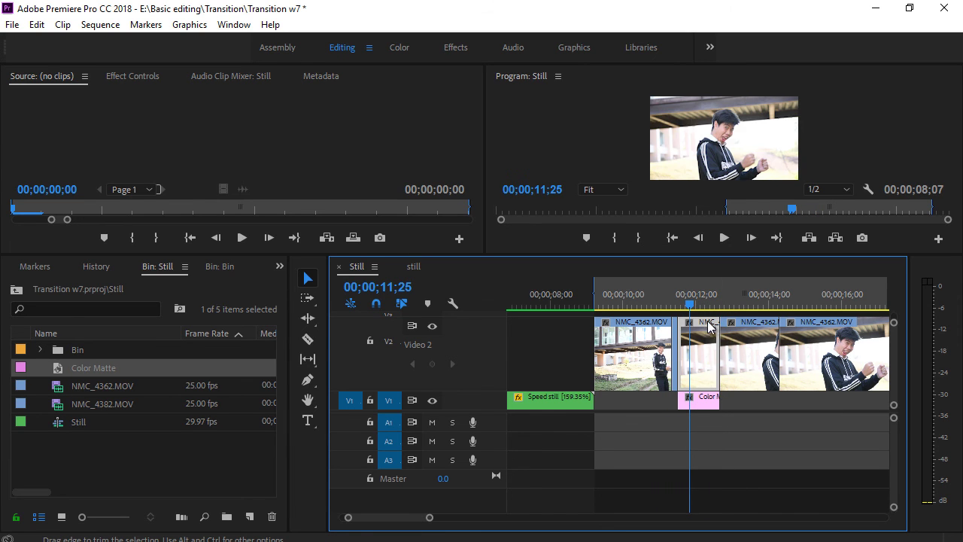
{"action": "mouse_move", "coordinate": [694, 308]}
{"action": "left_mouse_down"}
{"action": "mouse_move", "coordinate": [727, 303]}
{"action": "mouse_move", "coordinate": [693, 301]}
{"action": "mouse_move", "coordinate": [703, 295]}
{"action": "left_mouse_up"}
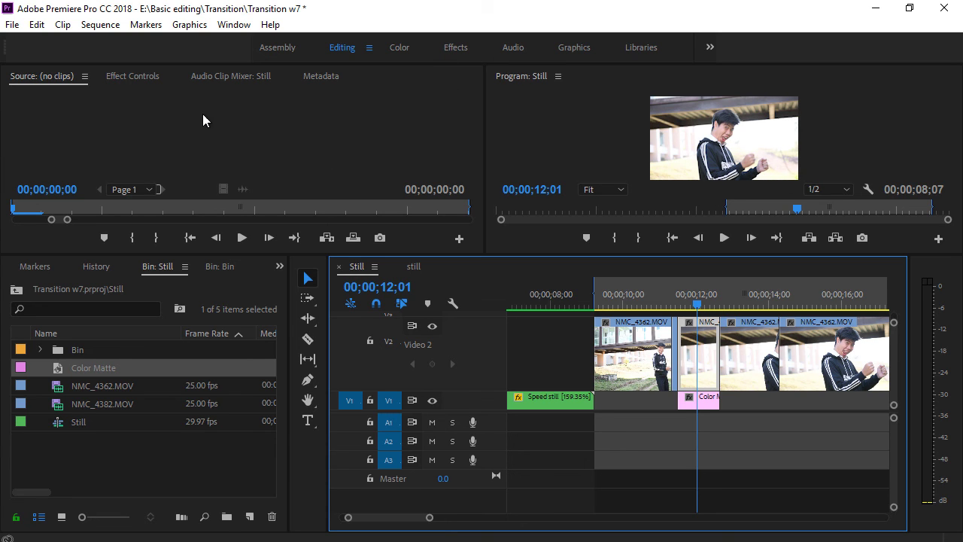
Step: Scale the frame-hold clip on Video 2 down to 78 in Effect Controls Motion
{"action": "left_click", "coordinate": [130, 74]}
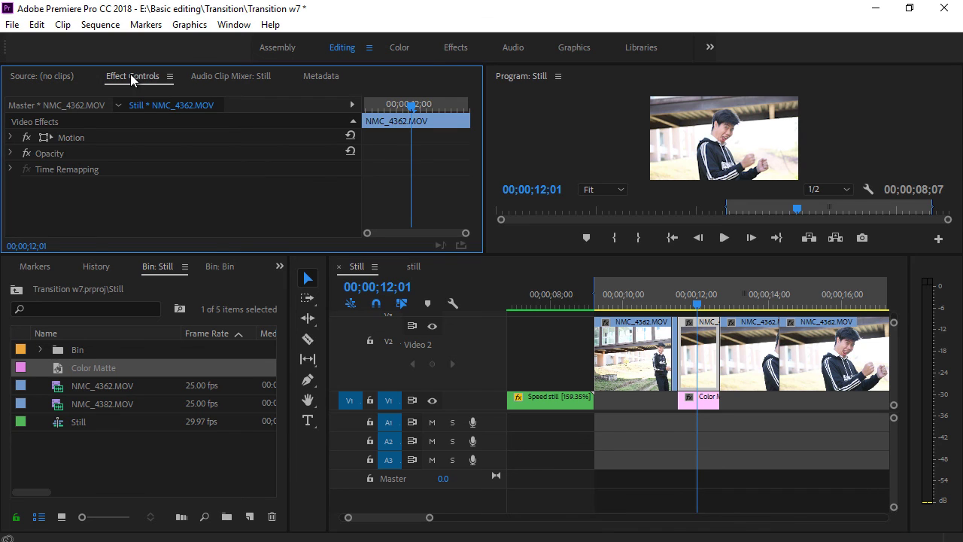
{"action": "left_click", "coordinate": [638, 365]}
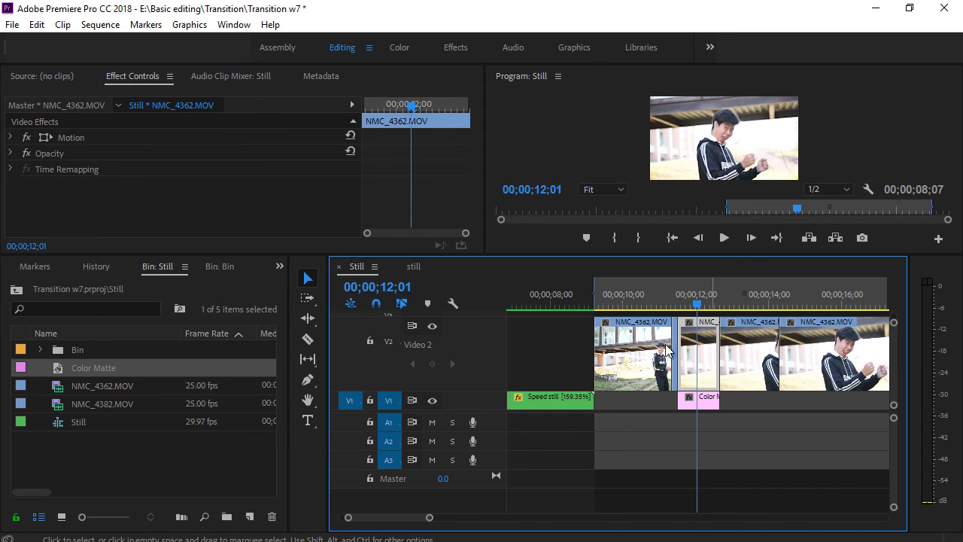
{"action": "left_click", "coordinate": [10, 139]}
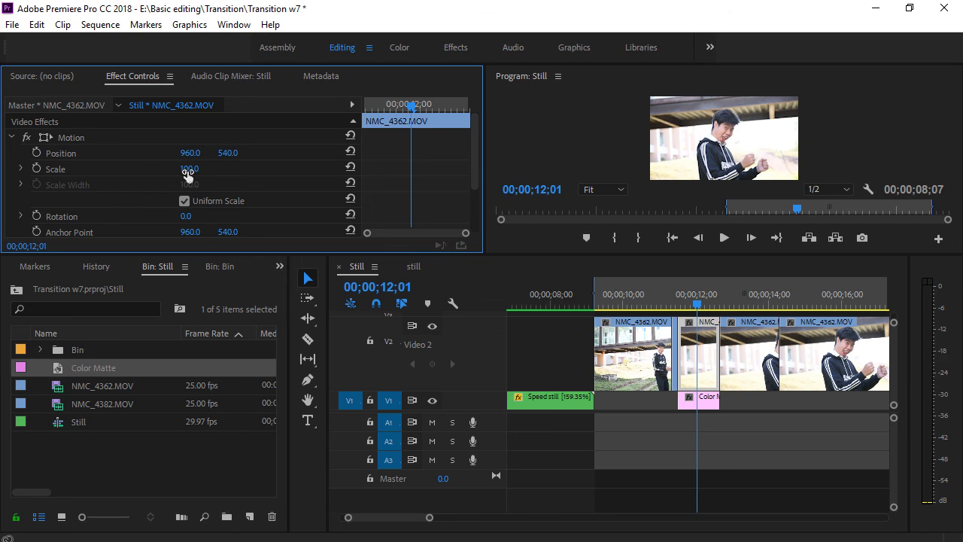
{"action": "left_click_drag", "start_coordinate": [187, 172], "coordinate": [165, 176]}
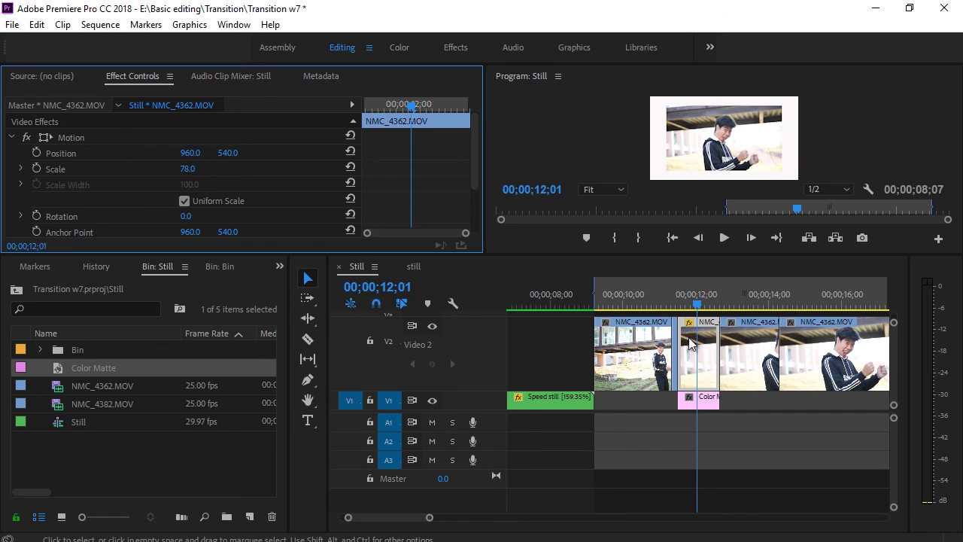
Step: Play back the framed section, then return to the held frame at 11;28
{"action": "left_click_drag", "start_coordinate": [695, 304], "coordinate": [597, 308]}
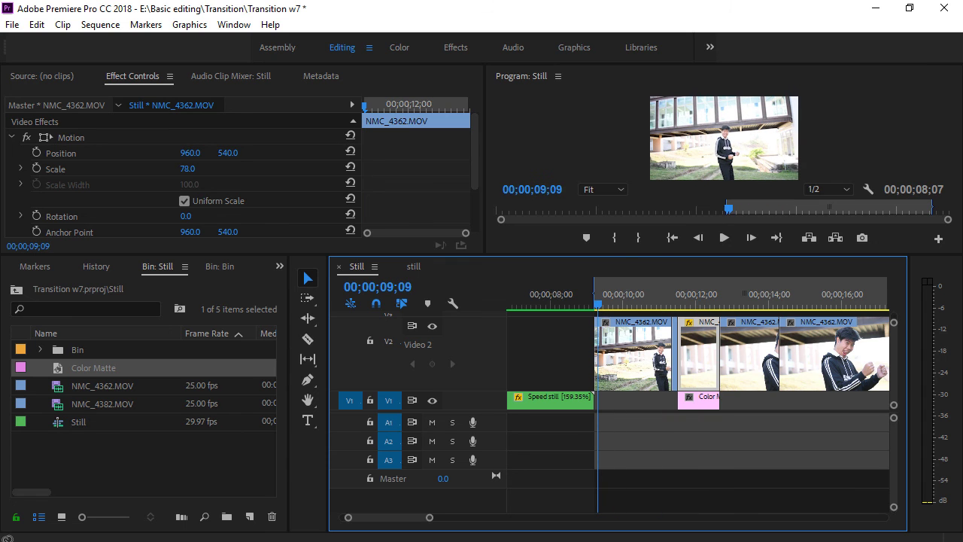
{"action": "key", "text": "space"}
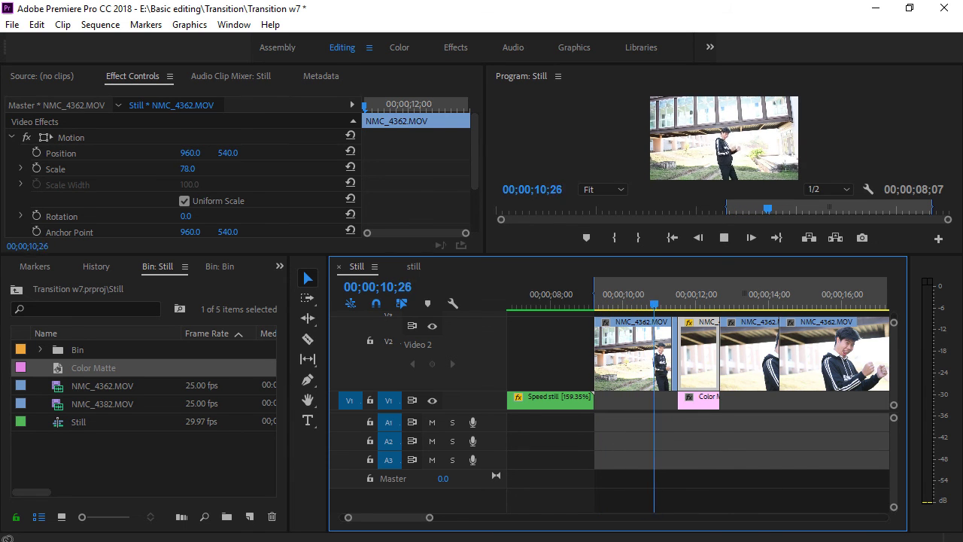
{"action": "key", "text": "space"}
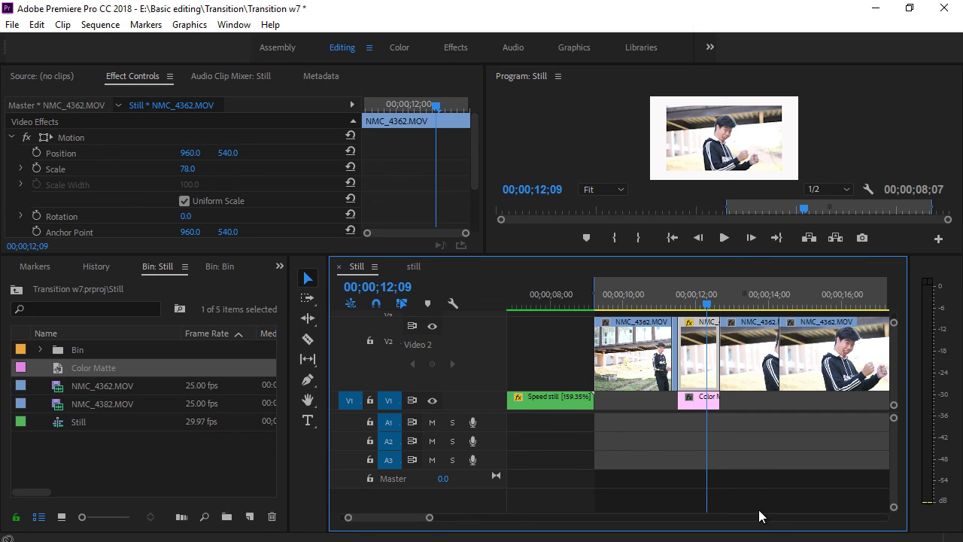
{"action": "key", "text": "space"}
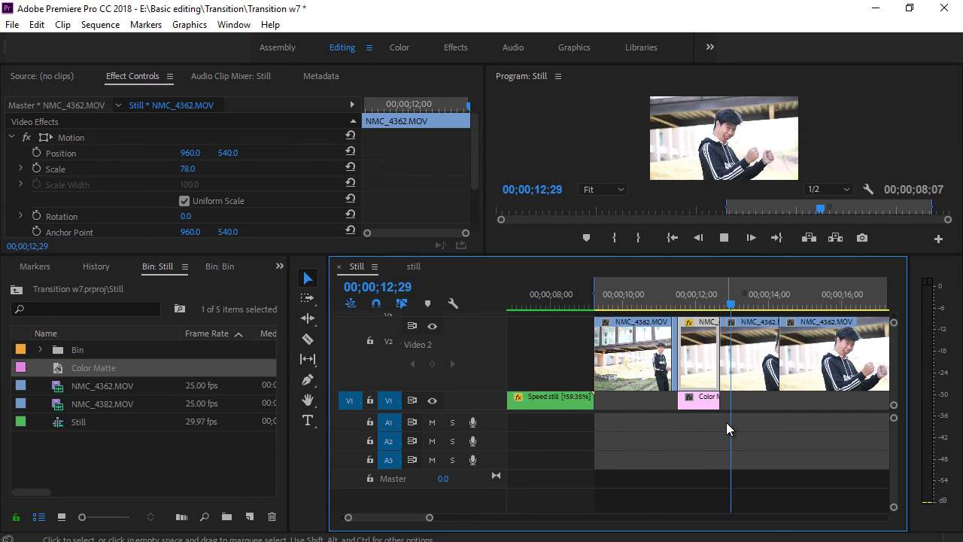
{"action": "key", "text": "space"}
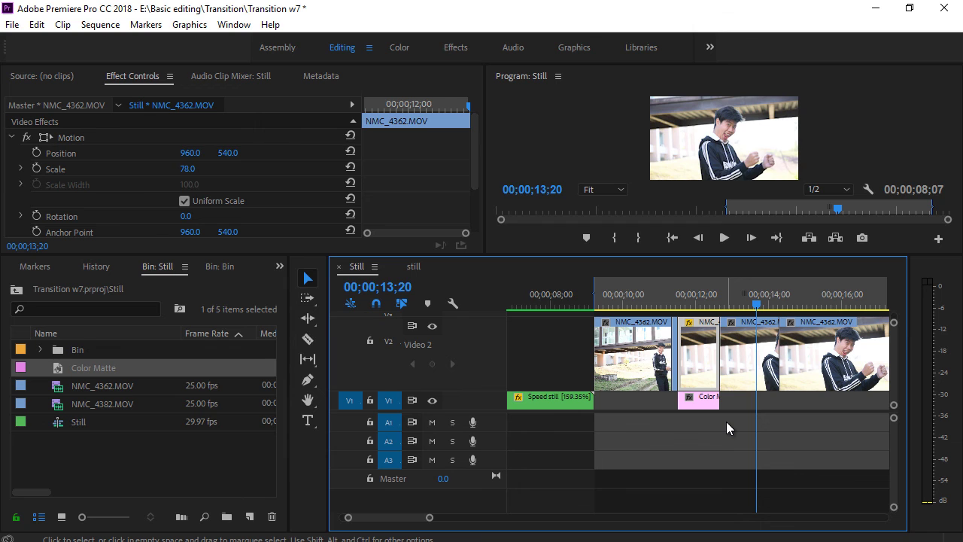
{"action": "key", "text": "space"}
{"action": "key", "text": "space"}
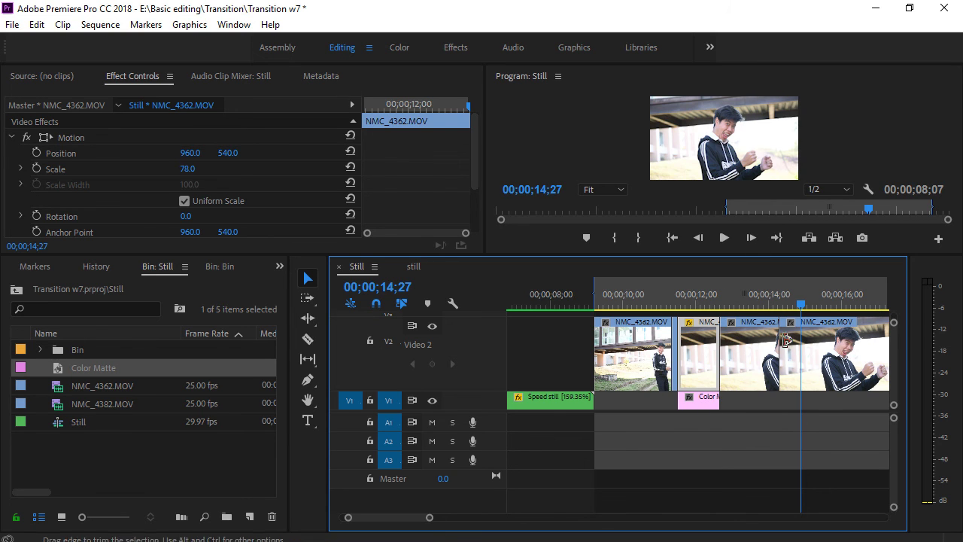
{"action": "left_click_drag", "start_coordinate": [800, 303], "coordinate": [697, 303]}
{"action": "key", "text": "Left"}
{"action": "key", "text": "Left"}
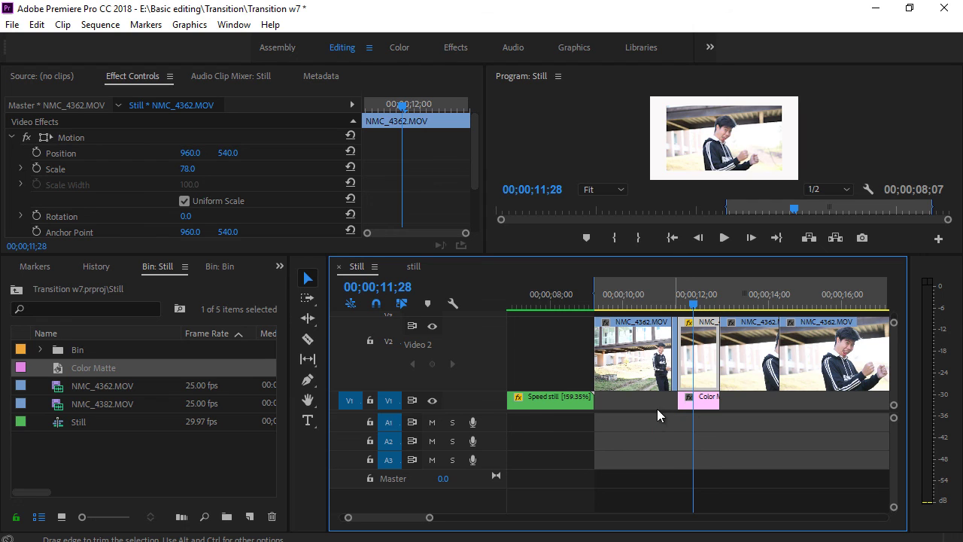
Step: Set the Color Matte's scale to 90 and the NMC_4362 photo clip's scale to 73
{"action": "left_click", "coordinate": [688, 401]}
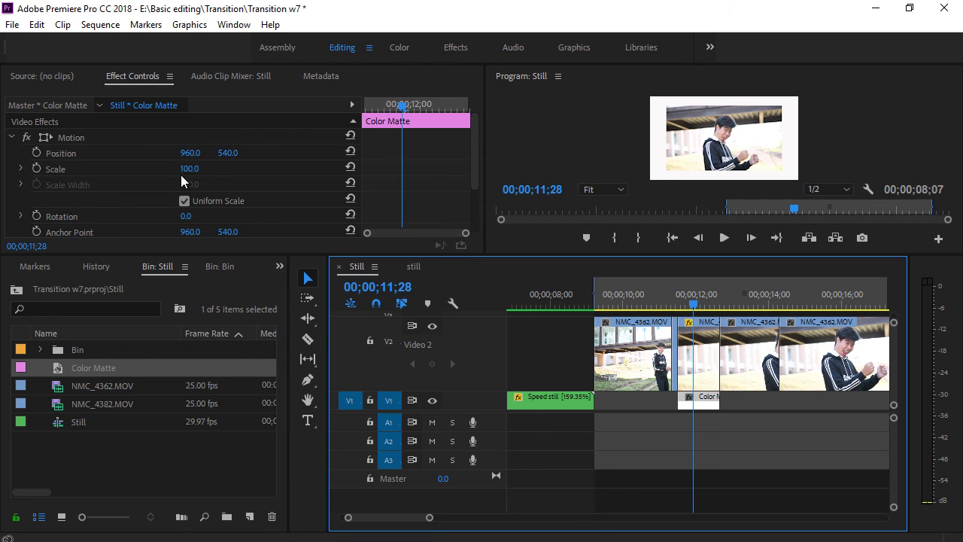
{"action": "left_click_drag", "start_coordinate": [182, 170], "coordinate": [200, 167]}
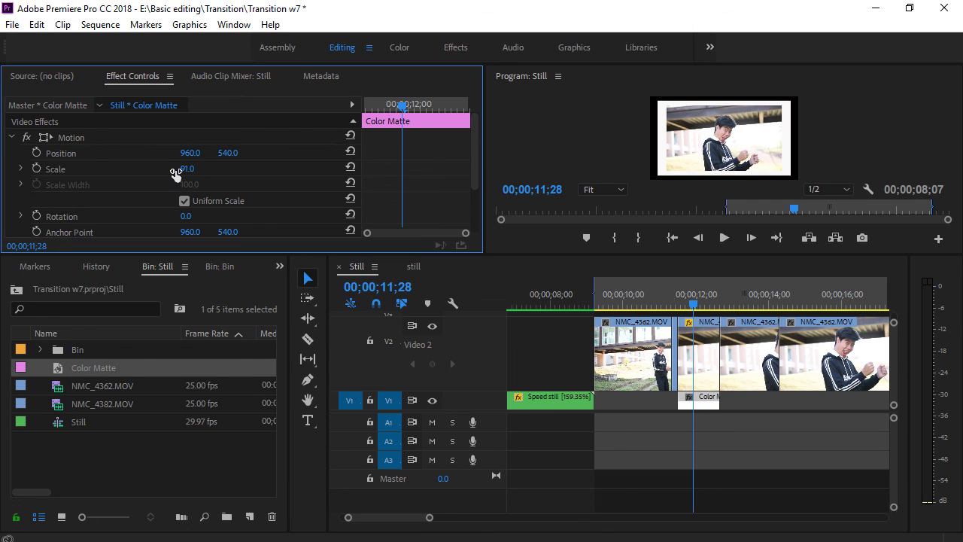
{"action": "left_click", "coordinate": [707, 364]}
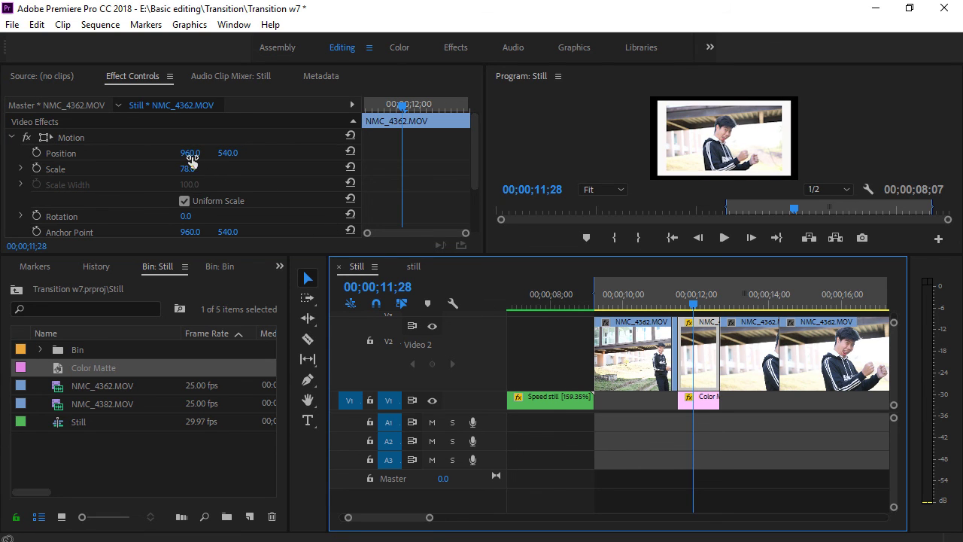
{"action": "left_click_drag", "start_coordinate": [188, 167], "coordinate": [201, 167]}
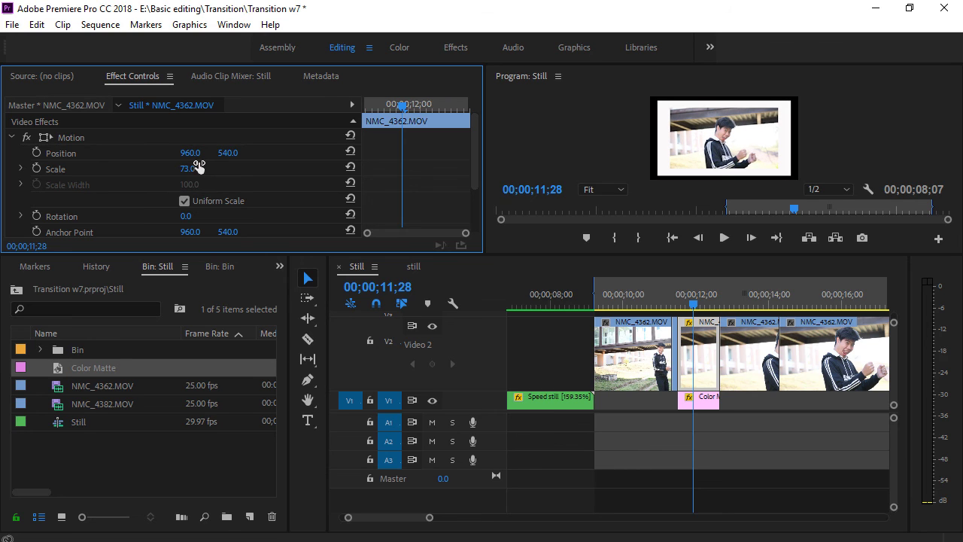
Step: Toggle the Color Matte in and out of the selection, ending with only NMC_4362.MOV selected
{"action": "left_click", "coordinate": [709, 407], "text": "shift"}
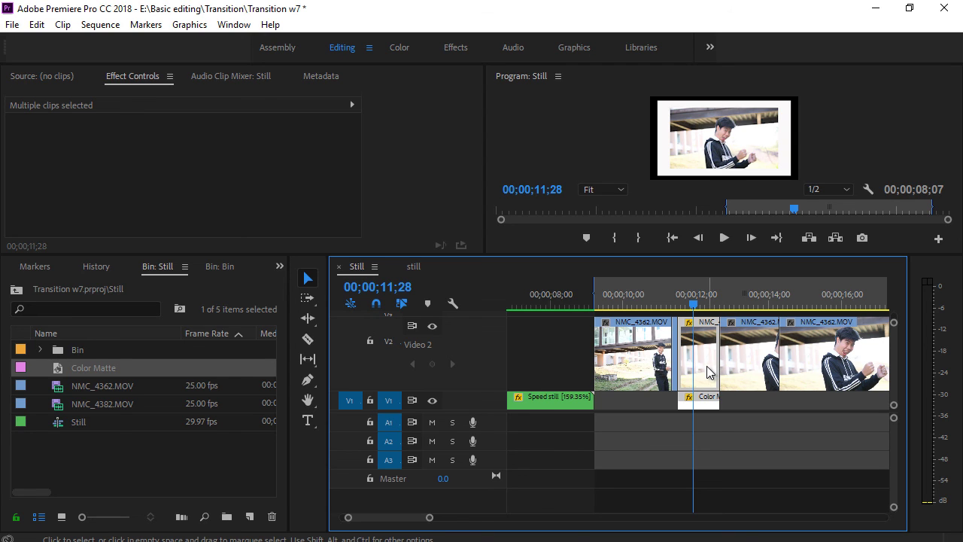
{"action": "left_click", "coordinate": [701, 402], "text": "shift"}
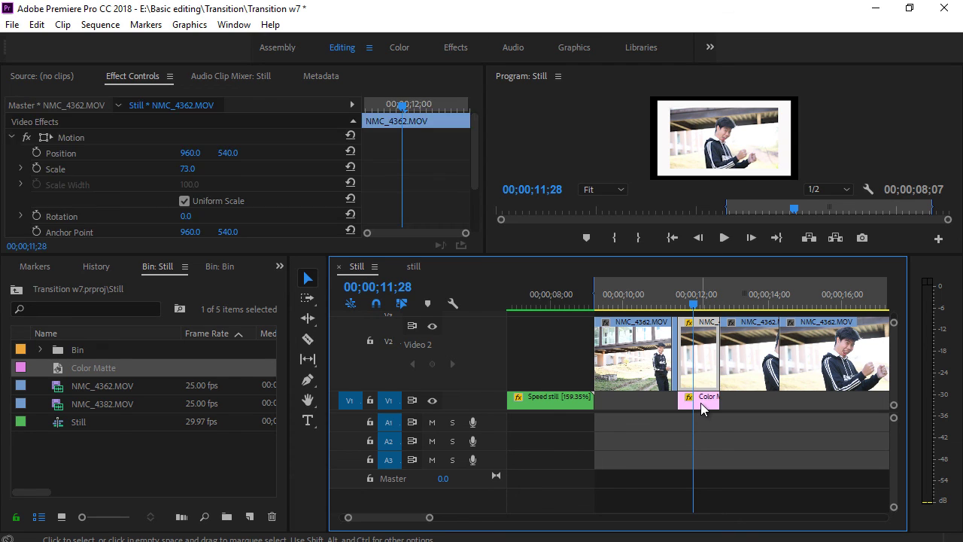
{"action": "left_click", "coordinate": [704, 404], "text": "shift"}
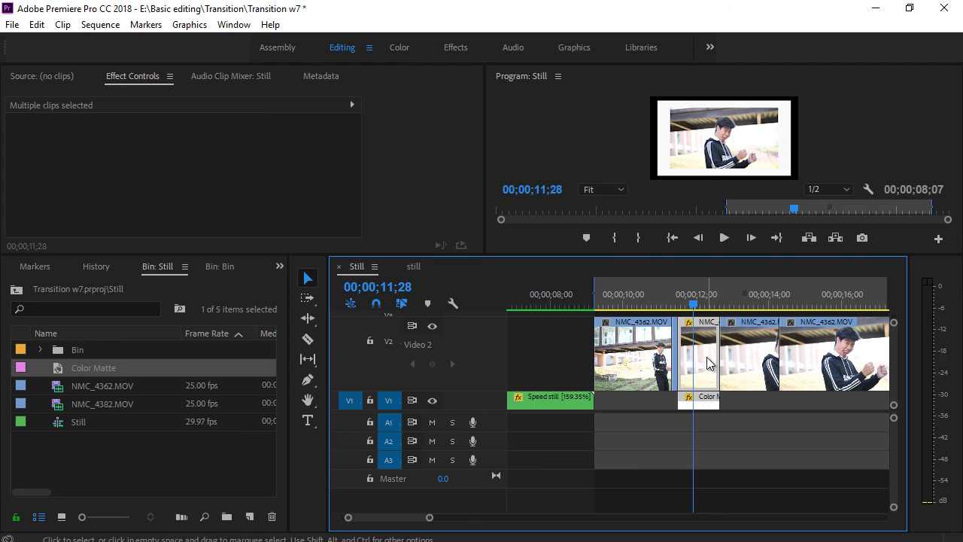
{"action": "left_click", "coordinate": [756, 411]}
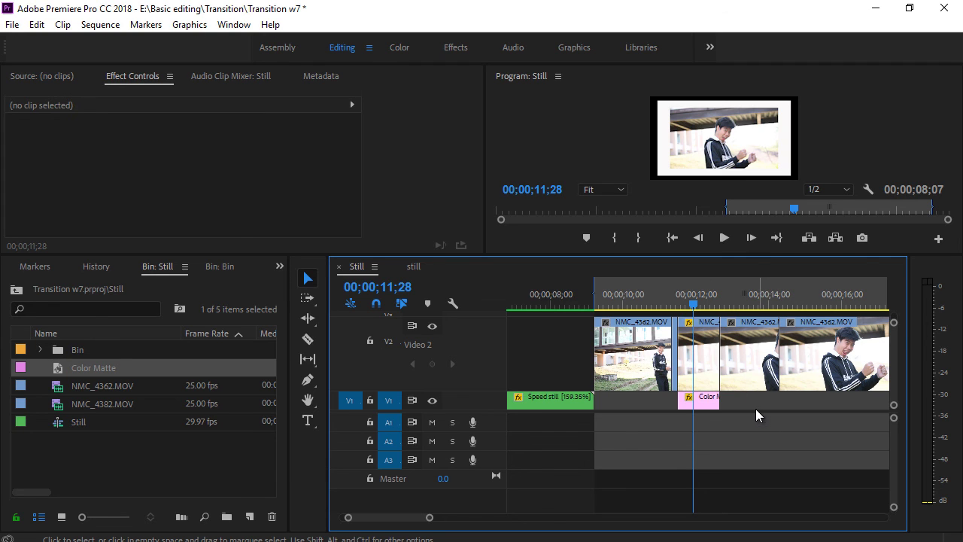
{"action": "left_click", "coordinate": [707, 352]}
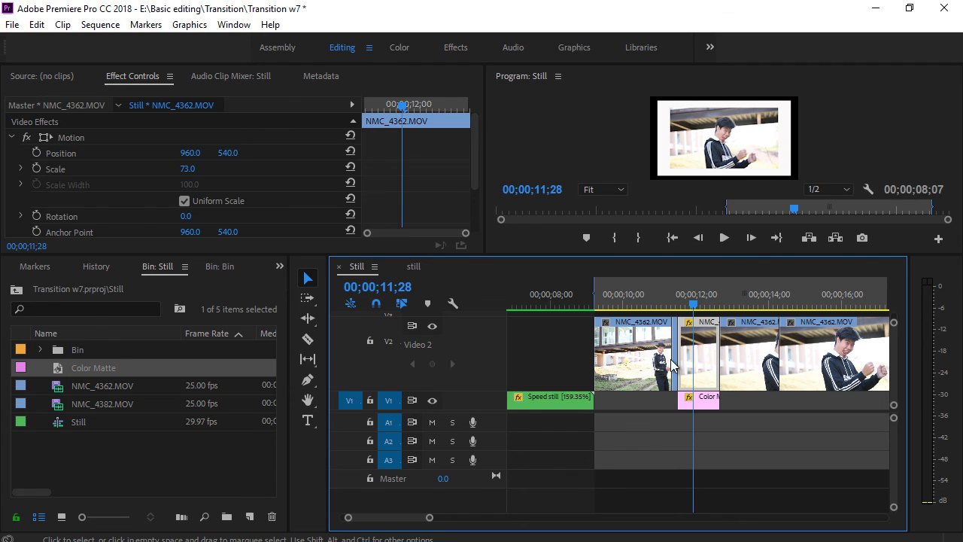
{"action": "left_click_drag", "start_coordinate": [474, 139], "coordinate": [474, 185]}
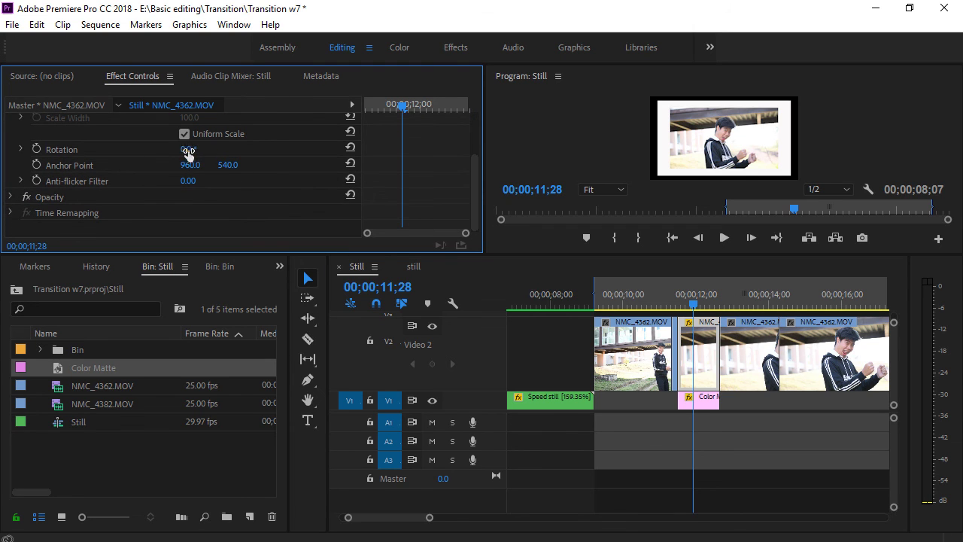
Step: Rotate the NMC_4362 photo clip and then the Color Matte by 13°
{"action": "left_click_drag", "start_coordinate": [187, 149], "coordinate": [203, 149]}
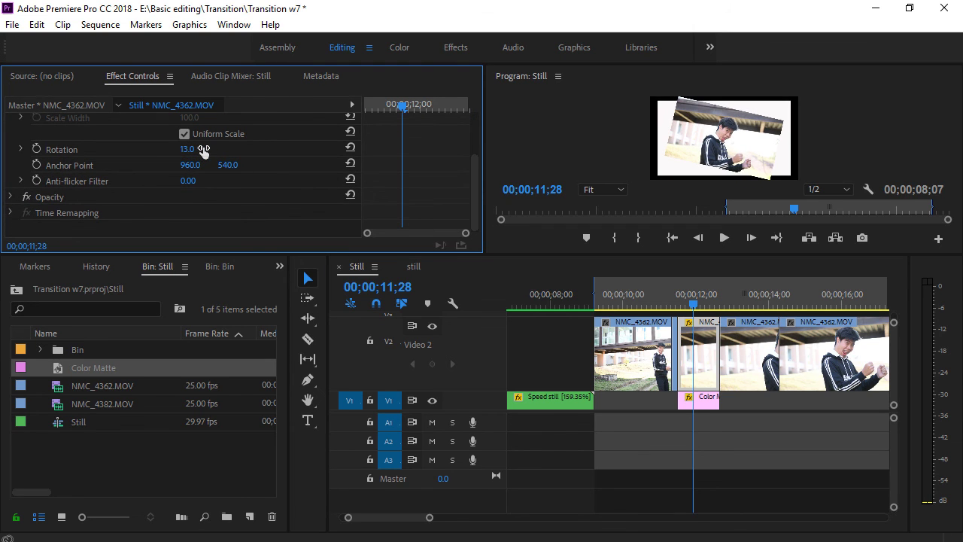
{"action": "left_click", "coordinate": [703, 400]}
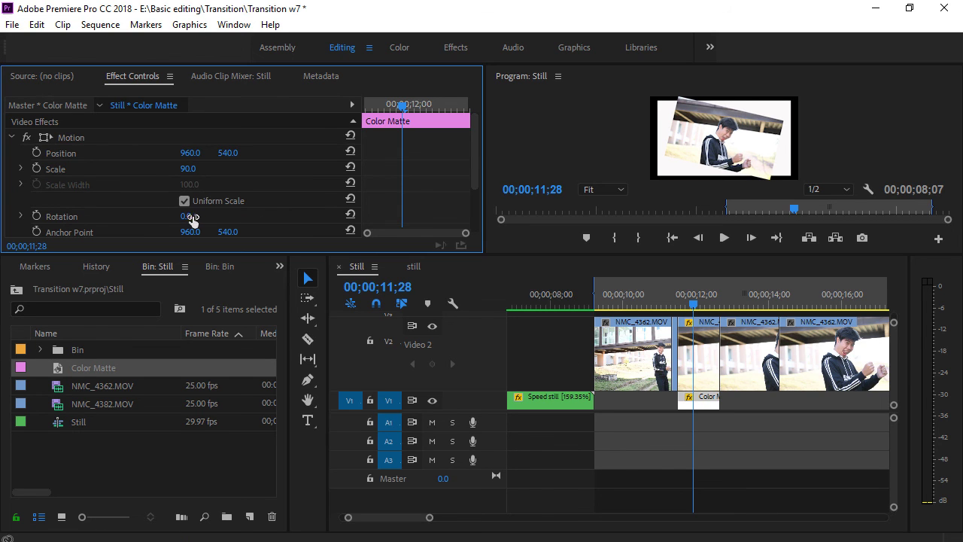
{"action": "left_click_drag", "start_coordinate": [188, 217], "coordinate": [206, 217]}
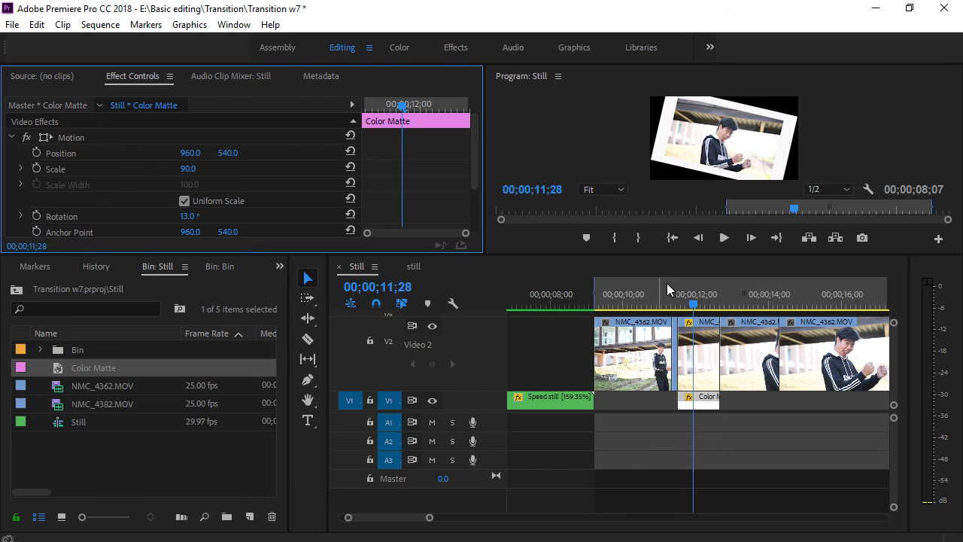
Step: Preview the tilted frame effect, then return the playhead to 11;15
{"action": "left_click_drag", "start_coordinate": [687, 299], "coordinate": [608, 299]}
{"action": "key", "text": "space"}
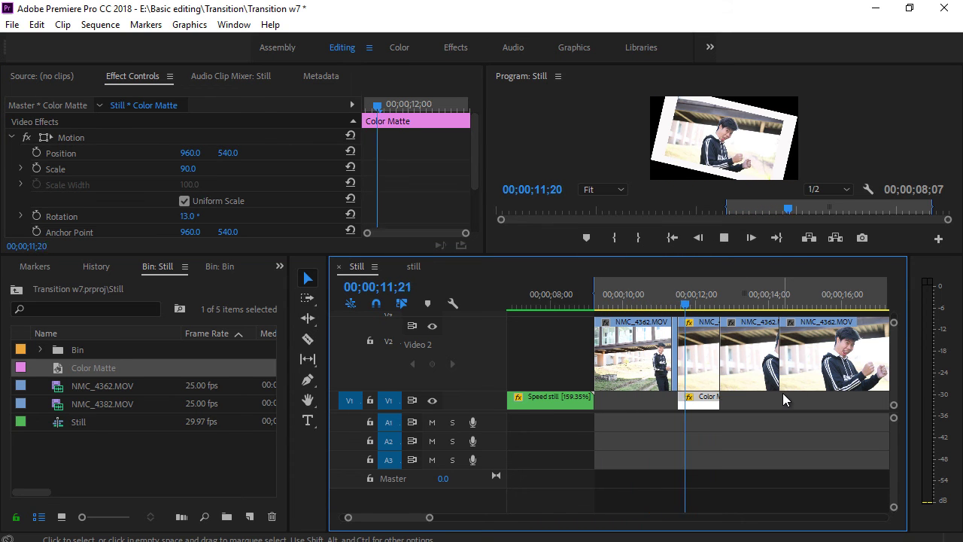
{"action": "key", "text": "space"}
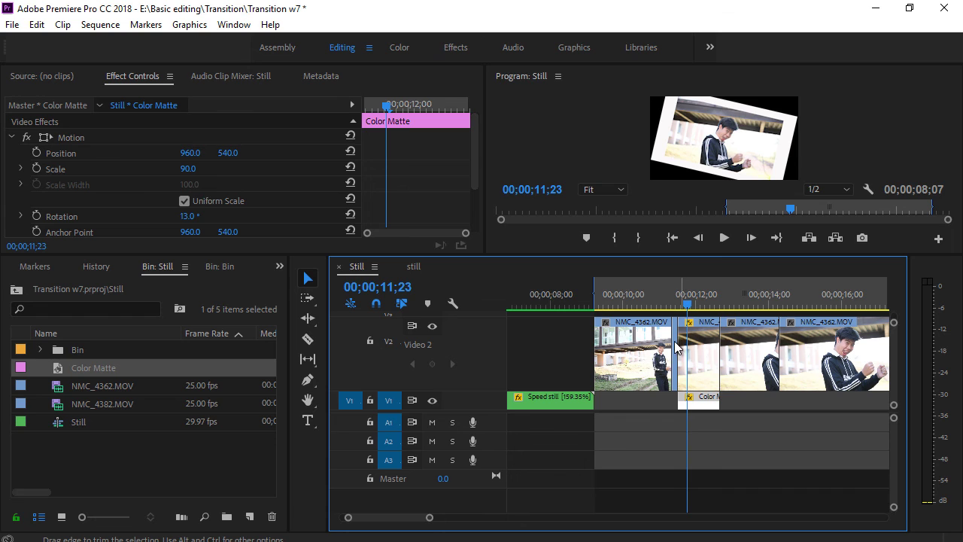
{"action": "left_click_drag", "start_coordinate": [686, 305], "coordinate": [677, 307]}
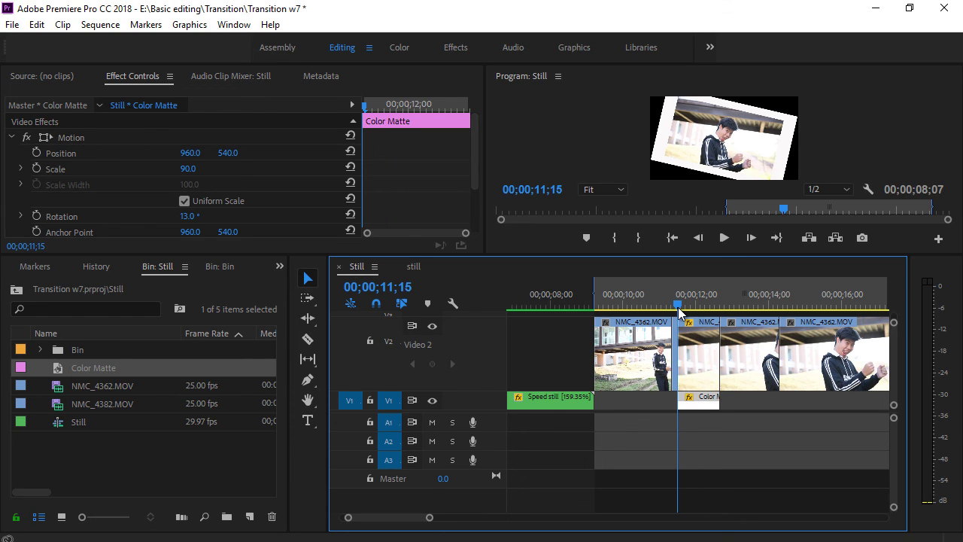
{"action": "right_click", "coordinate": [681, 367]}
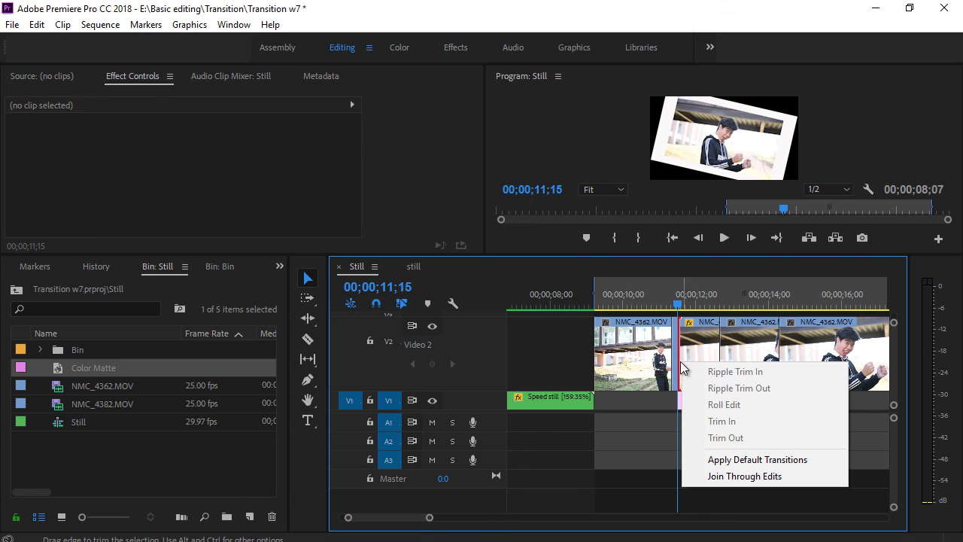
{"action": "right_click", "coordinate": [684, 365]}
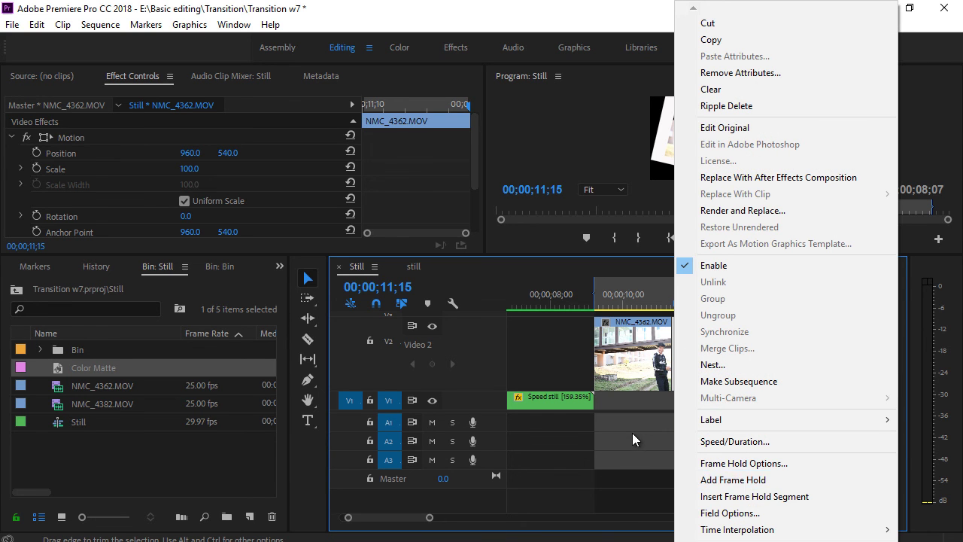
{"action": "left_click", "coordinate": [645, 413]}
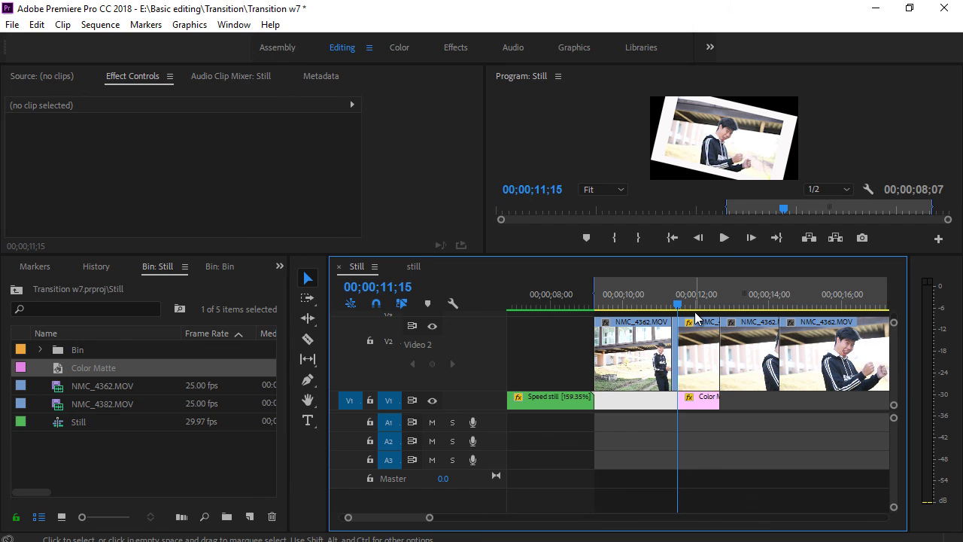
{"action": "key", "text": "space"}
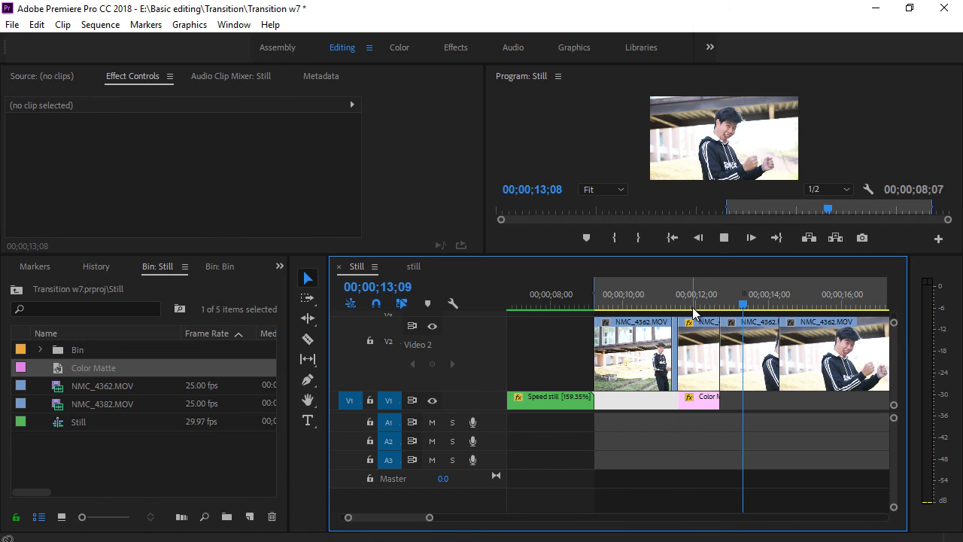
{"action": "key", "text": "space"}
{"action": "left_click_drag", "start_coordinate": [743, 305], "coordinate": [685, 300]}
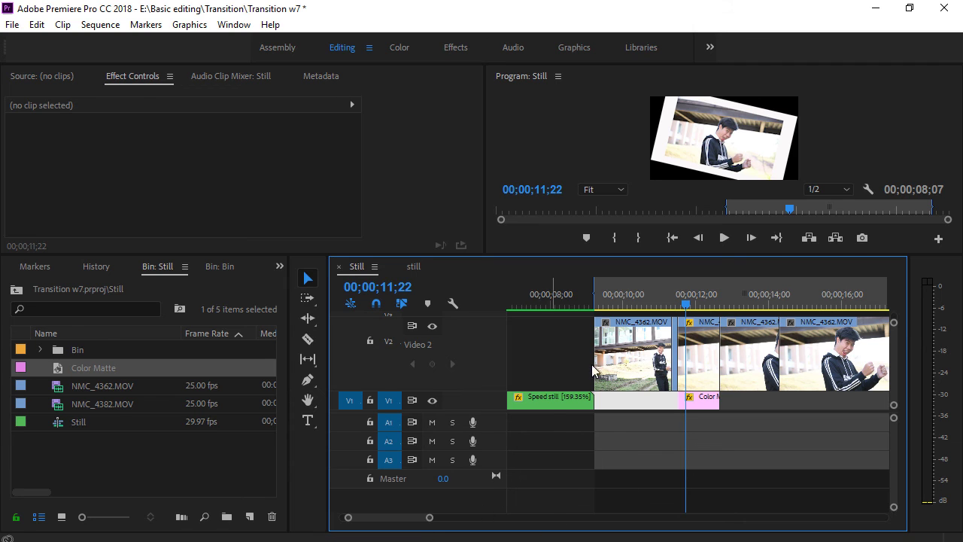